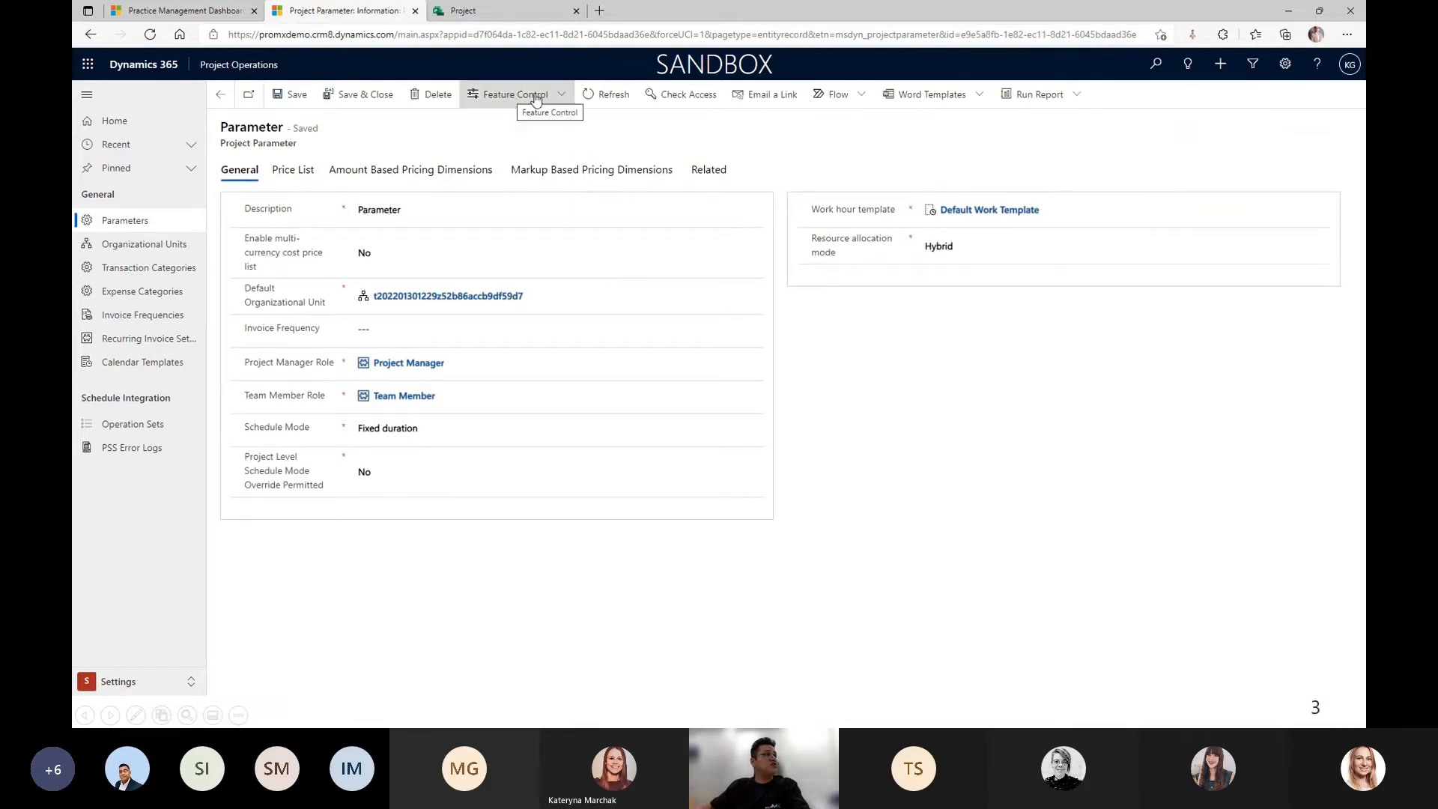
# Check the Enable Subcontracting feature without changes, then go to the Practice Management Dashboard.
pyautogui.click(537, 98)
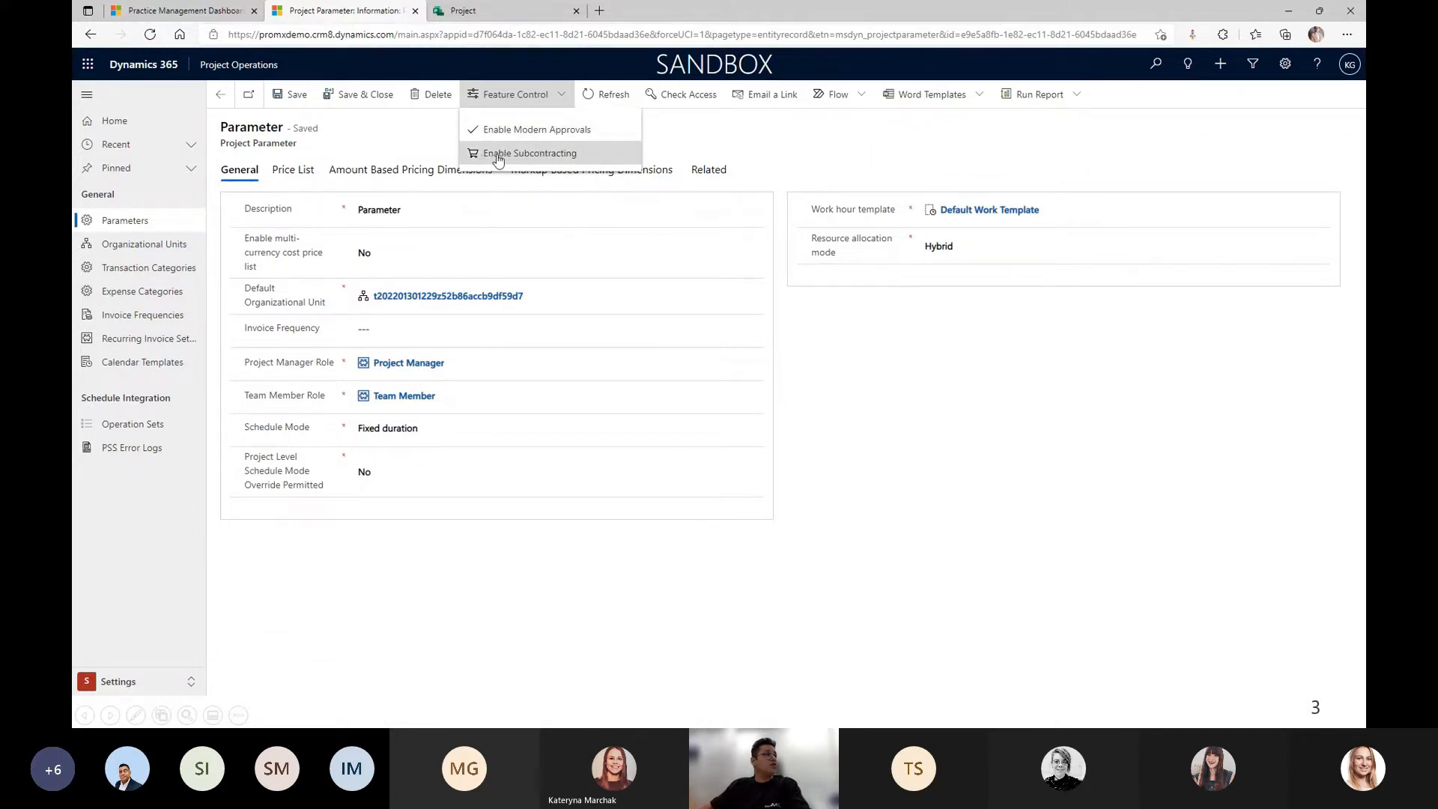
pyautogui.click(424, 149)
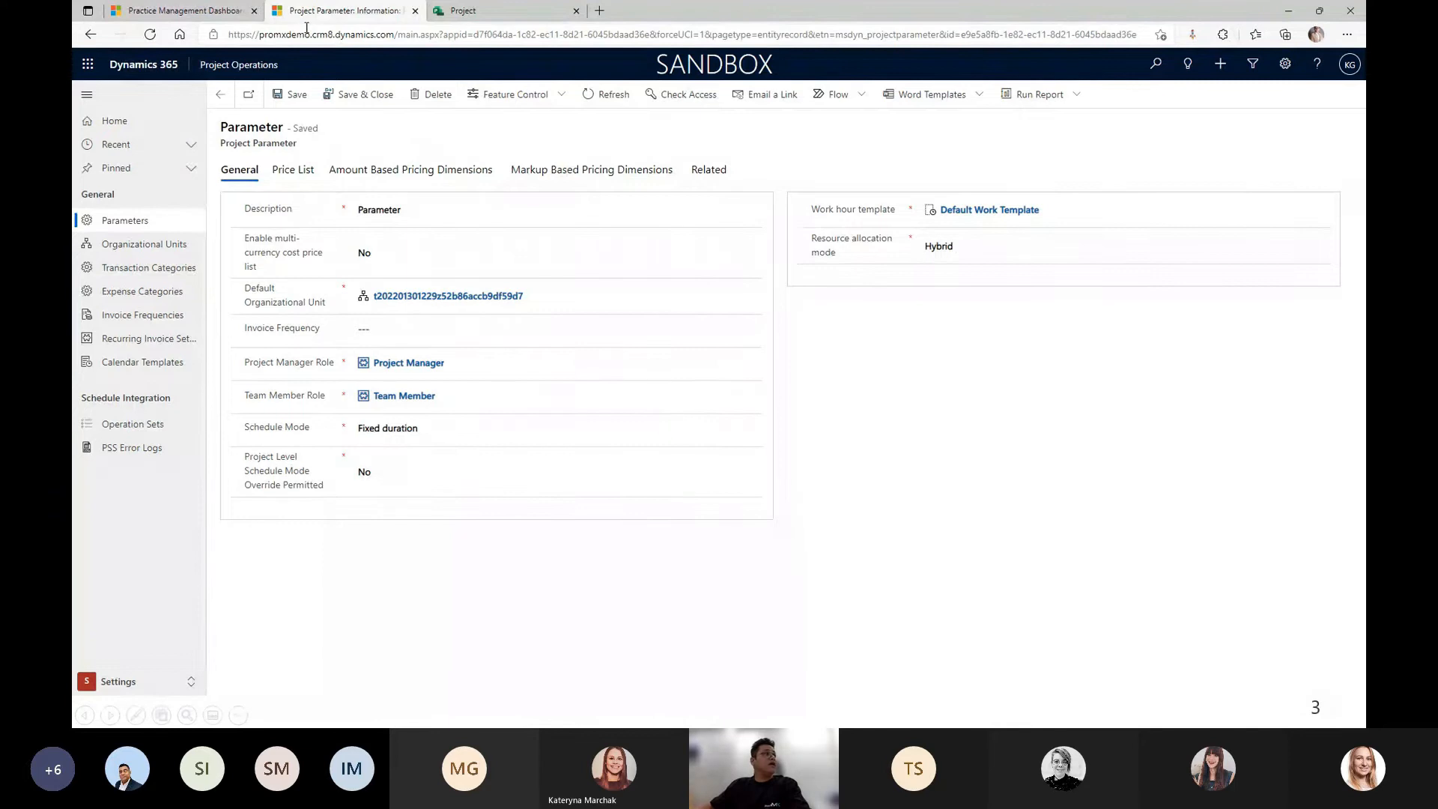
pyautogui.click(206, 16)
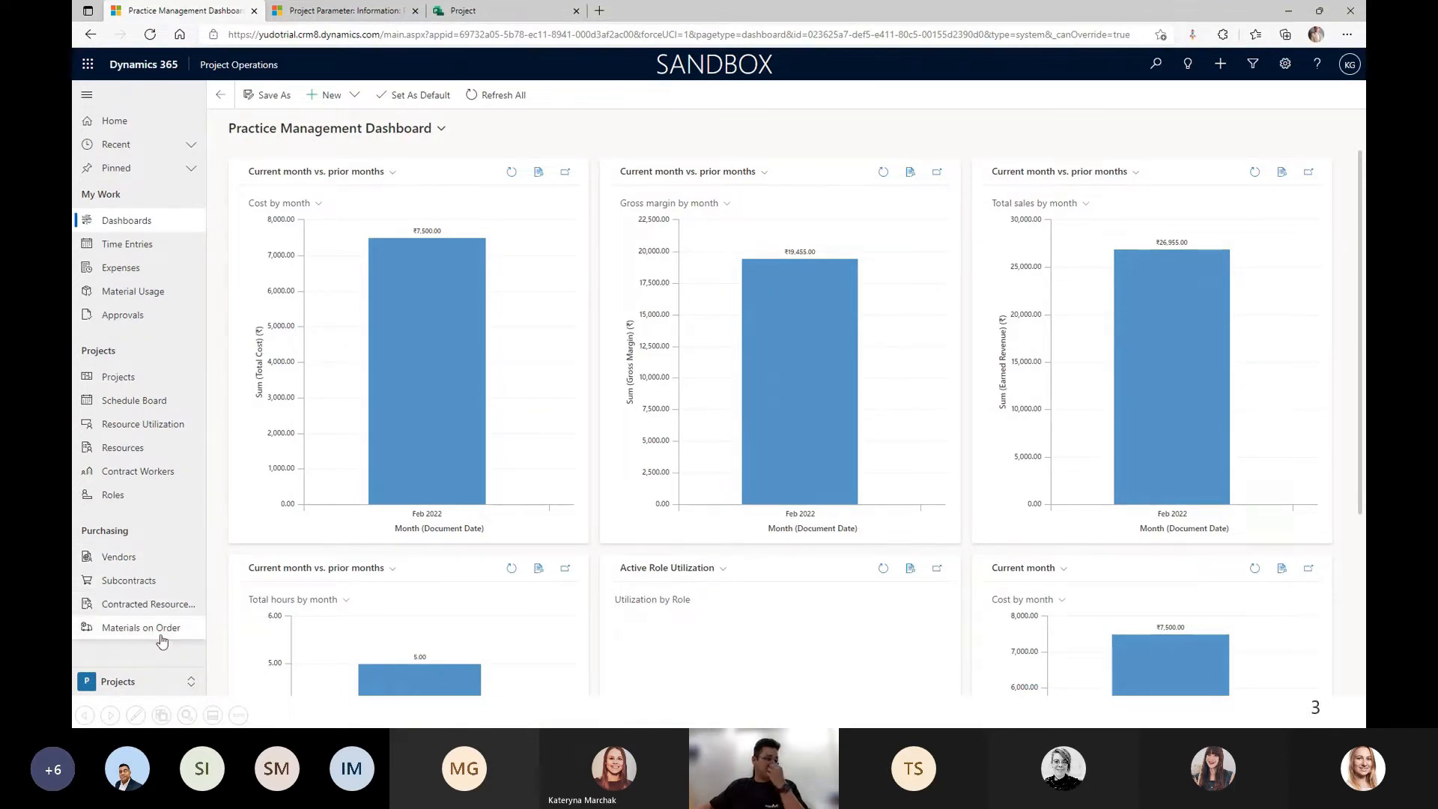
# From Vendors, open Zrycon Technologies Pvt. Ltd. and its linked Vendor Price List.
pyautogui.click(151, 560)
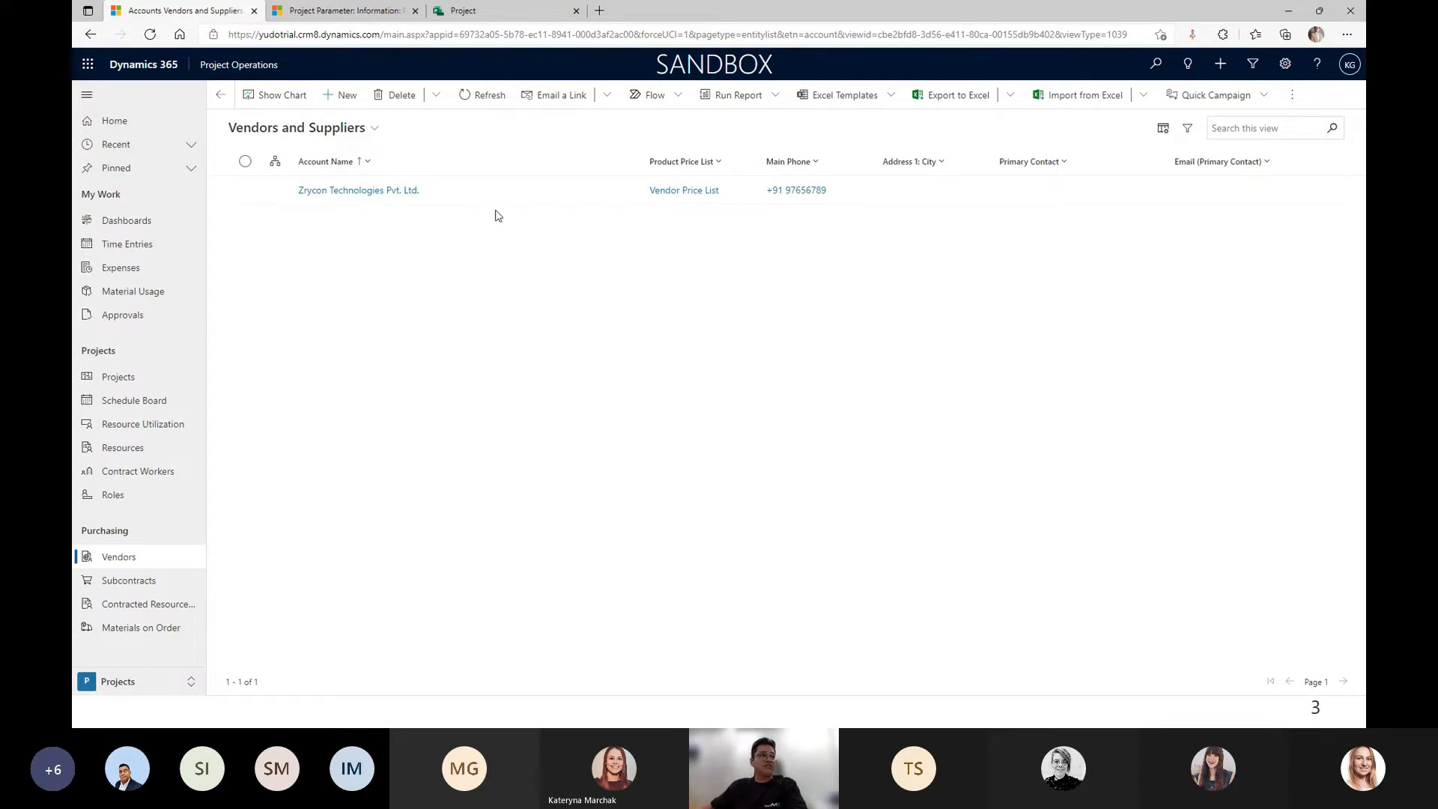
pyautogui.doubleClick(476, 188)
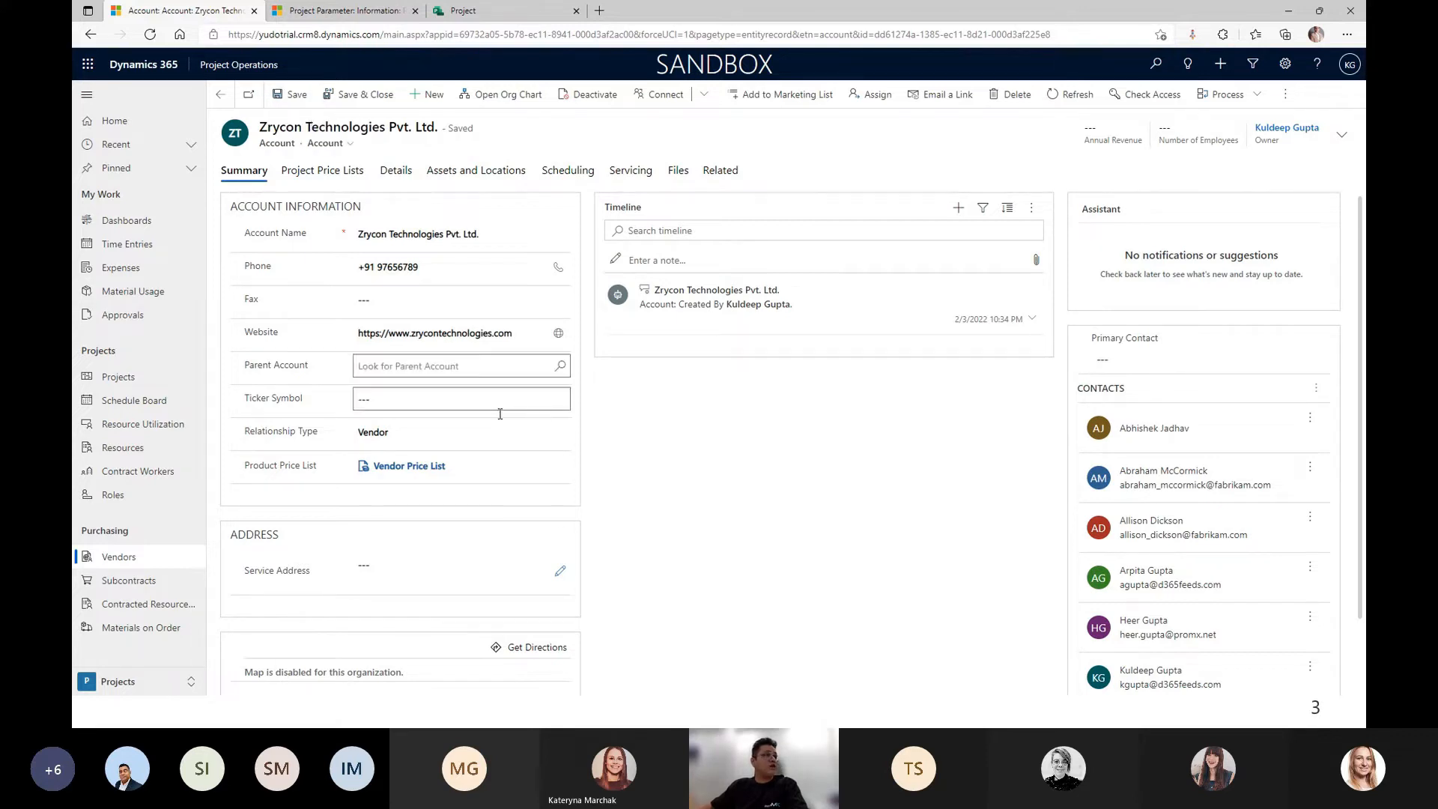
pyautogui.click(409, 469)
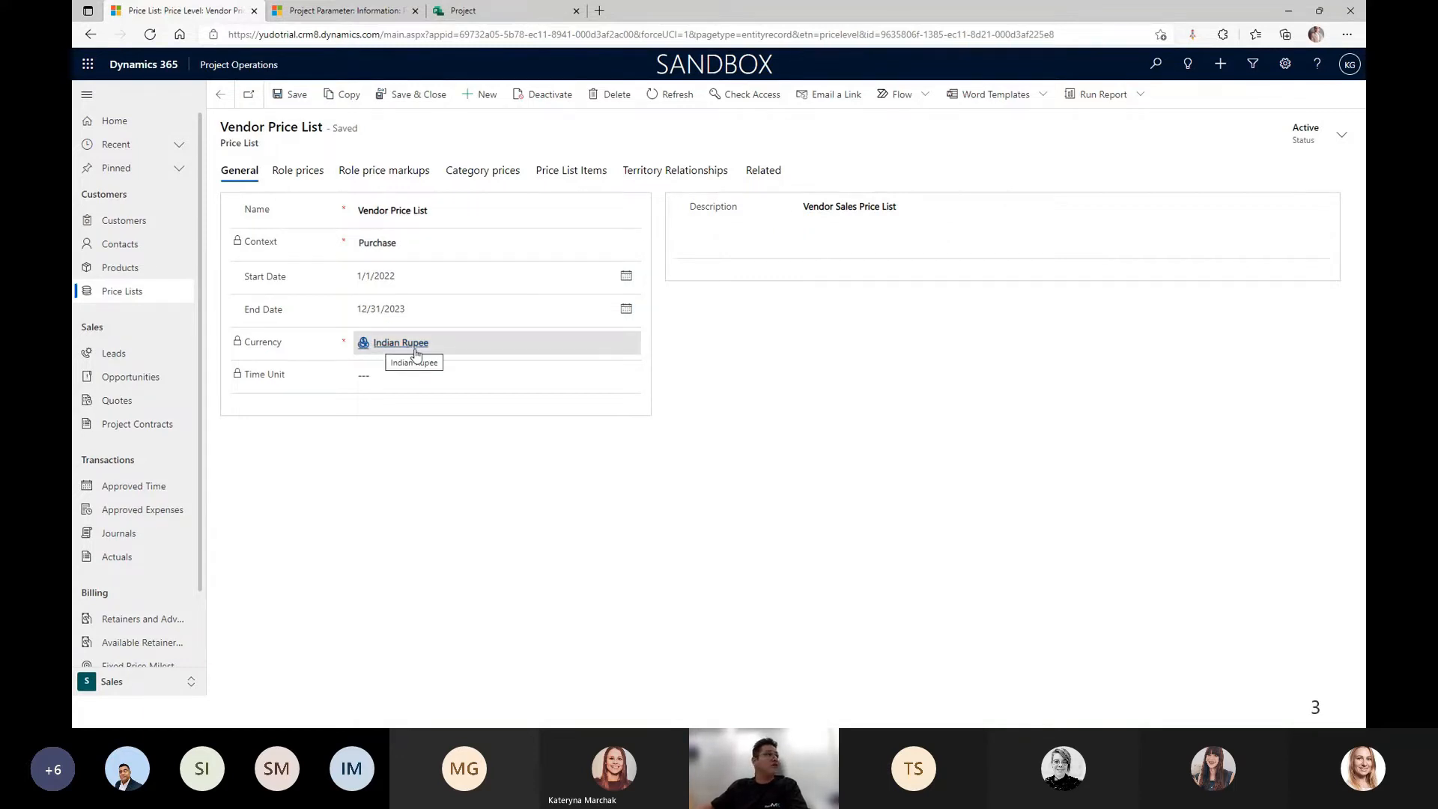
# Review the Vendor Price List's role prices, then go back and open the Subcontracts list.
pyautogui.click(298, 172)
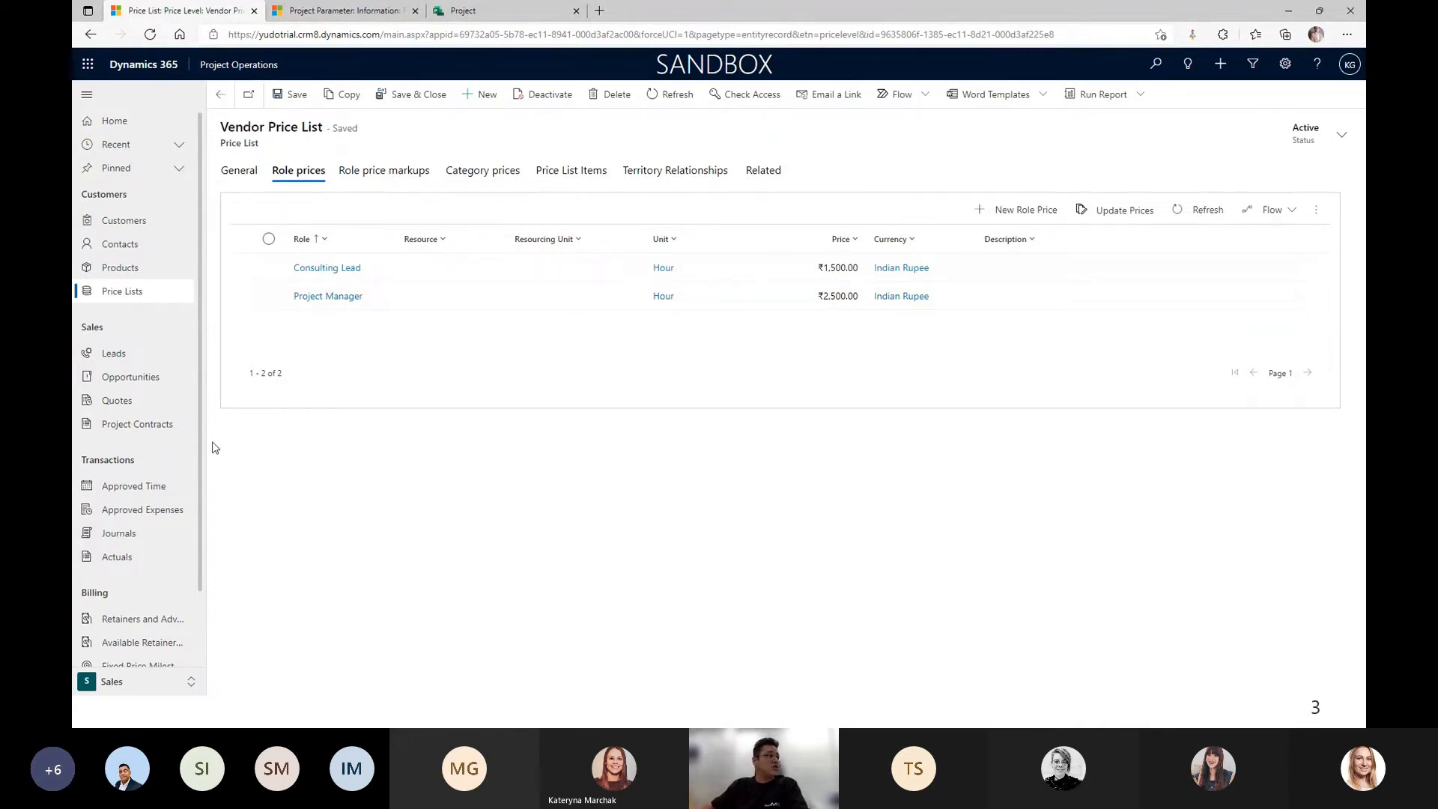
pyautogui.click(221, 96)
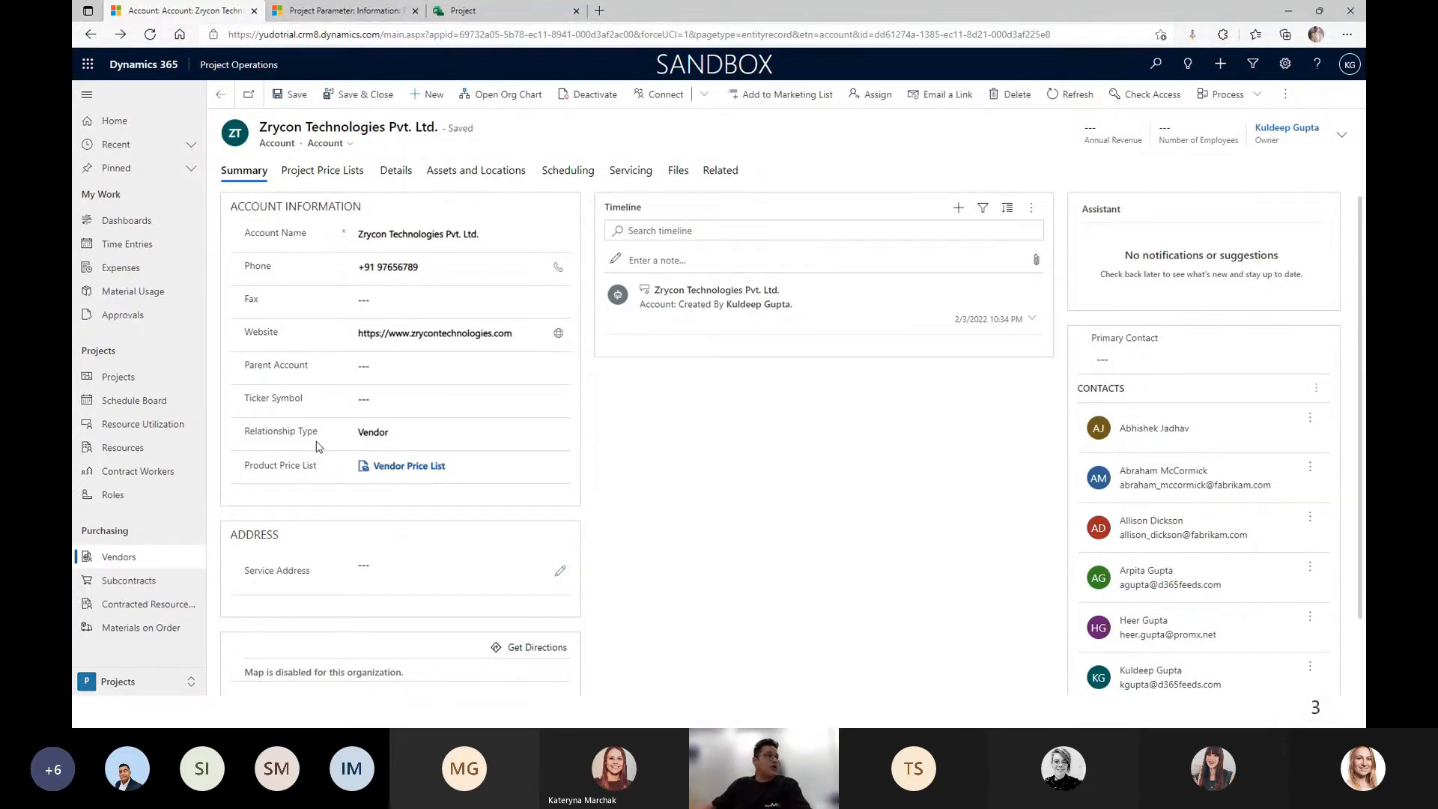
pyautogui.click(118, 586)
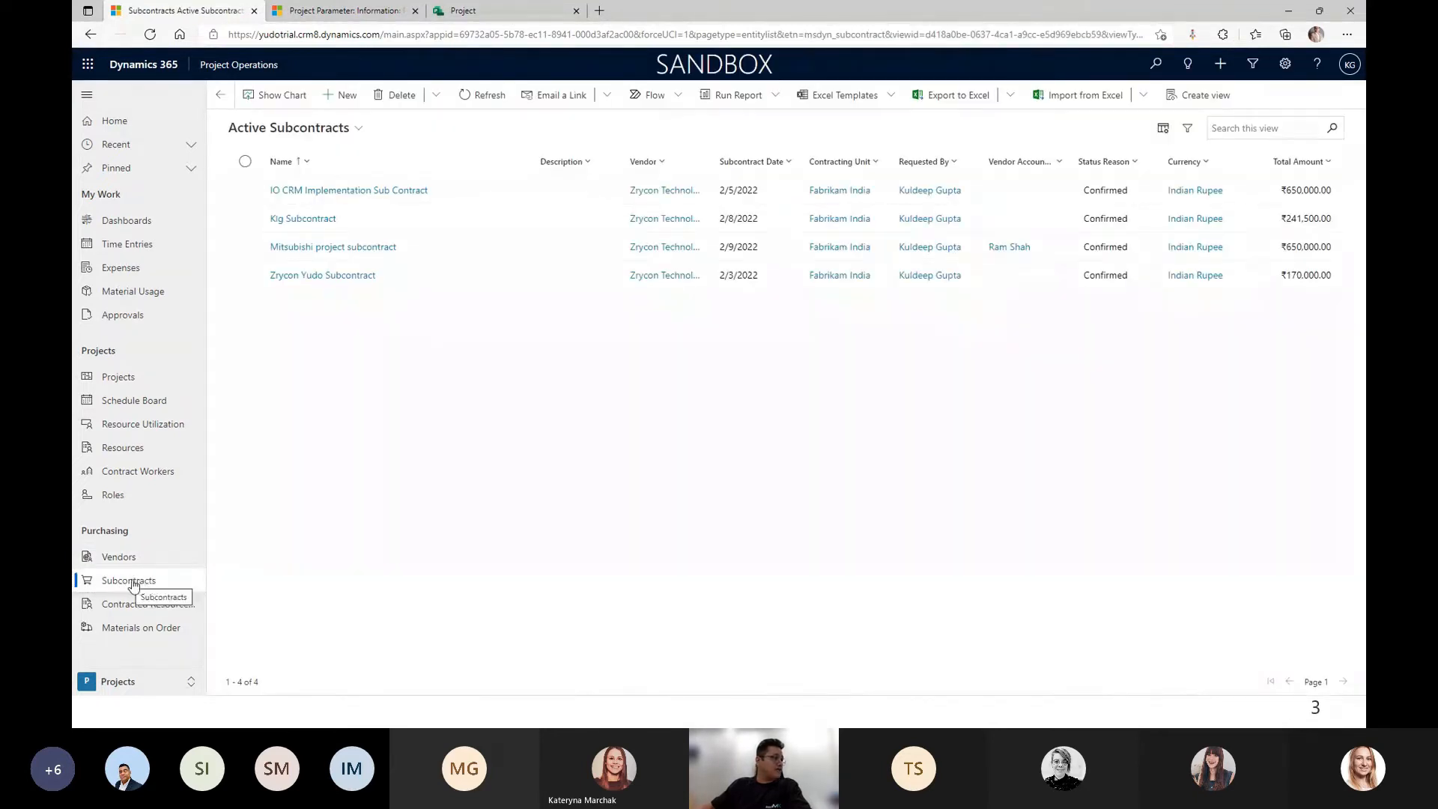
# Create and save 'Yudo Zrycon Subcontract' for Zrycon Technologies with Fabrikam India unit and Net 30 terms.
pyautogui.click(339, 95)
pyautogui.click(388, 208)
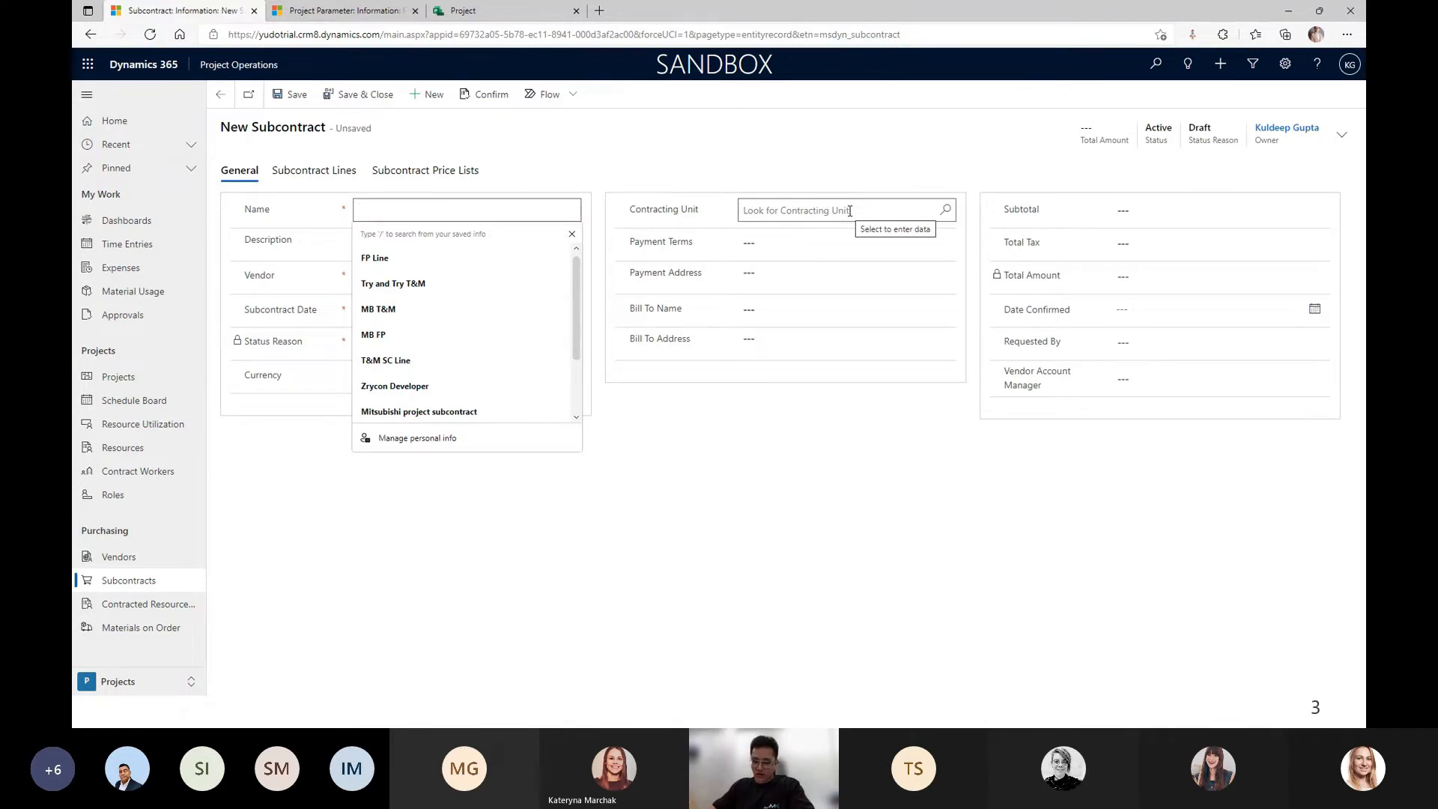
pyautogui.write('Yudo ')
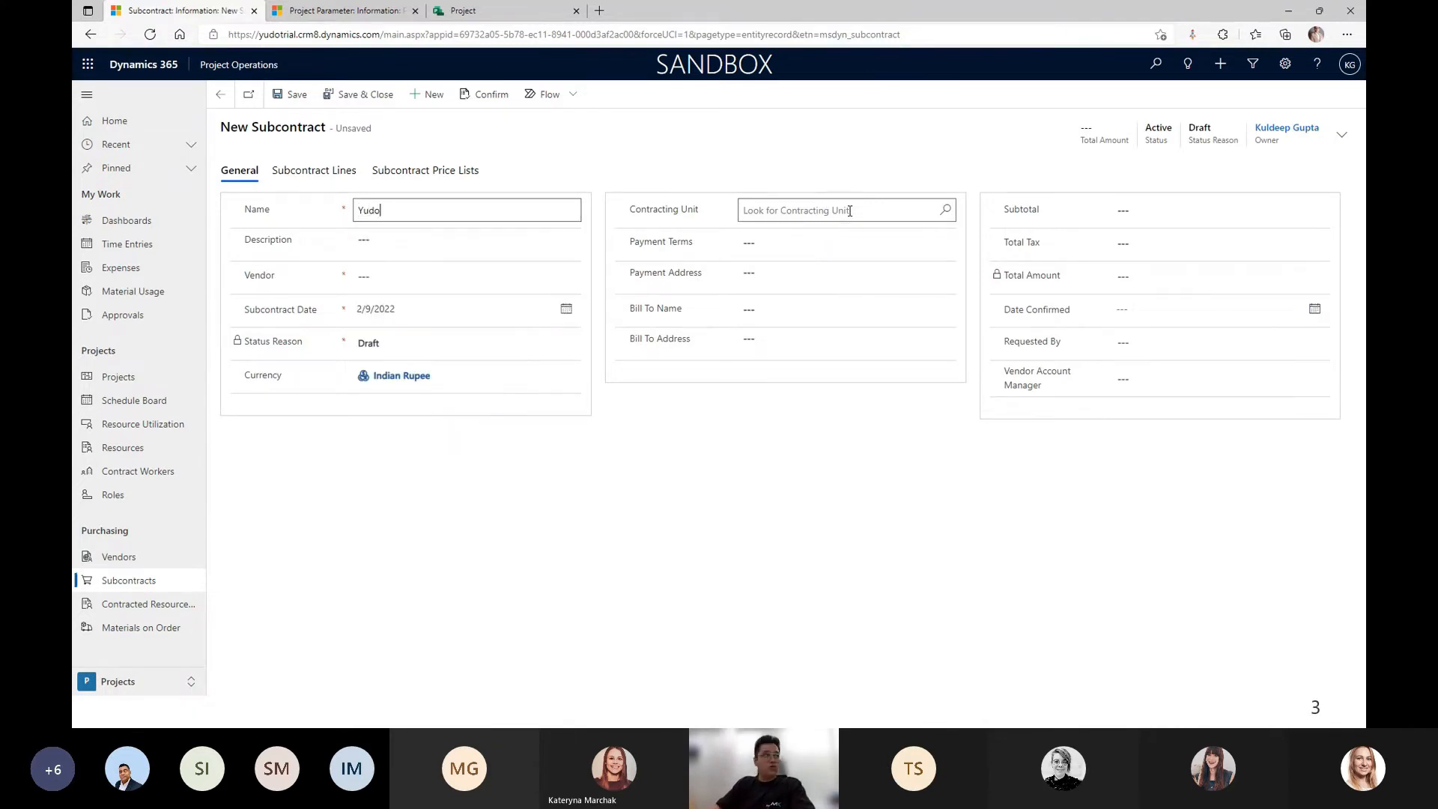
pyautogui.write('Zrycon Subcontract')
pyautogui.press('Tab')
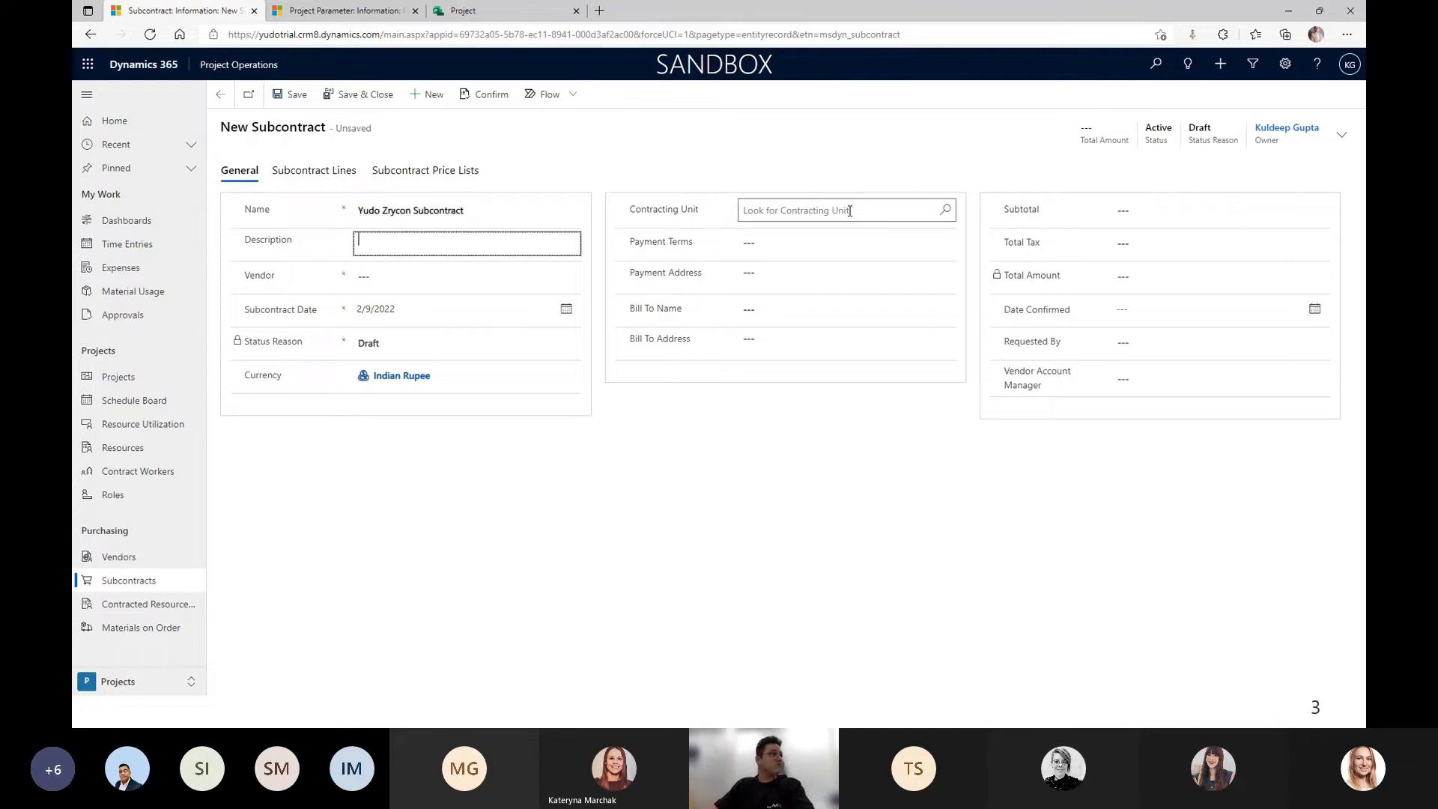
pyautogui.click(370, 275)
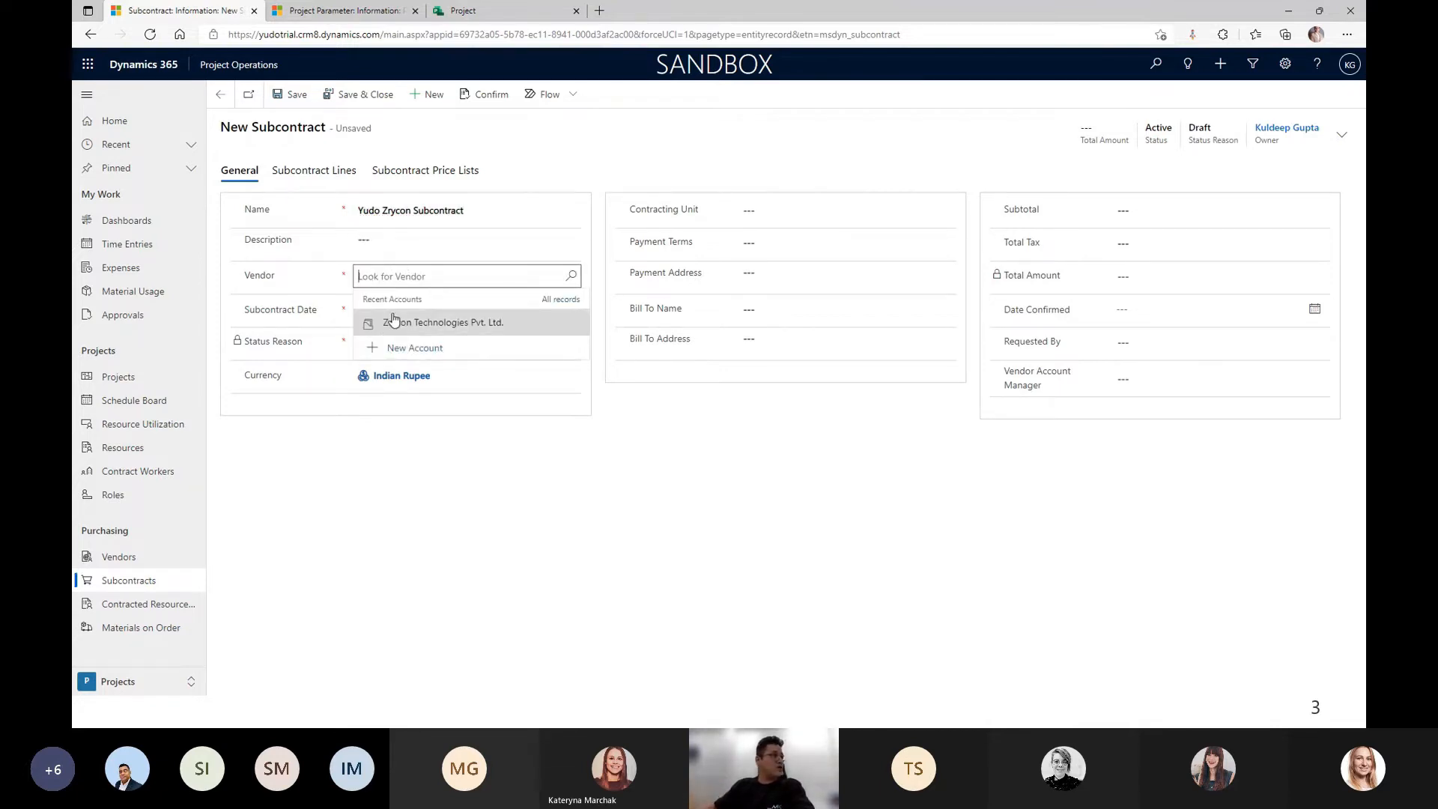
pyautogui.click(397, 328)
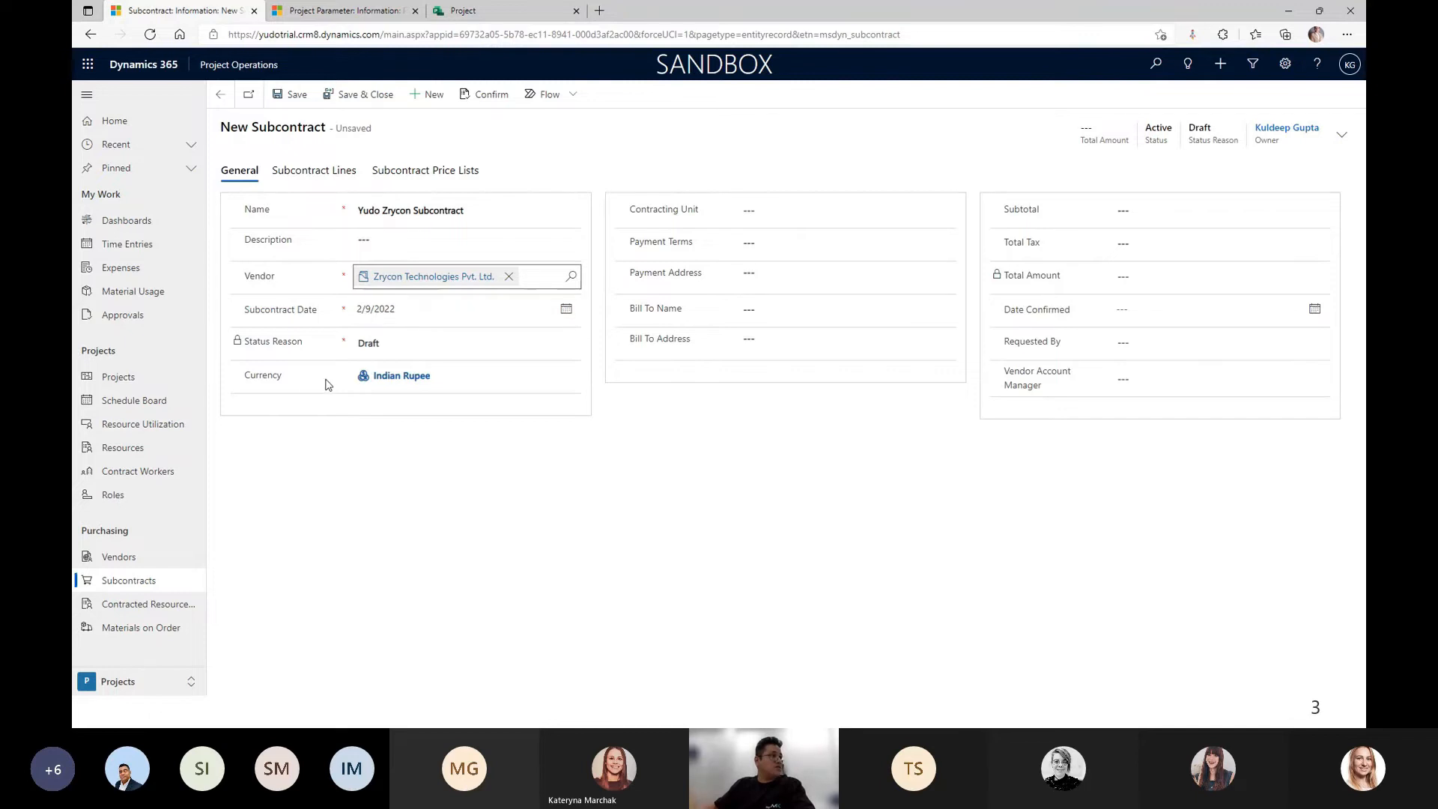
pyautogui.click(765, 211)
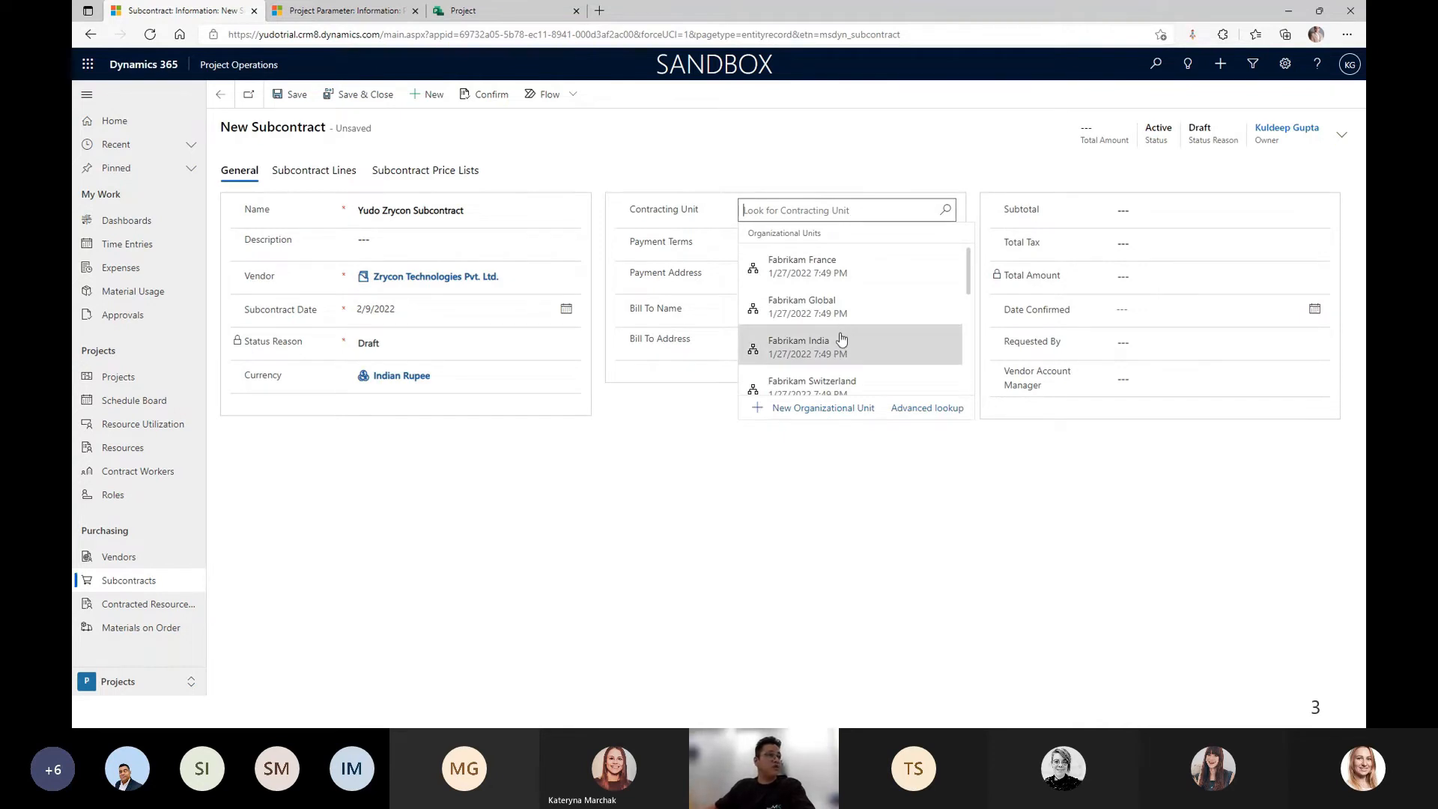
pyautogui.click(800, 344)
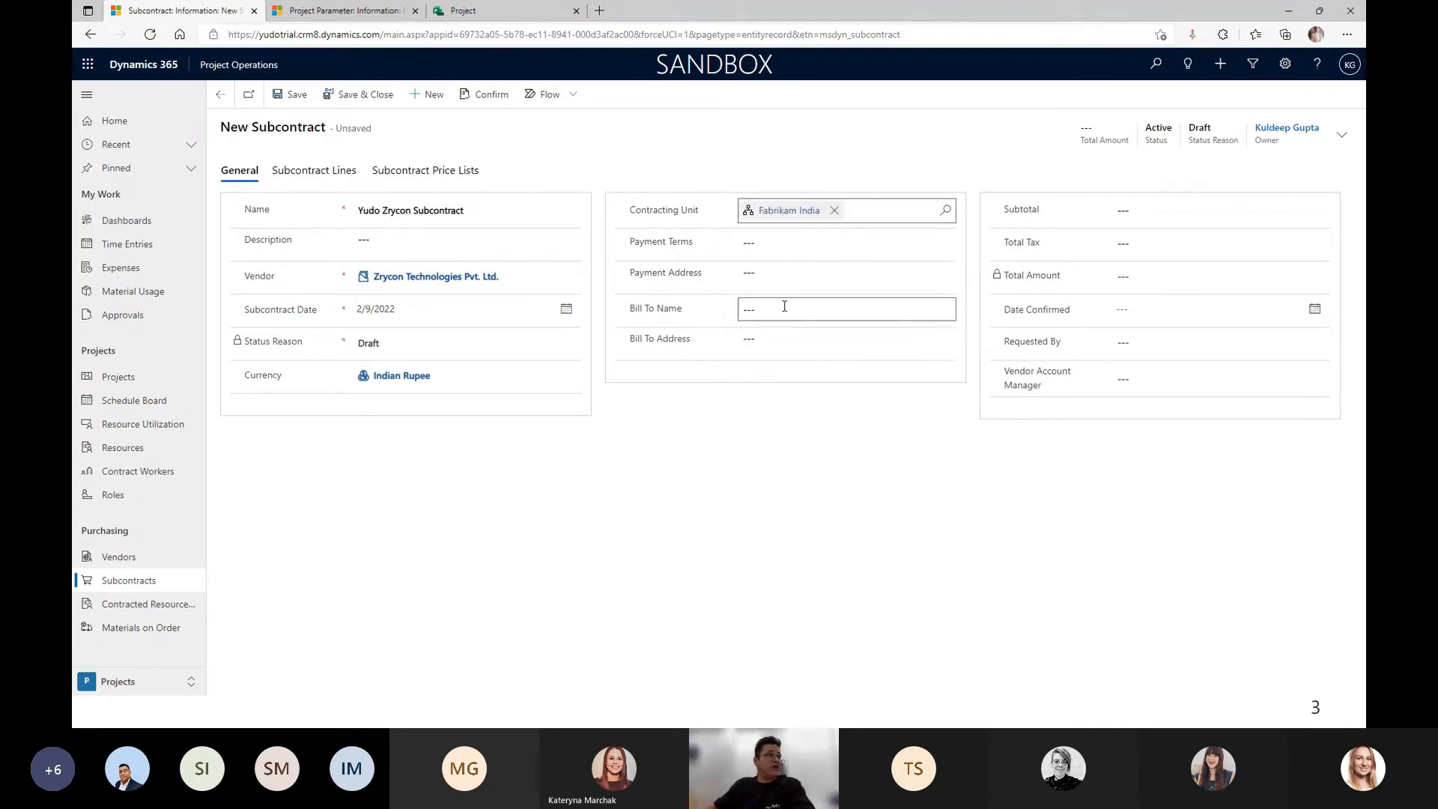
pyautogui.click(760, 247)
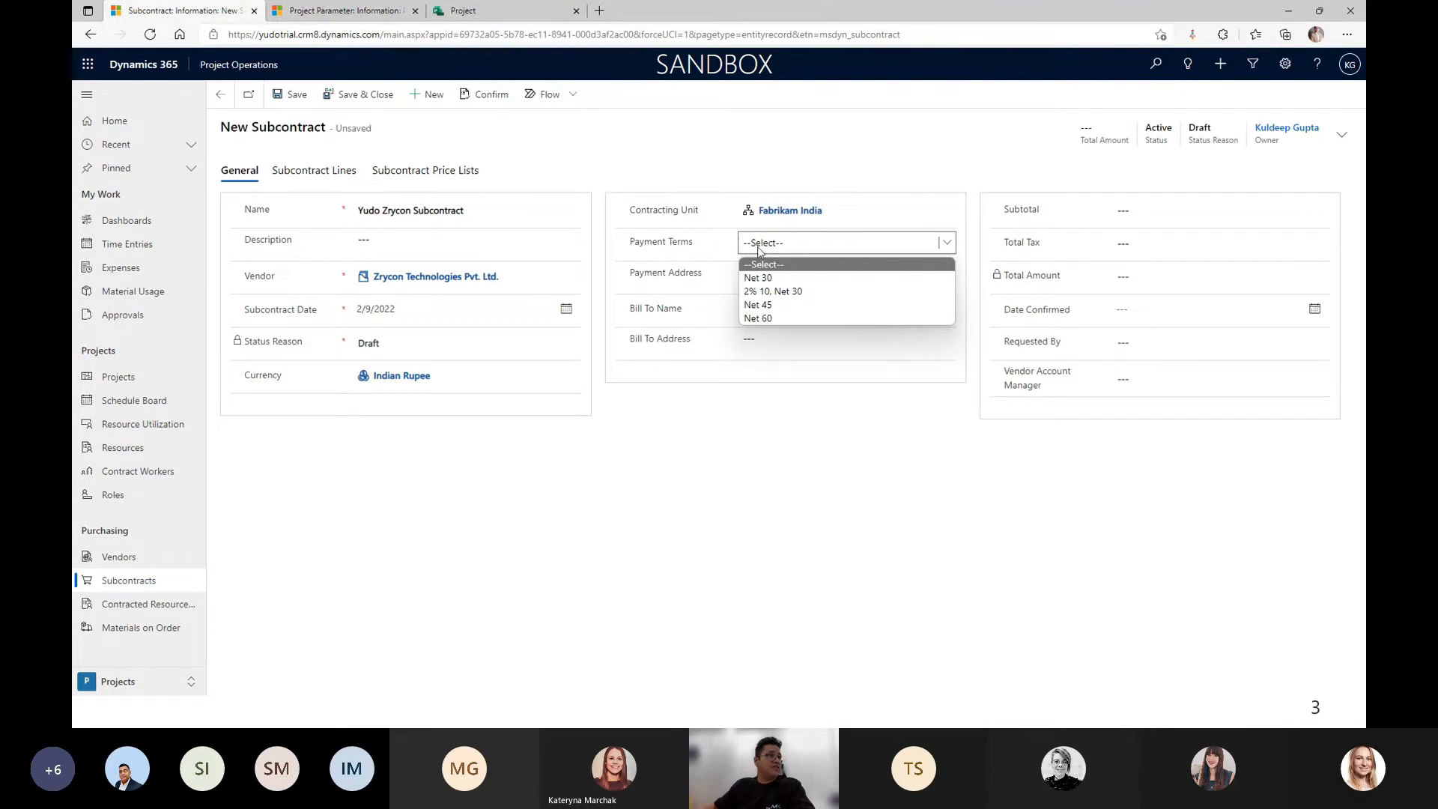
pyautogui.click(779, 277)
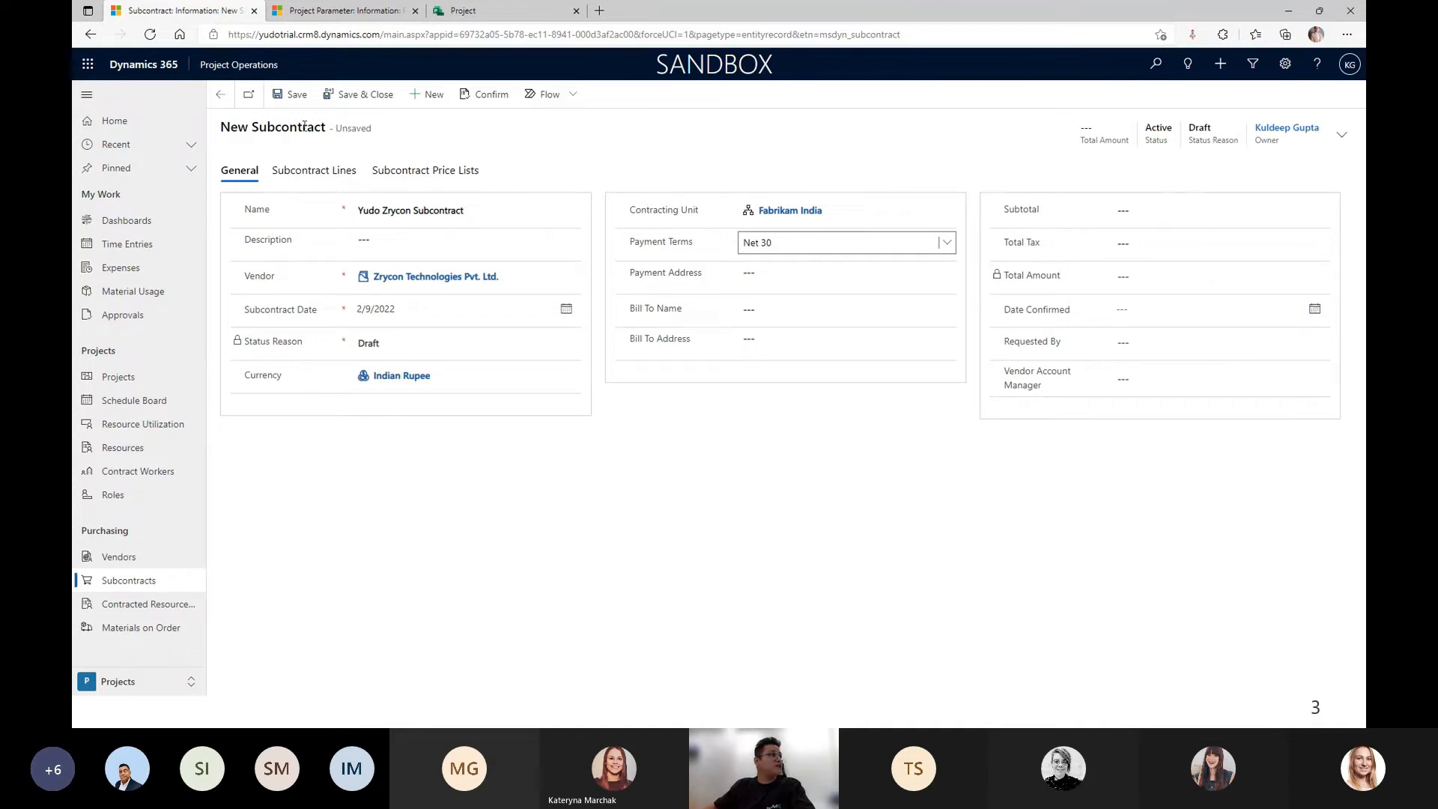
pyautogui.click(293, 103)
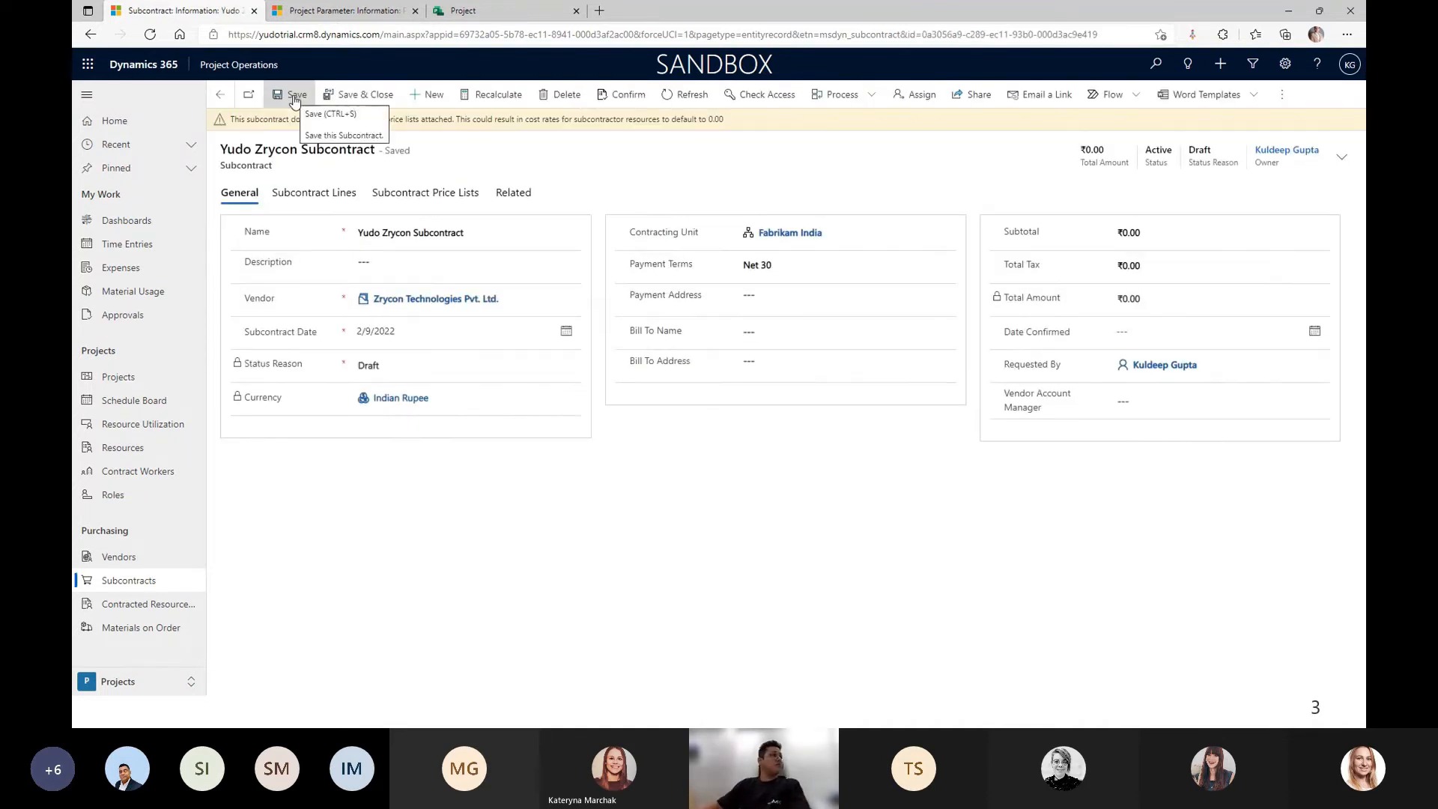
# Add a subcontract price list 'Yudo Zrycon pricelist' using Vendor Price List, then view Subcontract Lines.
pyautogui.click(406, 196)
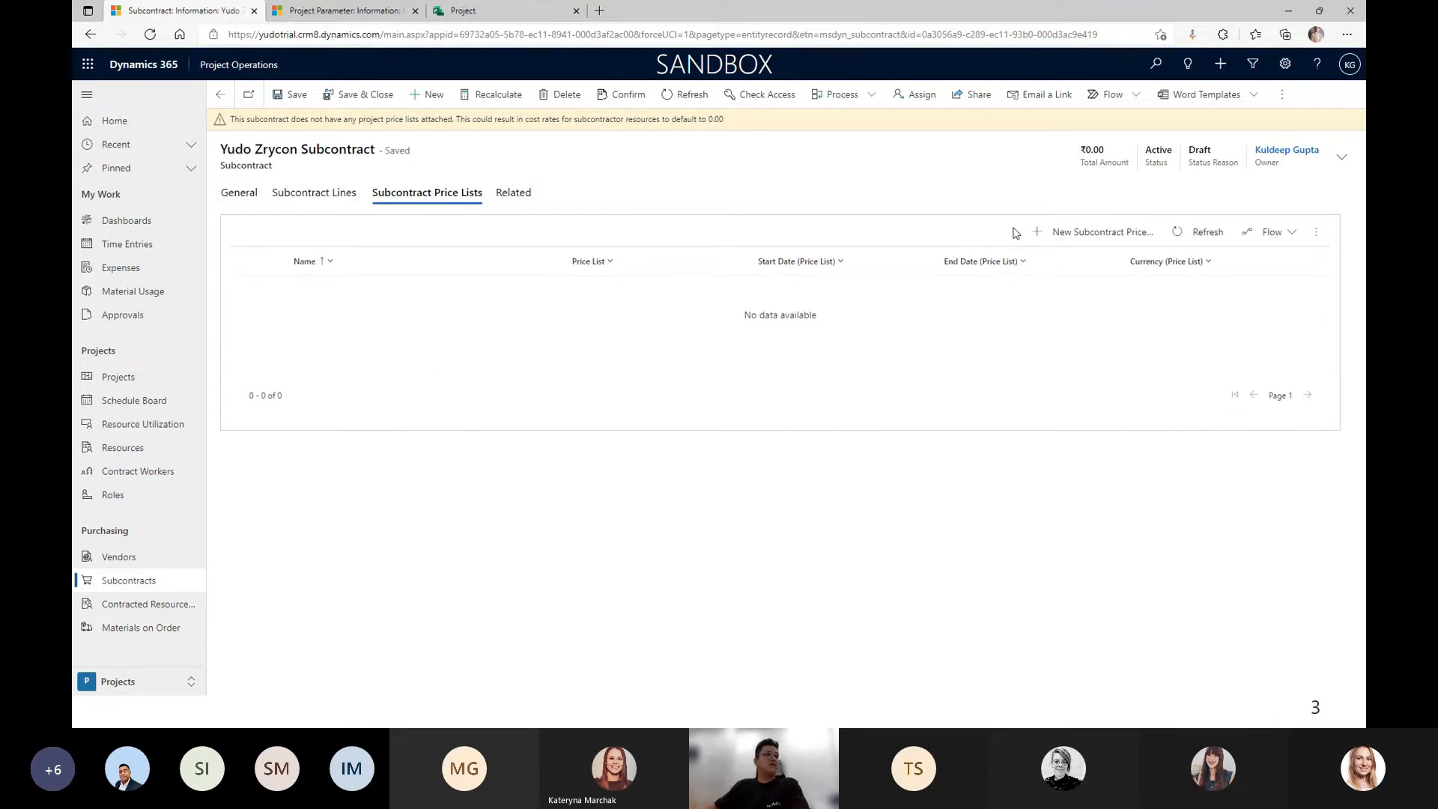
pyautogui.click(1088, 238)
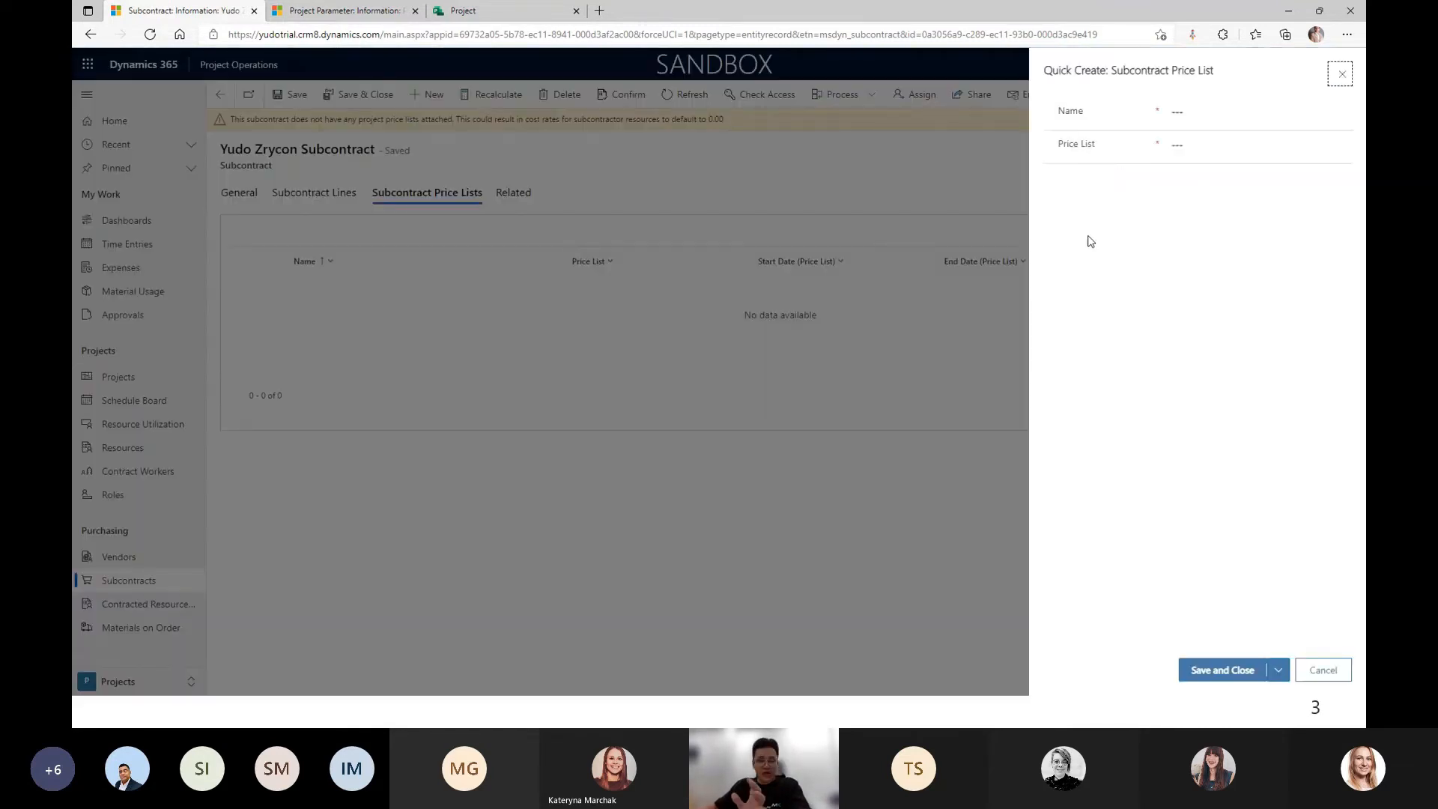
pyautogui.click(1197, 145)
pyautogui.write('ven')
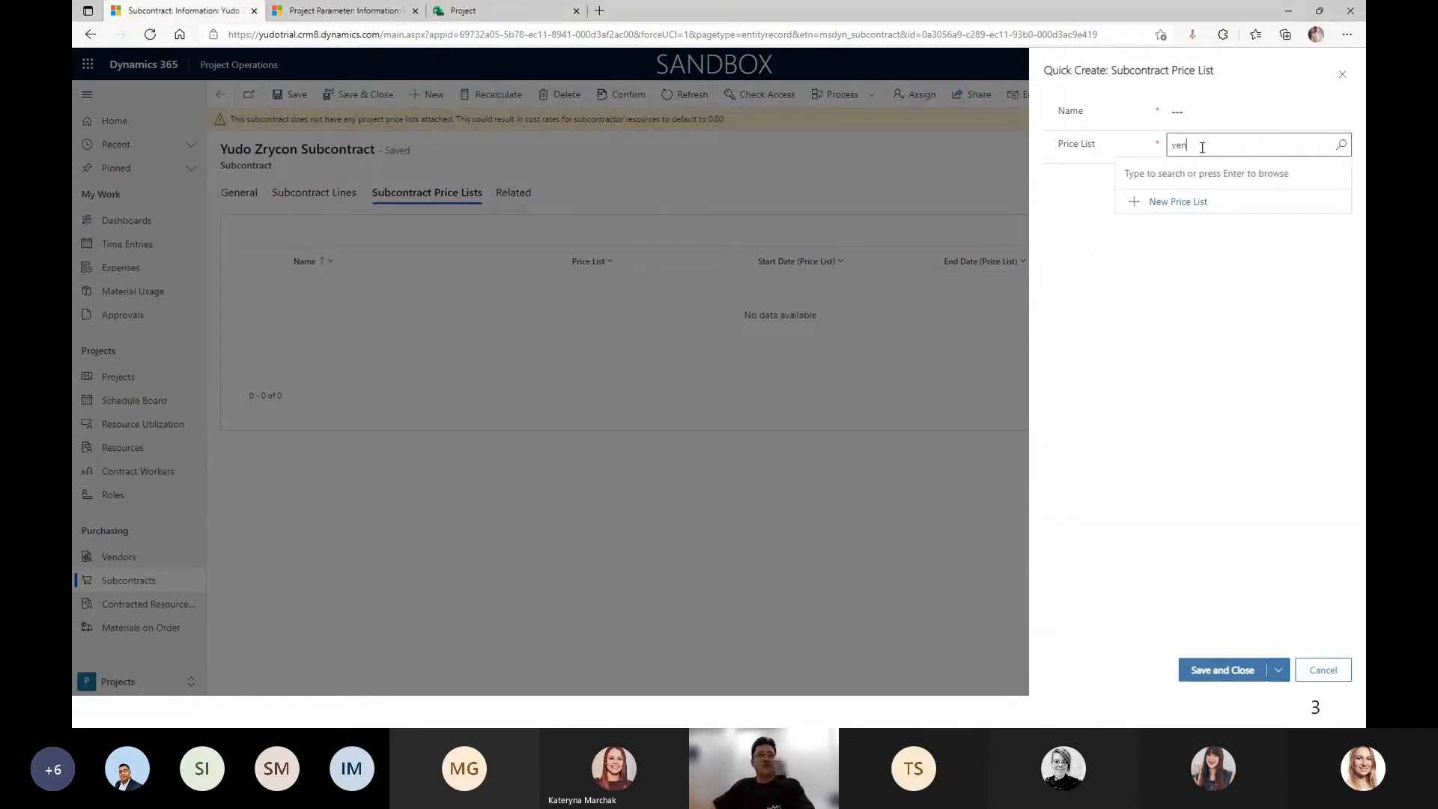
pyautogui.click(1232, 192)
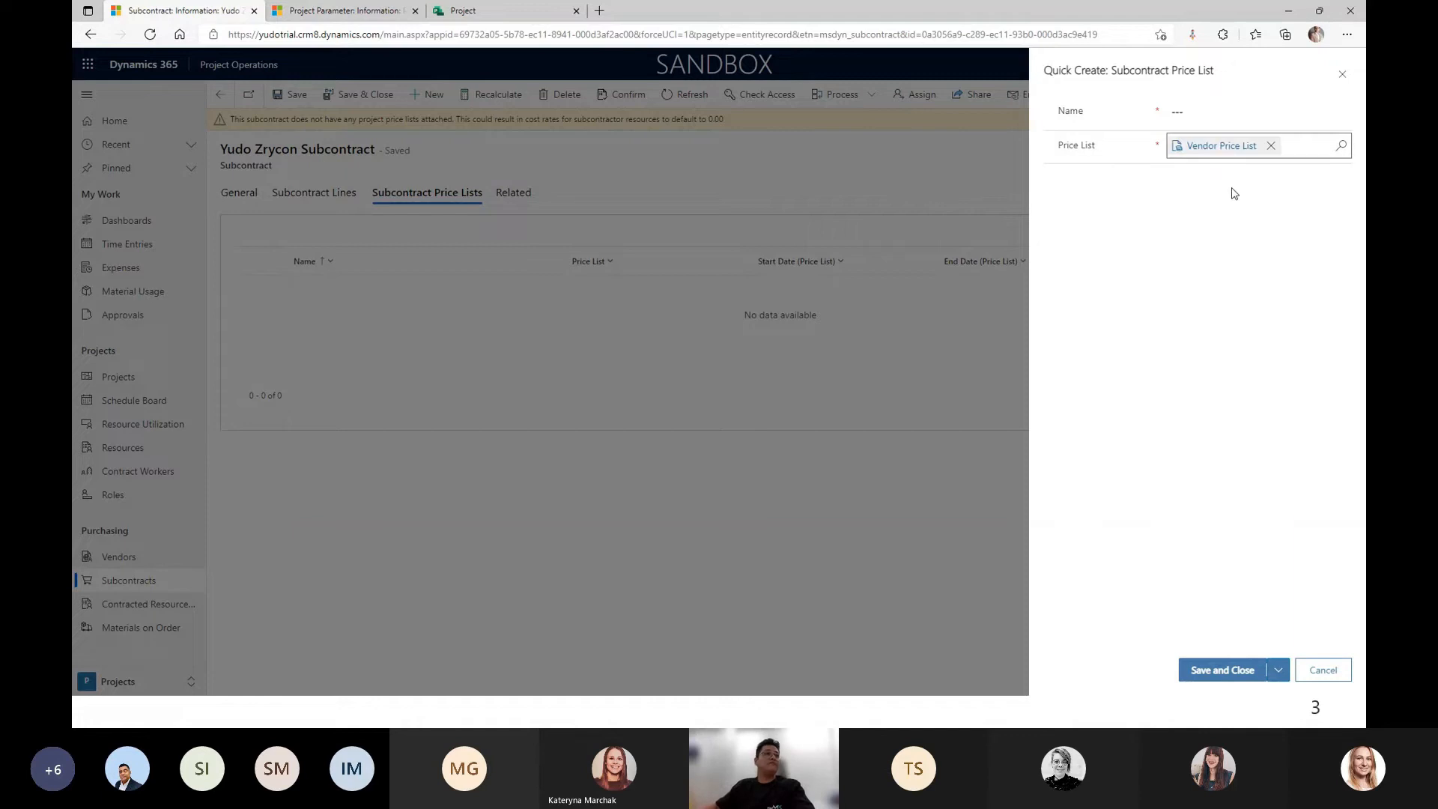
pyautogui.click(1217, 115)
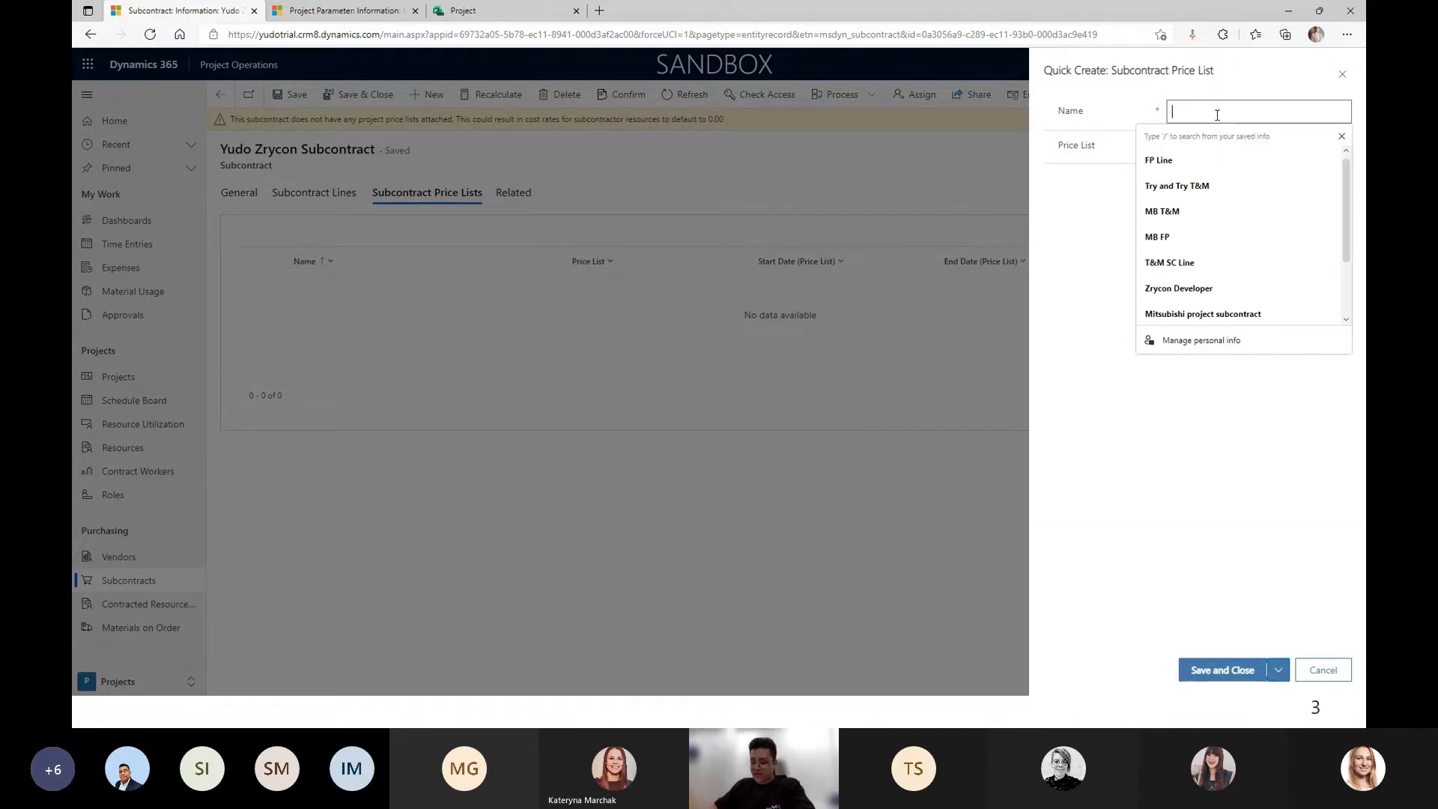
pyautogui.write('Yudo')
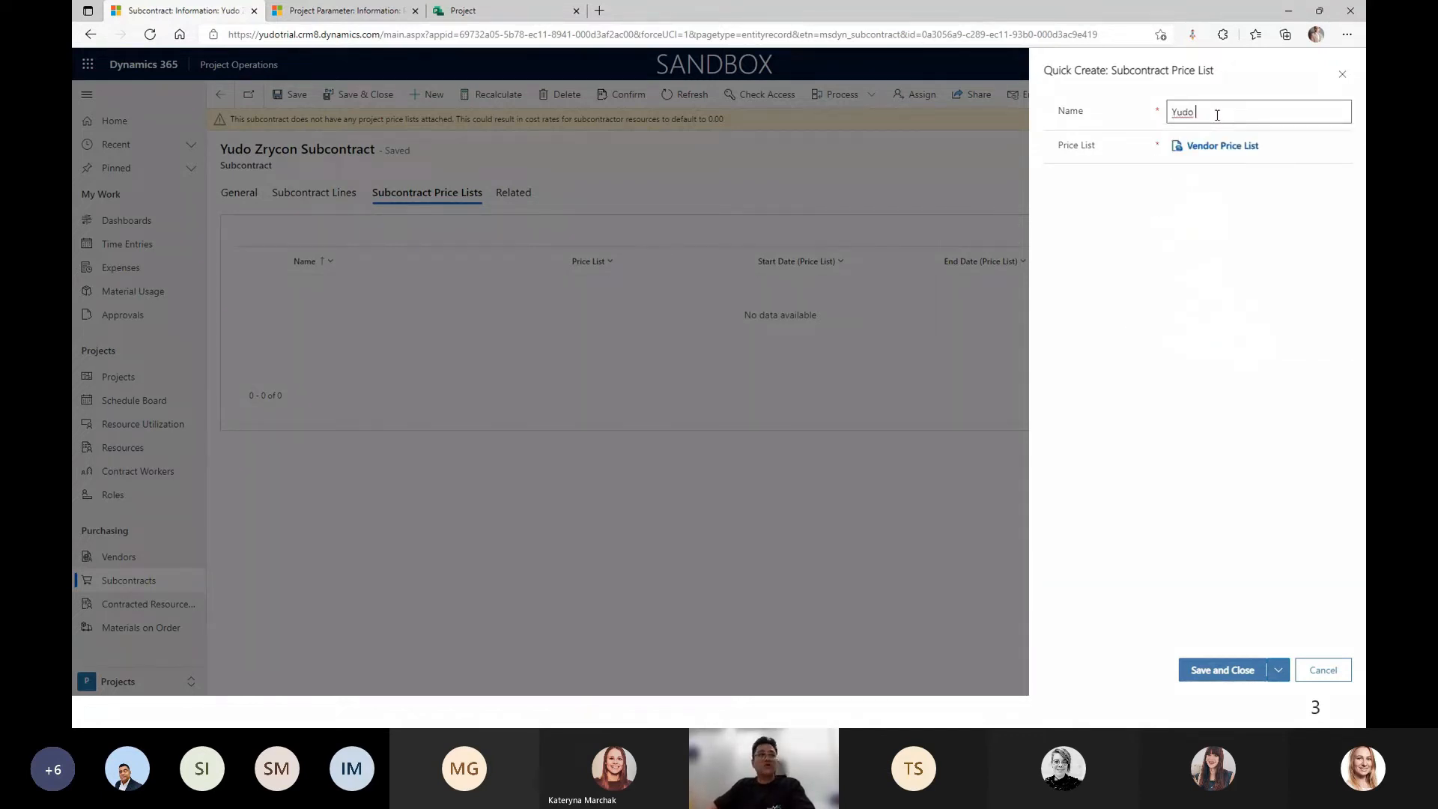
pyautogui.write(' Zrycon pricelist')
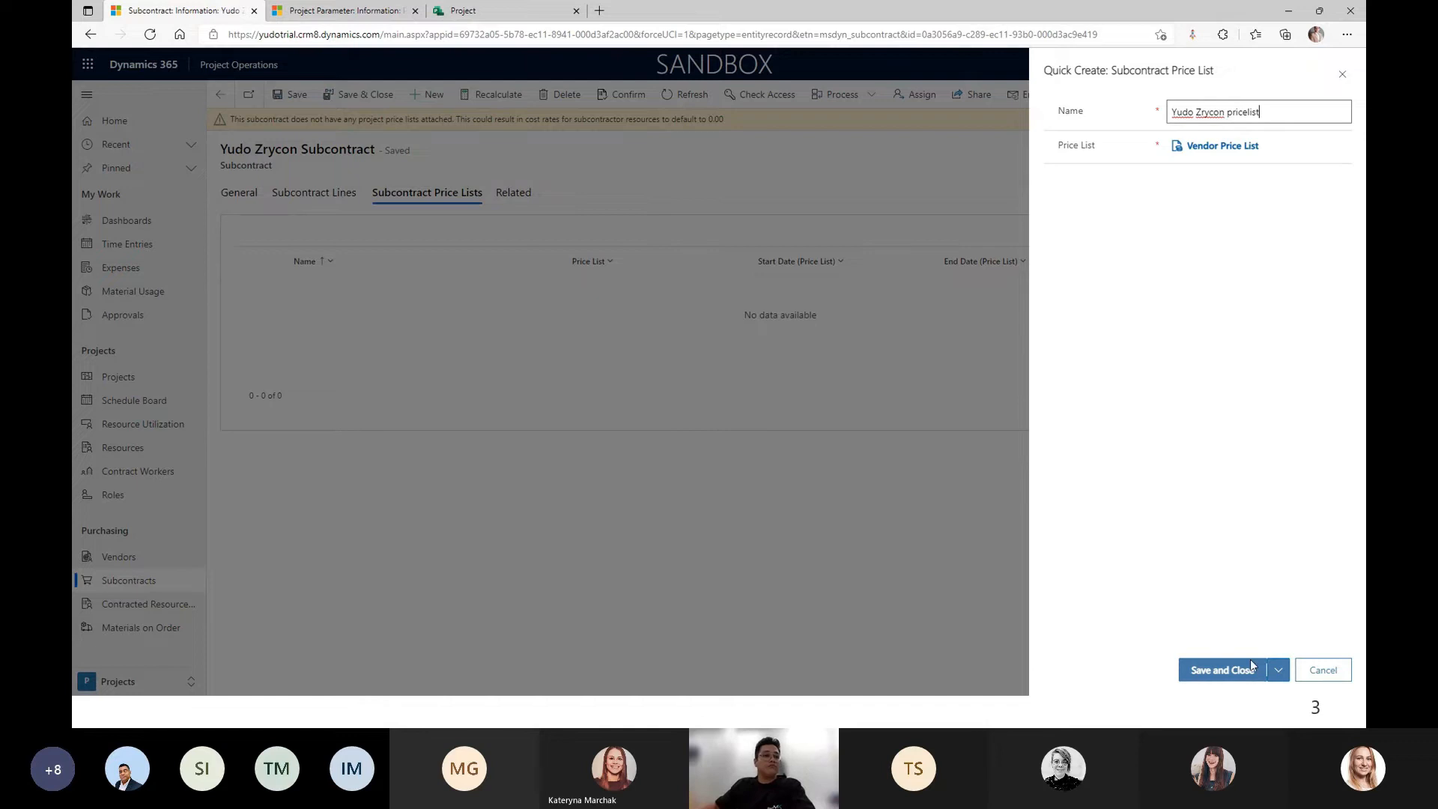
pyautogui.click(1237, 674)
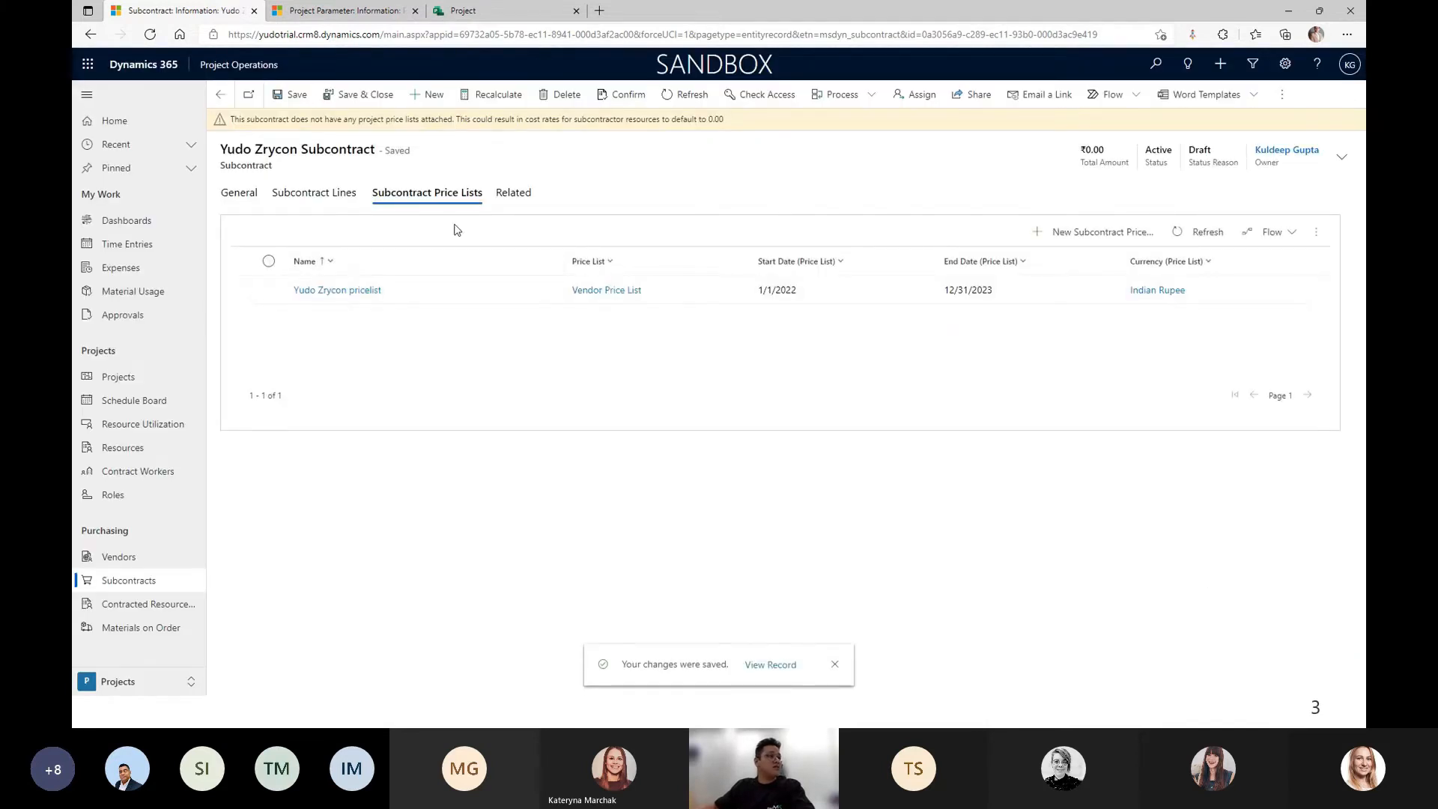
pyautogui.click(333, 198)
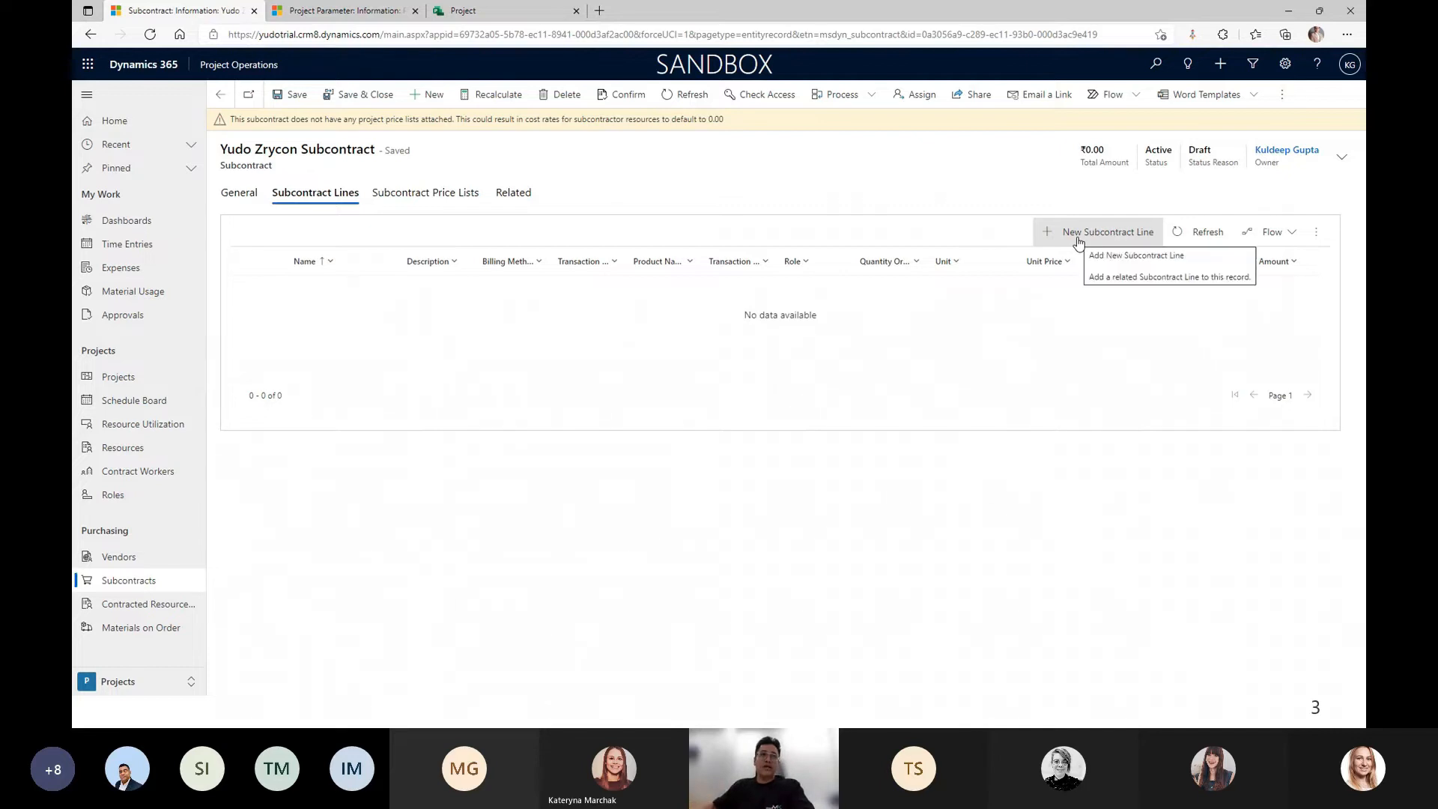
# Start a subcontract line 'Yuod Zrycoo FP': Fixed Price, Quantity-Based, role Consulting Lead.
pyautogui.click(1086, 238)
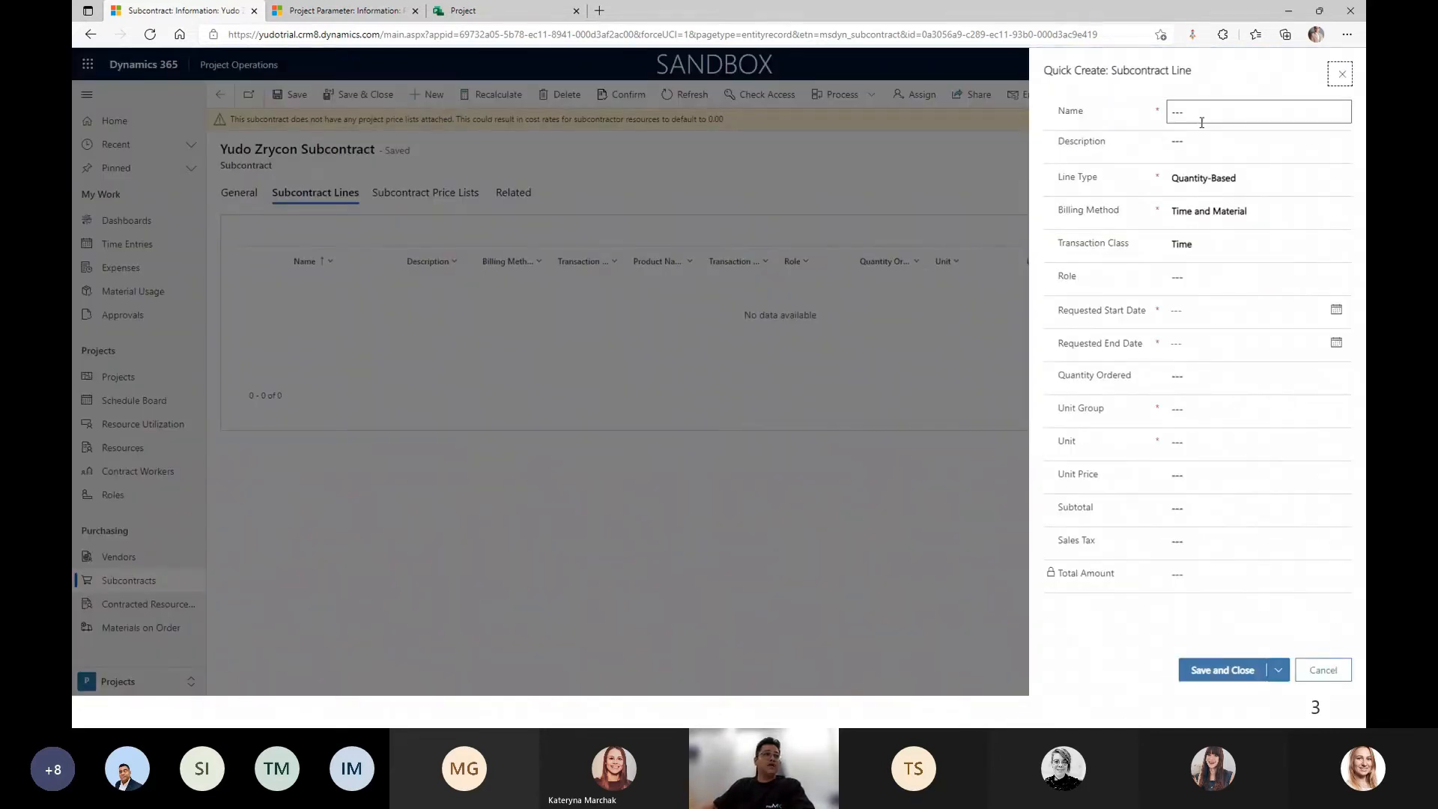
pyautogui.click(1202, 113)
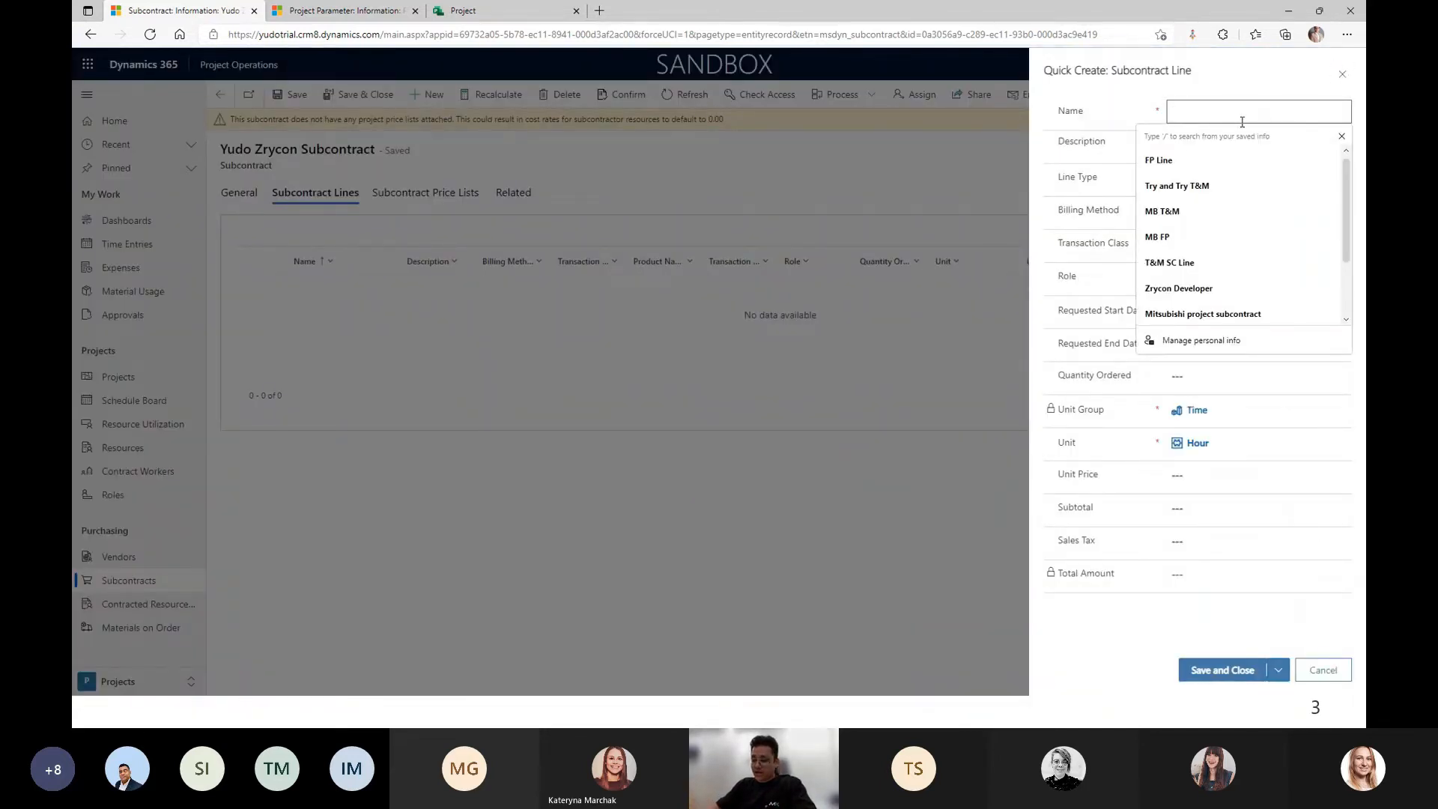
pyautogui.write('Yuod Z')
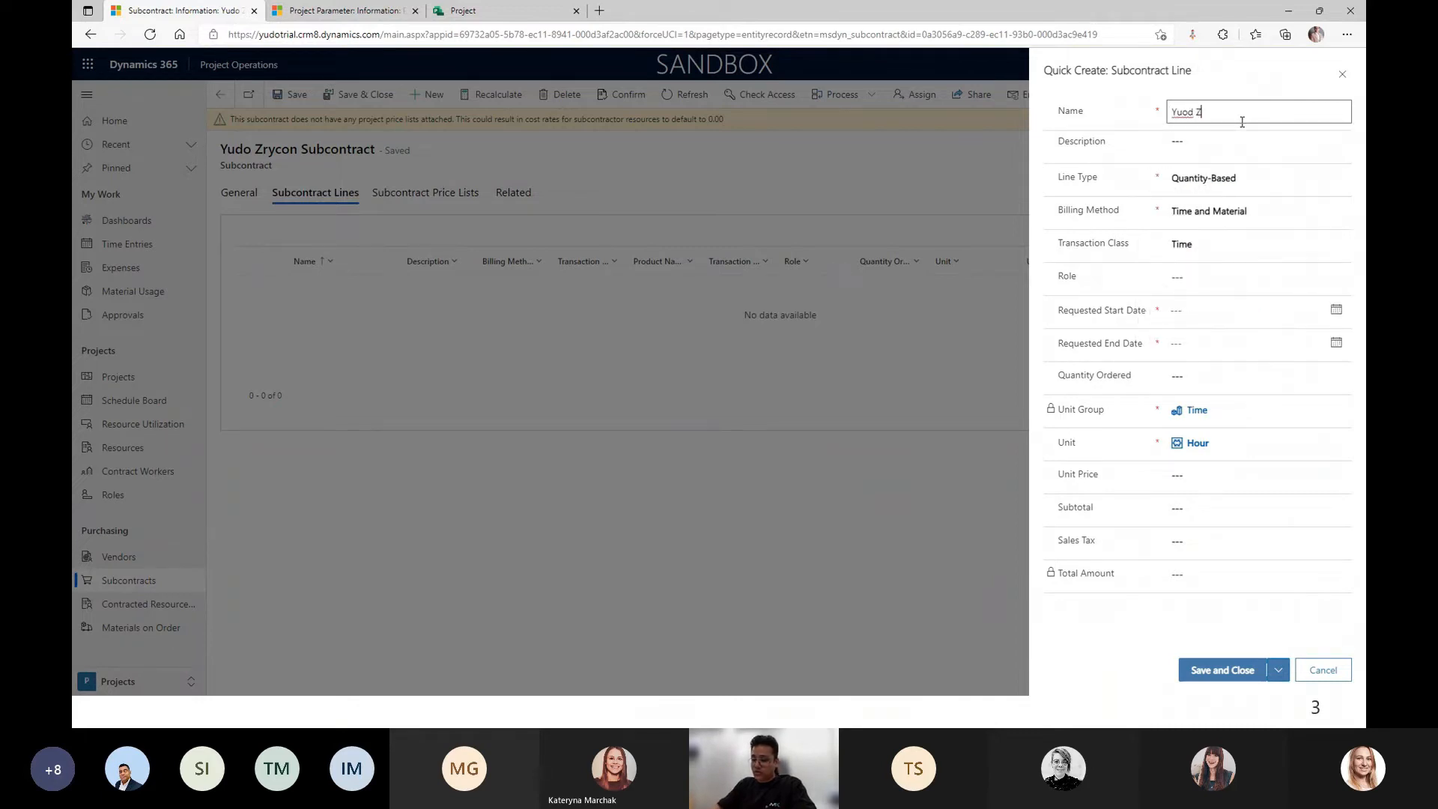
pyautogui.write('rycoo')
pyautogui.write(' FP')
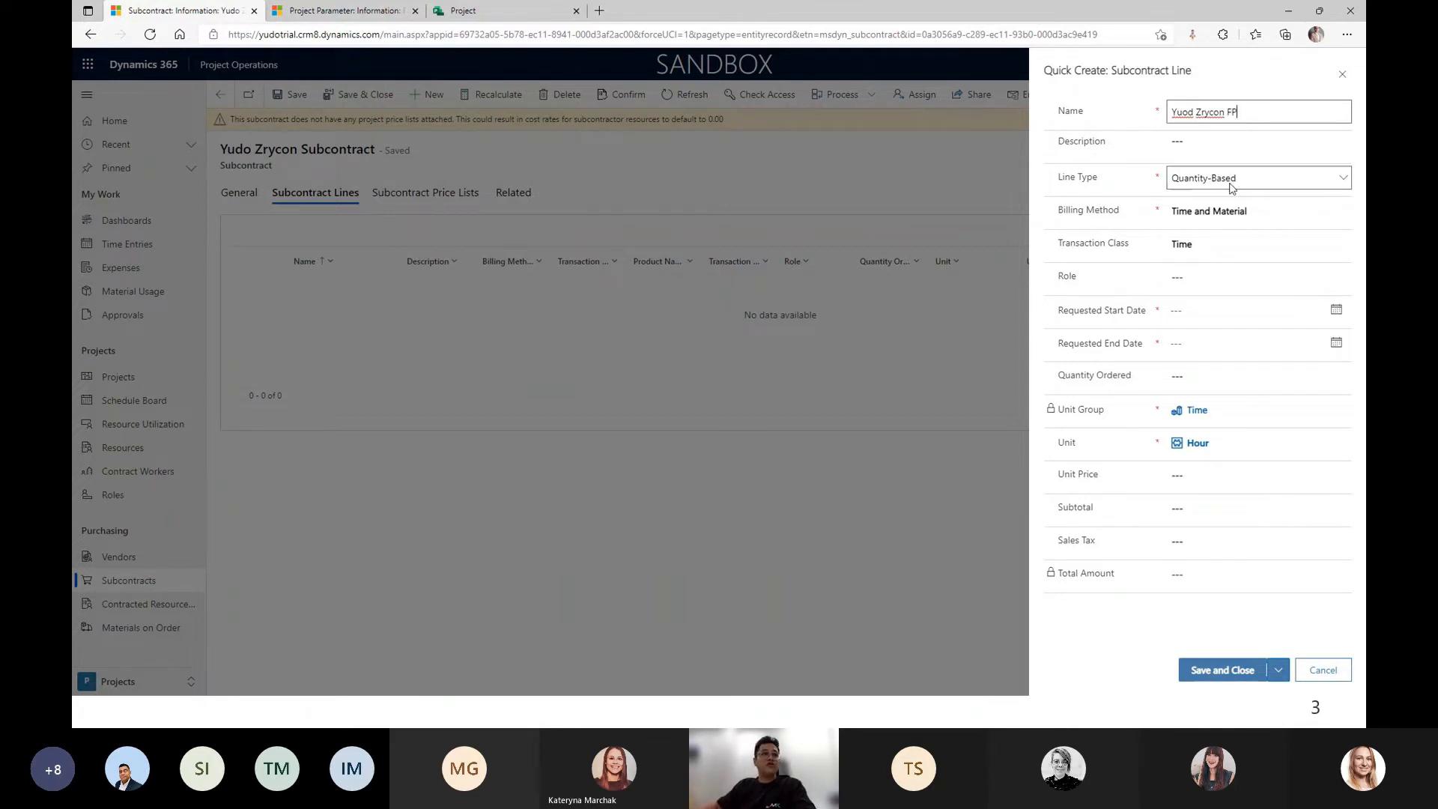
pyautogui.click(1236, 212)
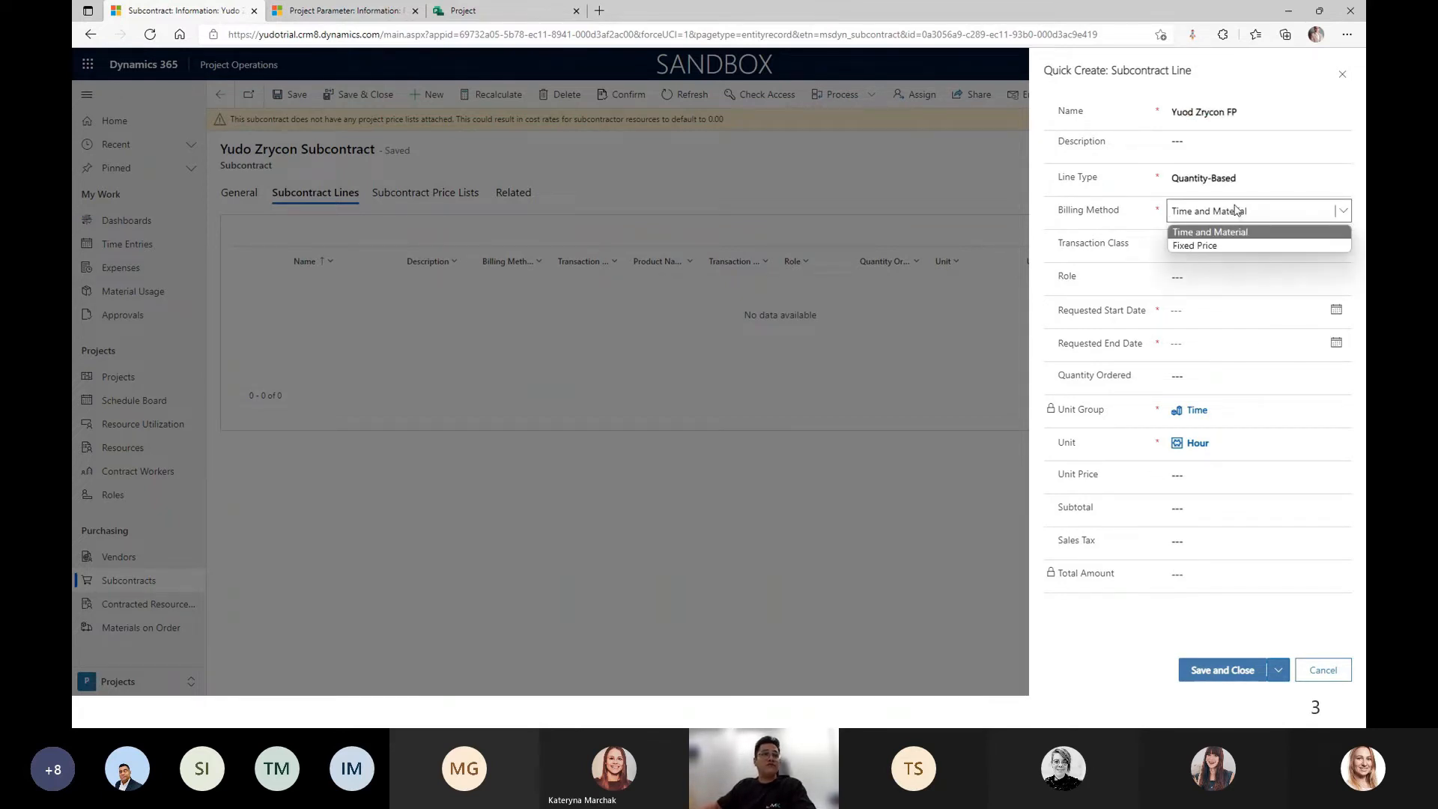
pyautogui.click(1209, 245)
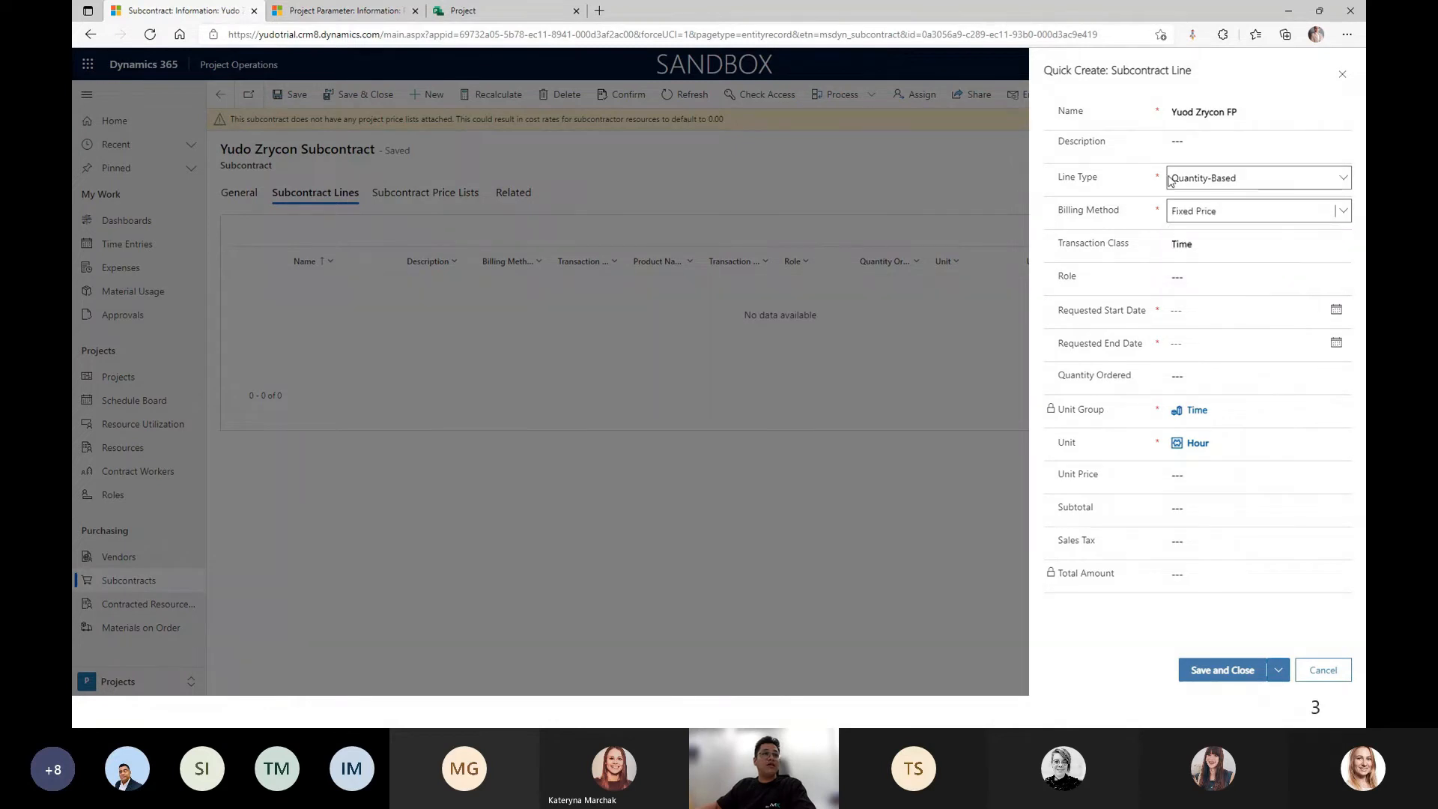
pyautogui.click(1239, 180)
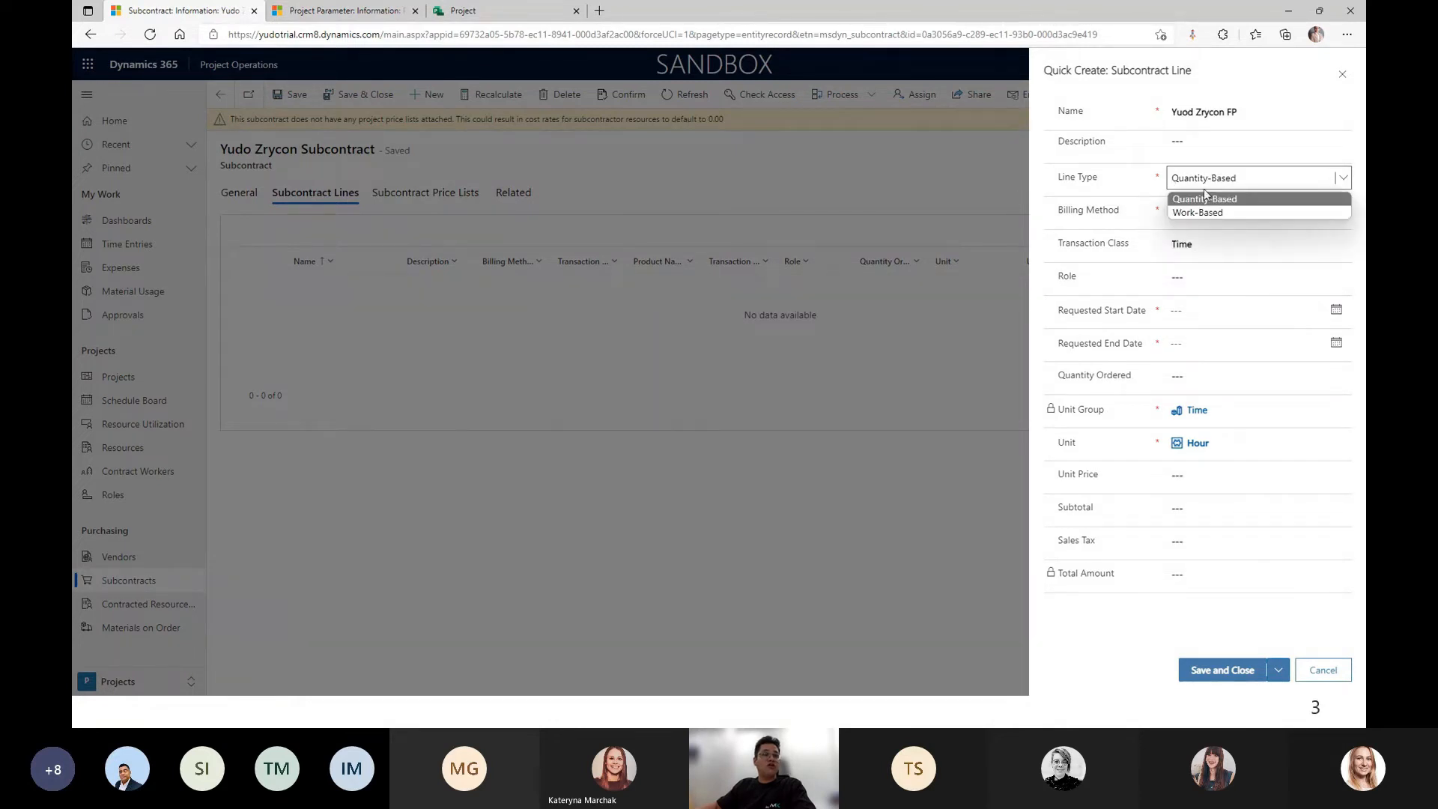
pyautogui.click(1213, 200)
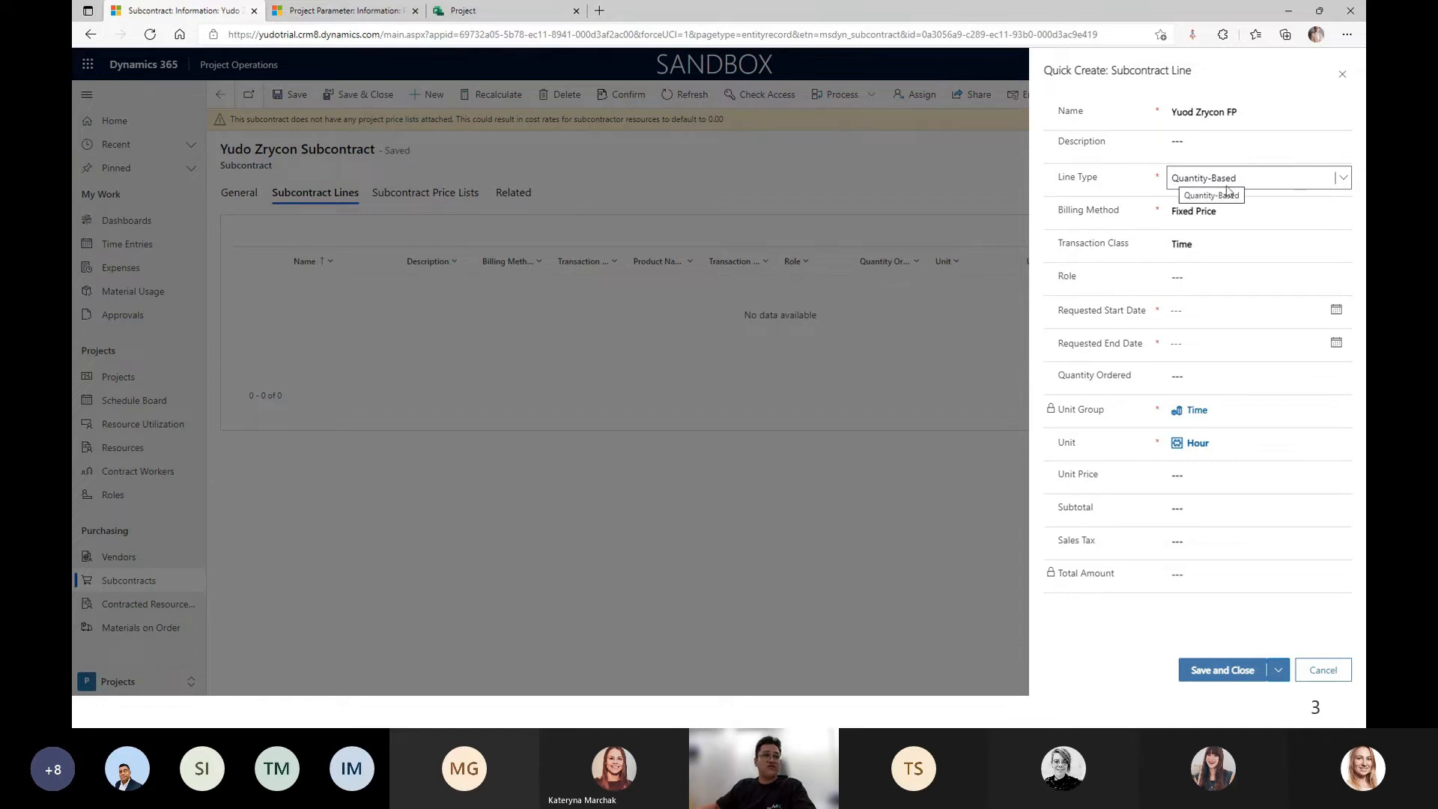
pyautogui.click(1258, 287)
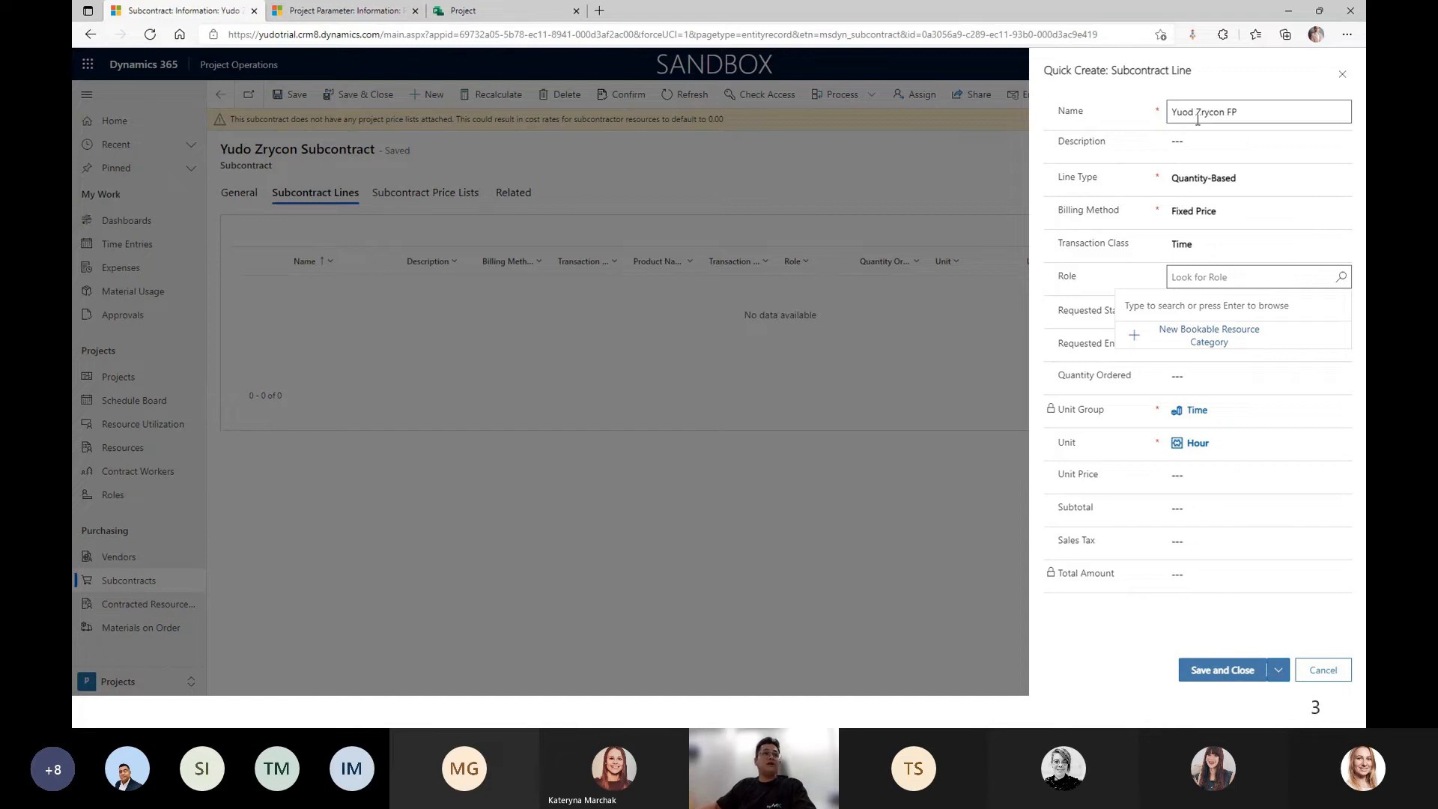
pyautogui.write('consu')
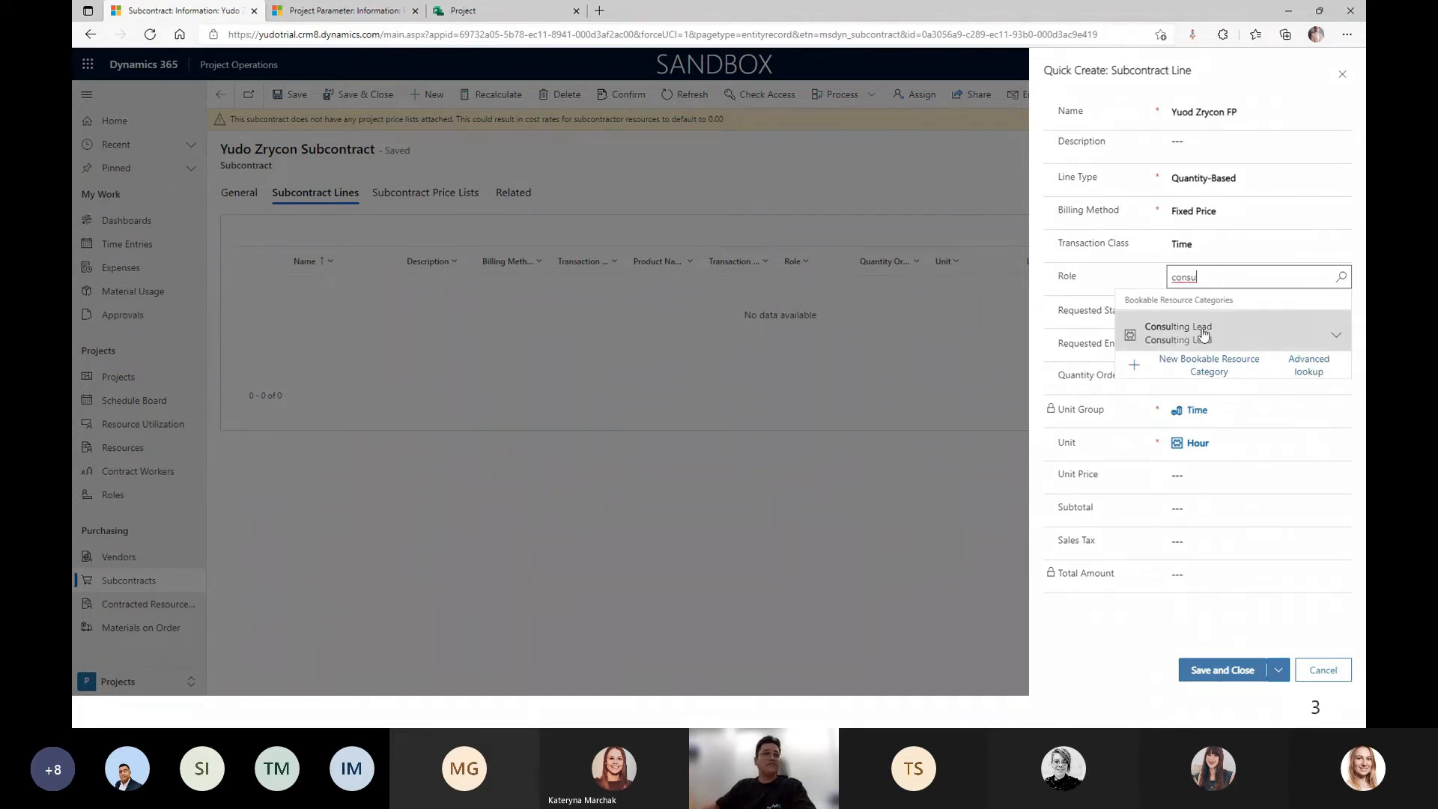
pyautogui.click(1203, 334)
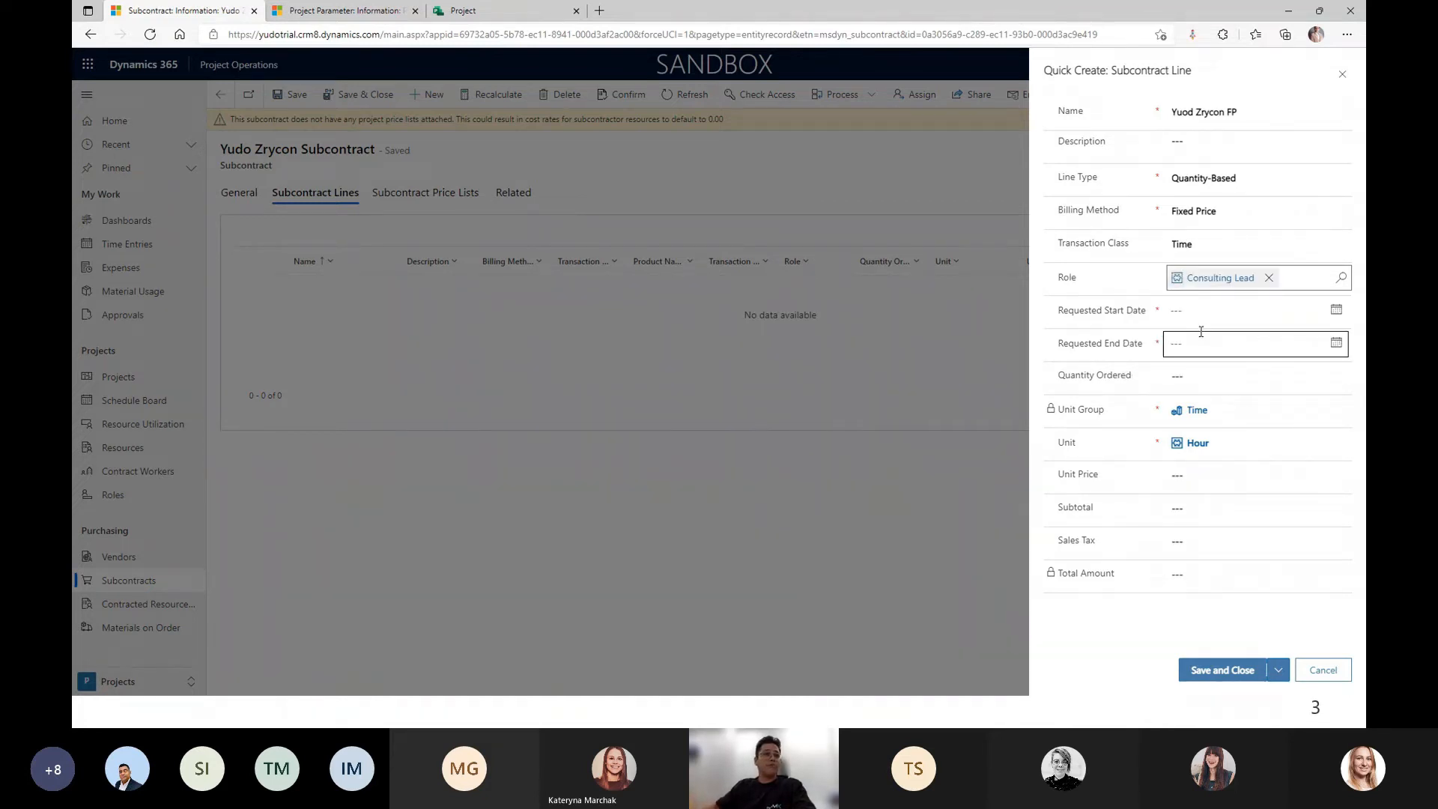
# Set the line's dates to 2/9/2022–3/9/2022 and quantity to 100, then save it.
pyautogui.click(1336, 310)
pyautogui.click(1237, 411)
pyautogui.click(1335, 343)
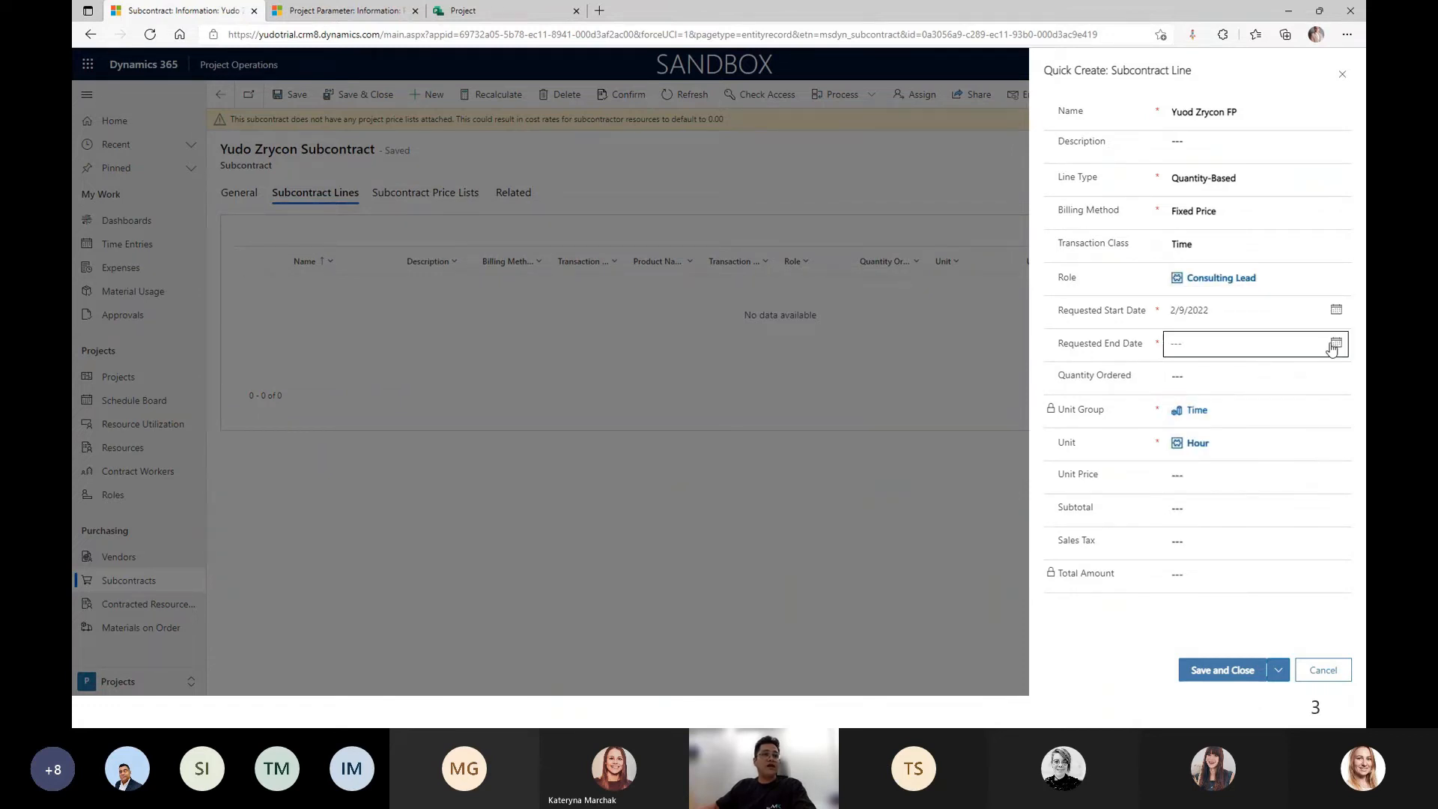
pyautogui.click(1293, 375)
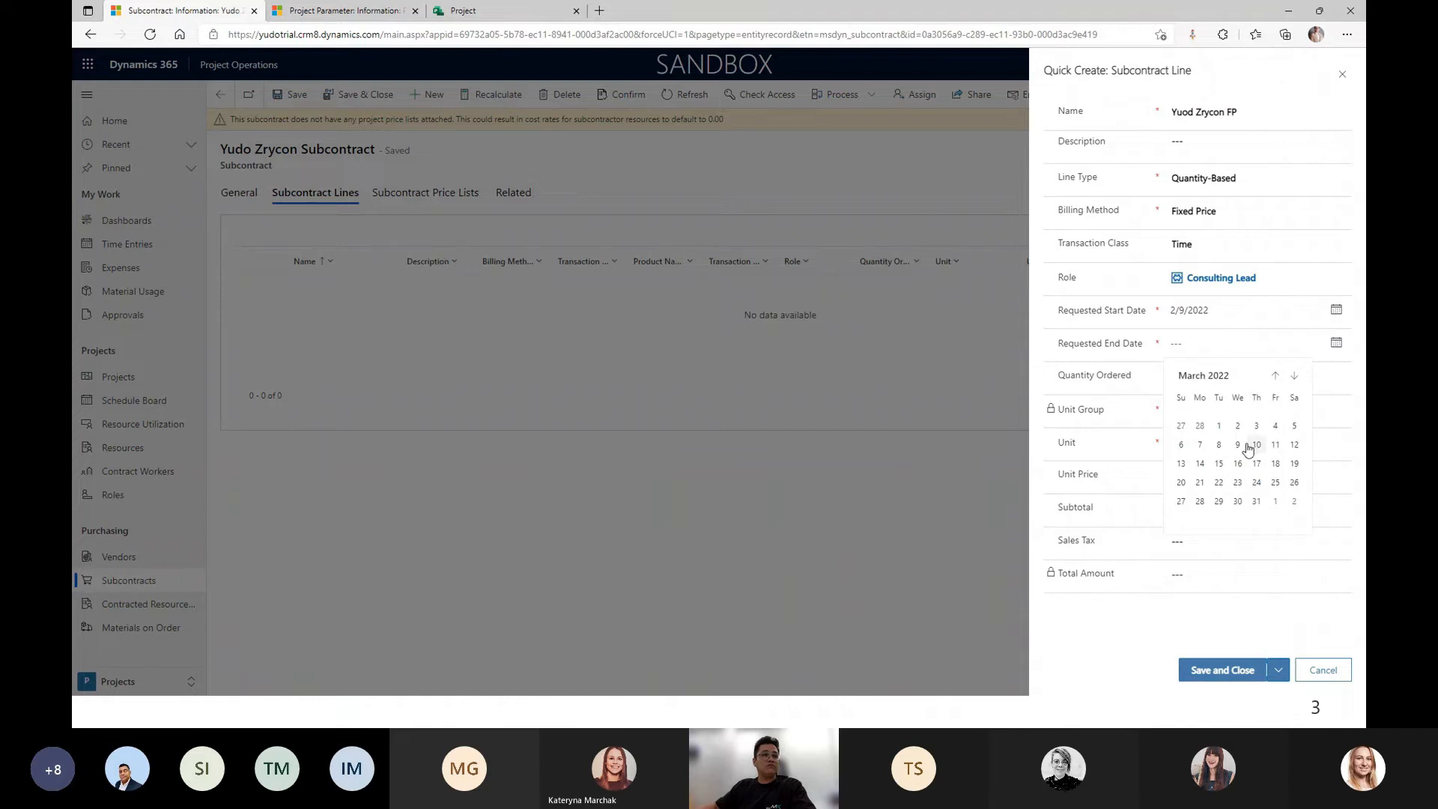
pyautogui.click(1235, 446)
pyautogui.click(1174, 373)
pyautogui.write('100')
pyautogui.click(1207, 443)
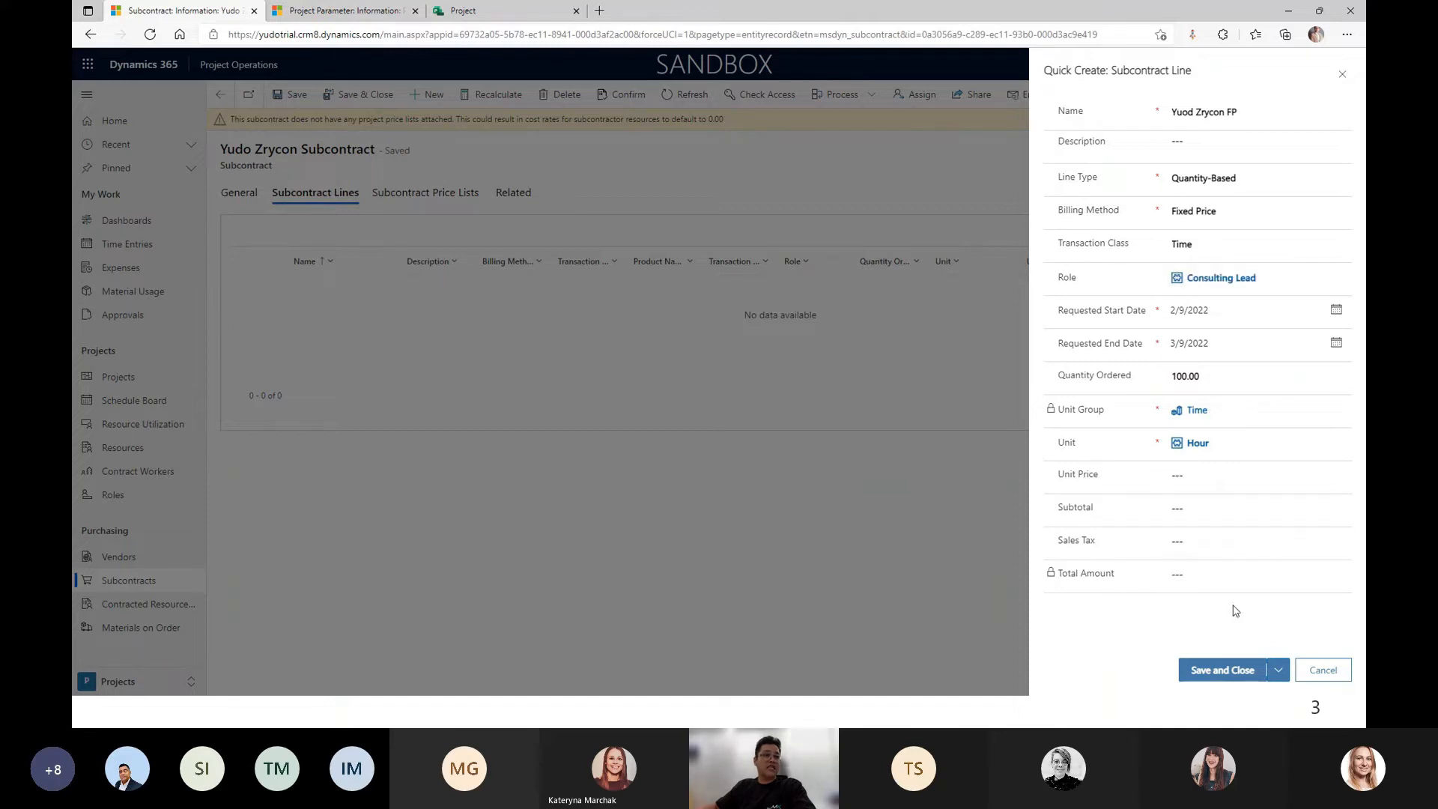
pyautogui.click(1222, 670)
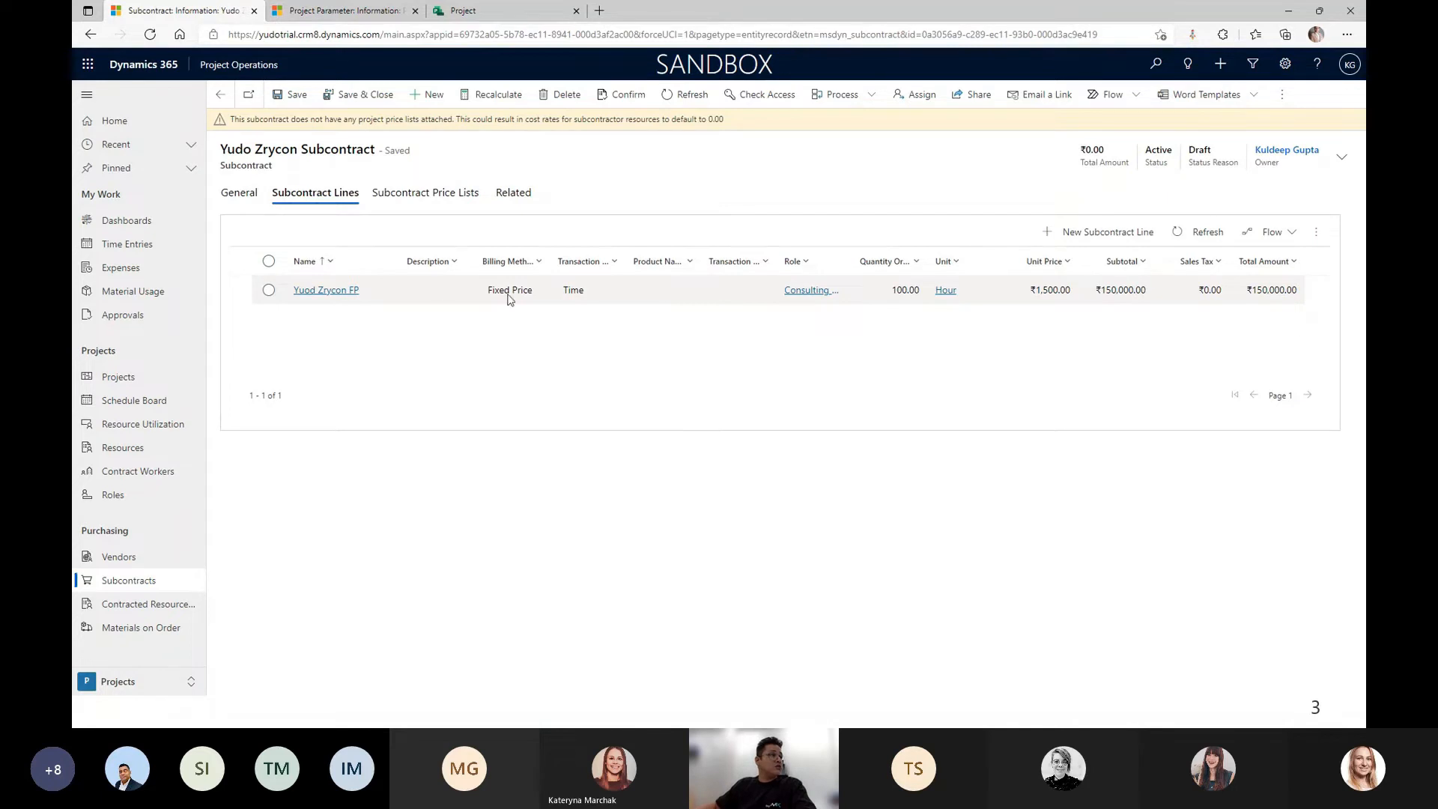
# Start a new subcontract line 'yudo Zrycon T&M' with 100 hours ordered.
pyautogui.click(1105, 234)
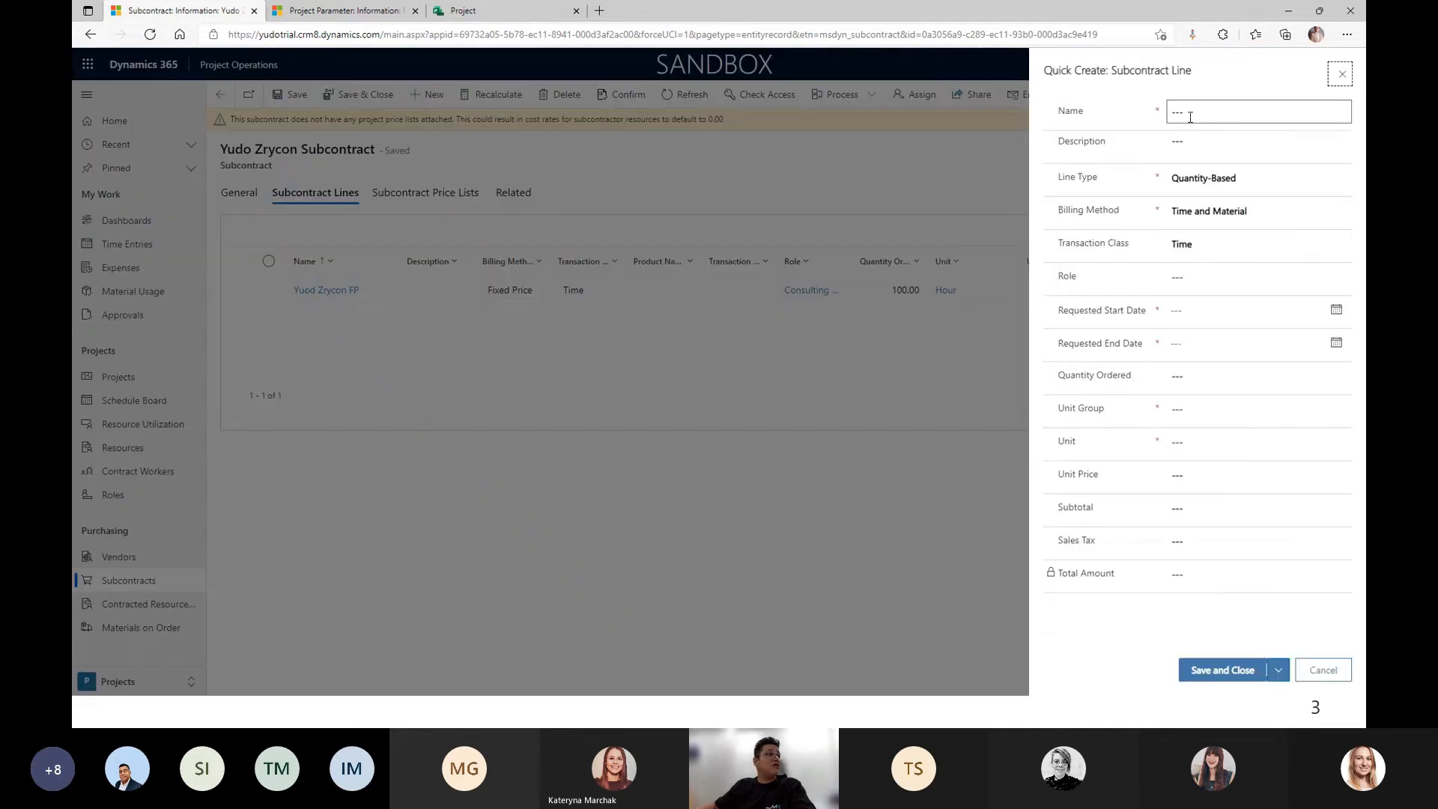
pyautogui.click(1190, 114)
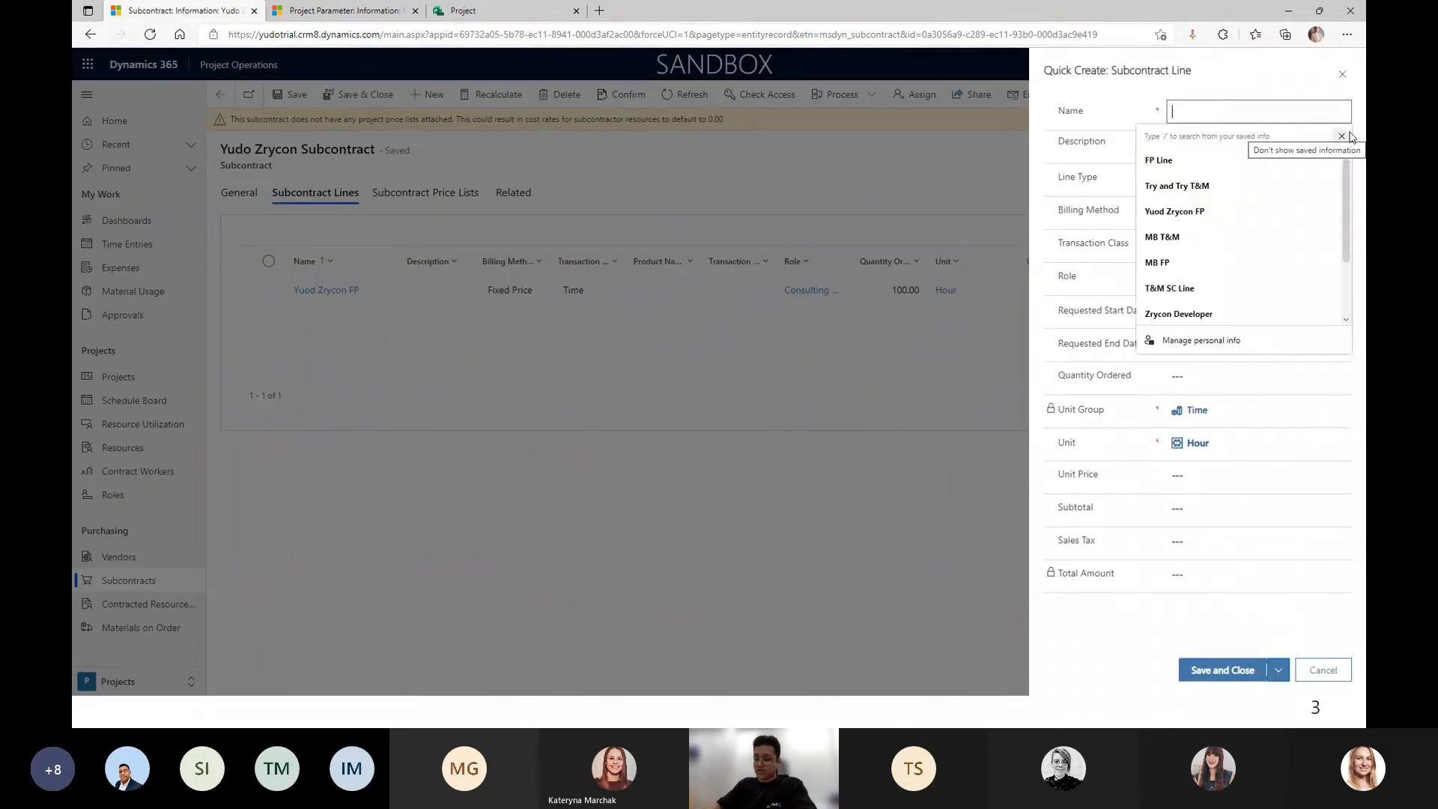
pyautogui.write('yudo Zrycon T&M')
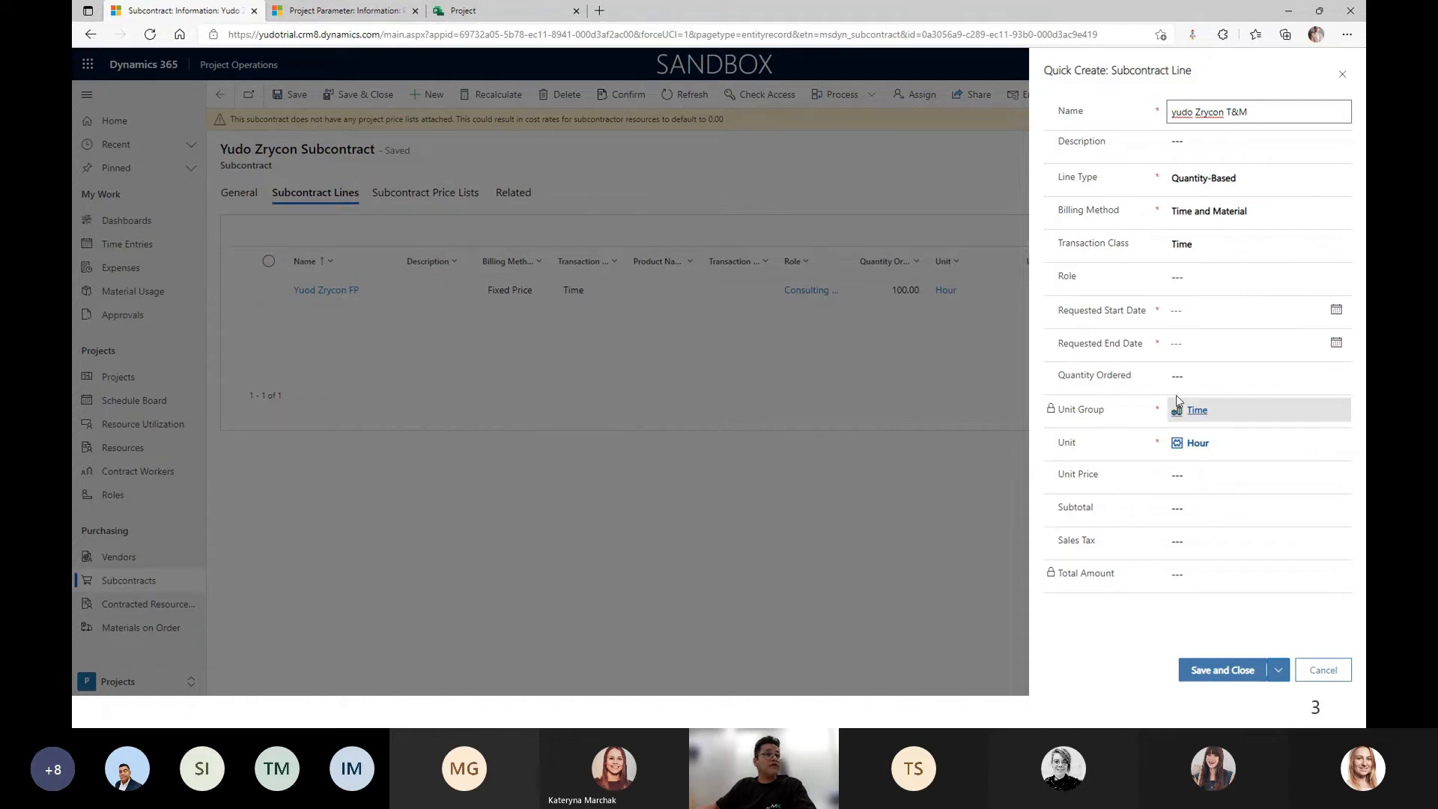
pyautogui.click(1209, 376)
pyautogui.write('100')
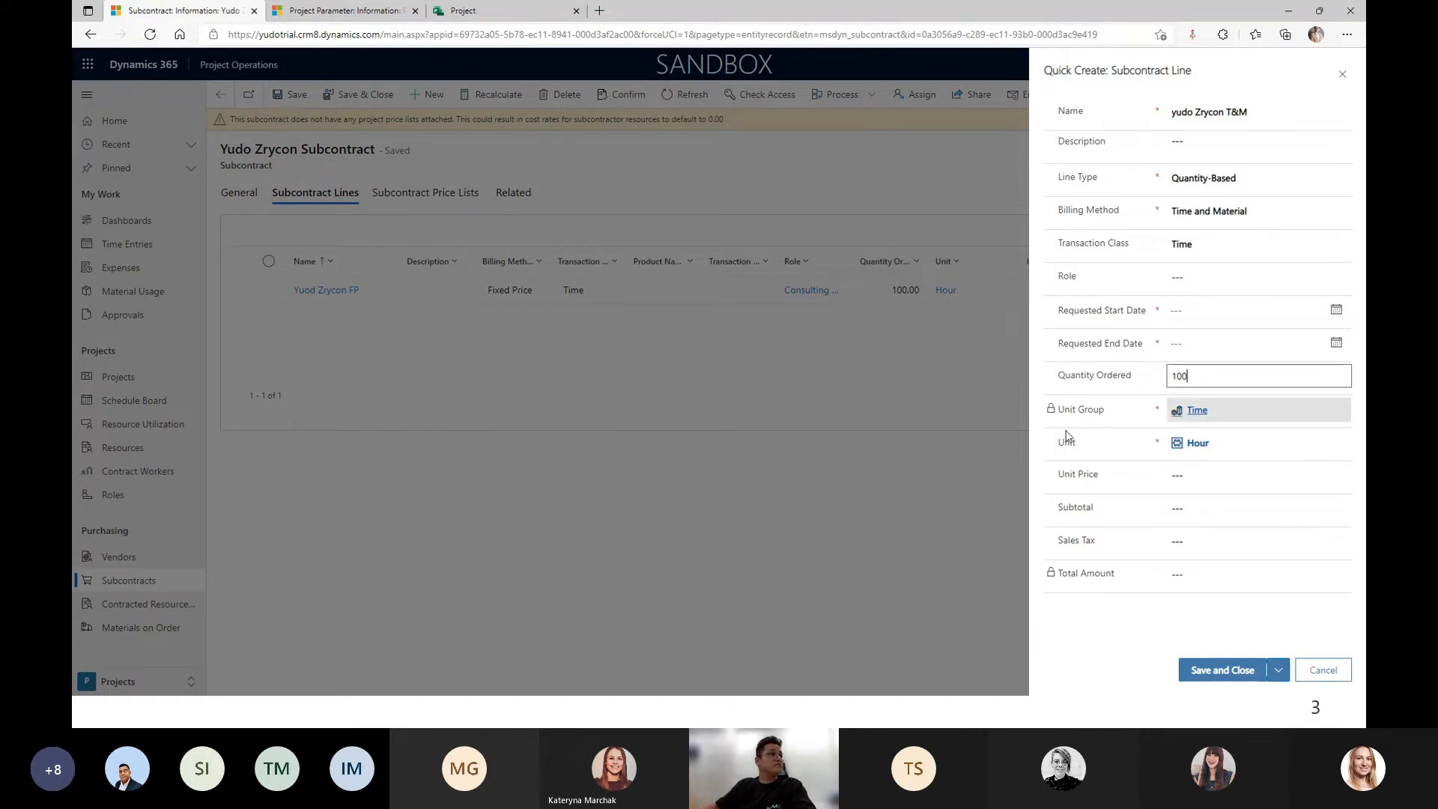
pyautogui.click(939, 578)
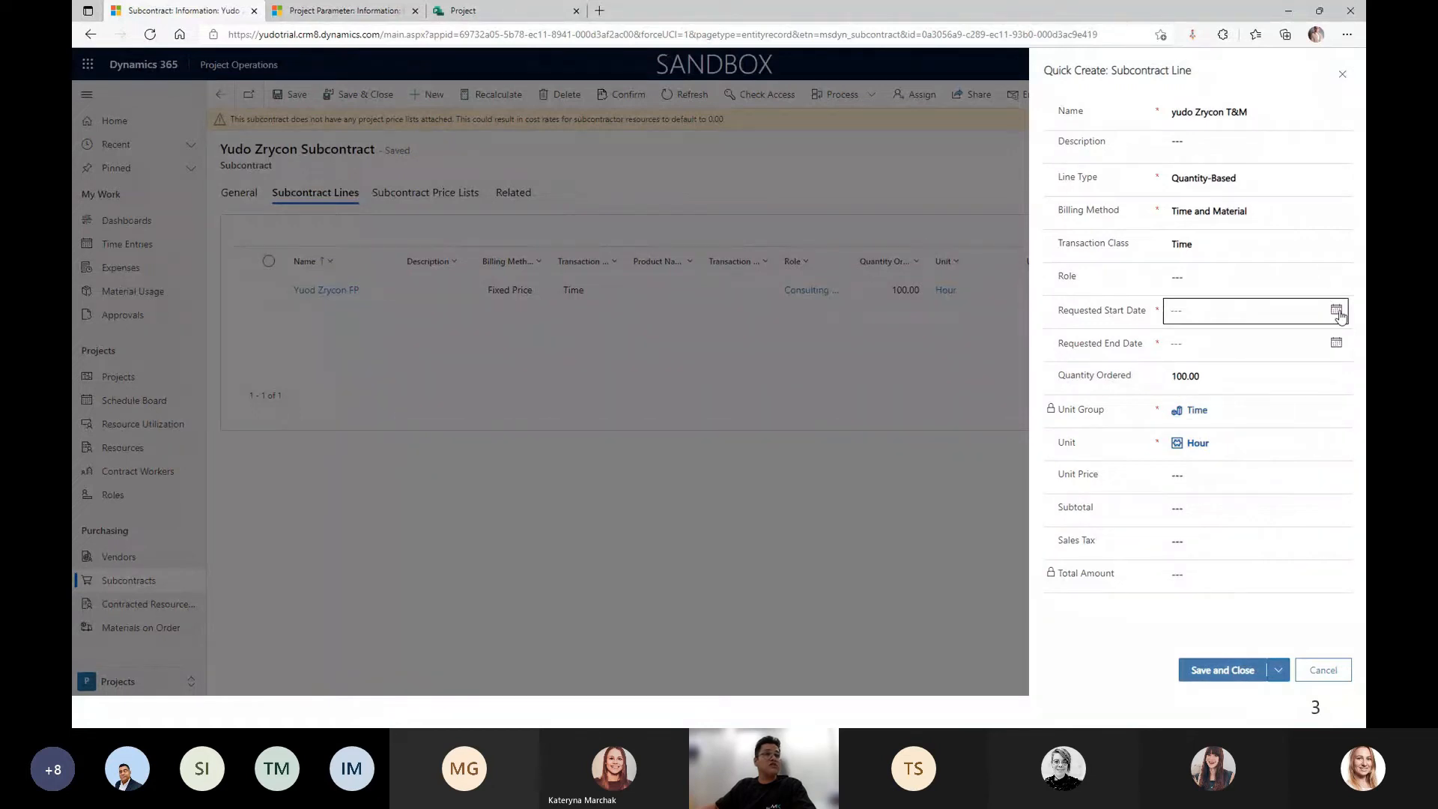
# Set the line's dates to 2/9/2022–3/9/2022 and role Consulting Lead, then save it.
pyautogui.click(1337, 312)
pyautogui.click(1234, 411)
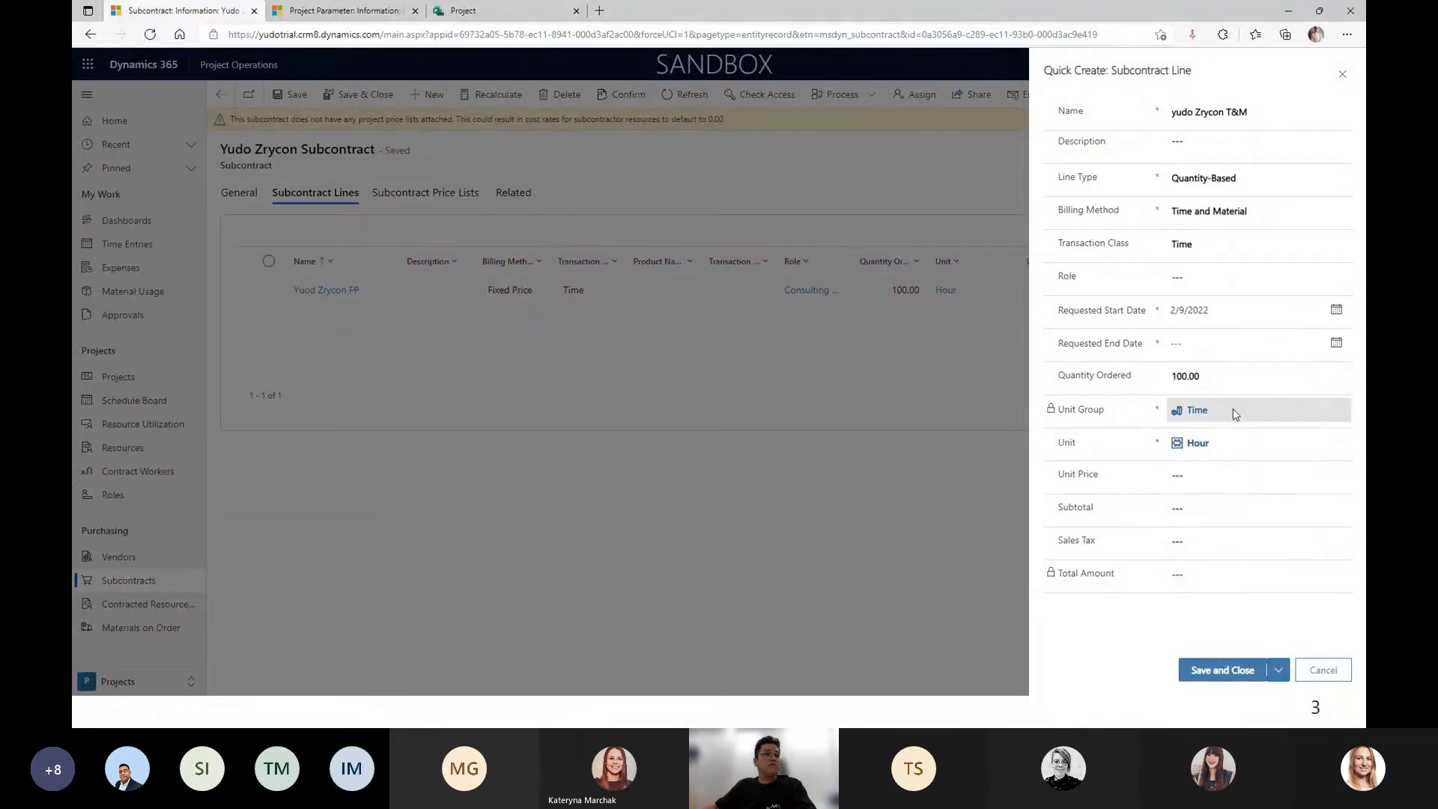
pyautogui.click(1336, 343)
pyautogui.click(1293, 375)
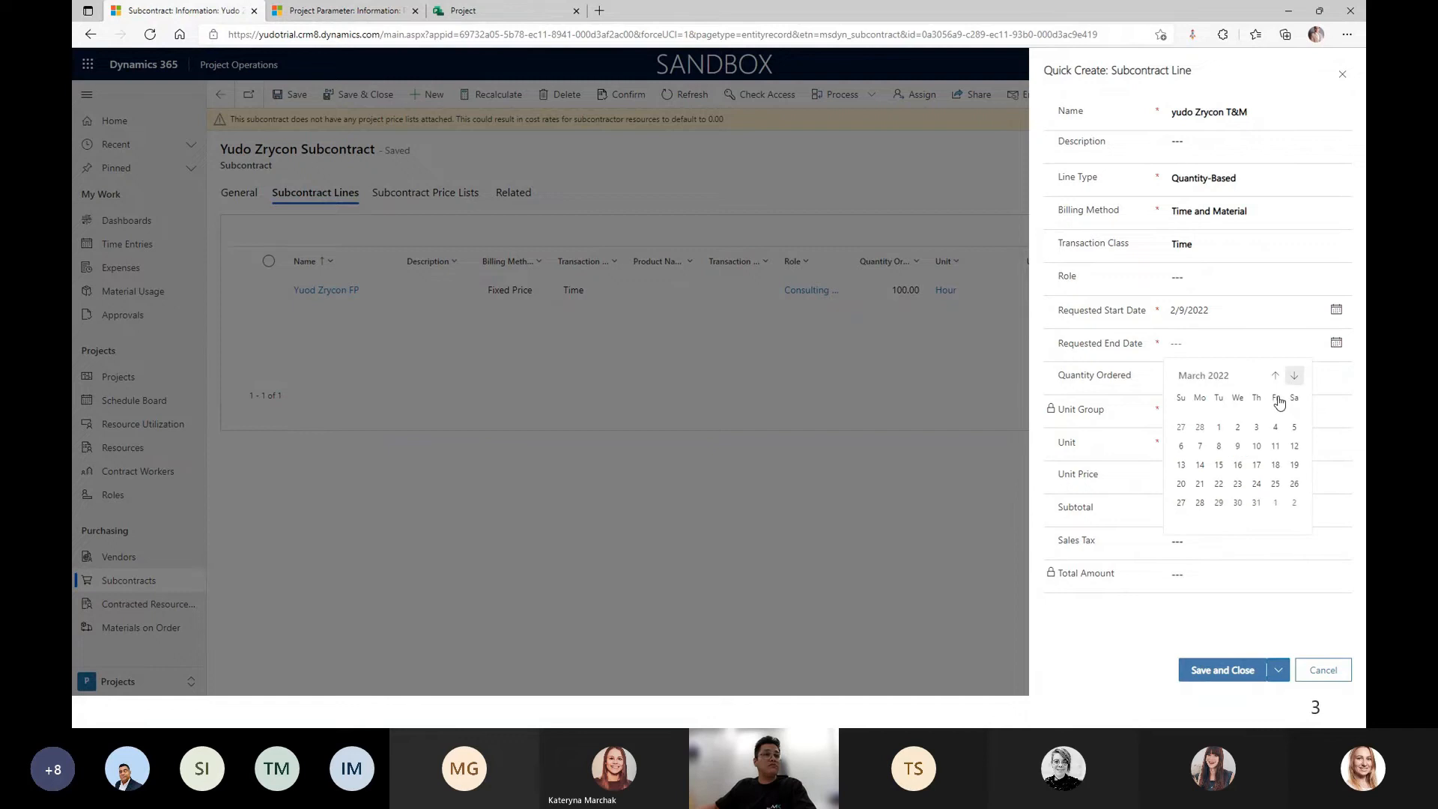
pyautogui.click(1237, 446)
pyautogui.click(1191, 277)
pyautogui.write('consul')
pyautogui.click(1182, 337)
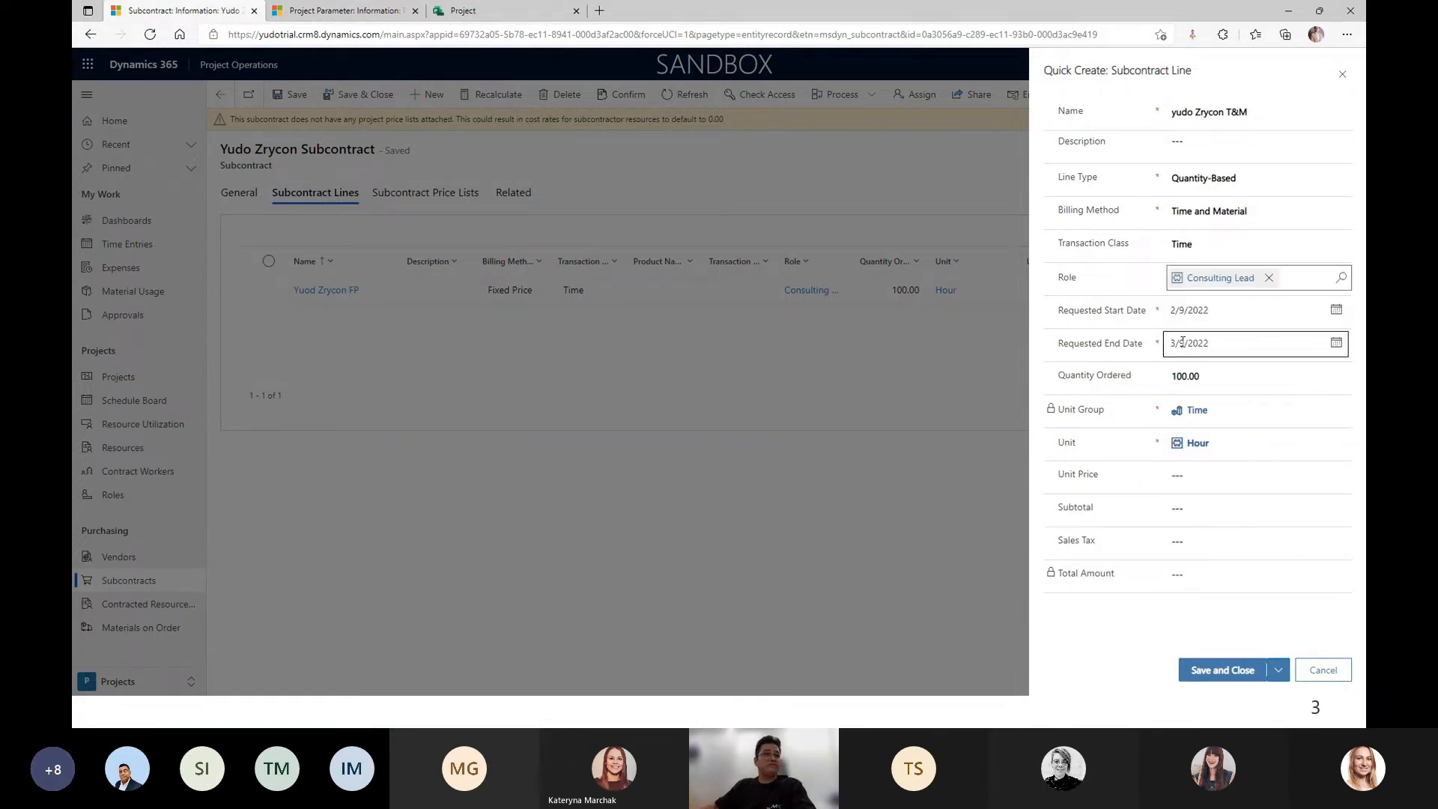
pyautogui.click(1220, 670)
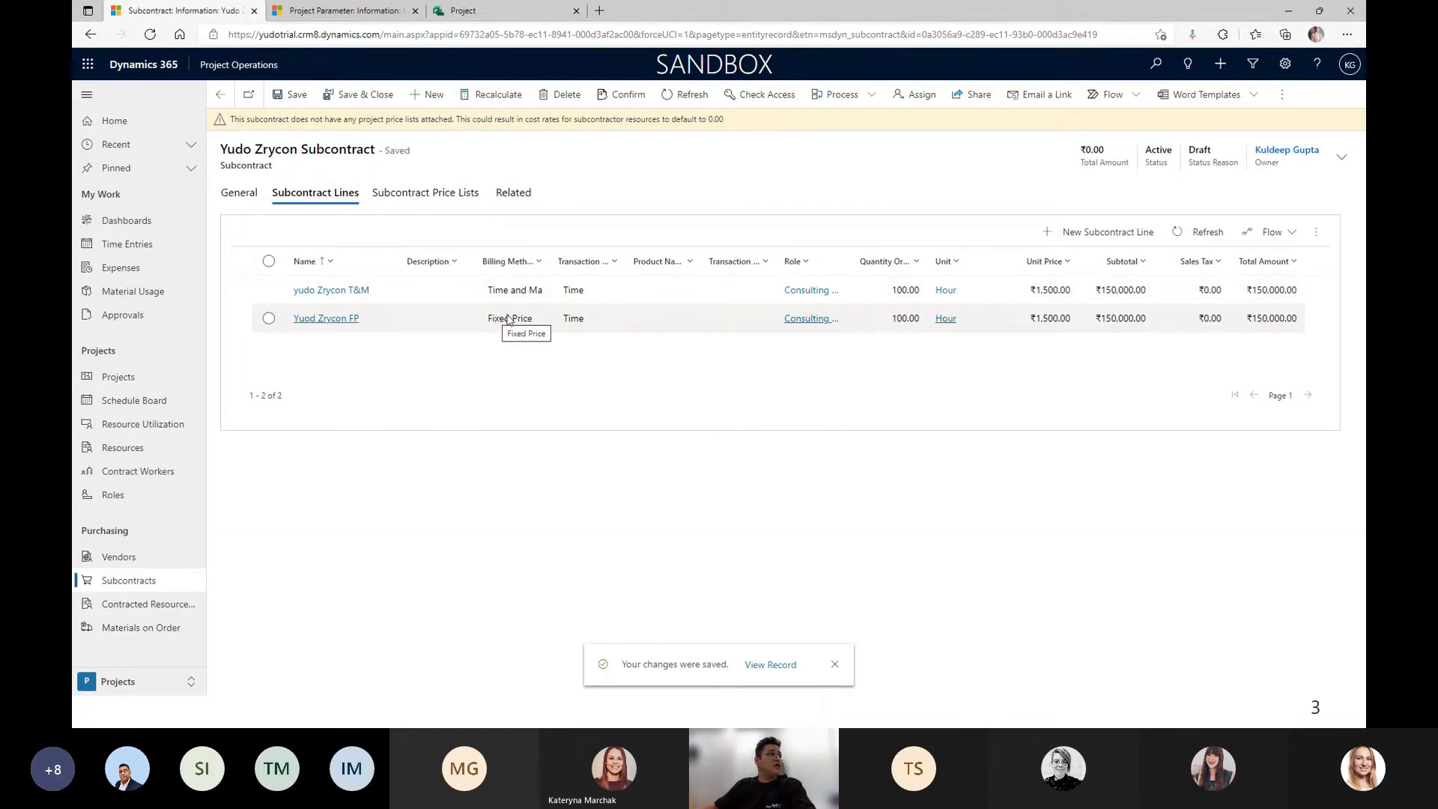
# Save the subcontract so its total becomes ₹300,000.00 and return to its General tab.
pyautogui.click(298, 97)
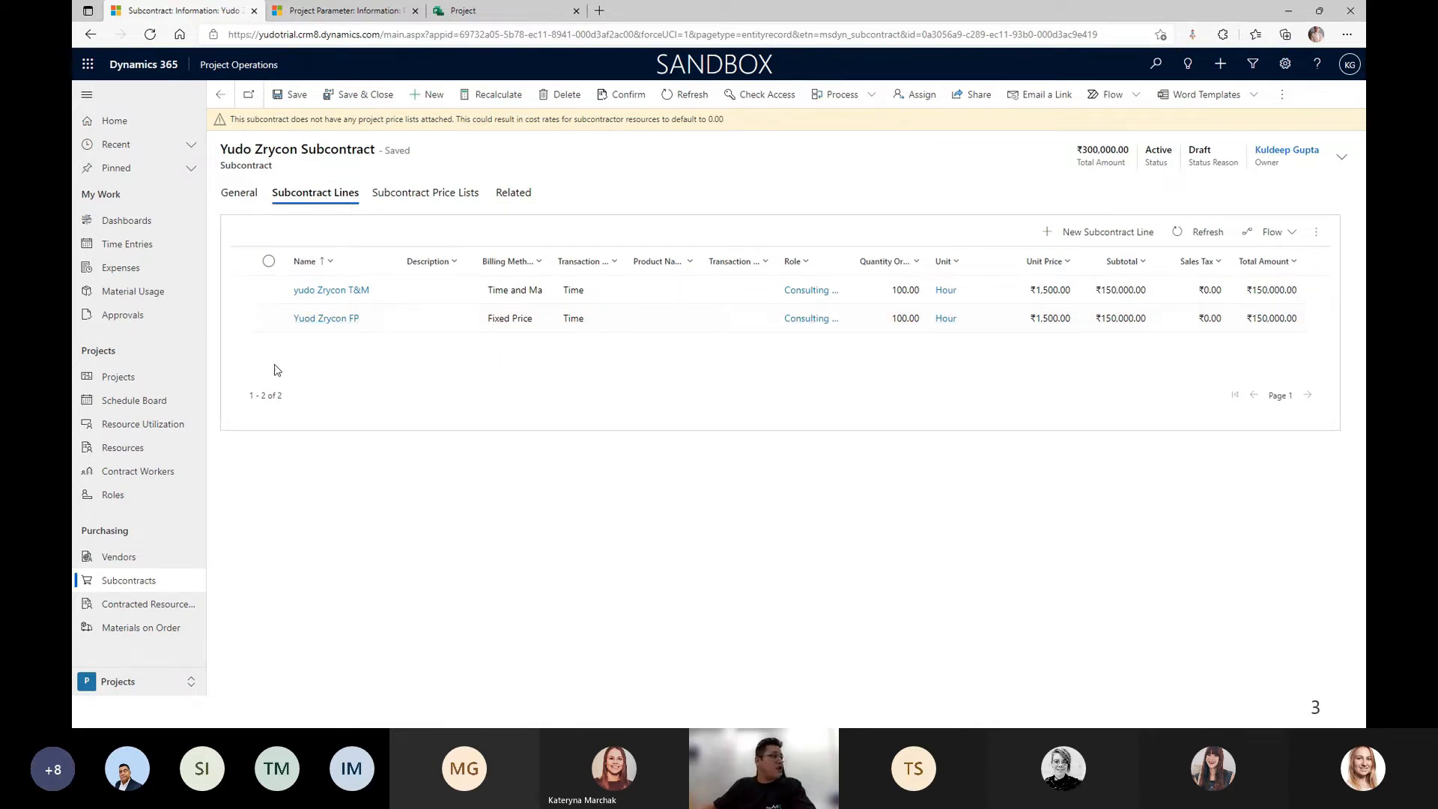
pyautogui.click(239, 192)
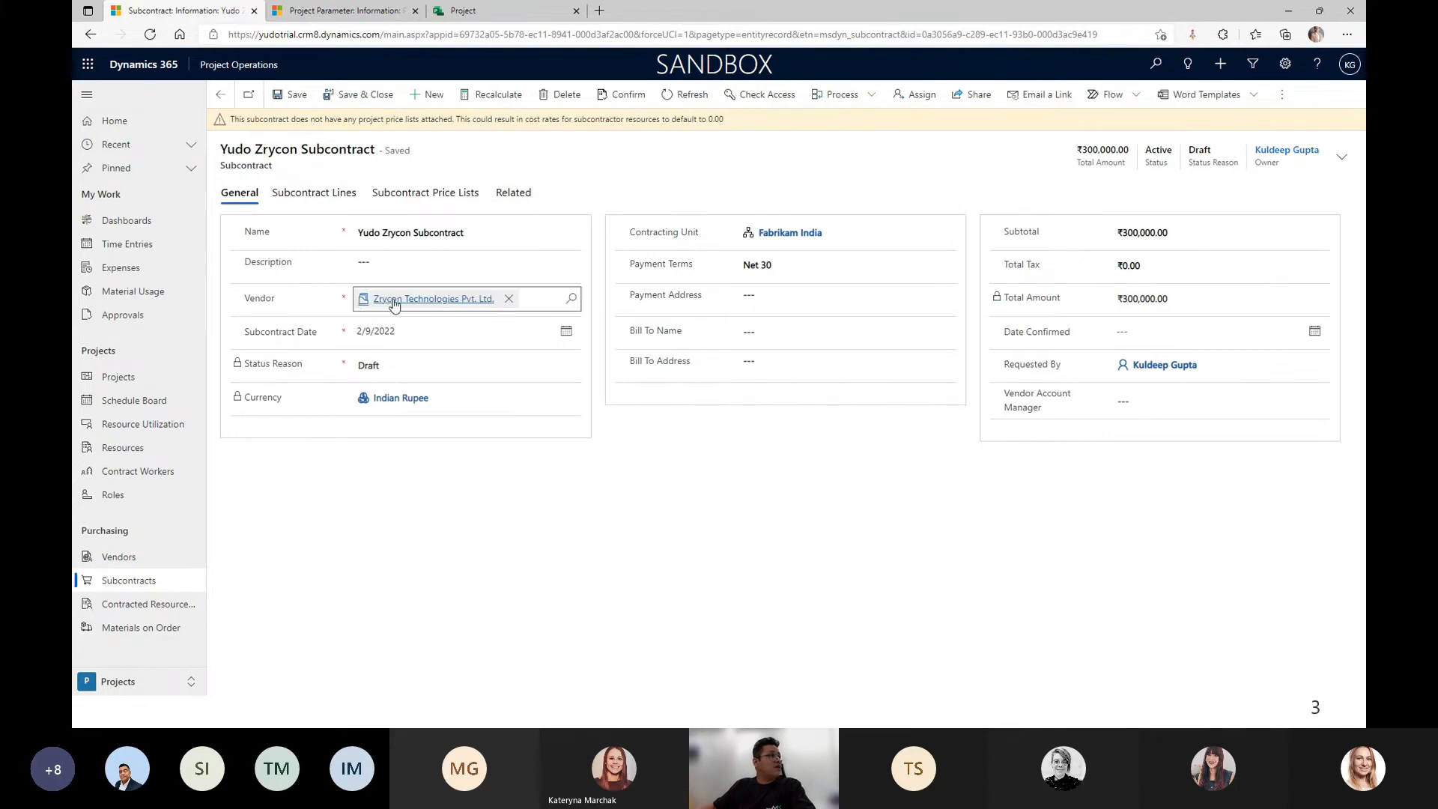
pyautogui.click(141, 682)
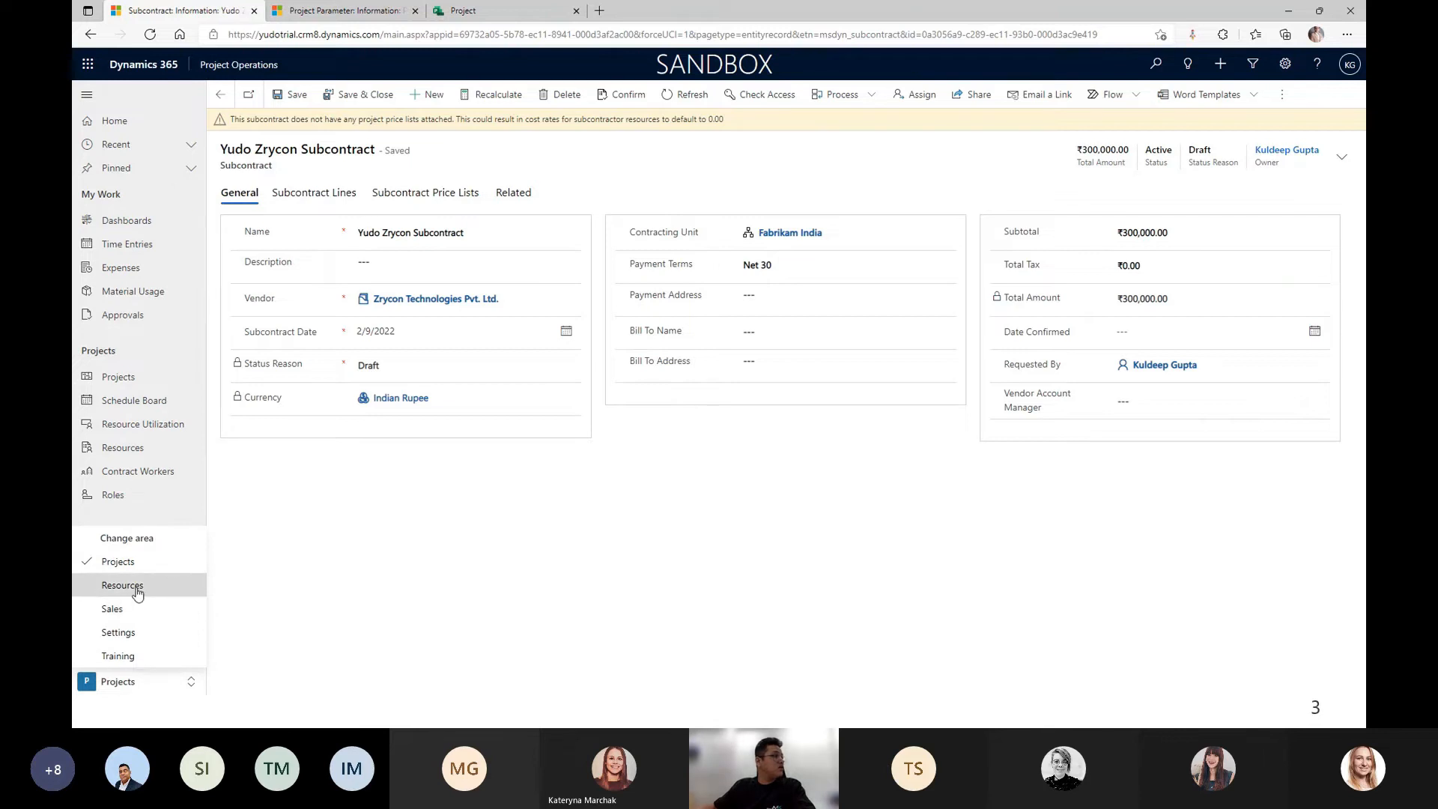
pyautogui.rightClick(202, 15)
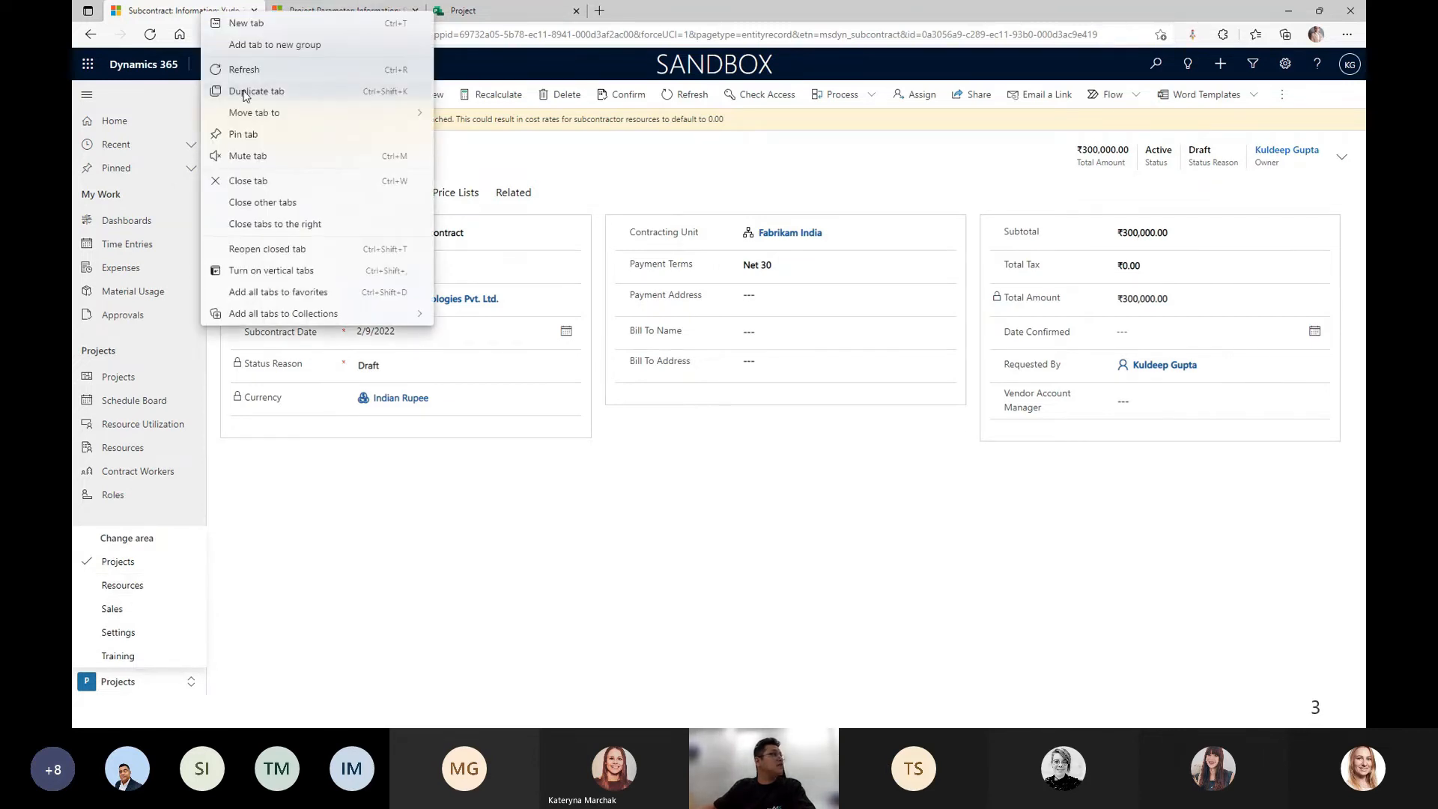
# Duplicate the tab, list bookable Resources and search for a resource by name, then return to the original tab.
pyautogui.click(258, 91)
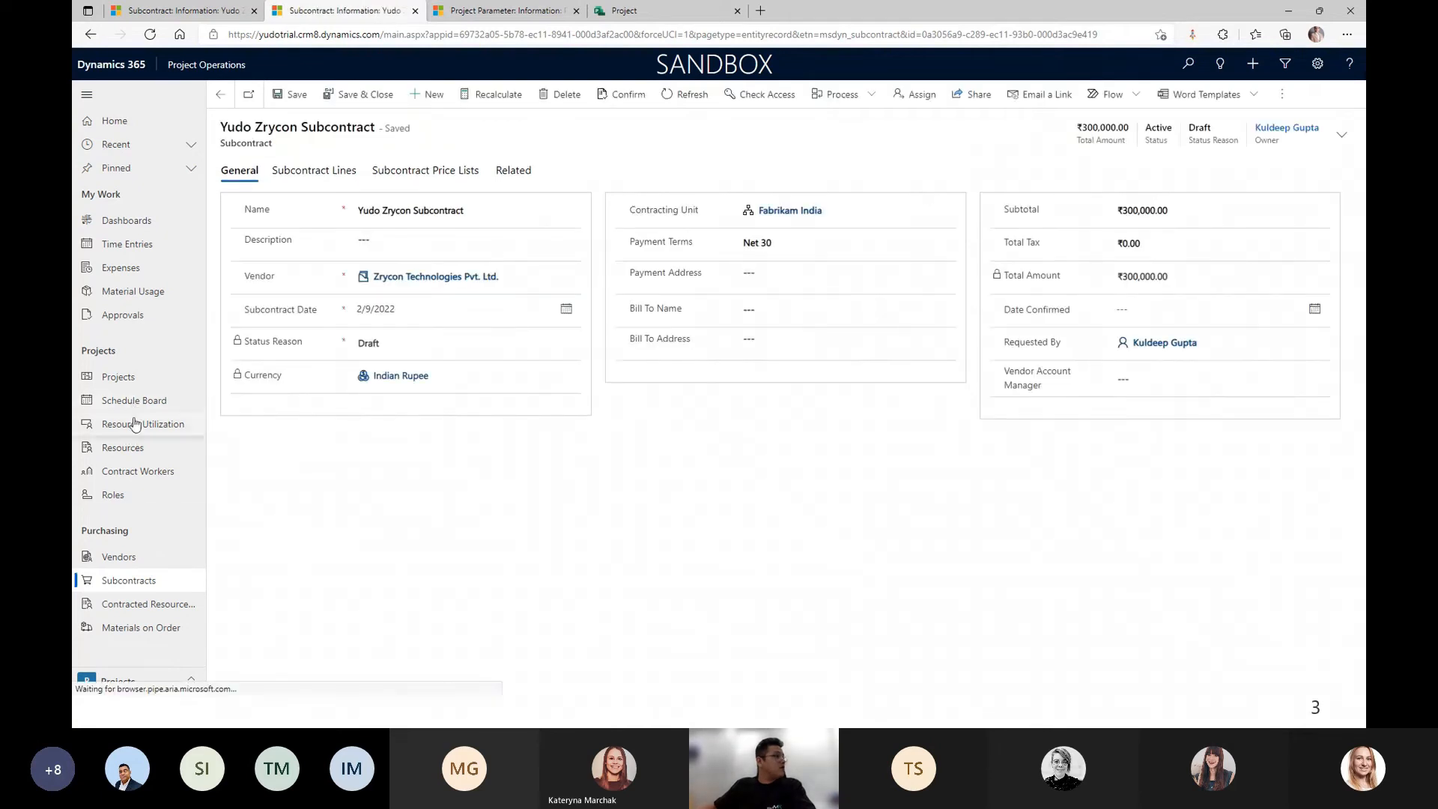
pyautogui.click(131, 447)
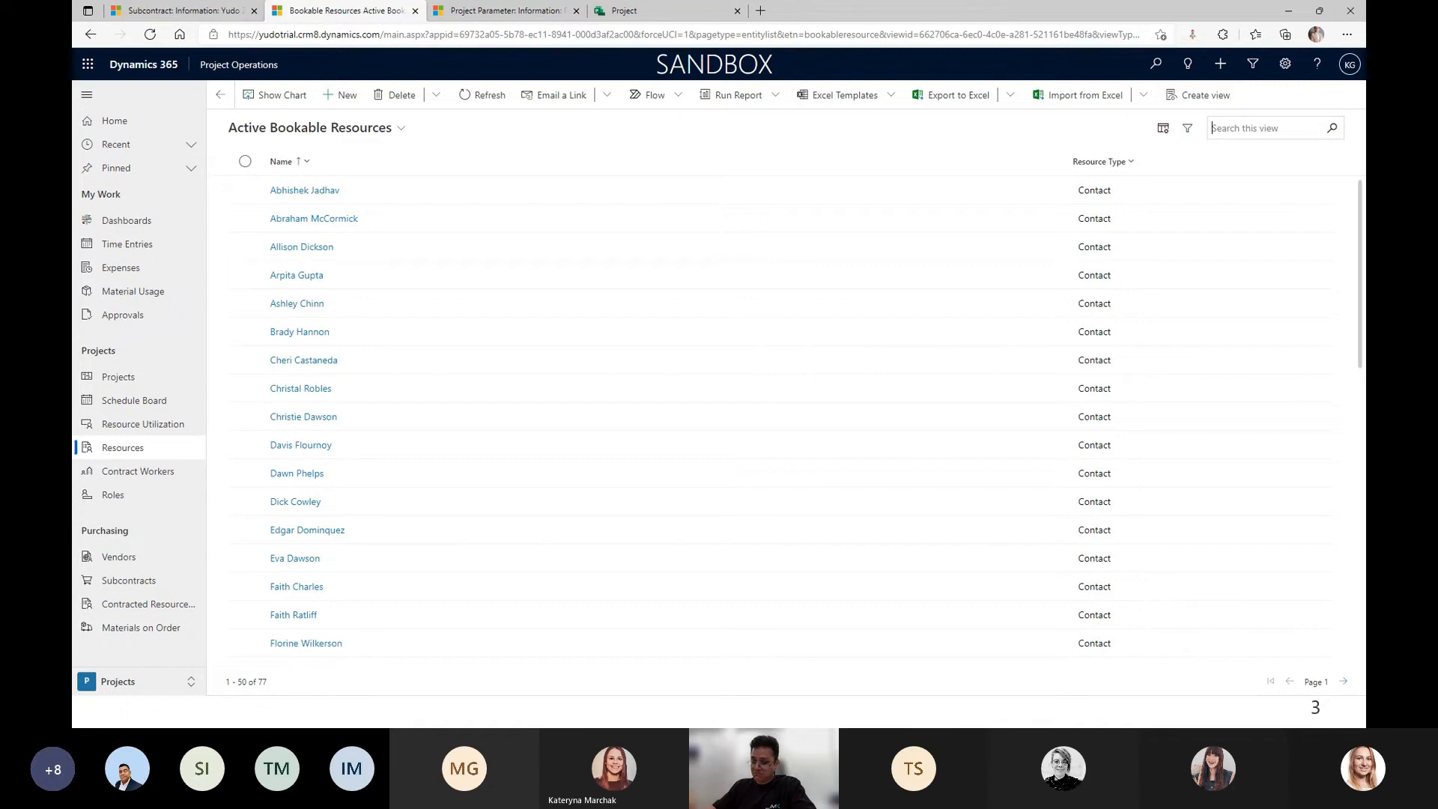
pyautogui.write('Jon')
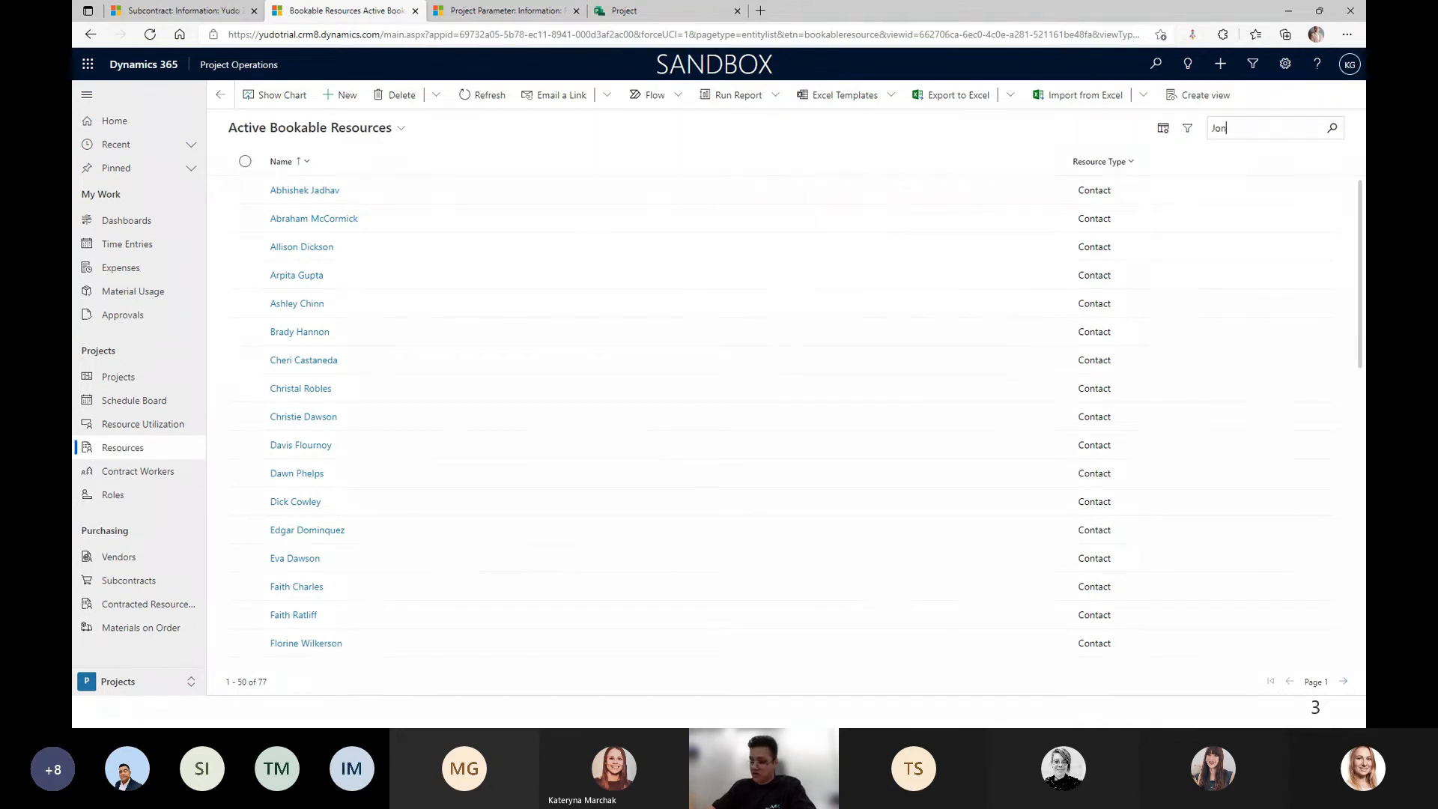
pyautogui.write('hn')
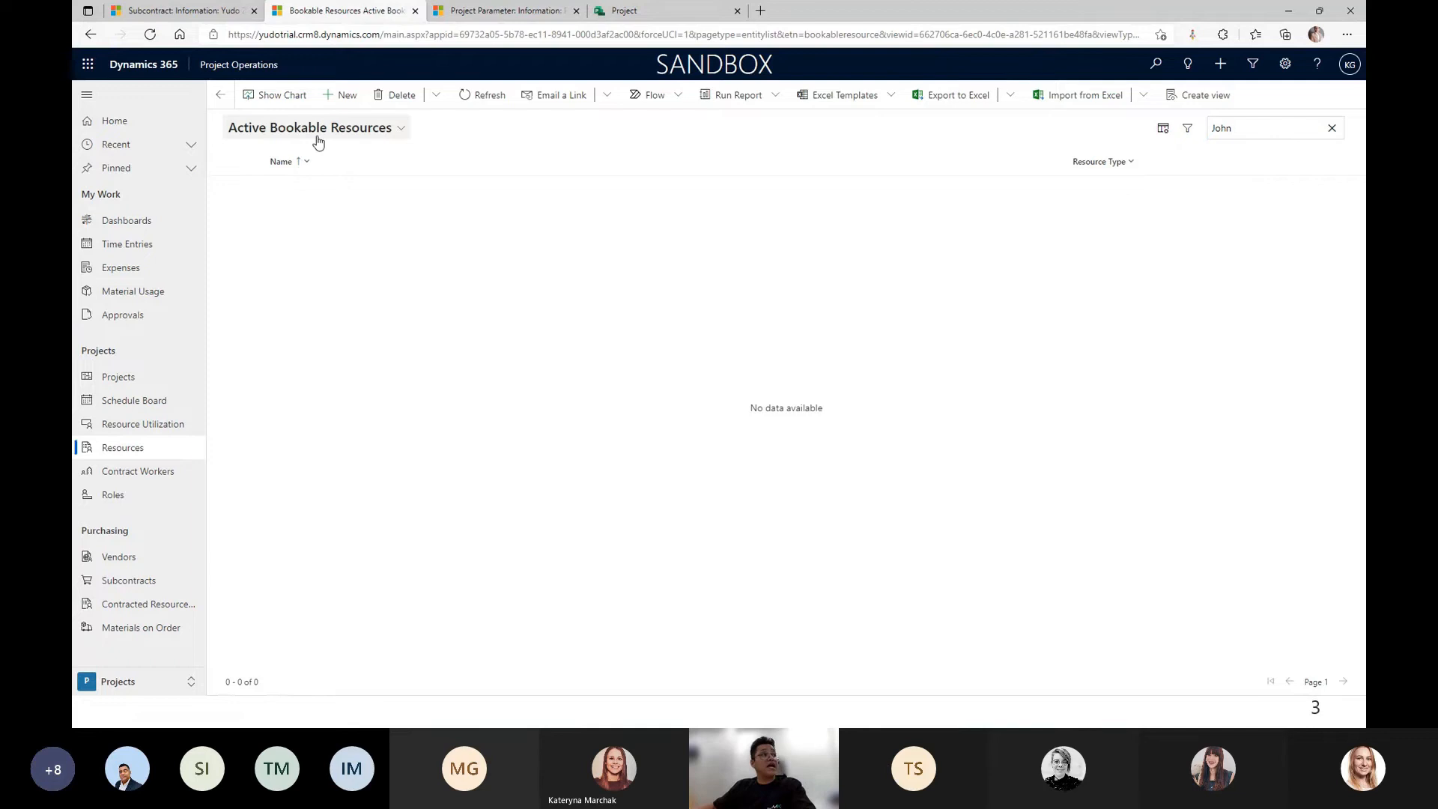
pyautogui.click(191, 8)
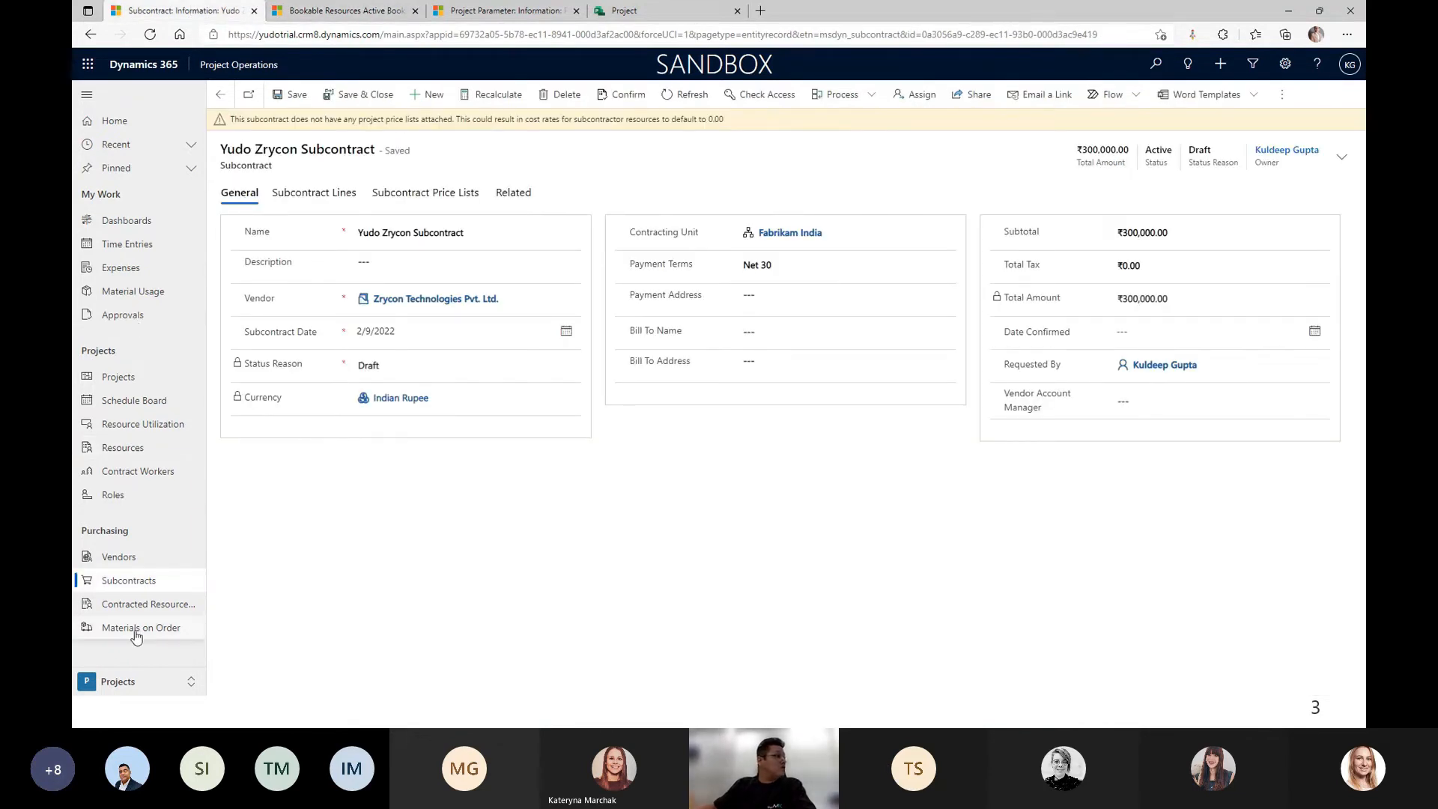
pyautogui.click(113, 681)
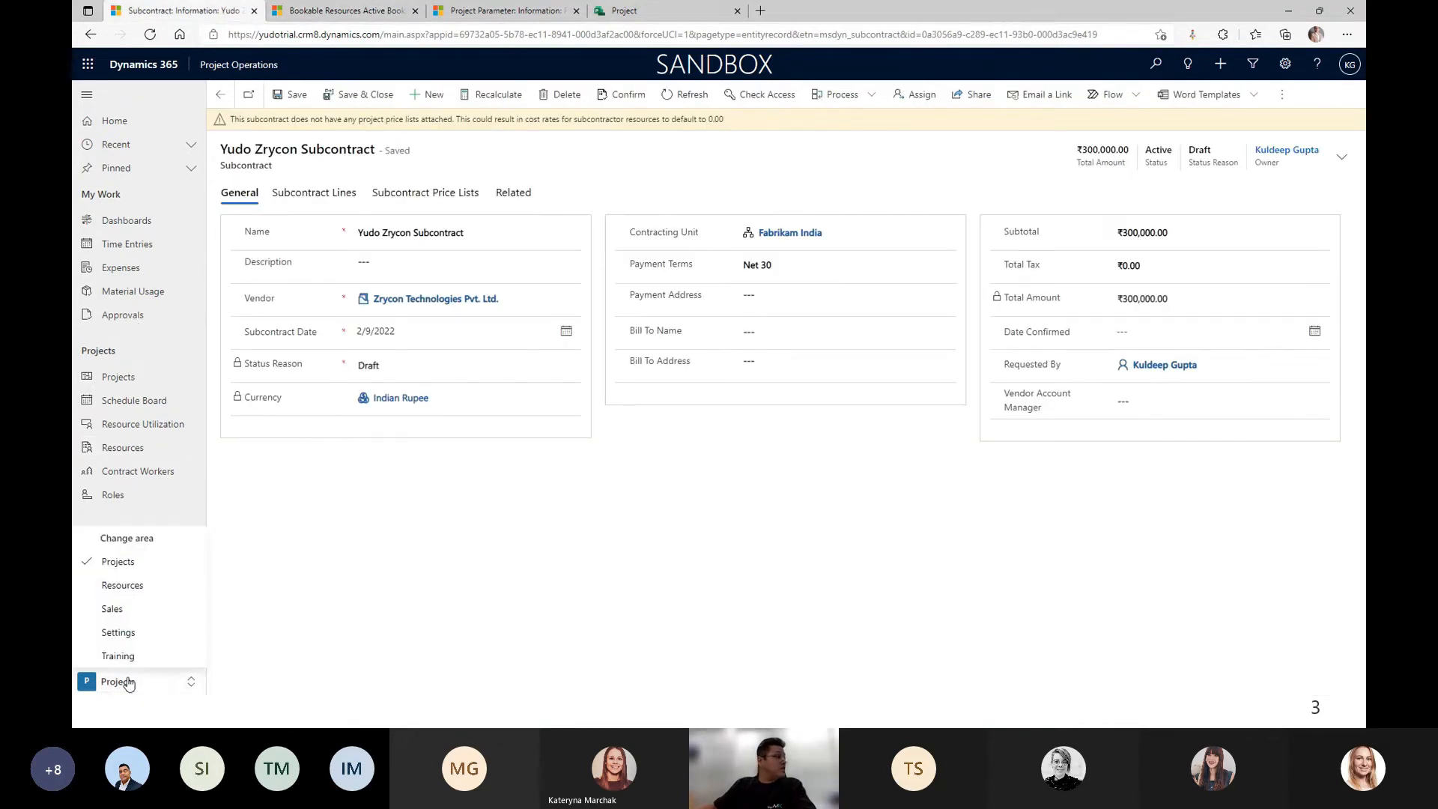
# In Sales Contacts, save a new contact with first and last name, job title Developer, account Zrycon Technologies.
pyautogui.click(112, 608)
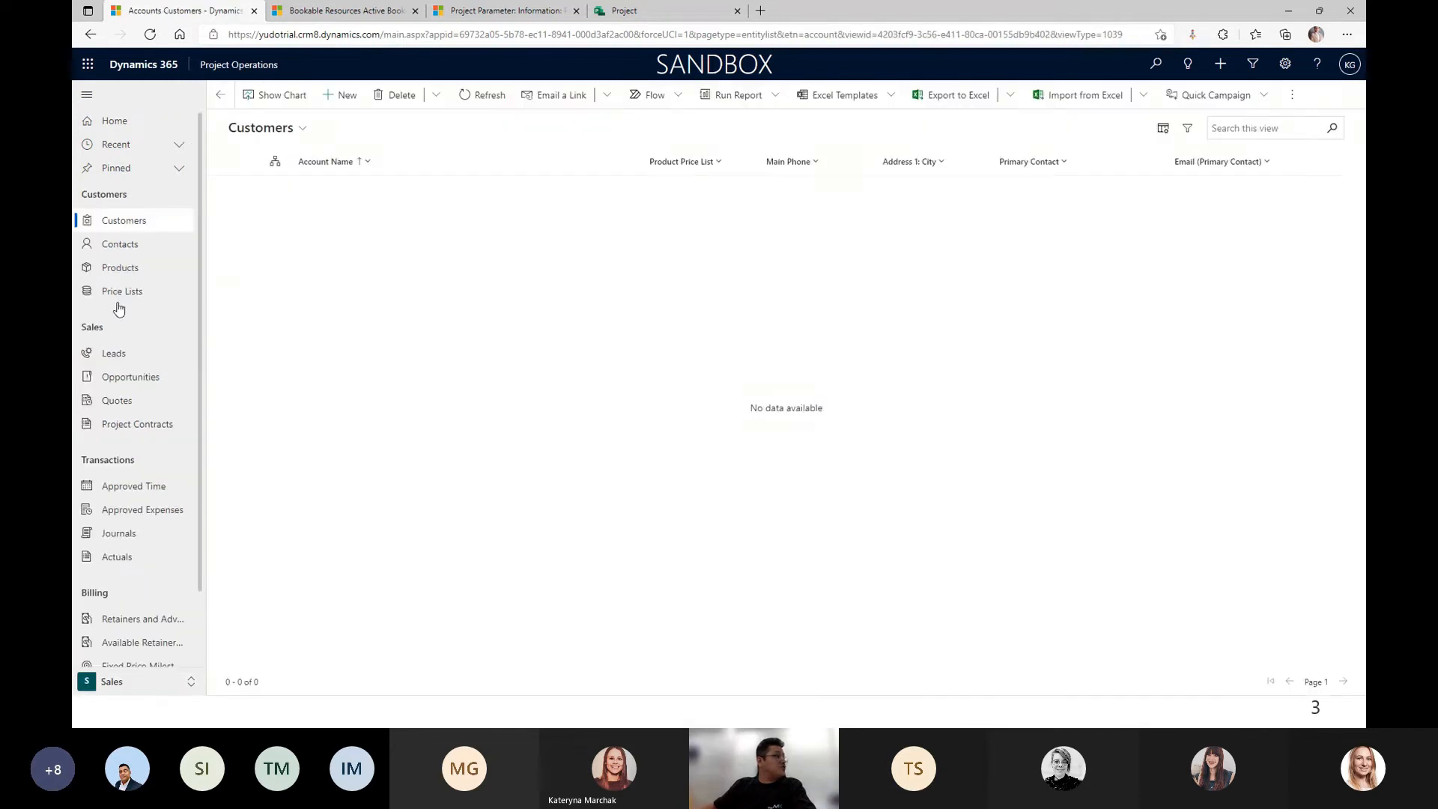
pyautogui.click(122, 246)
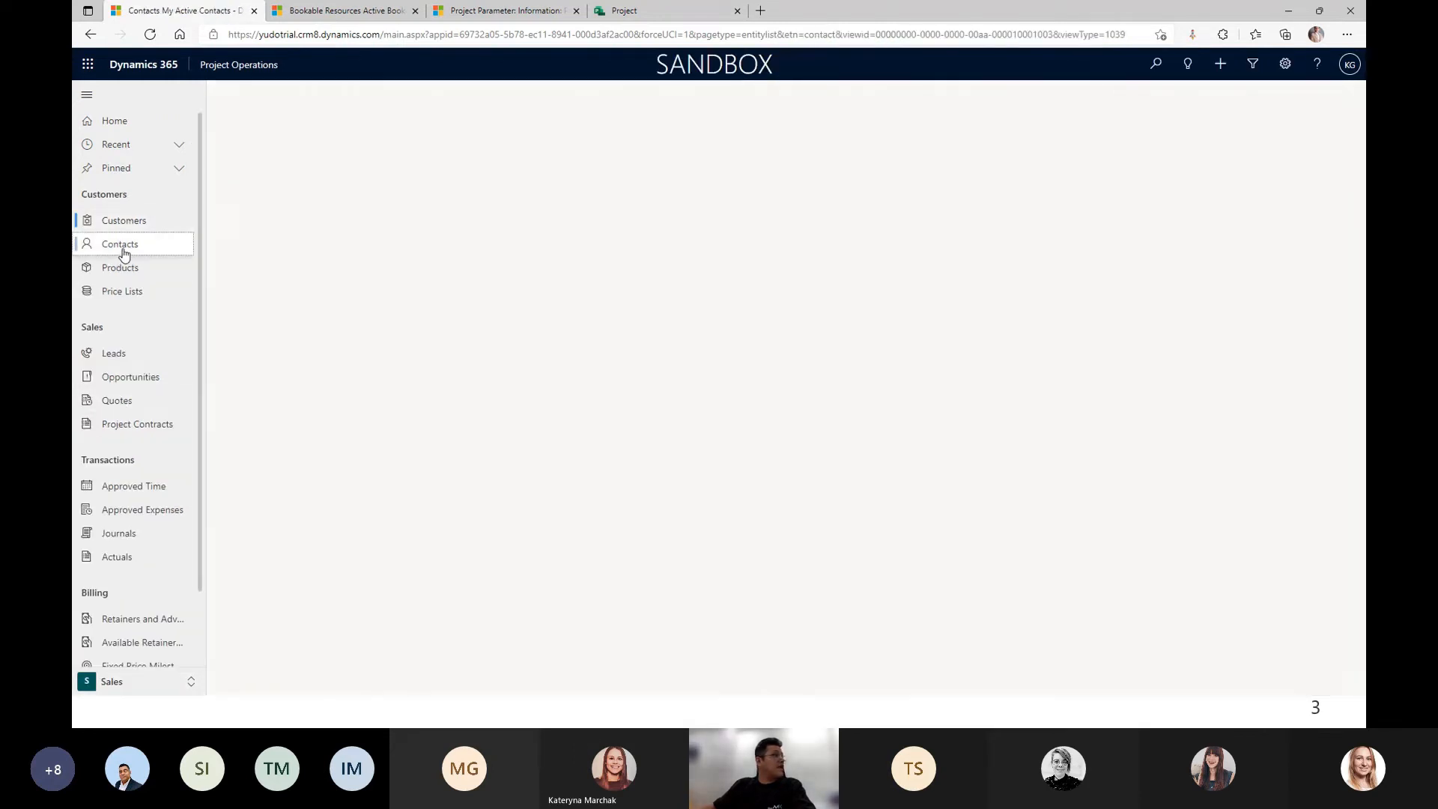
pyautogui.click(342, 96)
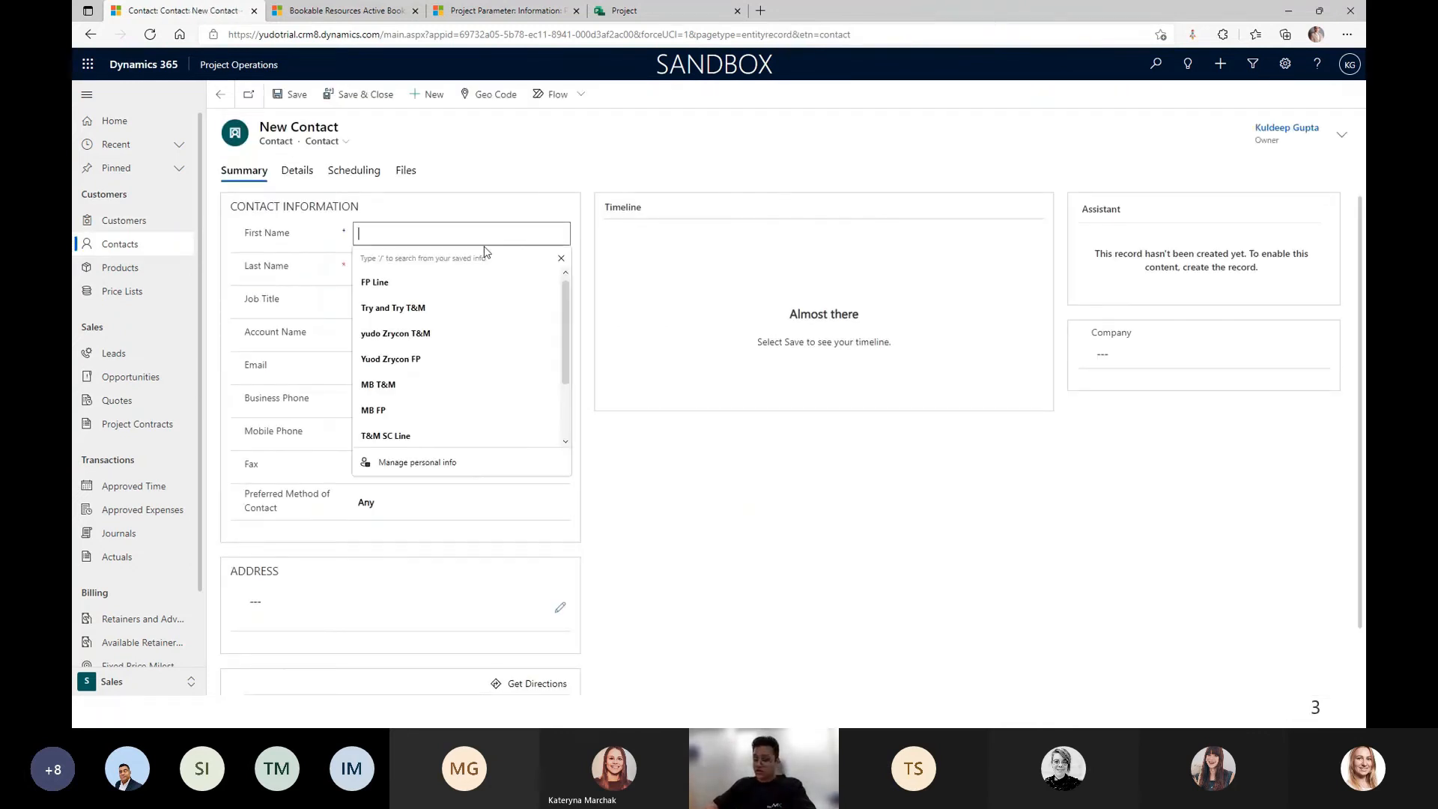
pyautogui.press('Tab')
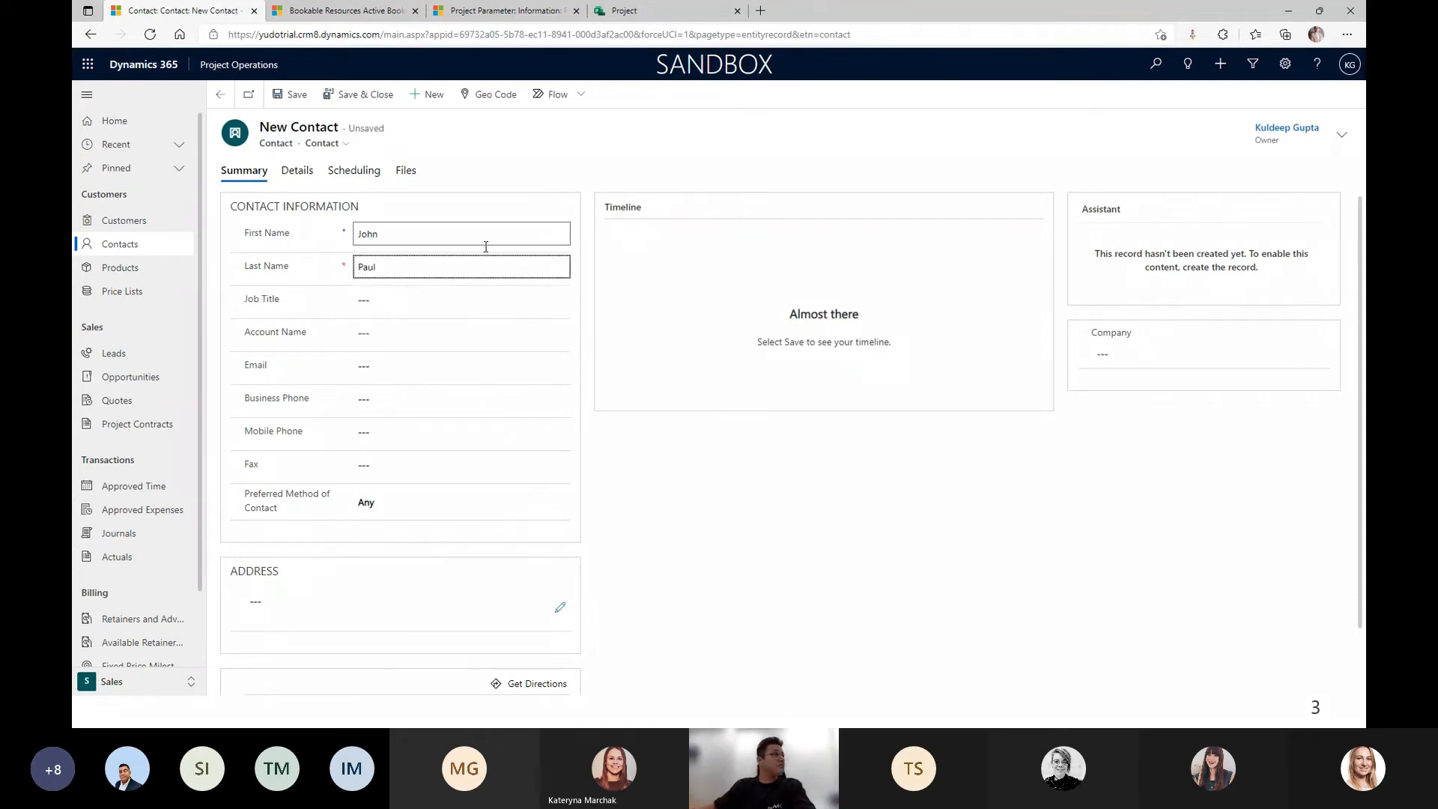
pyautogui.click(405, 293)
pyautogui.write('Developer')
pyautogui.click(414, 333)
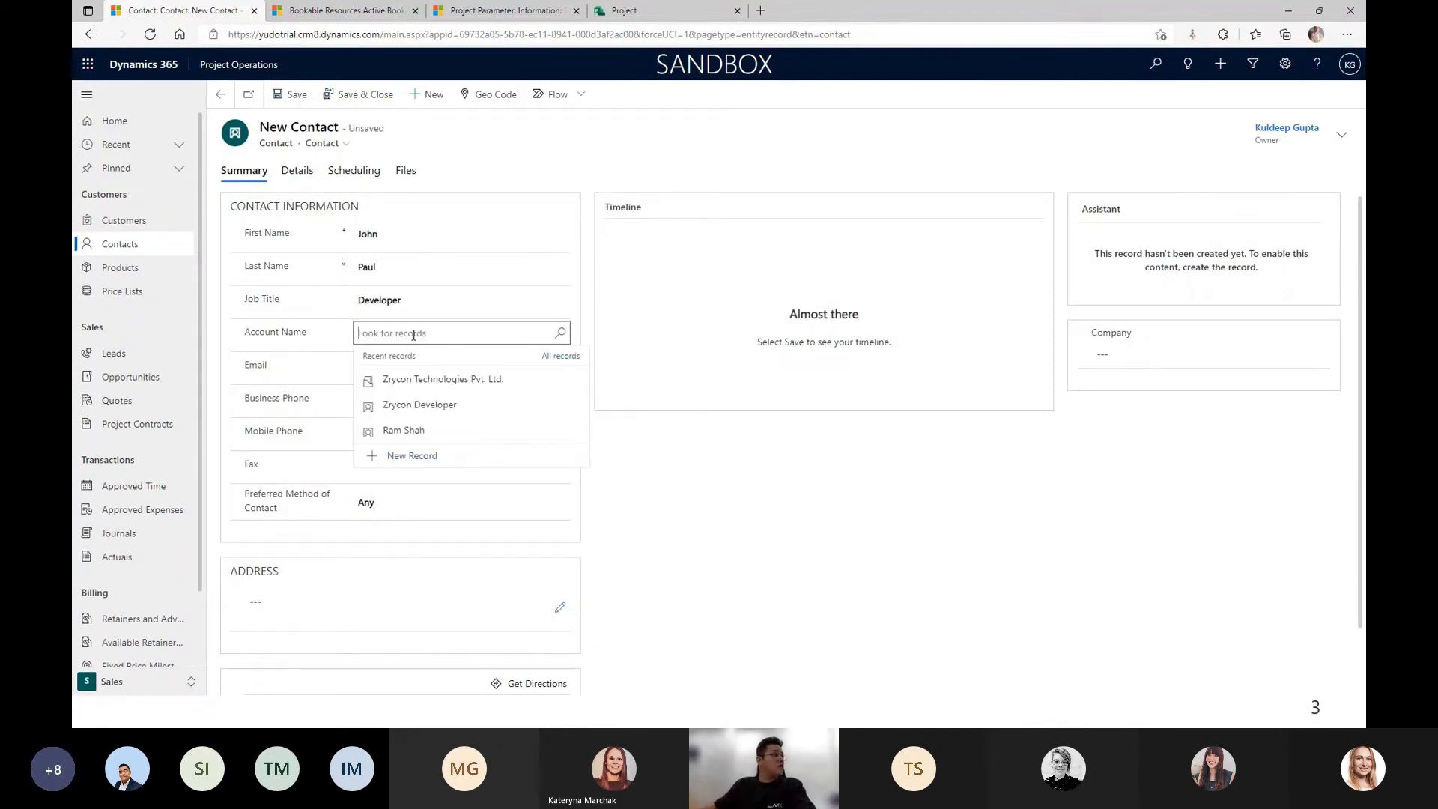
pyautogui.click(408, 379)
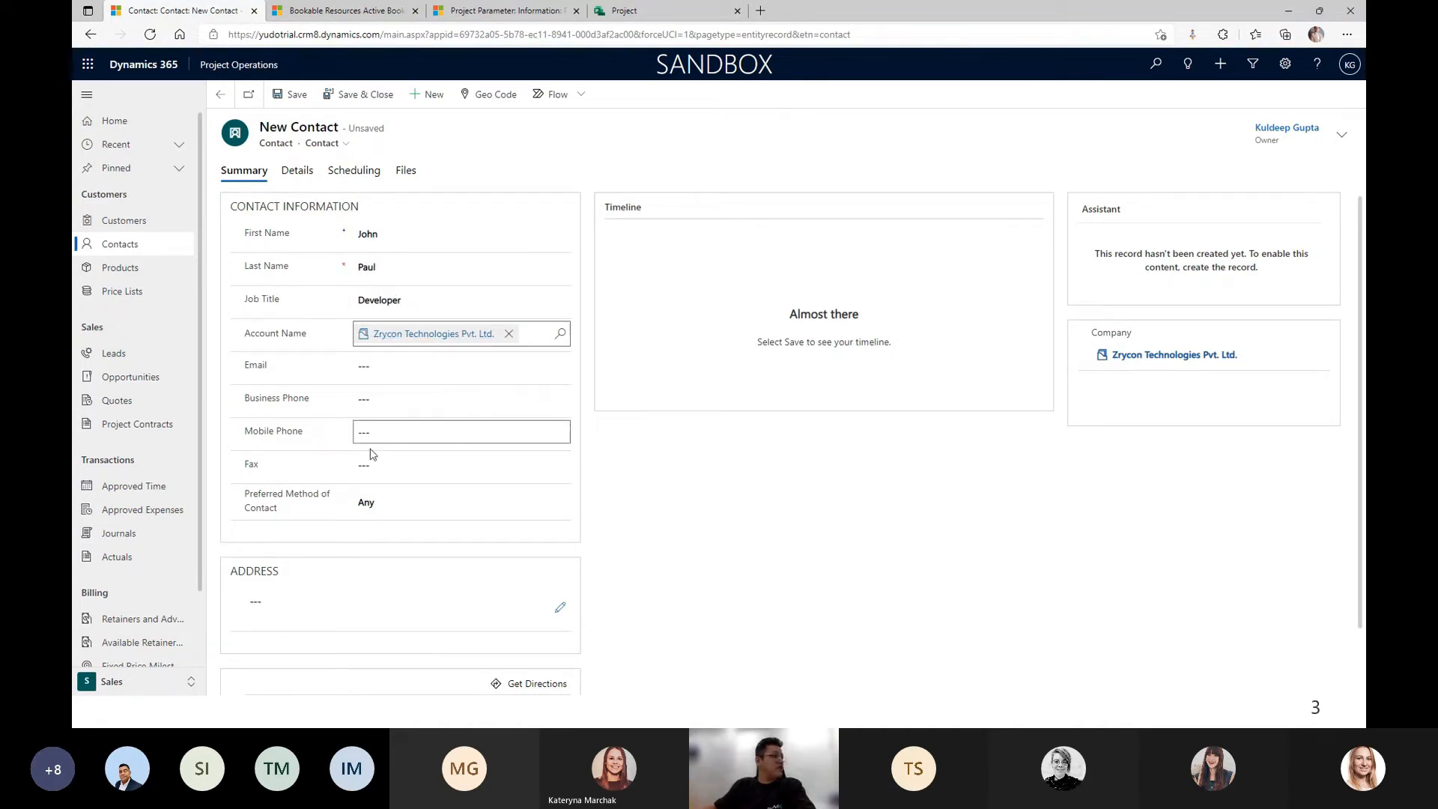
pyautogui.click(285, 98)
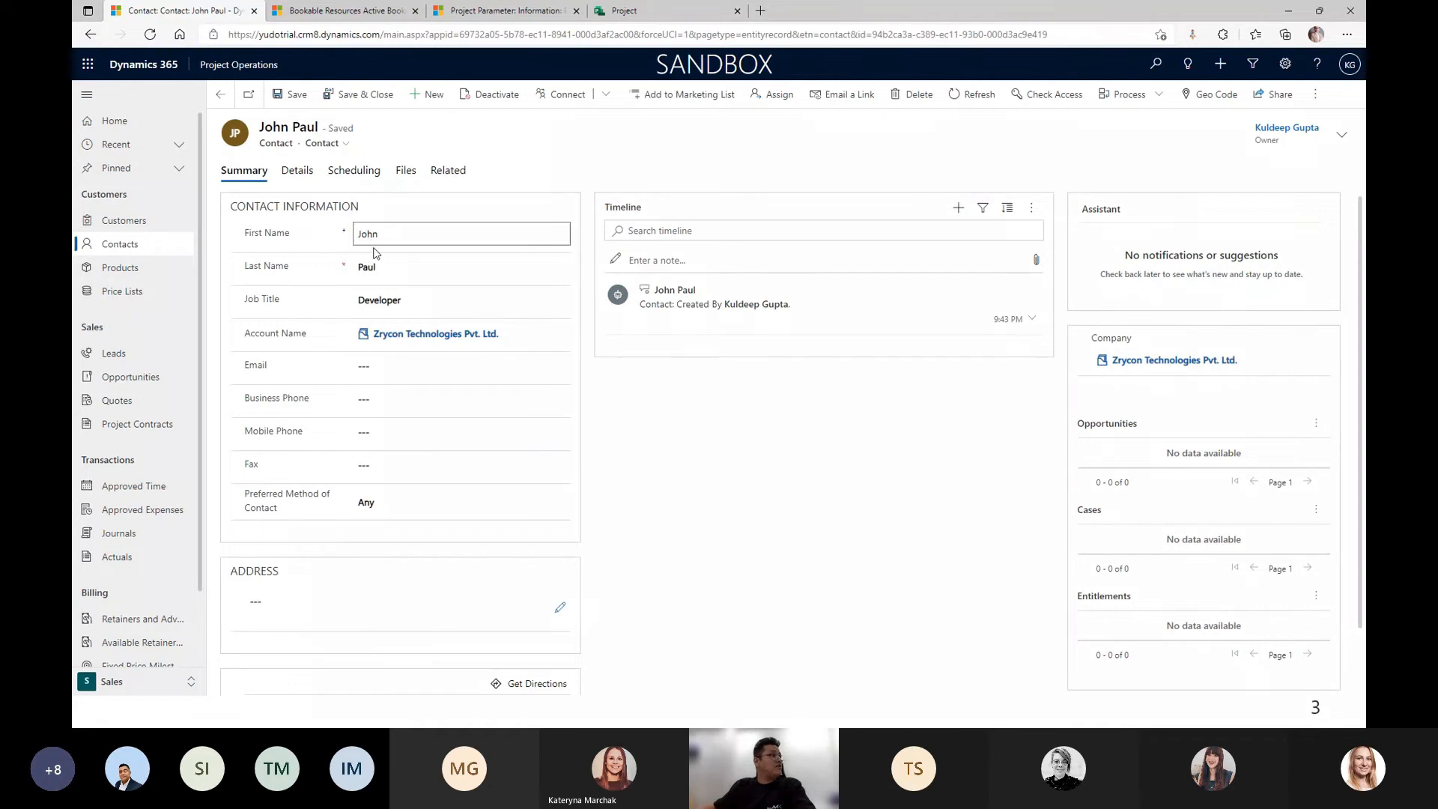
pyautogui.click(221, 98)
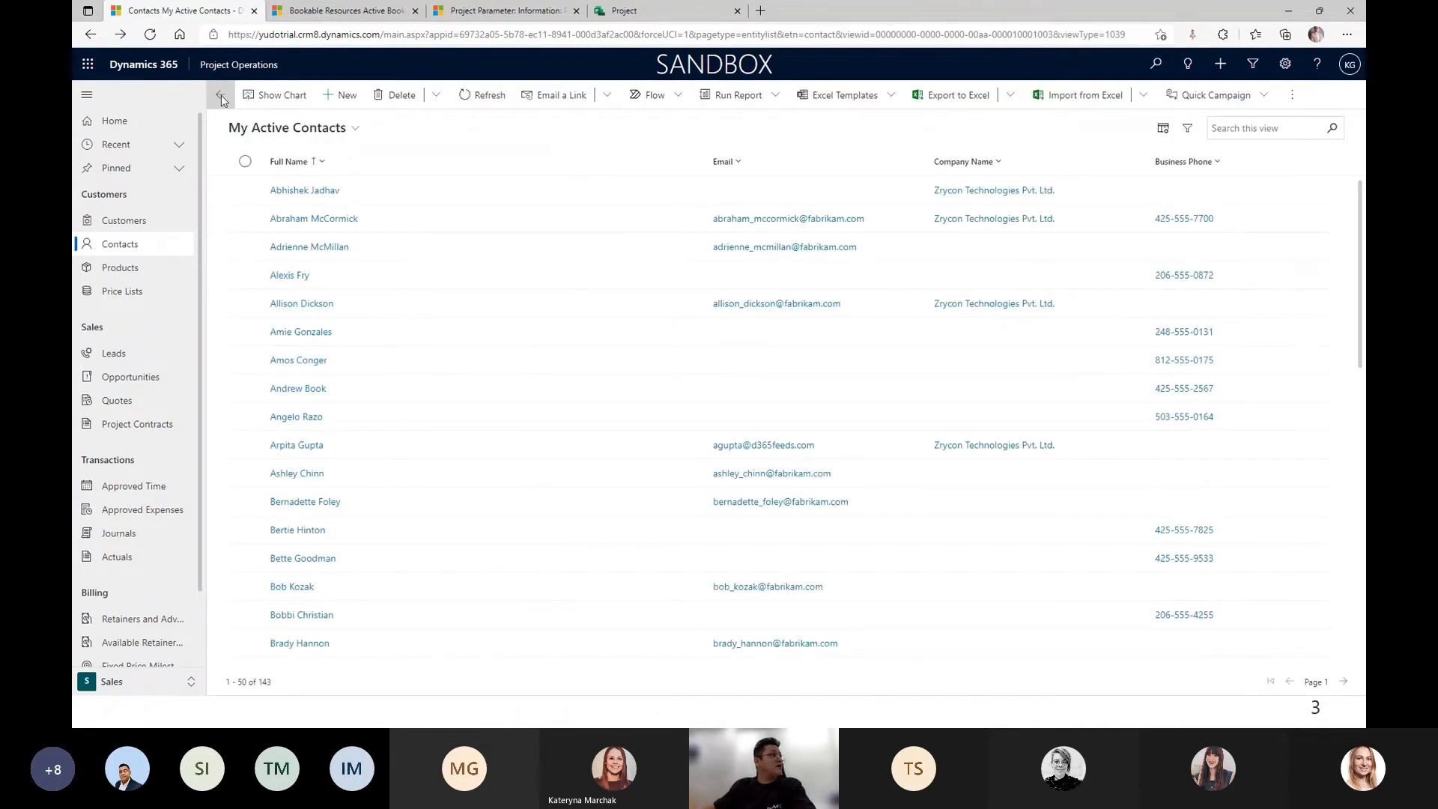
# Check whether the new contact is listed under Bookable Resources, then return to Contacts.
pyautogui.click(307, 11)
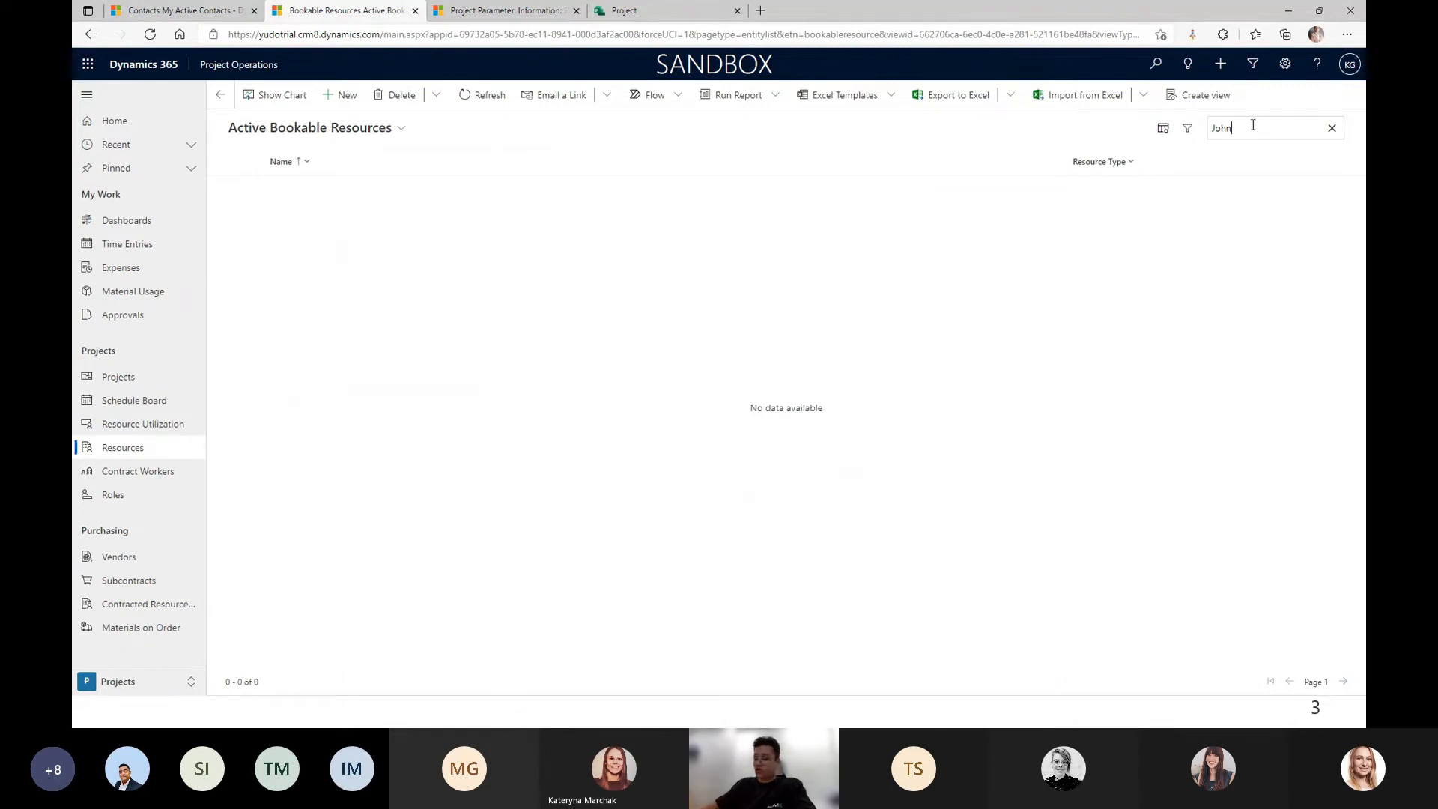
pyautogui.press('Return')
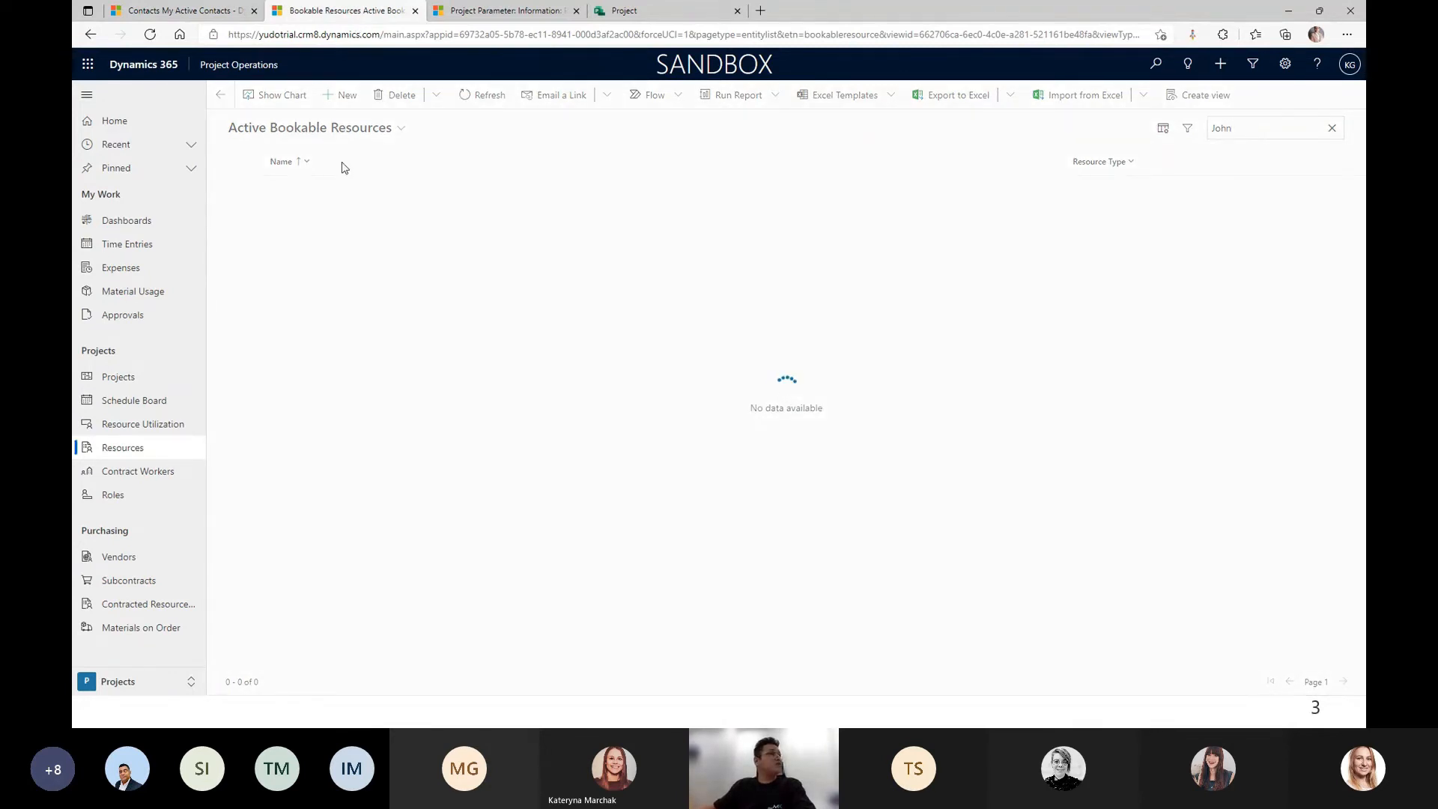
pyautogui.click(214, 11)
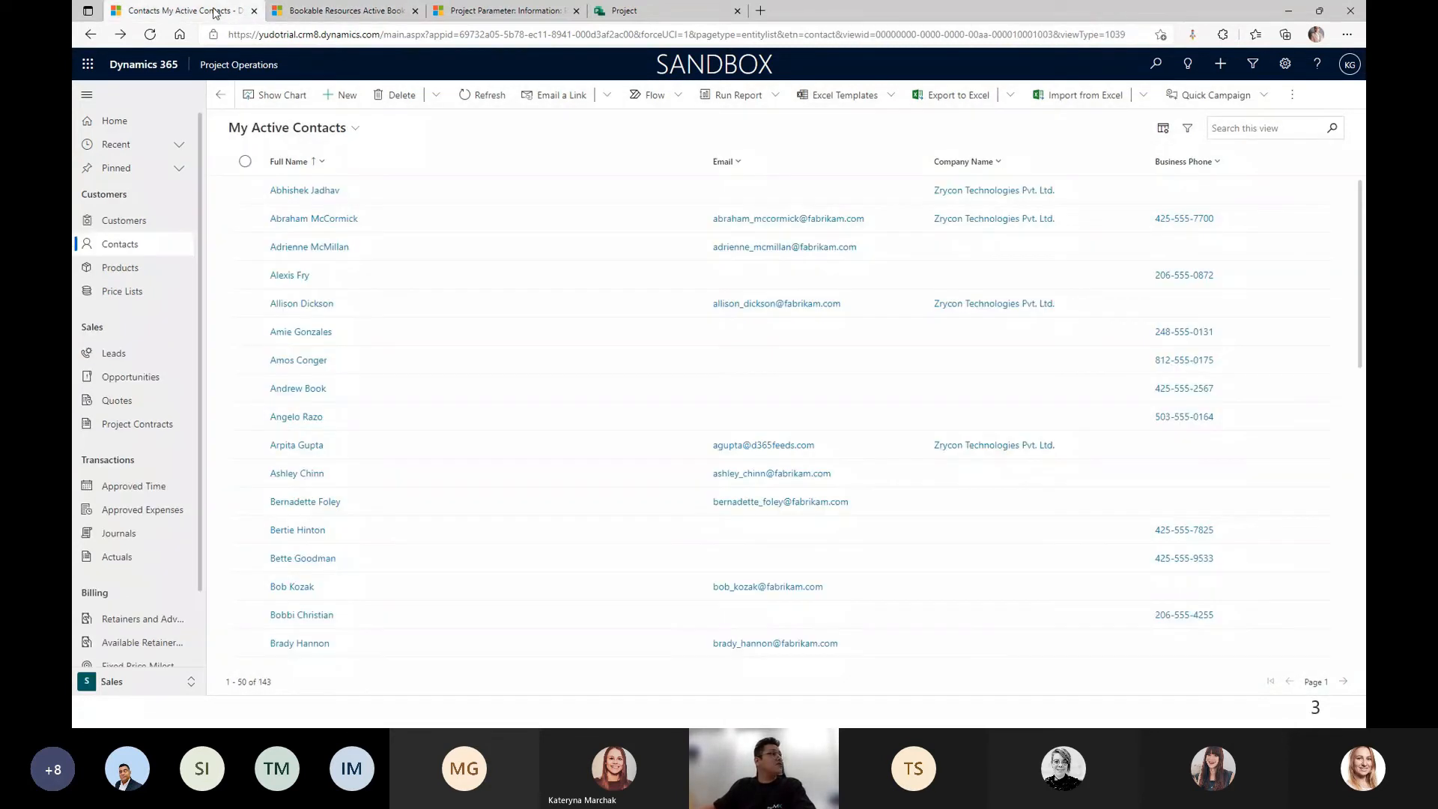
pyautogui.click(218, 91)
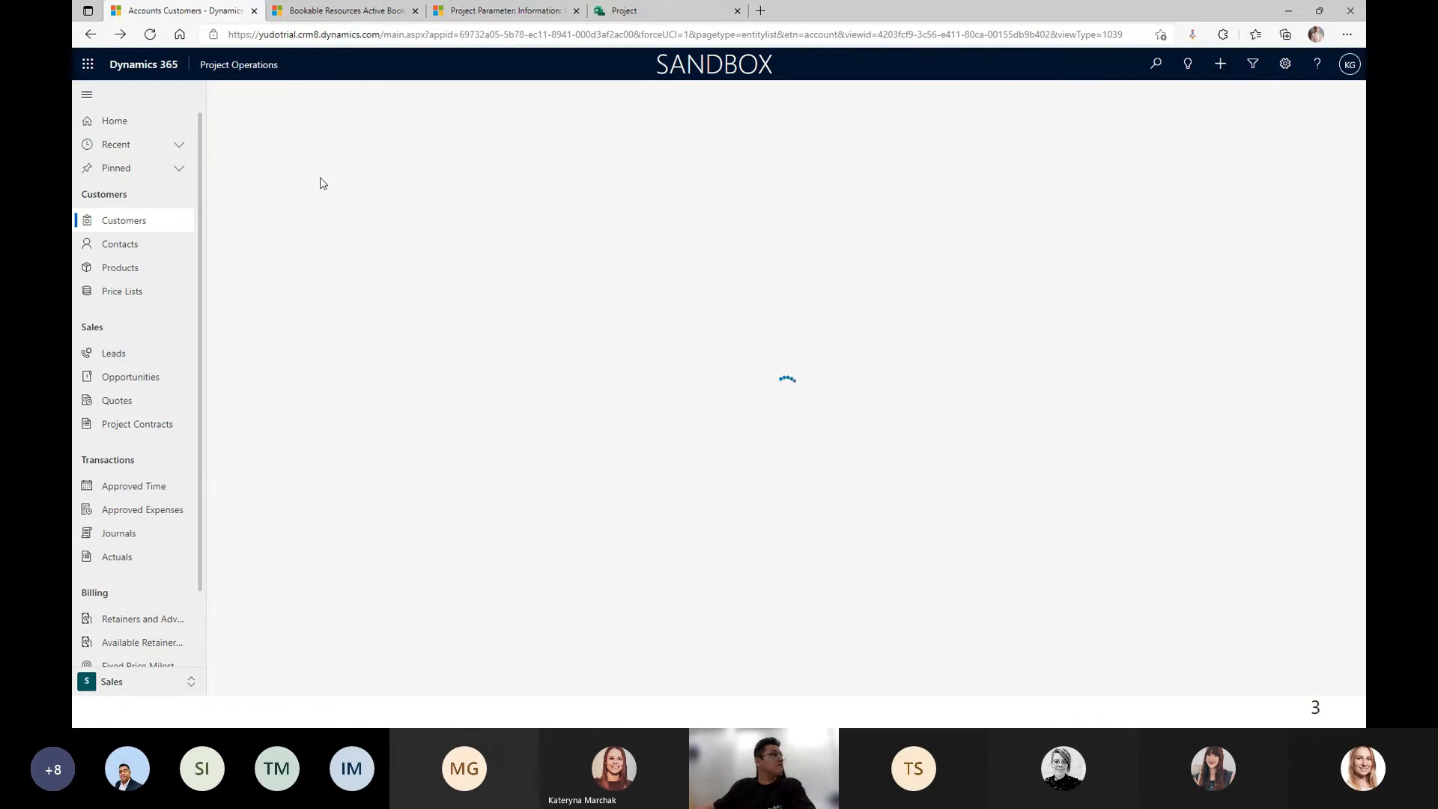
# Switch to the Projects area and list the active subcontracts.
pyautogui.click(122, 685)
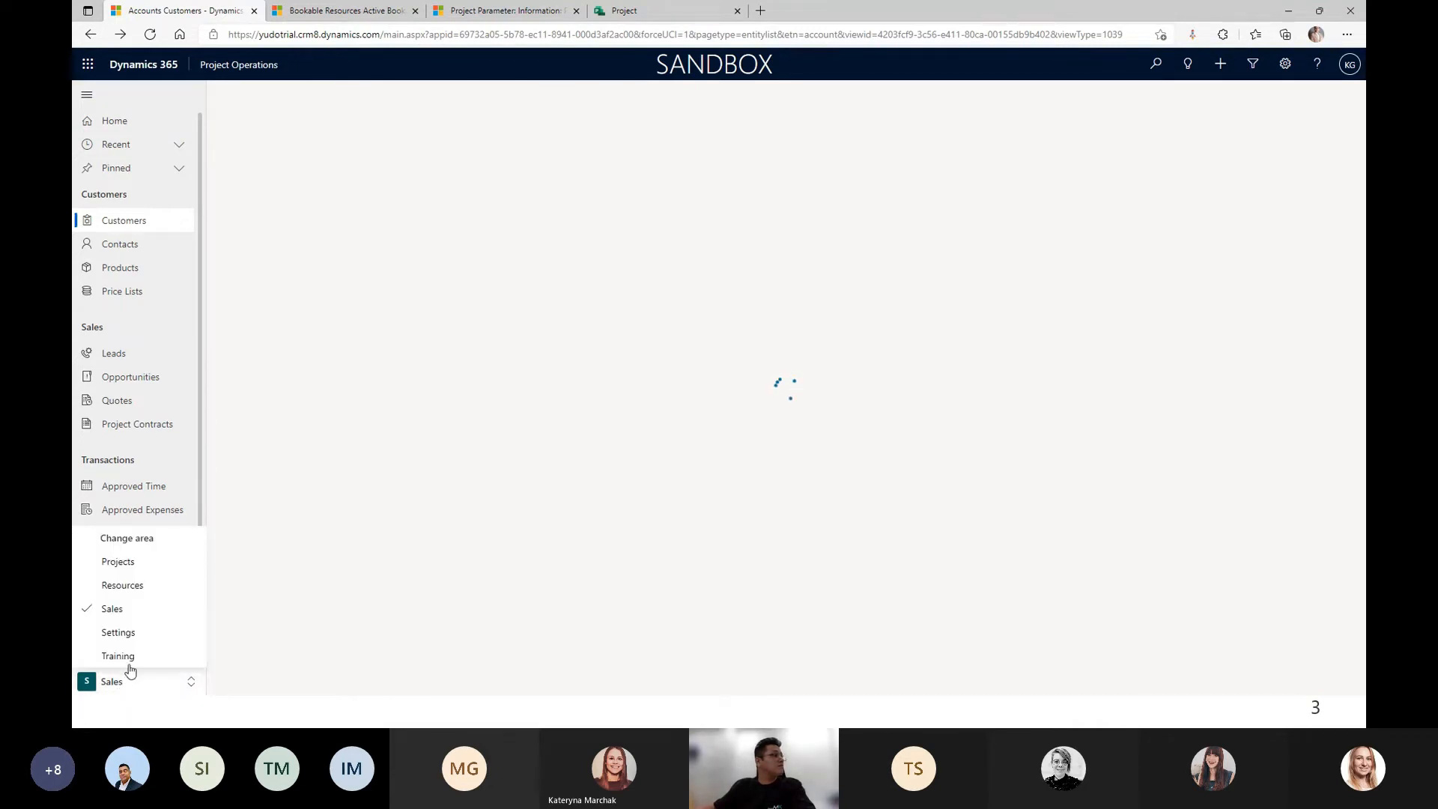
pyautogui.click(116, 562)
pyautogui.click(143, 583)
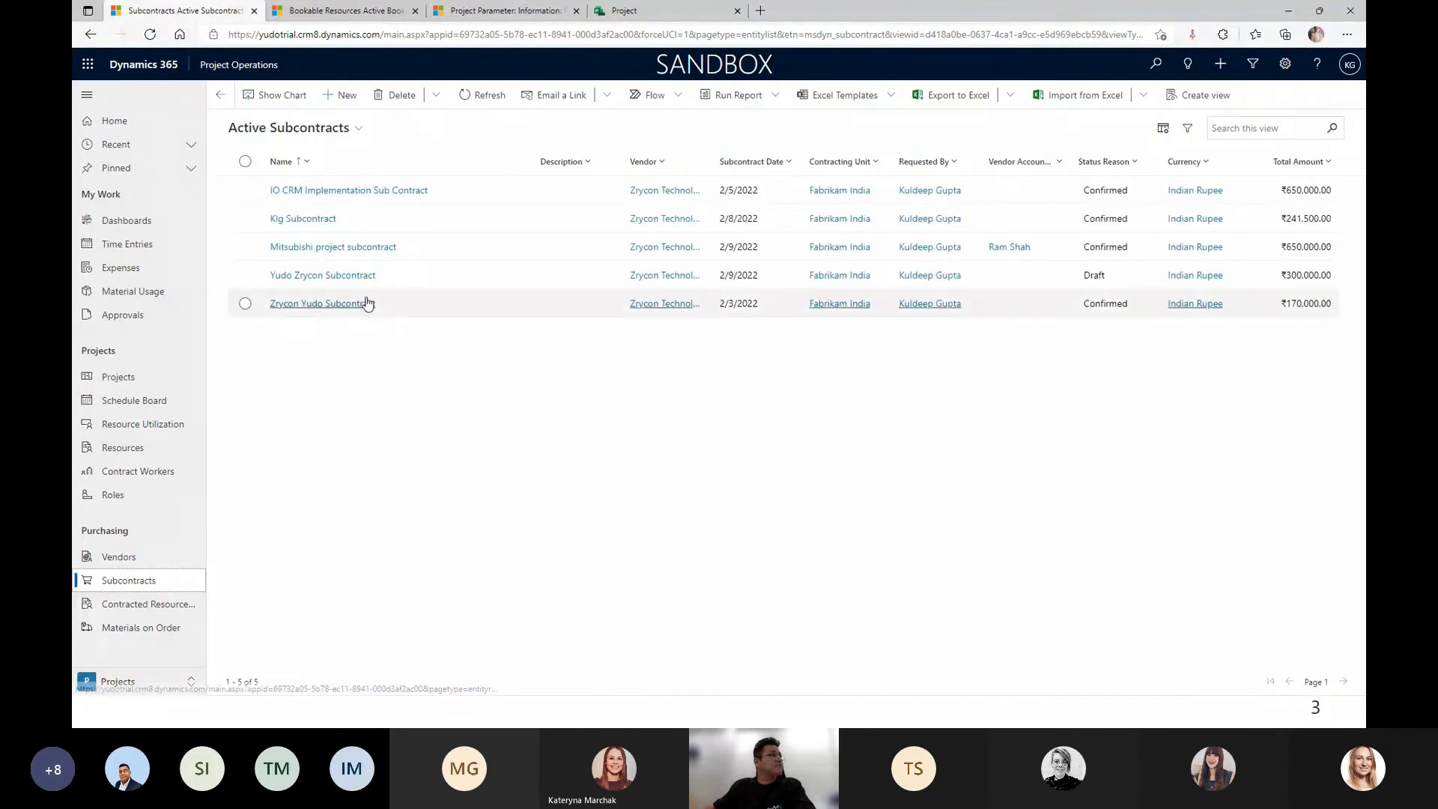
# Open the yudo Zrycon T&M line of Yudo Zrycon Subcontract and start a new line resource.
pyautogui.click(334, 277)
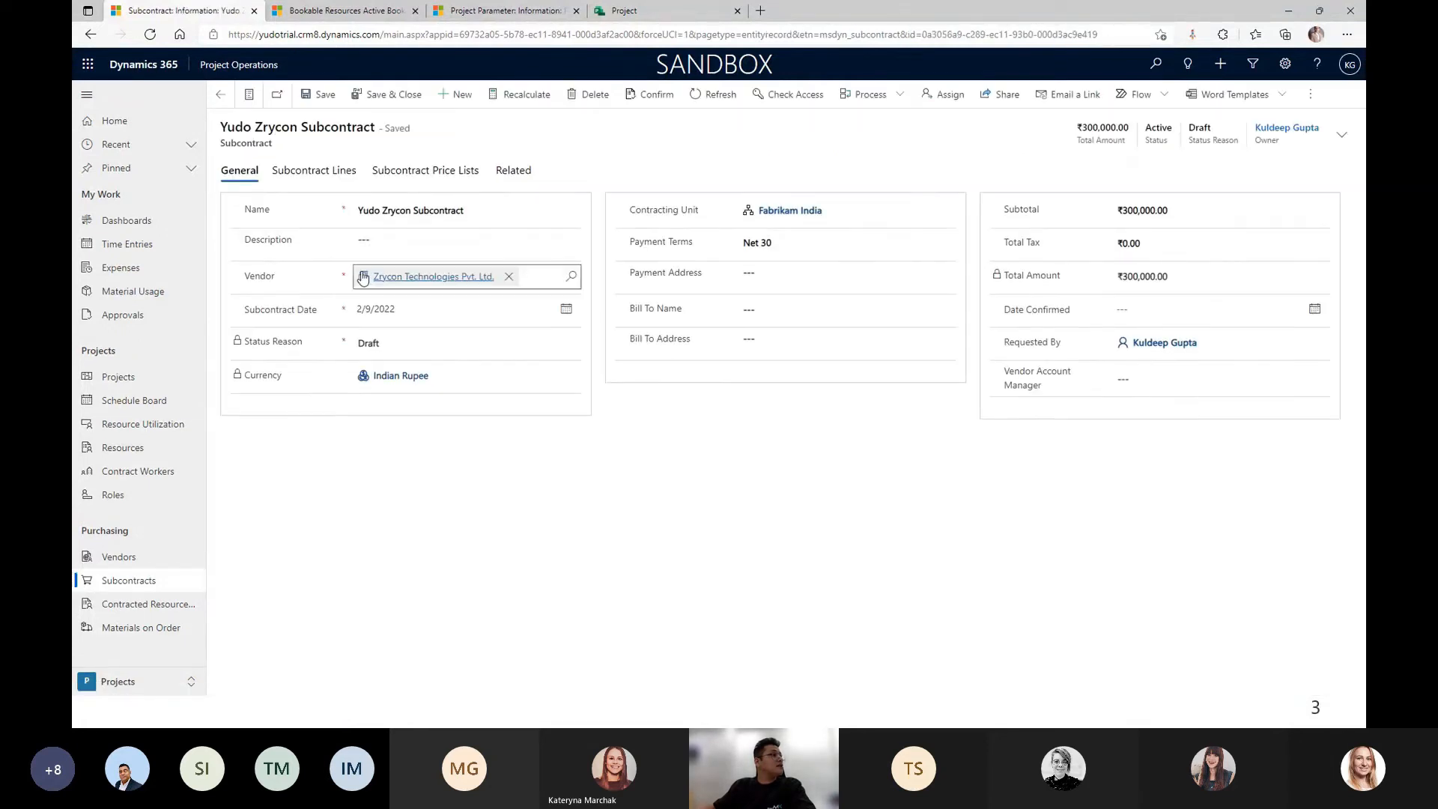
pyautogui.click(315, 171)
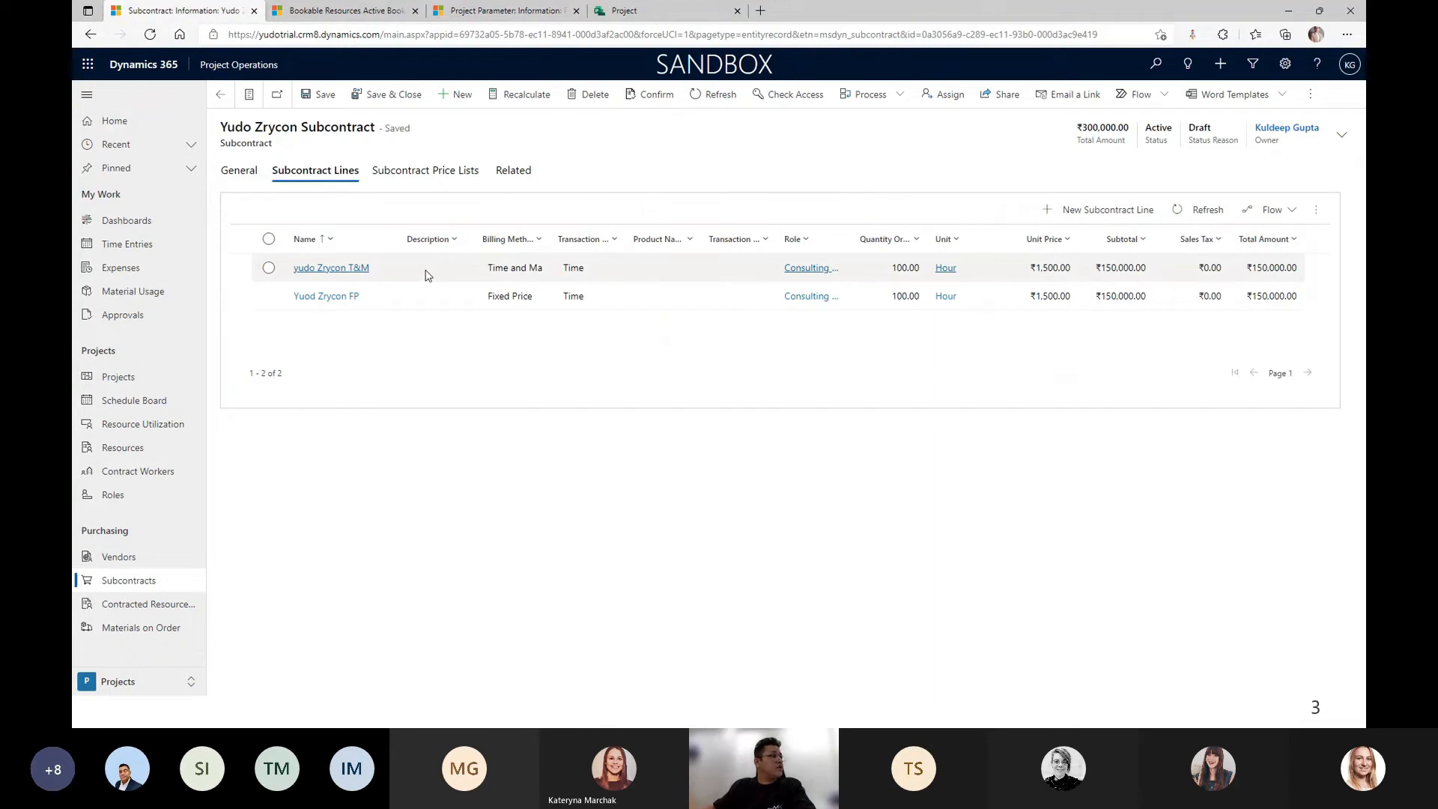
pyautogui.click(427, 275)
pyautogui.doubleClick(426, 276)
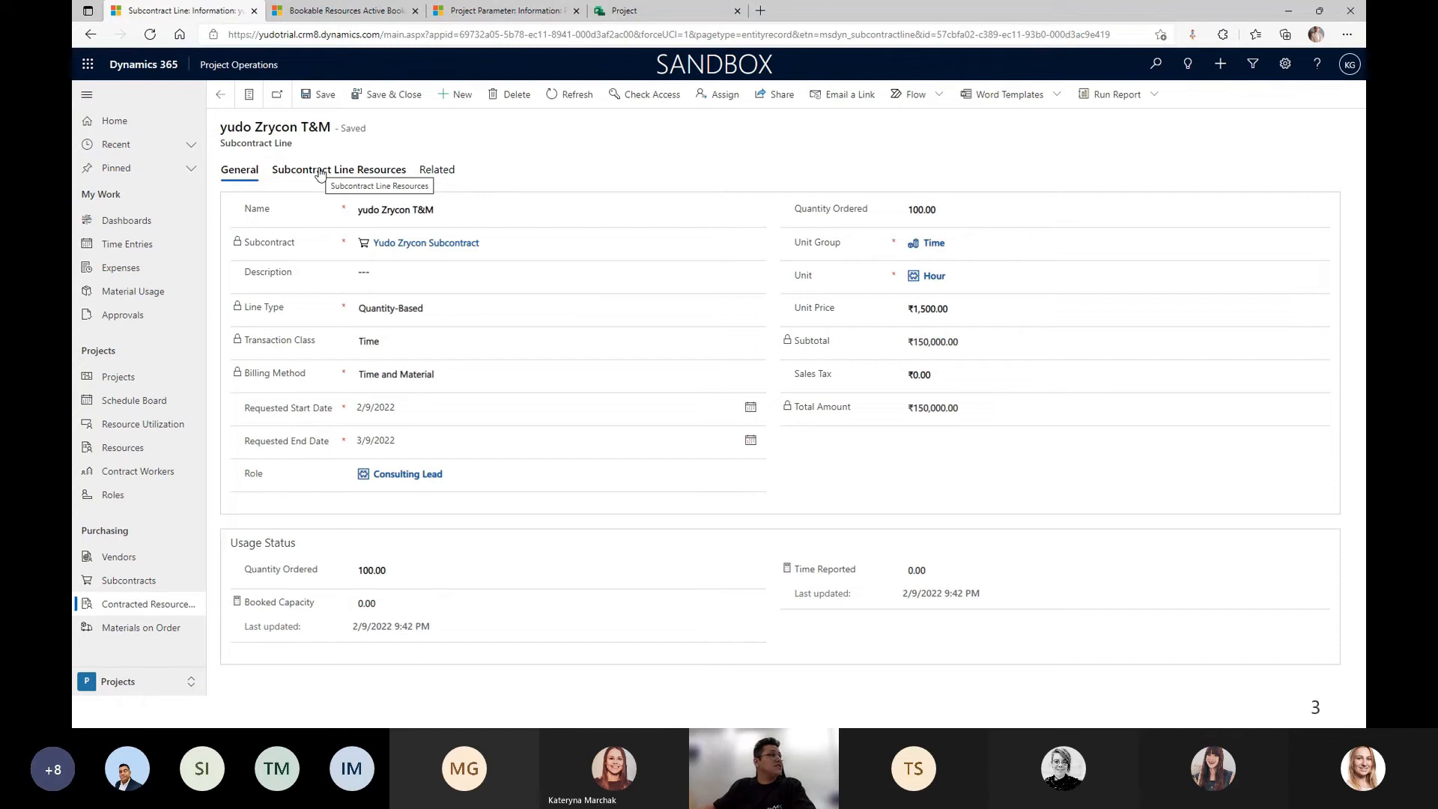
pyautogui.click(320, 173)
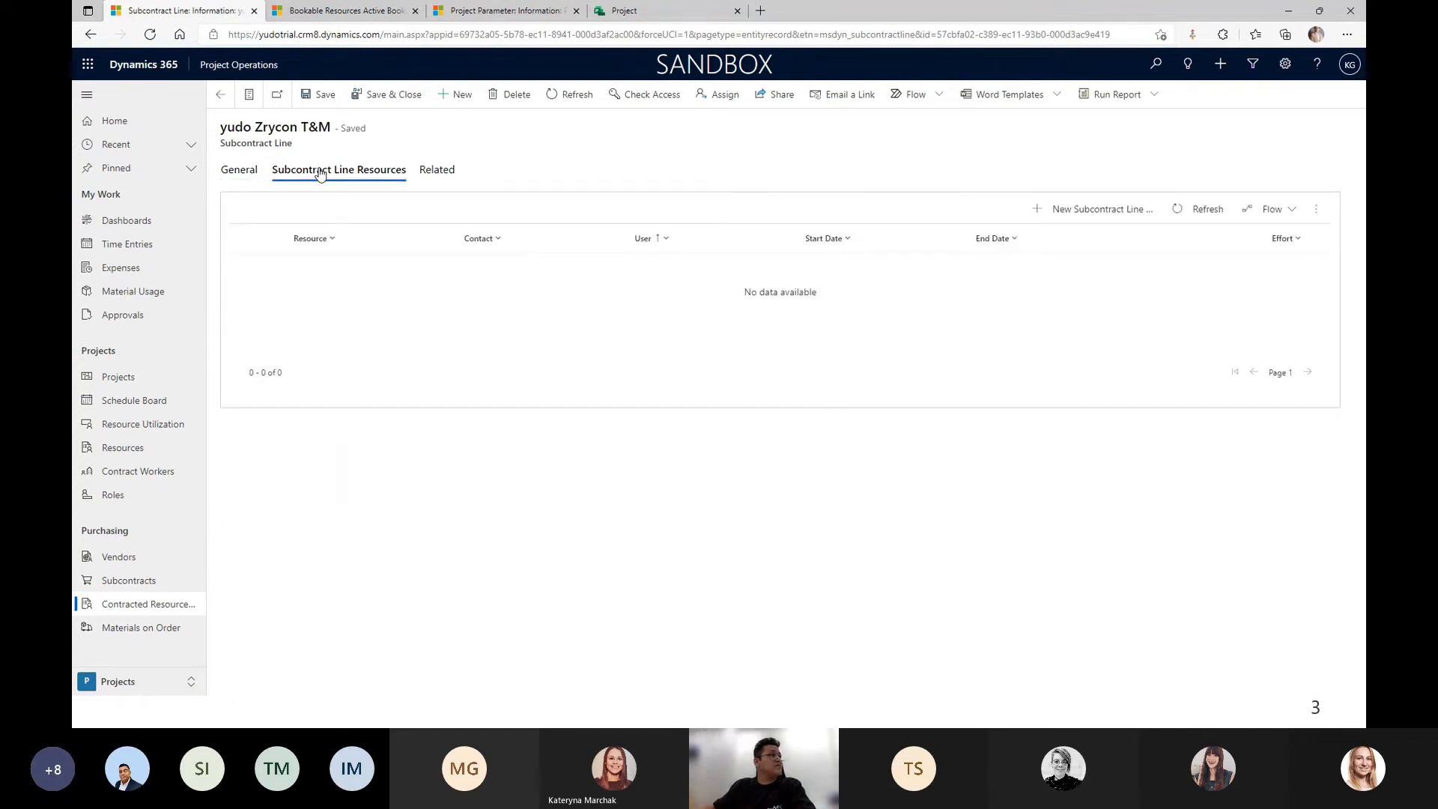
pyautogui.click(1060, 214)
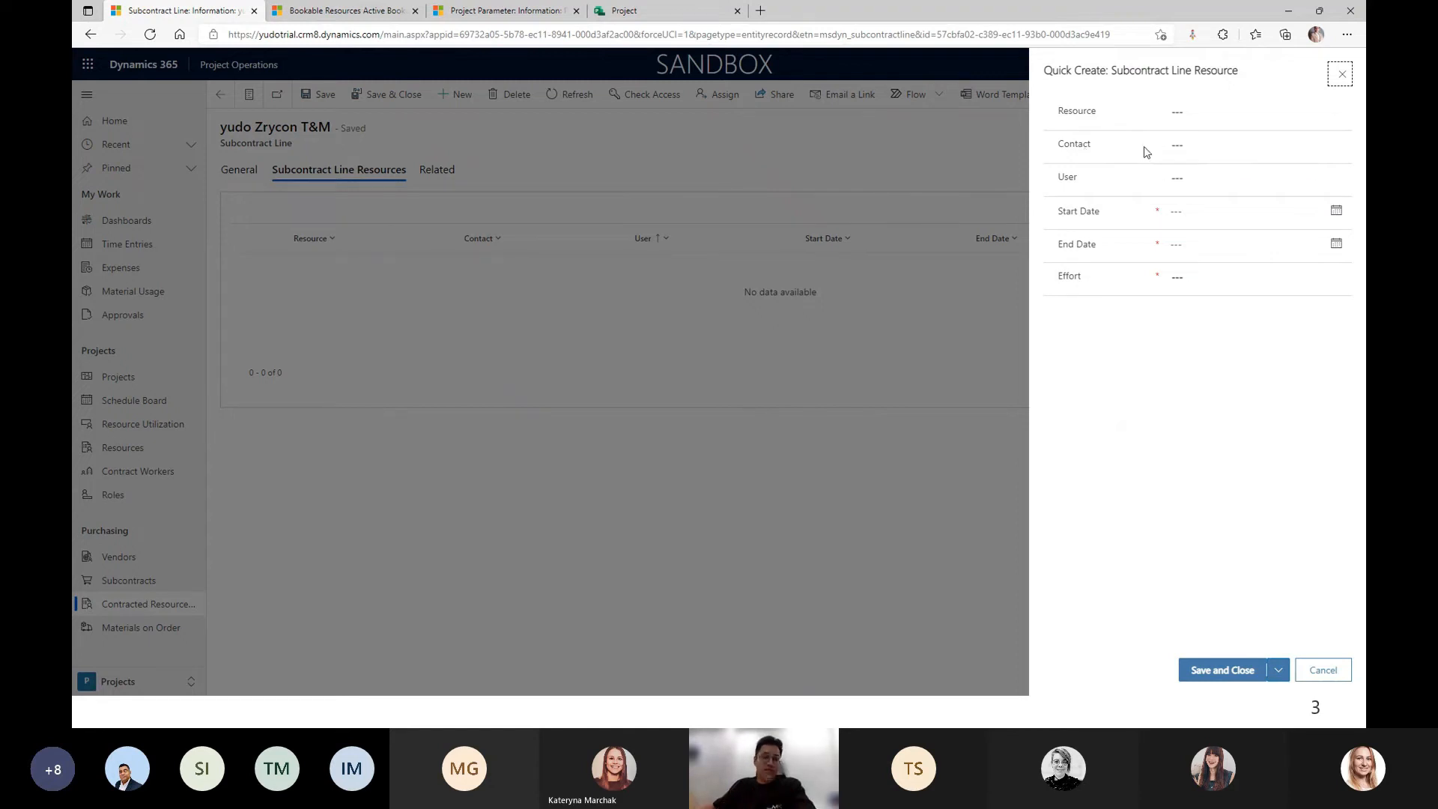
# Assign the new contact to the T&M line for 2/9/2022–3/9/2022 with effort 50, and save.
pyautogui.click(1250, 145)
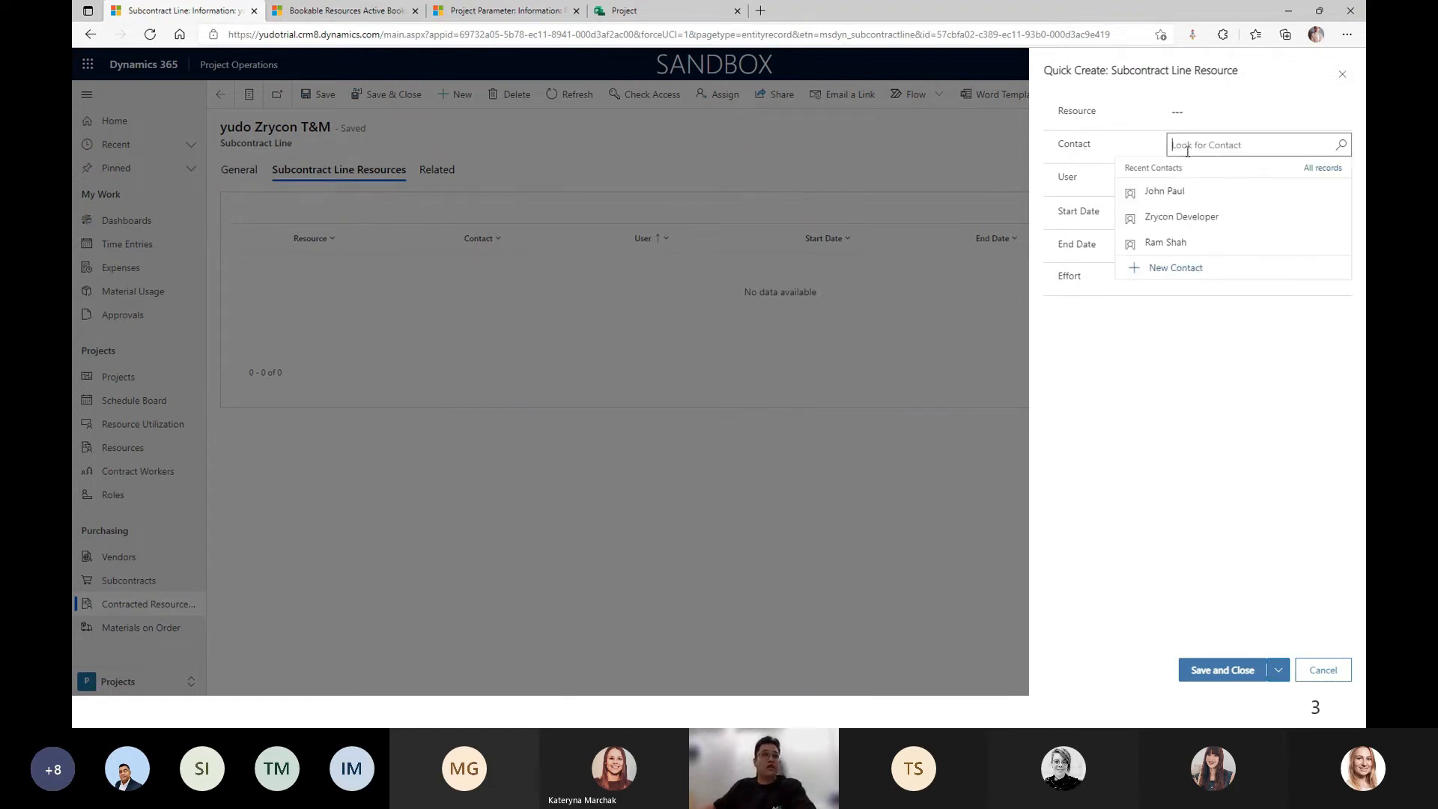
pyautogui.click(1159, 196)
pyautogui.click(1335, 212)
pyautogui.click(1237, 312)
pyautogui.click(1335, 243)
pyautogui.click(1293, 277)
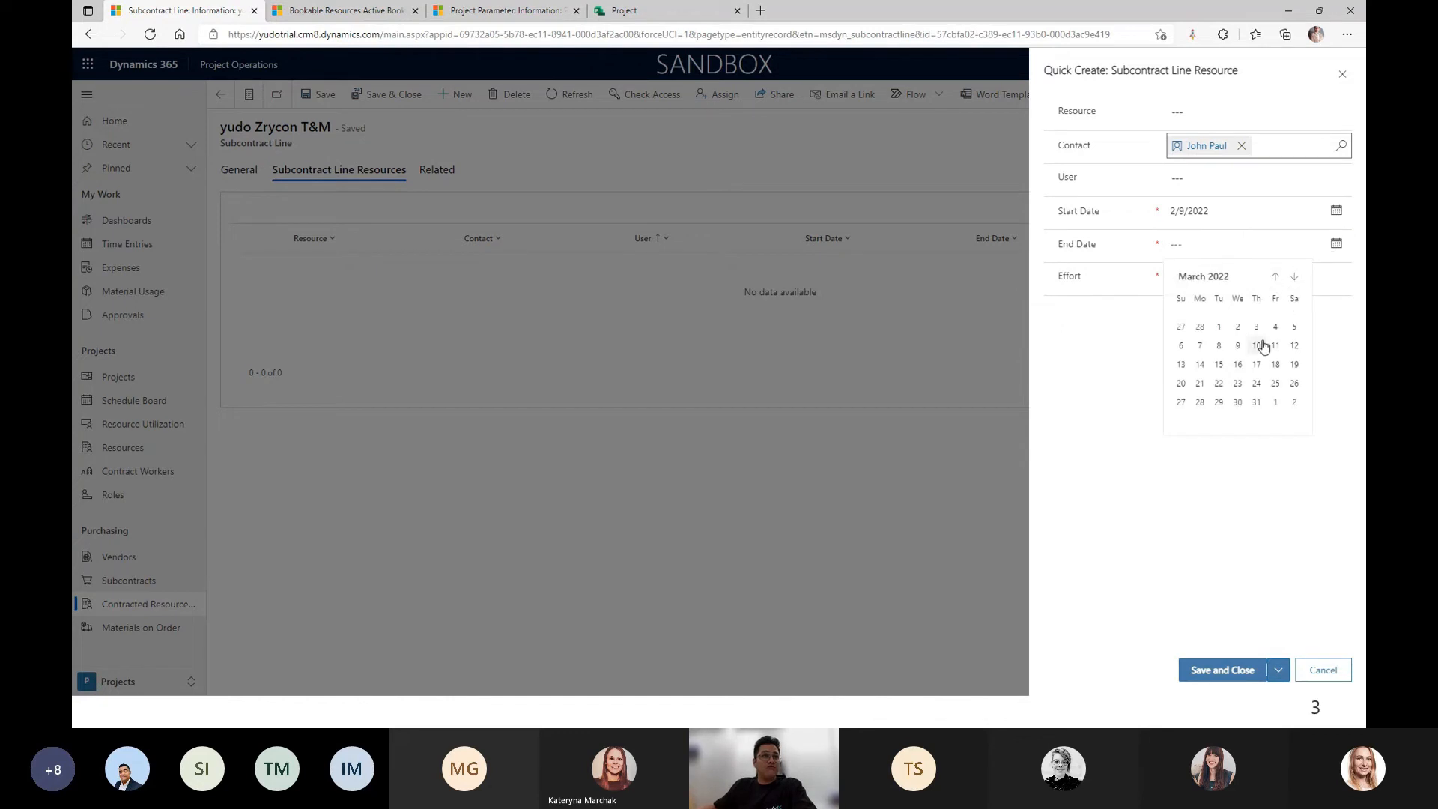
pyautogui.click(1237, 346)
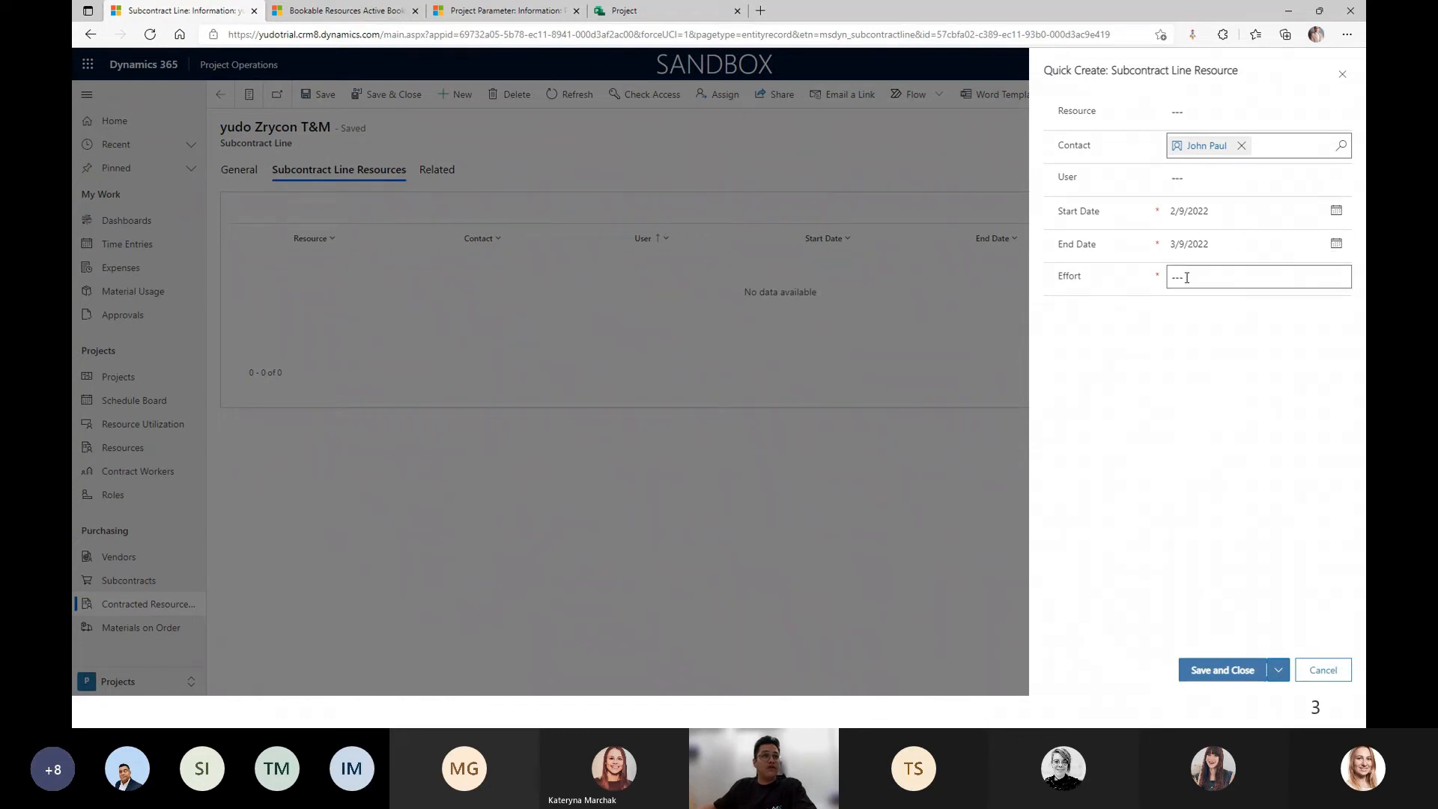
pyautogui.write('100')
pyautogui.write('50')
pyautogui.click(1231, 671)
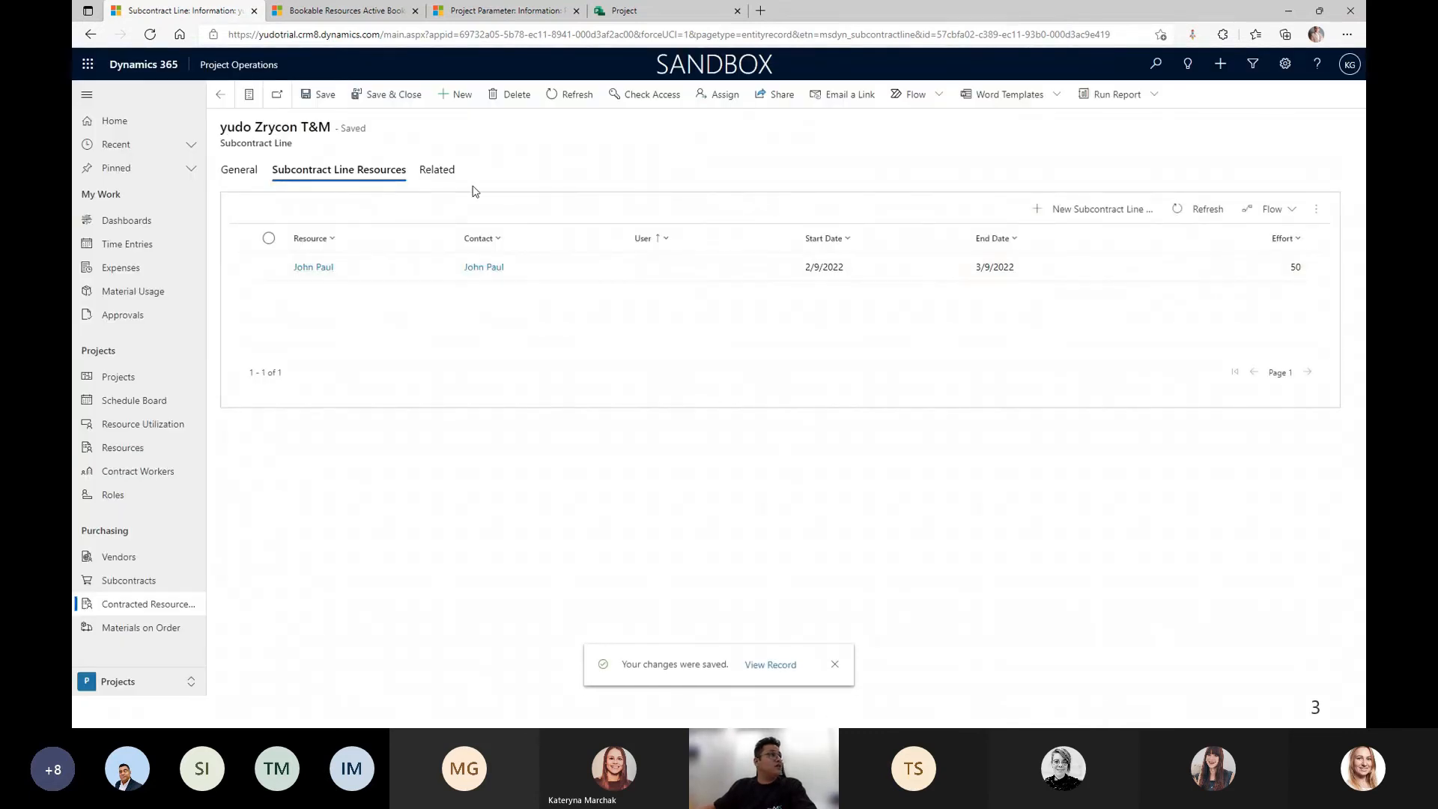
# Re-check Bookable Resources for the contact, then return via the line's General tab to the subcontract.
pyautogui.click(350, 12)
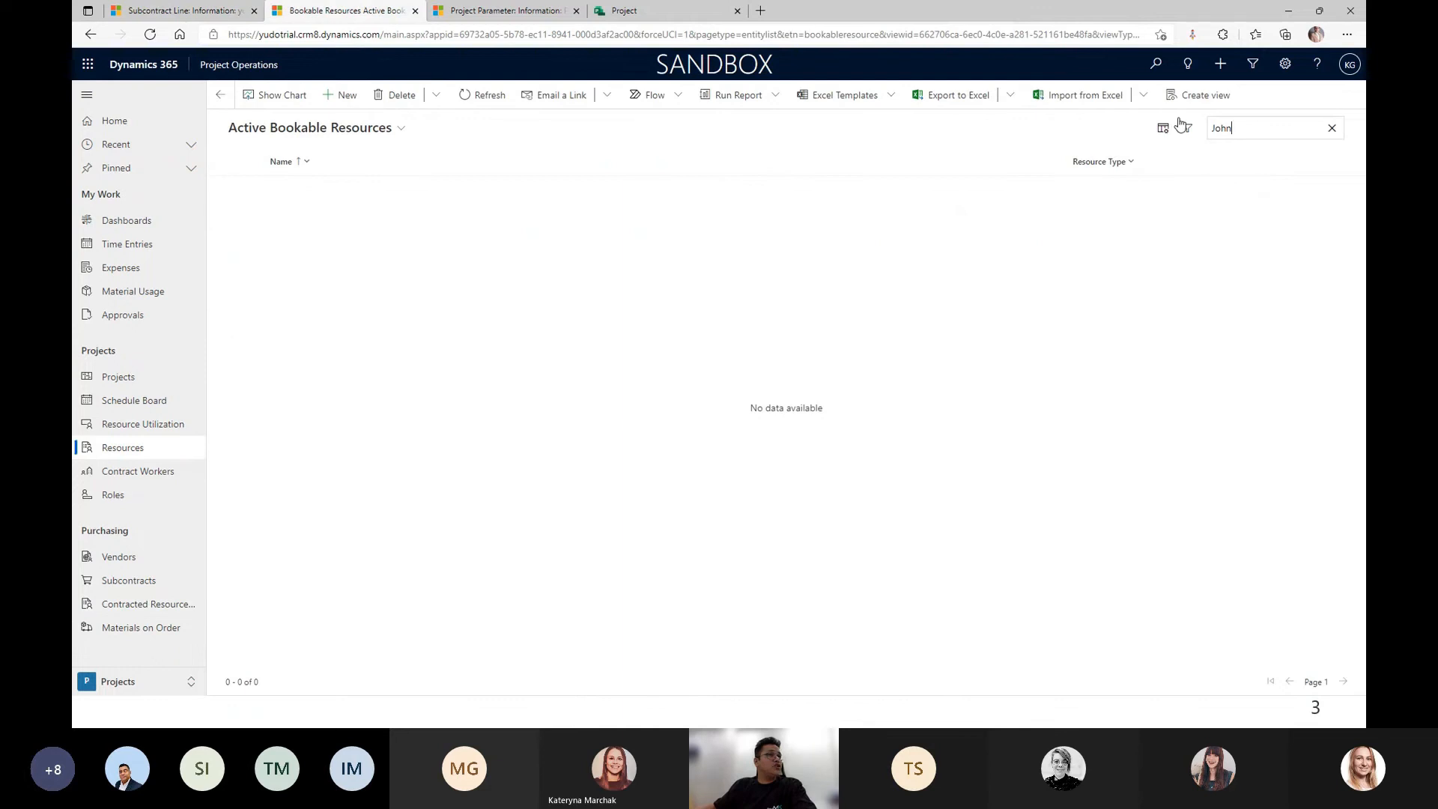
pyautogui.press('Return')
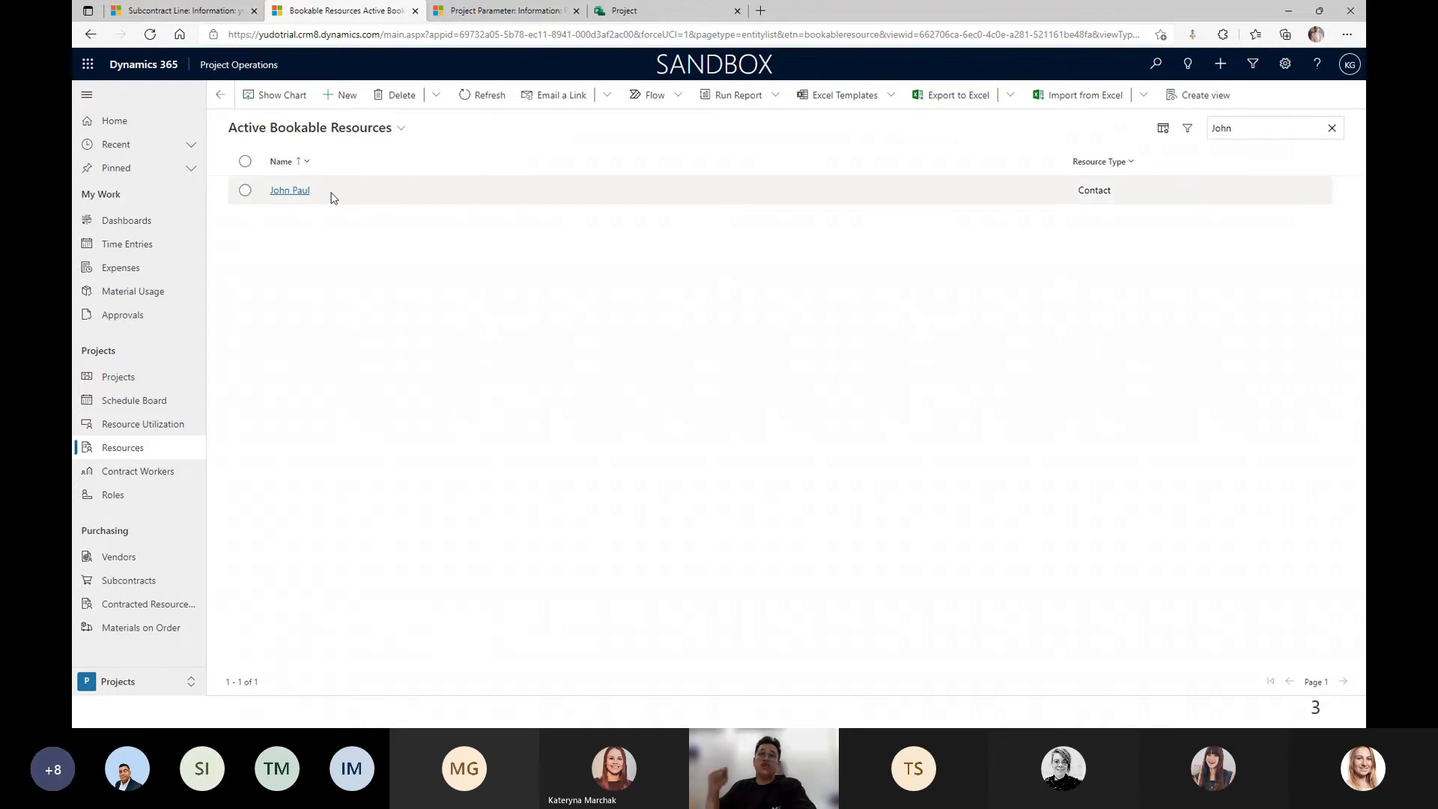
pyautogui.click(199, 9)
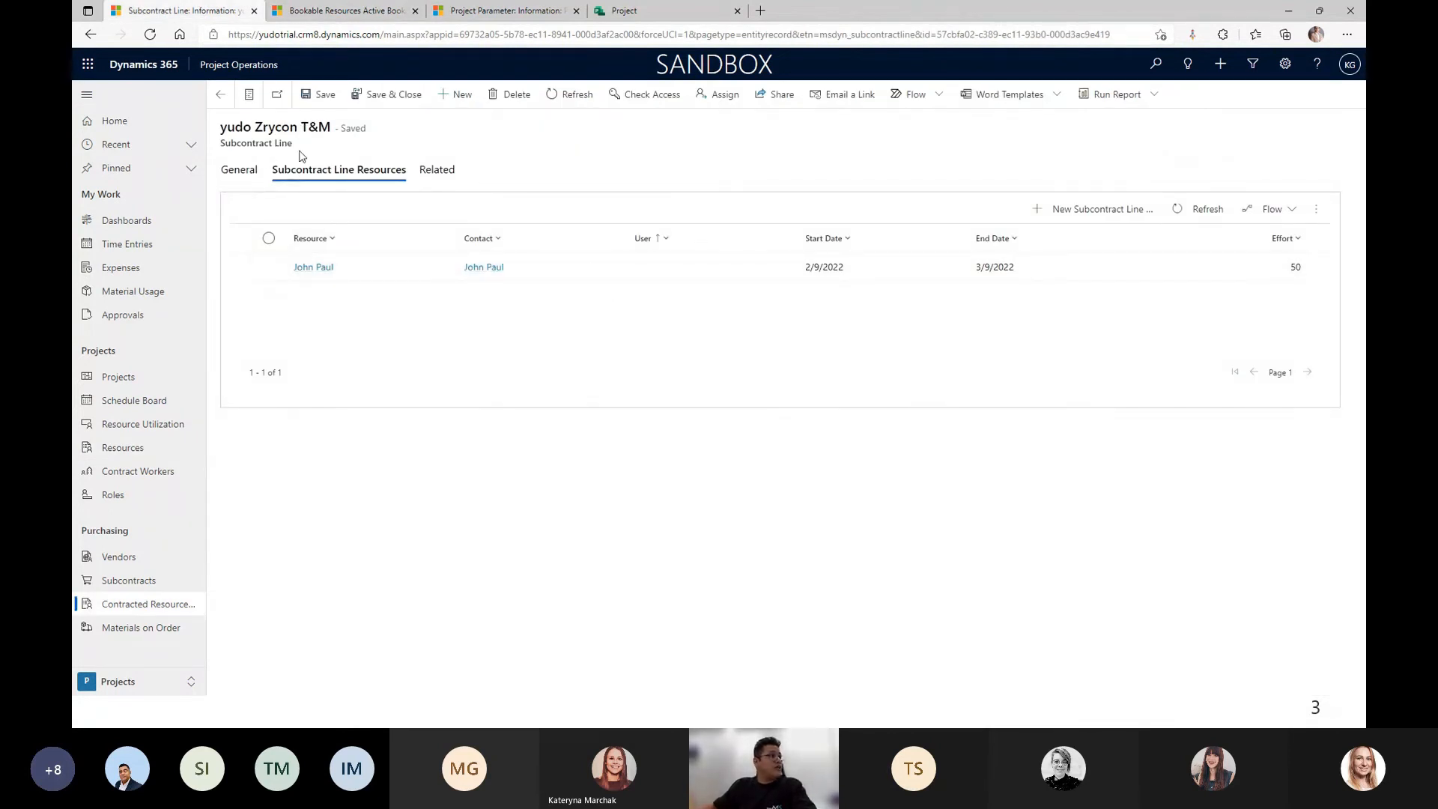
pyautogui.click(244, 174)
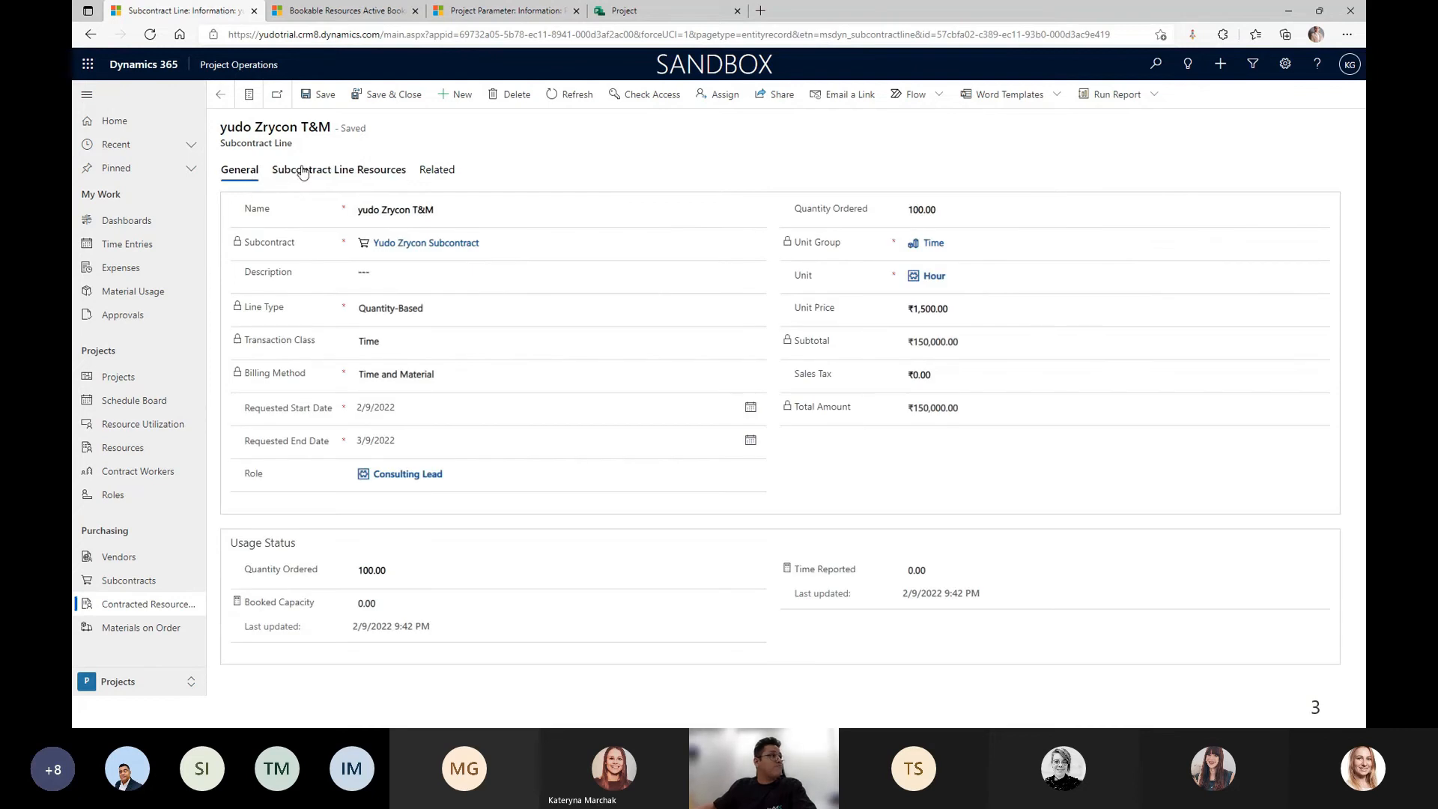
pyautogui.click(220, 94)
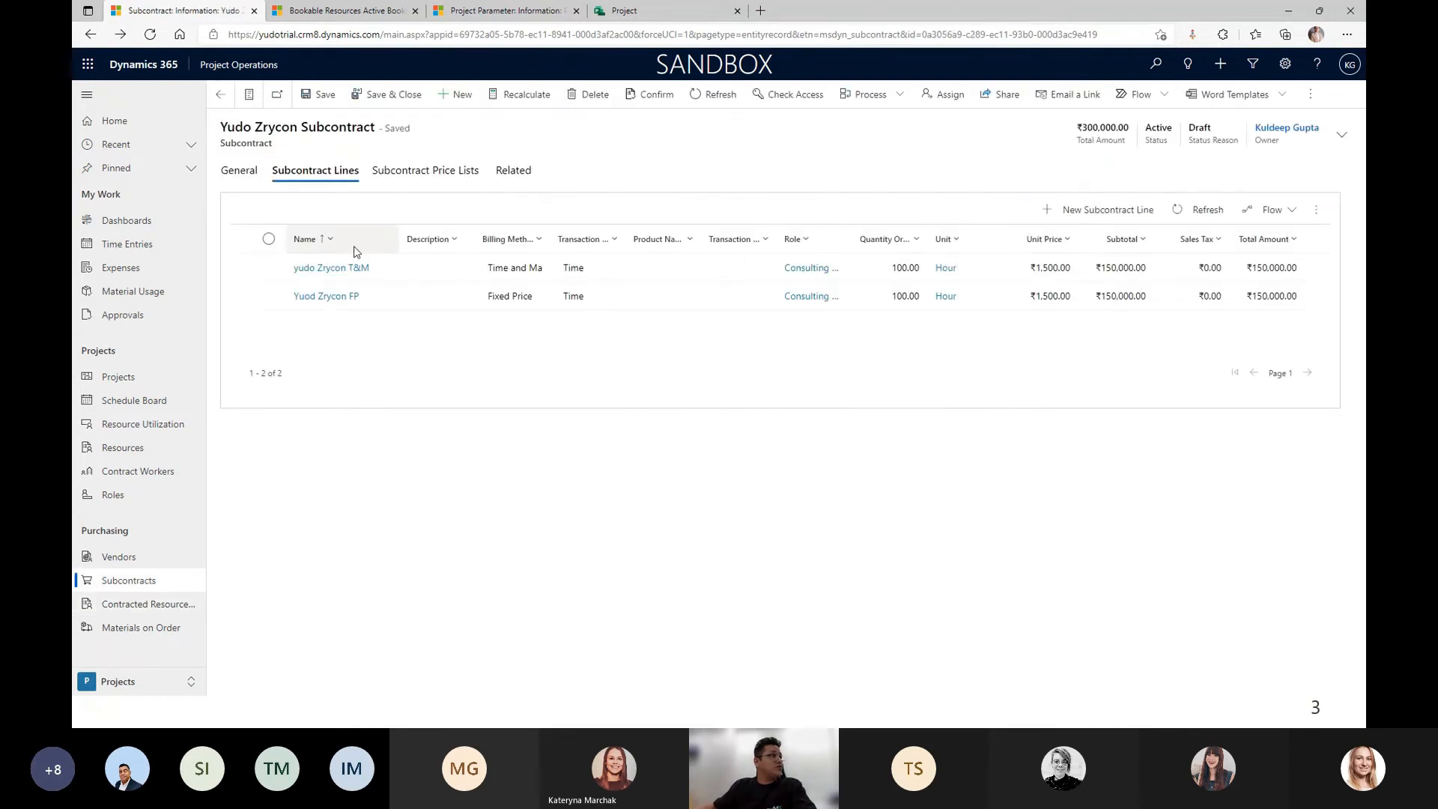
# Open the Yuod Zrycon FP line and start a new subcontract line resource.
pyautogui.click(424, 297)
pyautogui.doubleClick(423, 297)
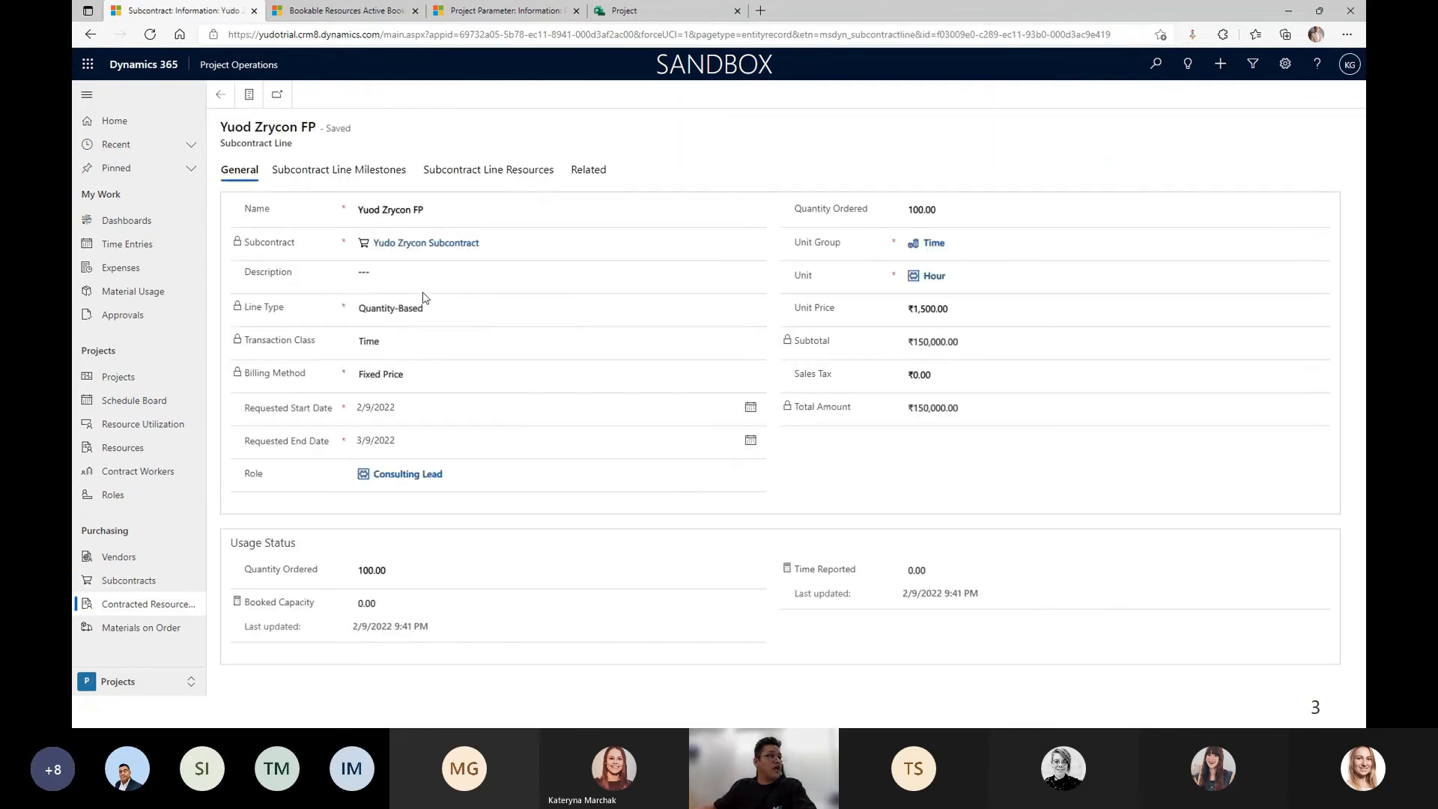
pyautogui.click(458, 196)
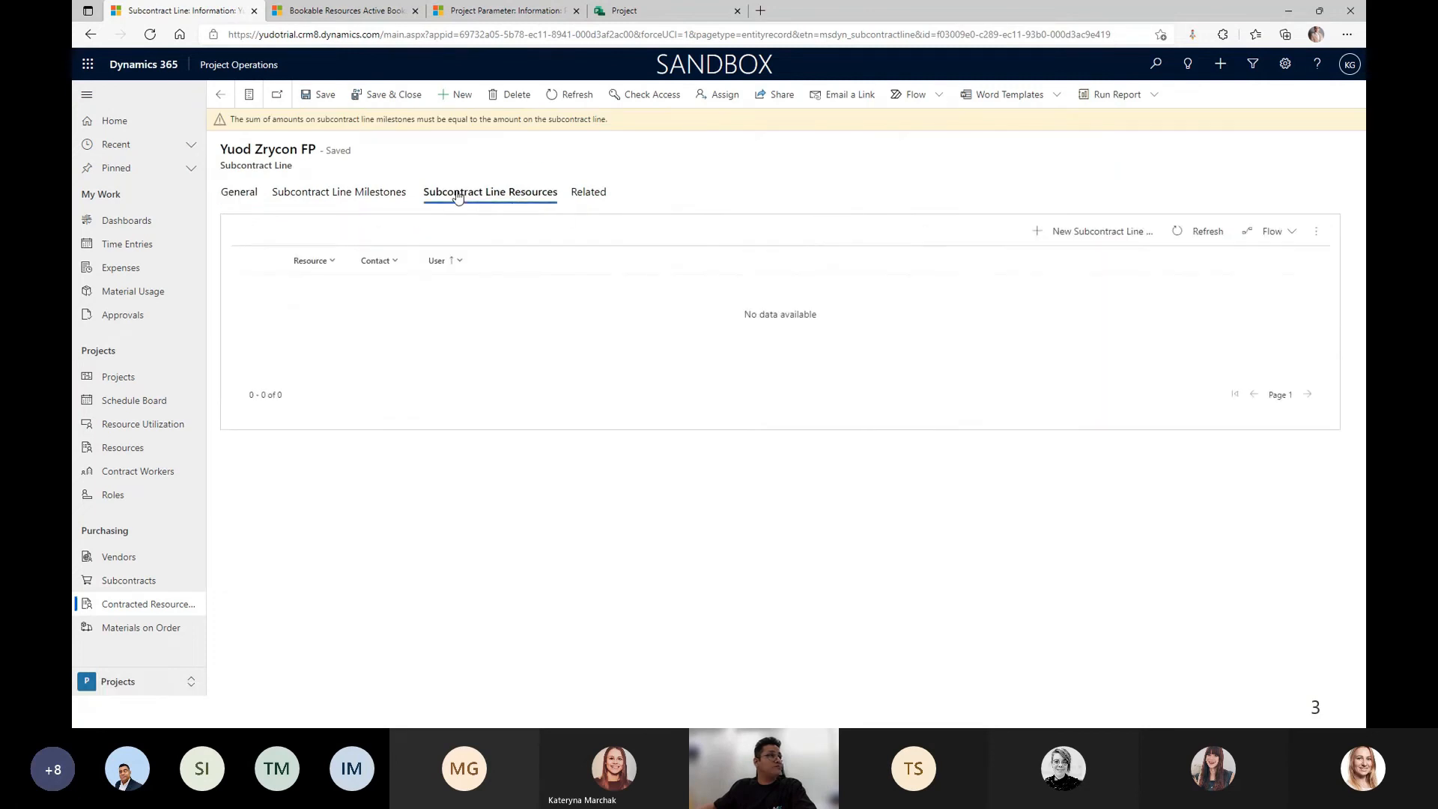
pyautogui.click(1095, 233)
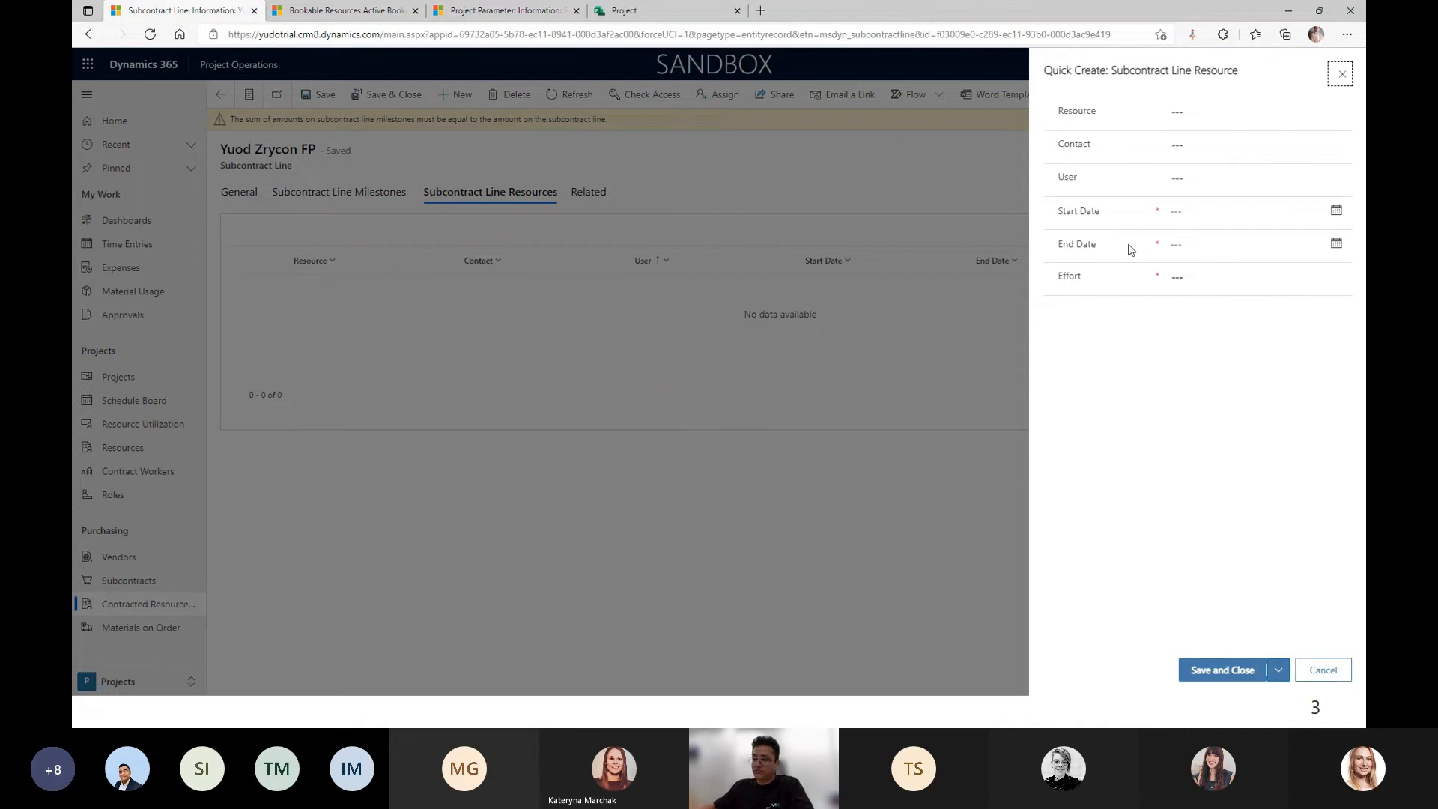
# Choose the resource found by searching 'hee' for the FP line.
pyautogui.click(1191, 112)
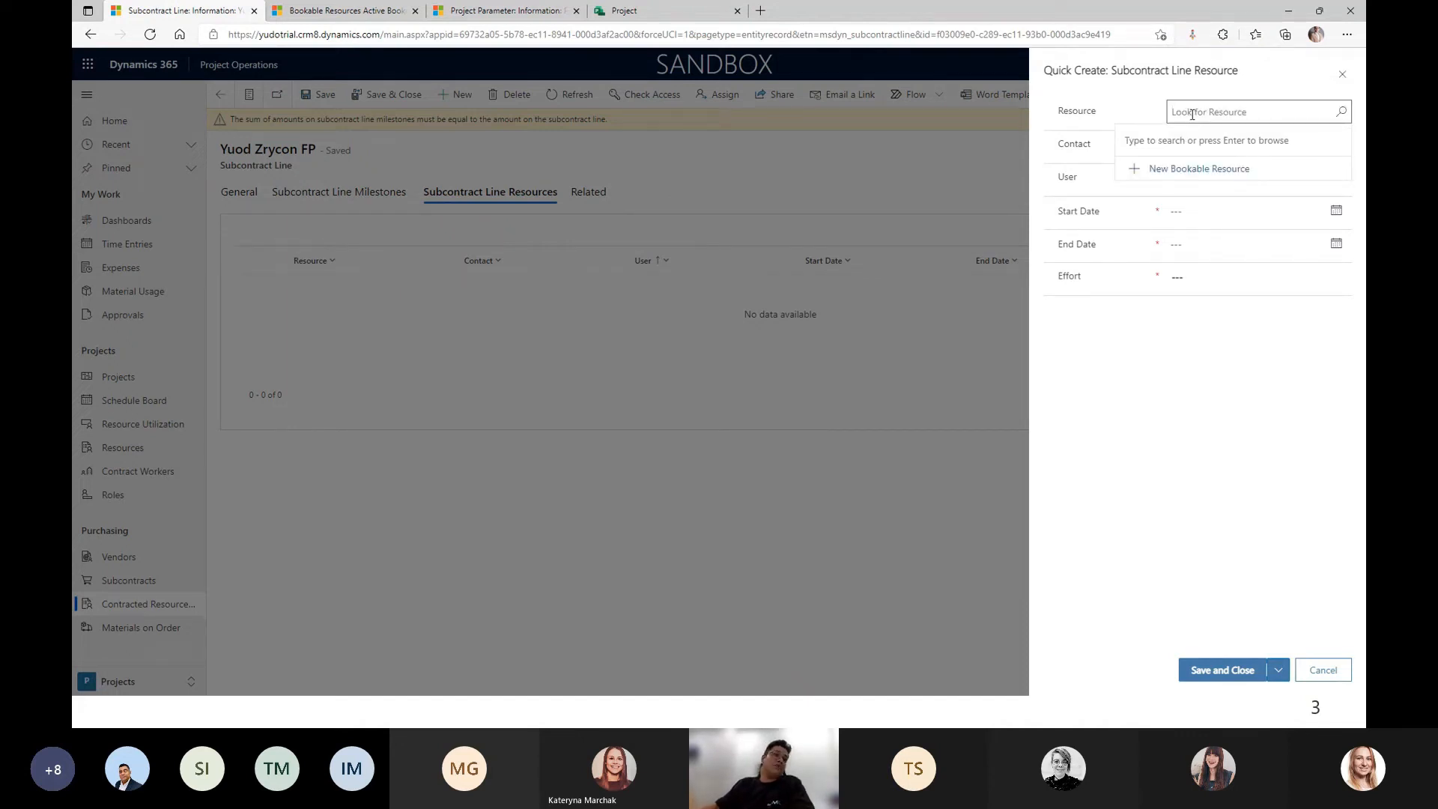
pyautogui.press('Return')
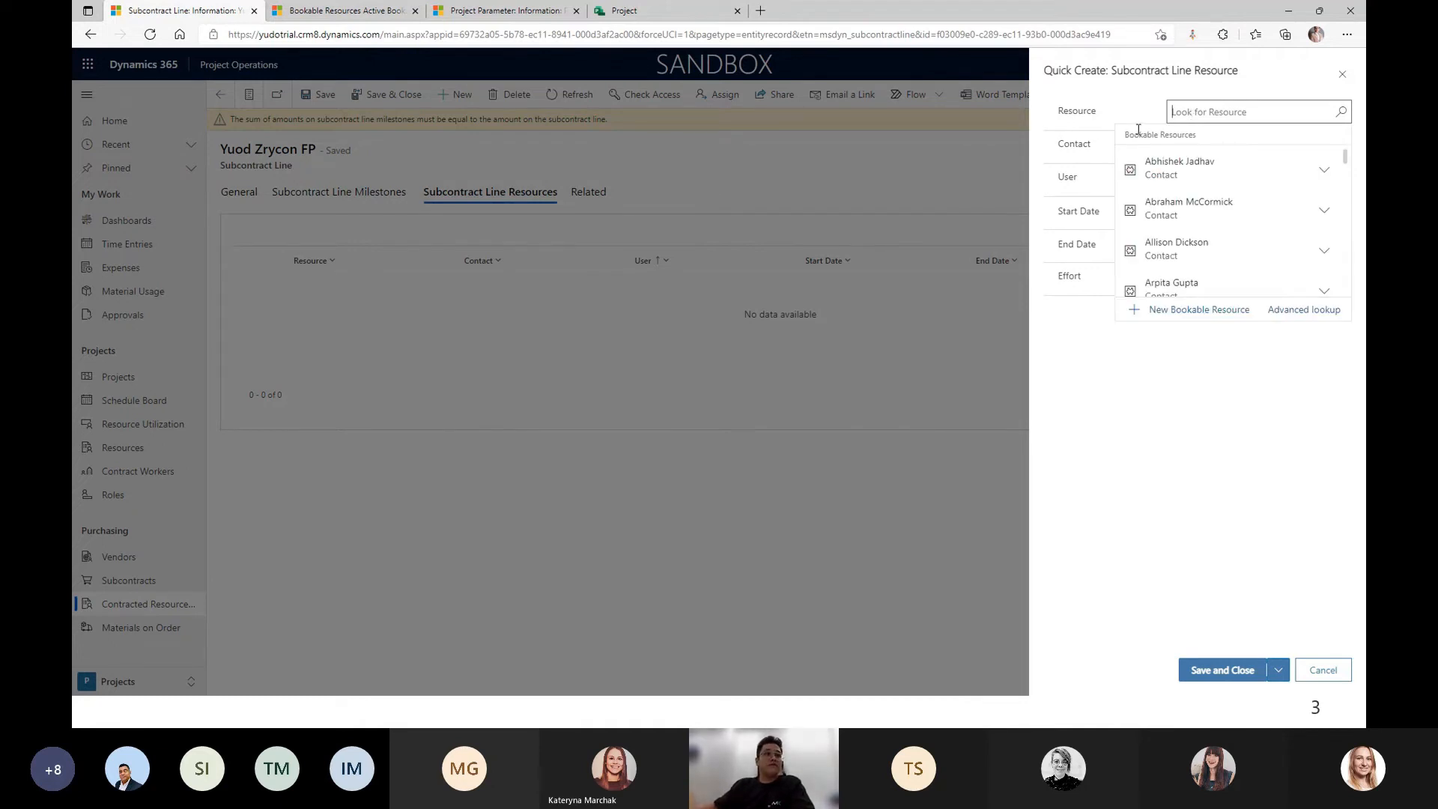
pyautogui.write('hee')
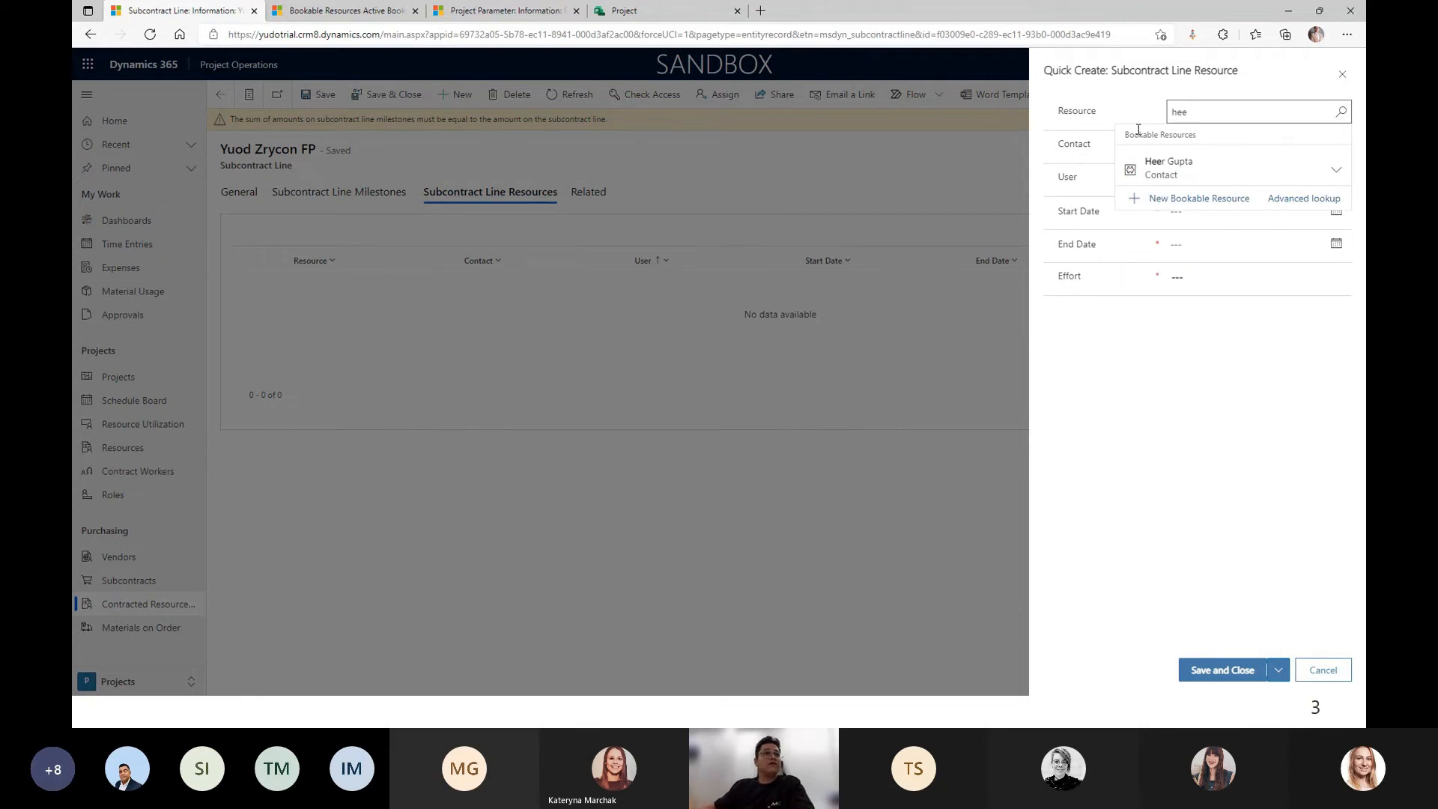
pyautogui.click(1168, 167)
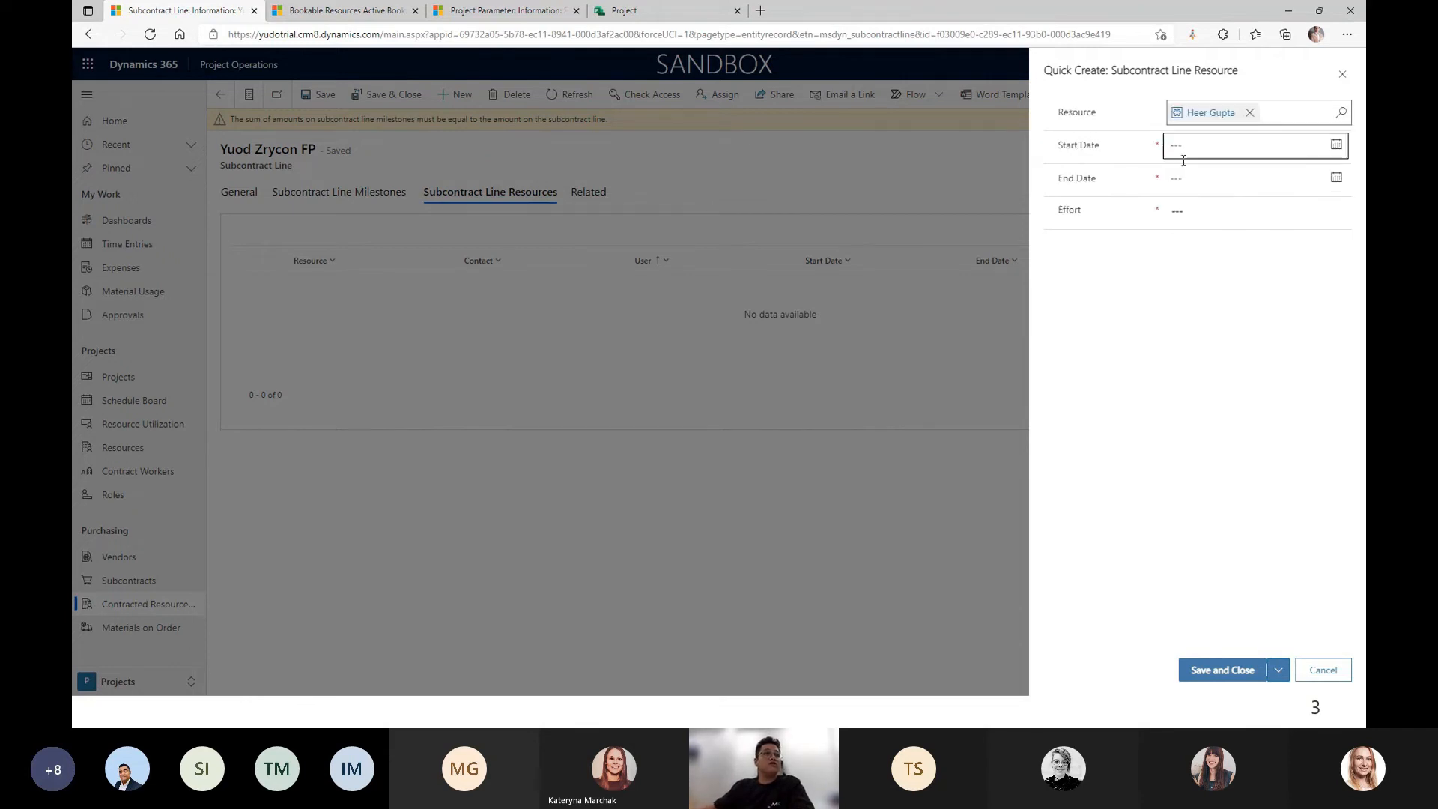
# Set the resource's dates to 2/9/2022–3/9/2022 and effort to 50, then save.
pyautogui.click(1335, 145)
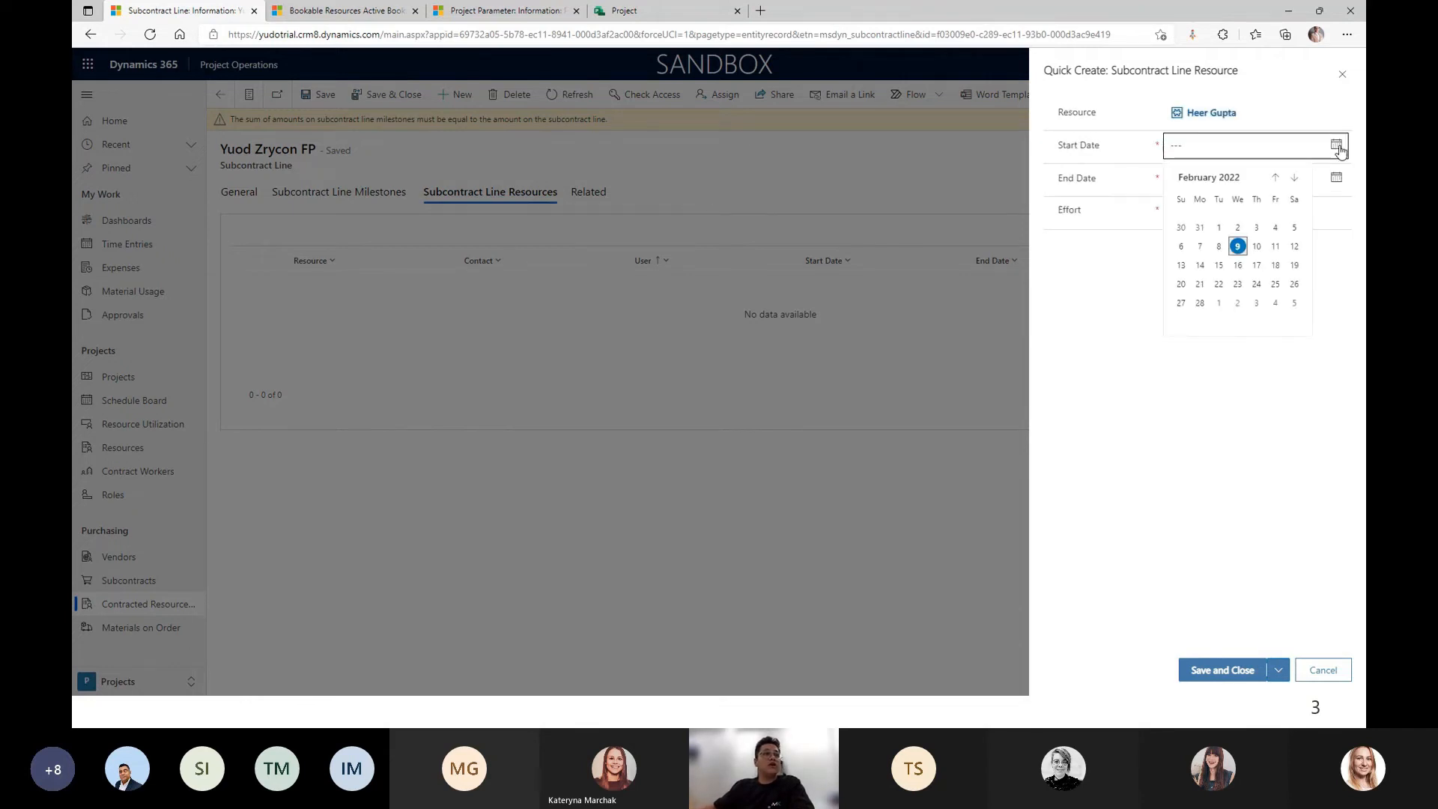
pyautogui.click(1237, 245)
pyautogui.click(1335, 178)
pyautogui.click(1294, 210)
pyautogui.click(1238, 279)
pyautogui.click(1185, 215)
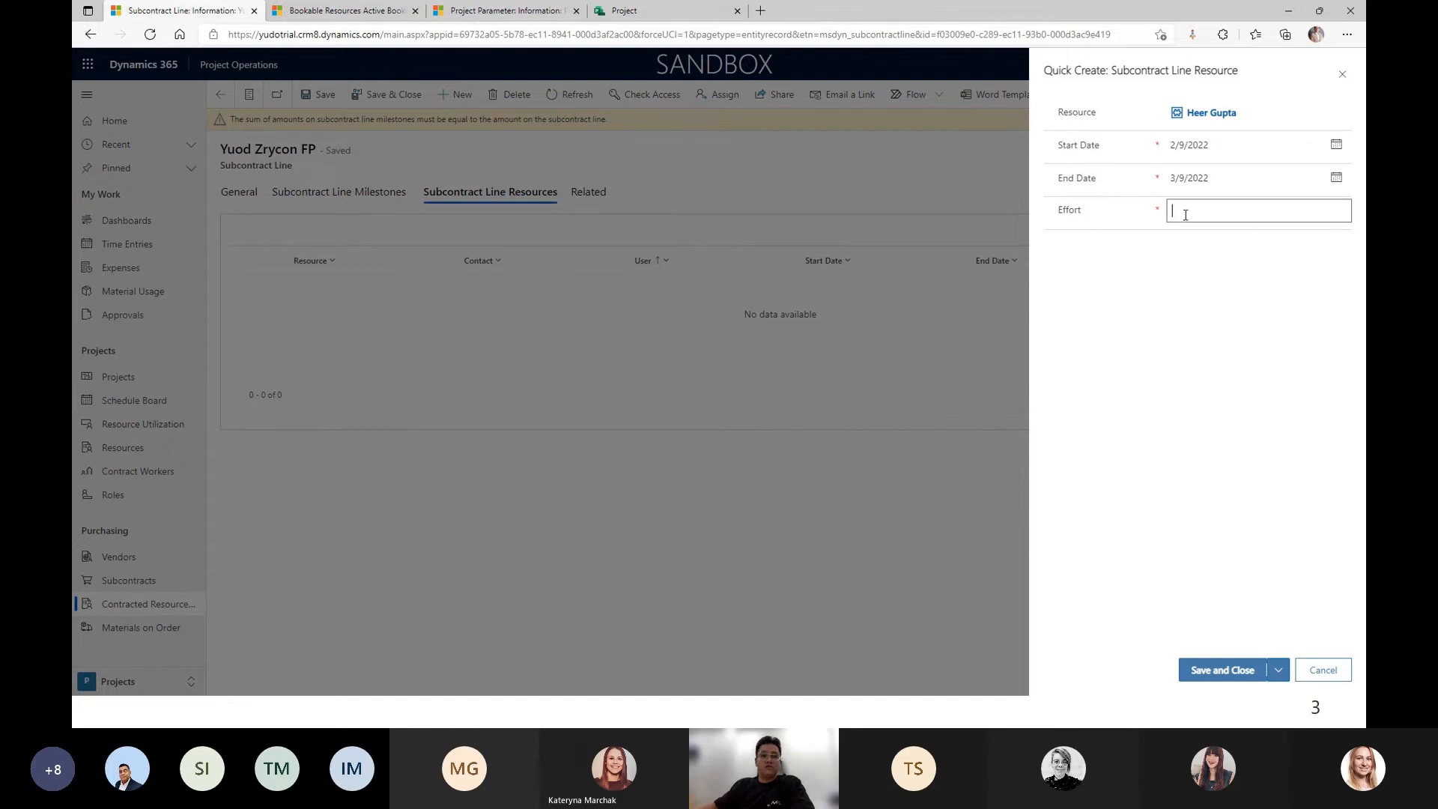
pyautogui.write('50')
pyautogui.click(1216, 671)
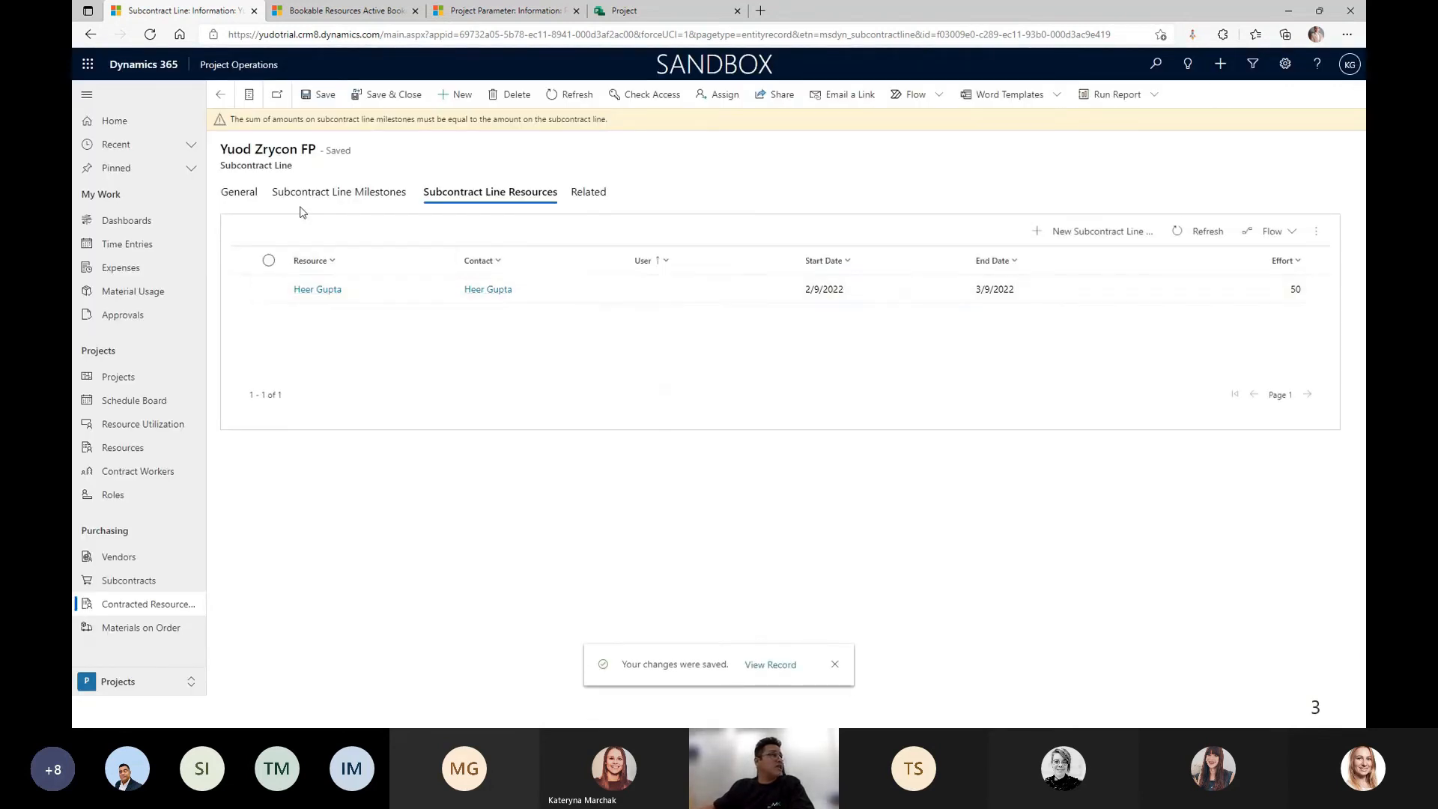
pyautogui.click(240, 195)
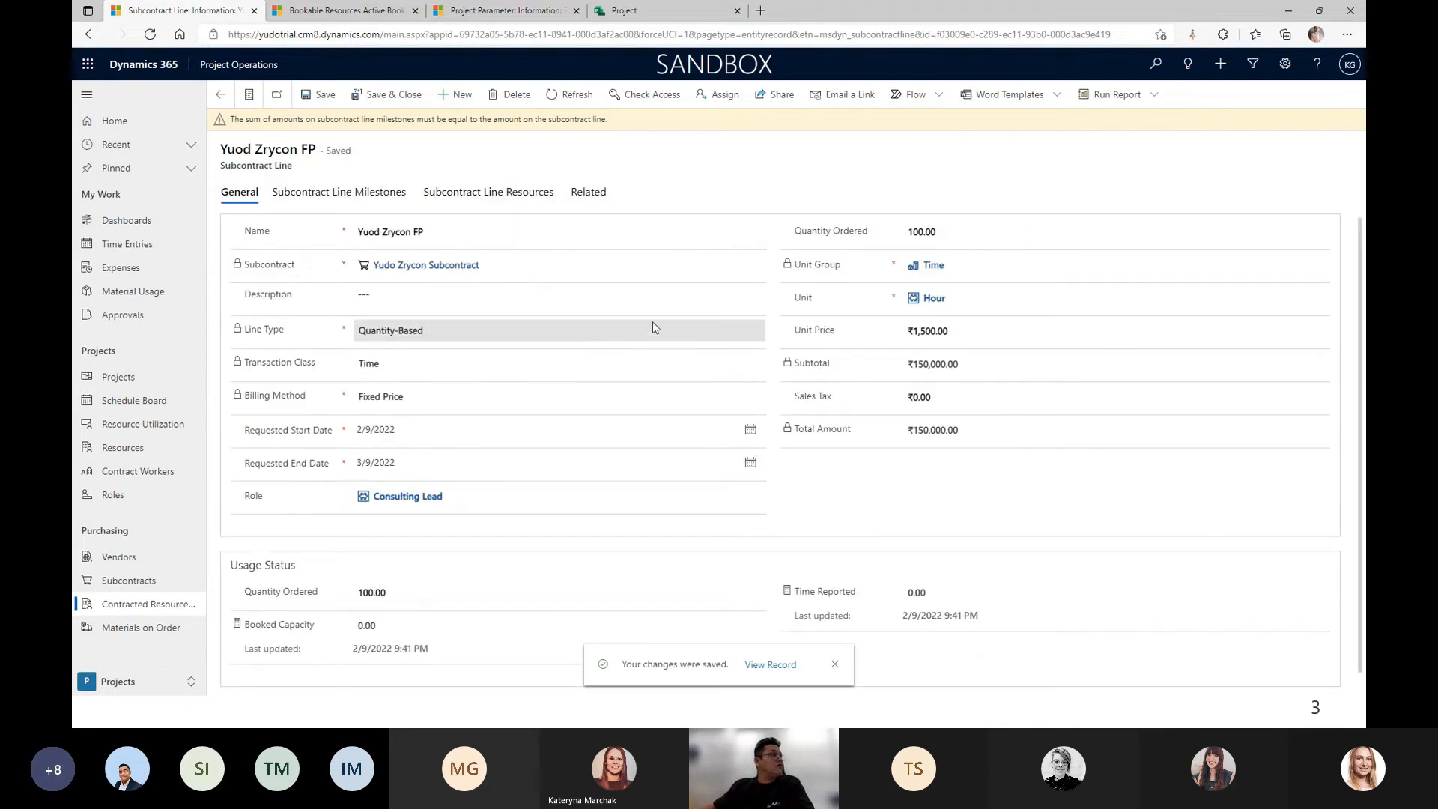
# Return to the Yudo Zrycon Subcontract and save it.
pyautogui.click(220, 95)
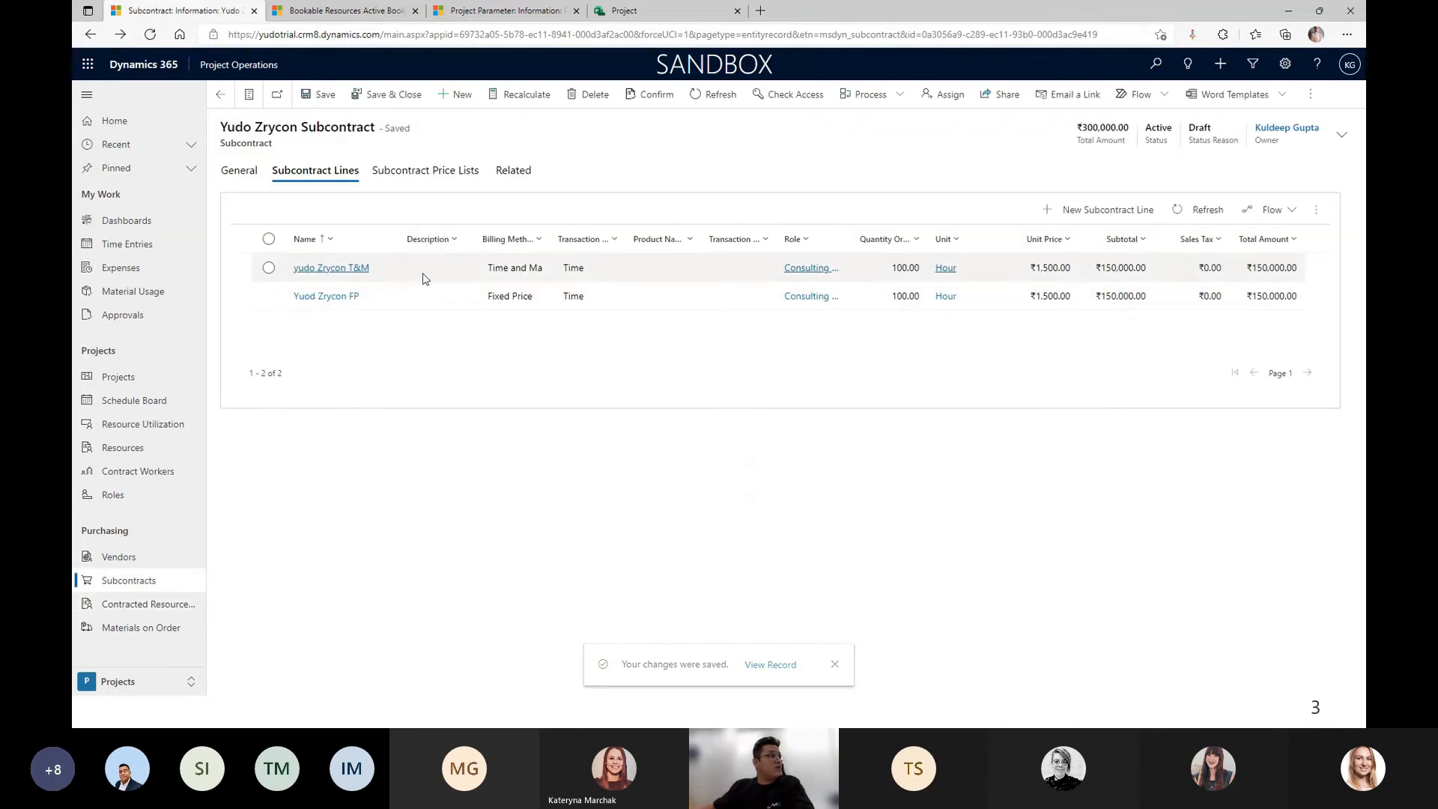
pyautogui.click(318, 99)
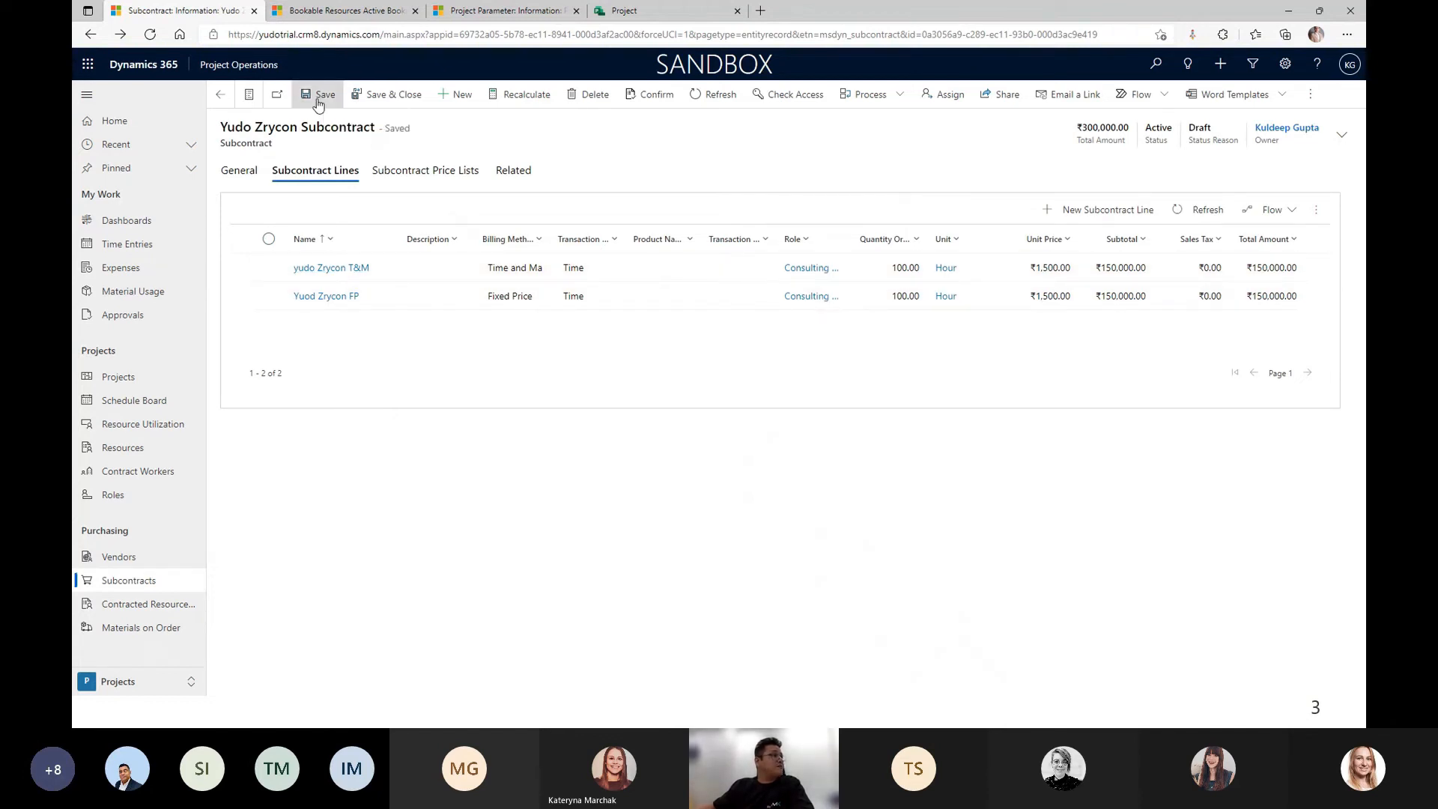
pyautogui.click(241, 175)
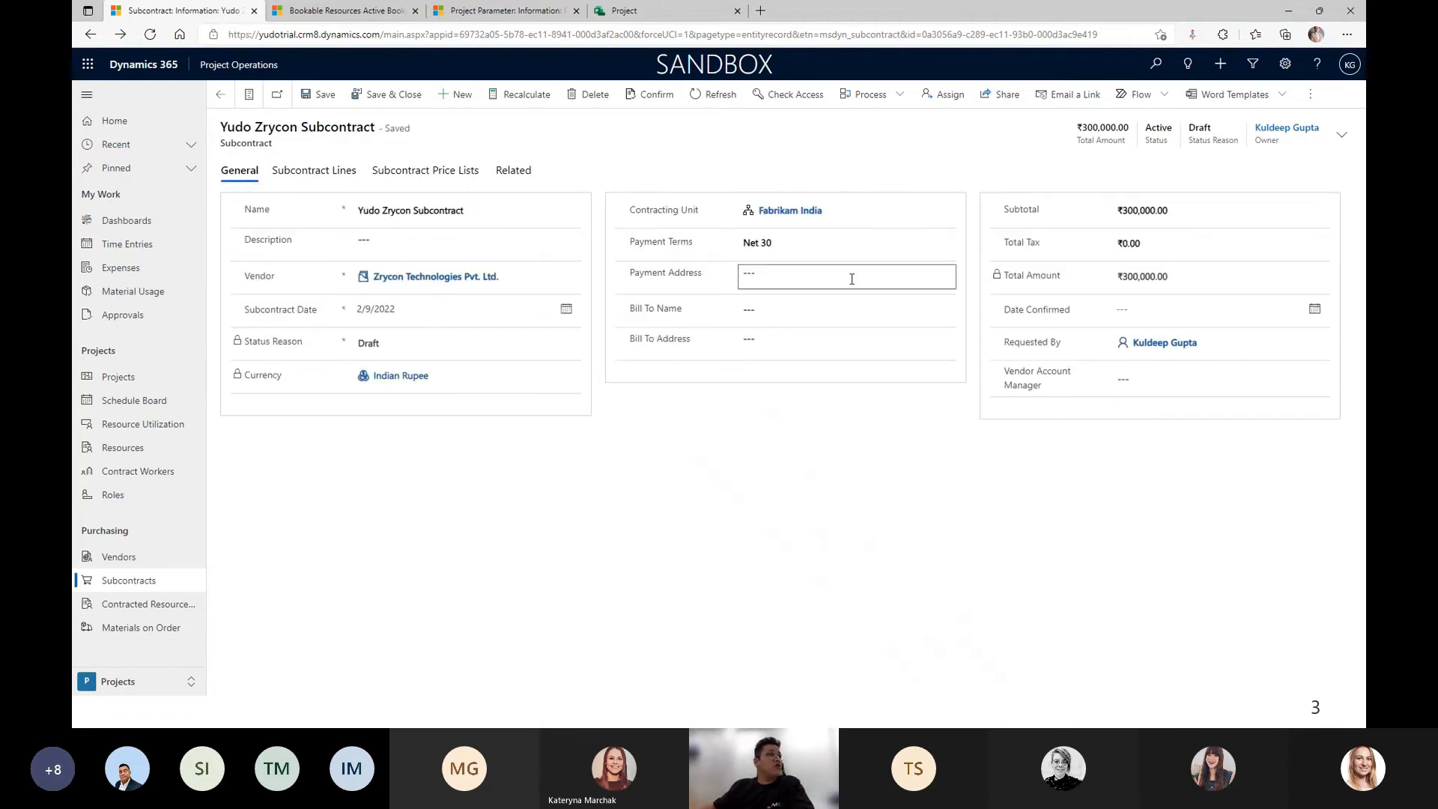
# Confirm the subcontract, set Date Confirmed to 2/9/2022, and save.
pyautogui.click(652, 98)
pyautogui.click(752, 439)
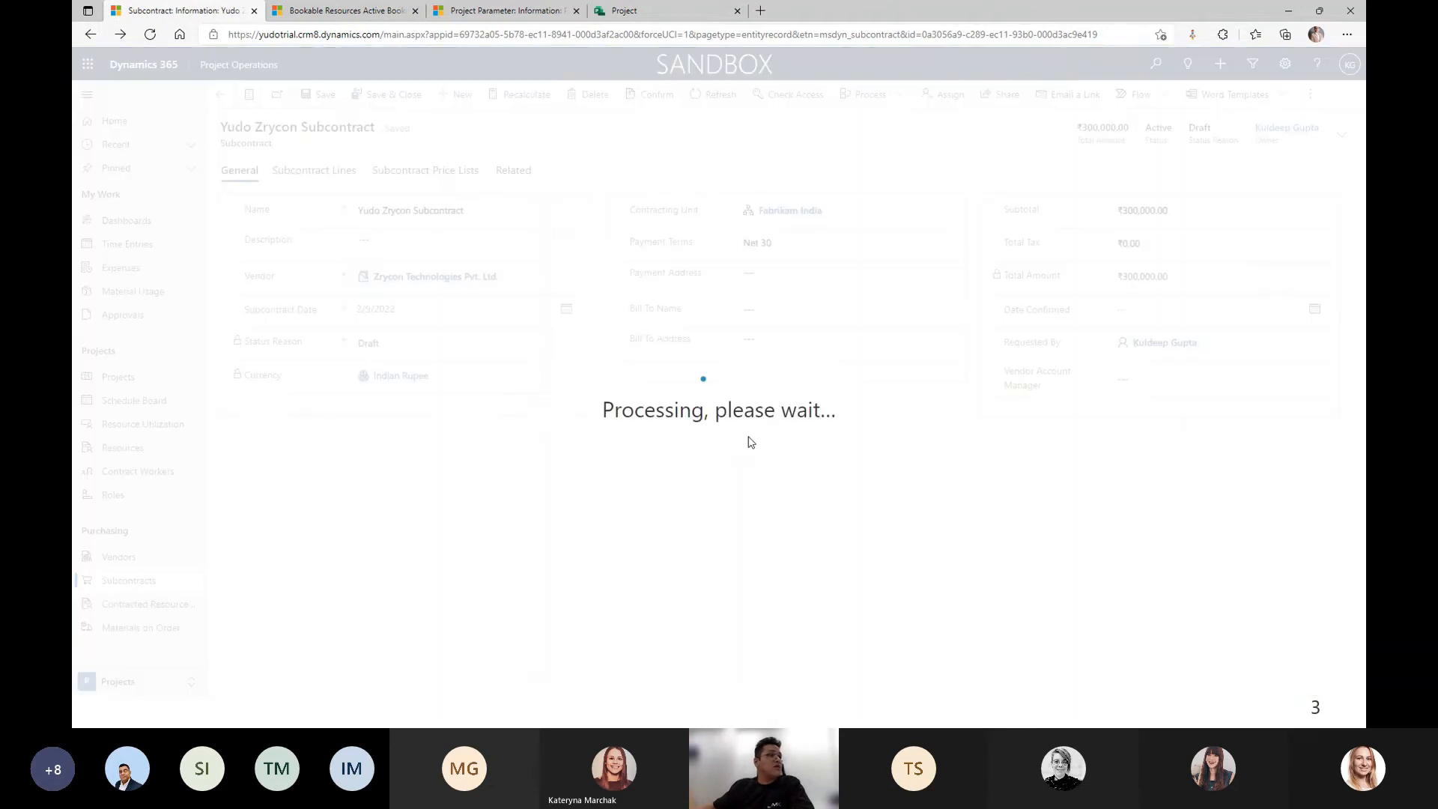
pyautogui.click(1314, 330)
pyautogui.click(1136, 434)
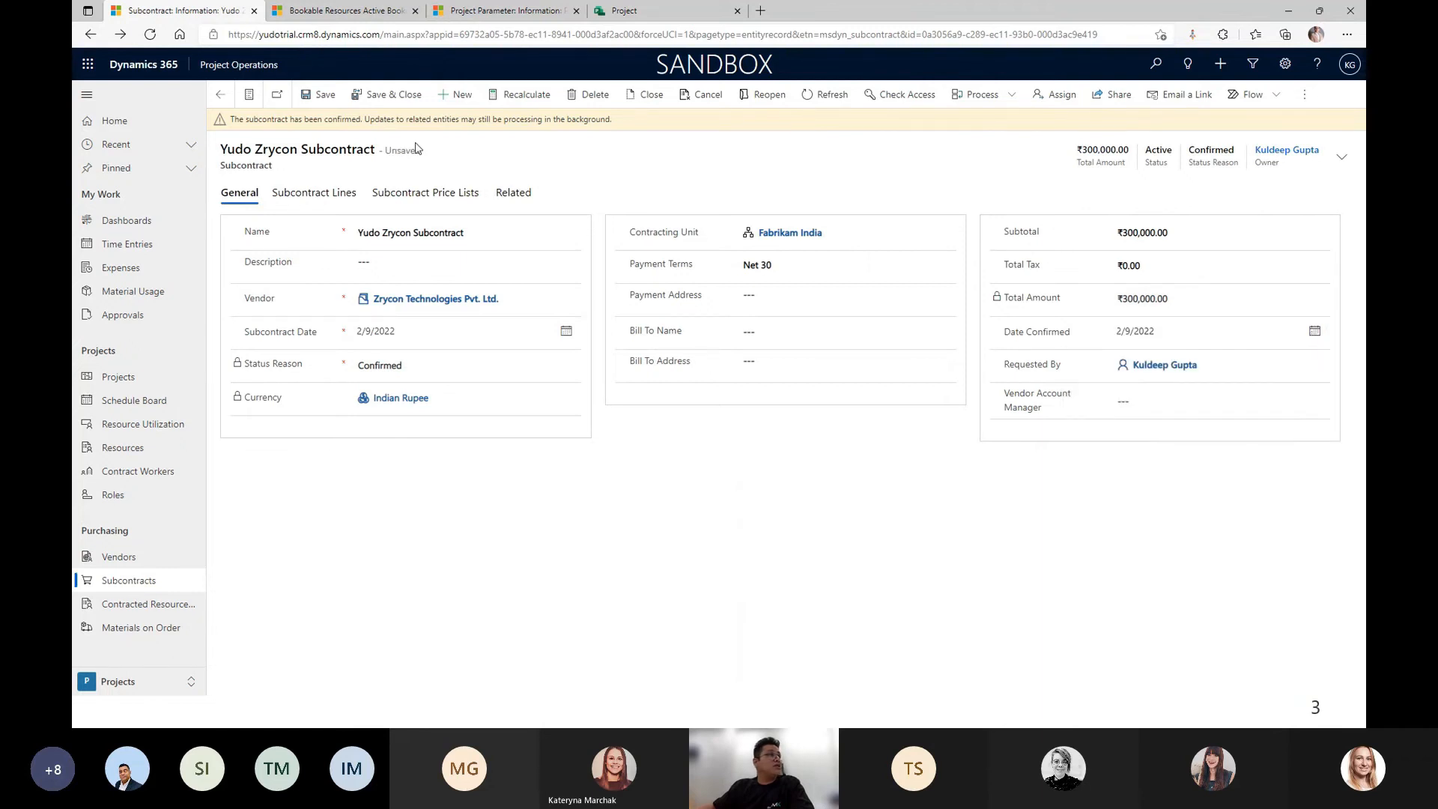
pyautogui.click(320, 95)
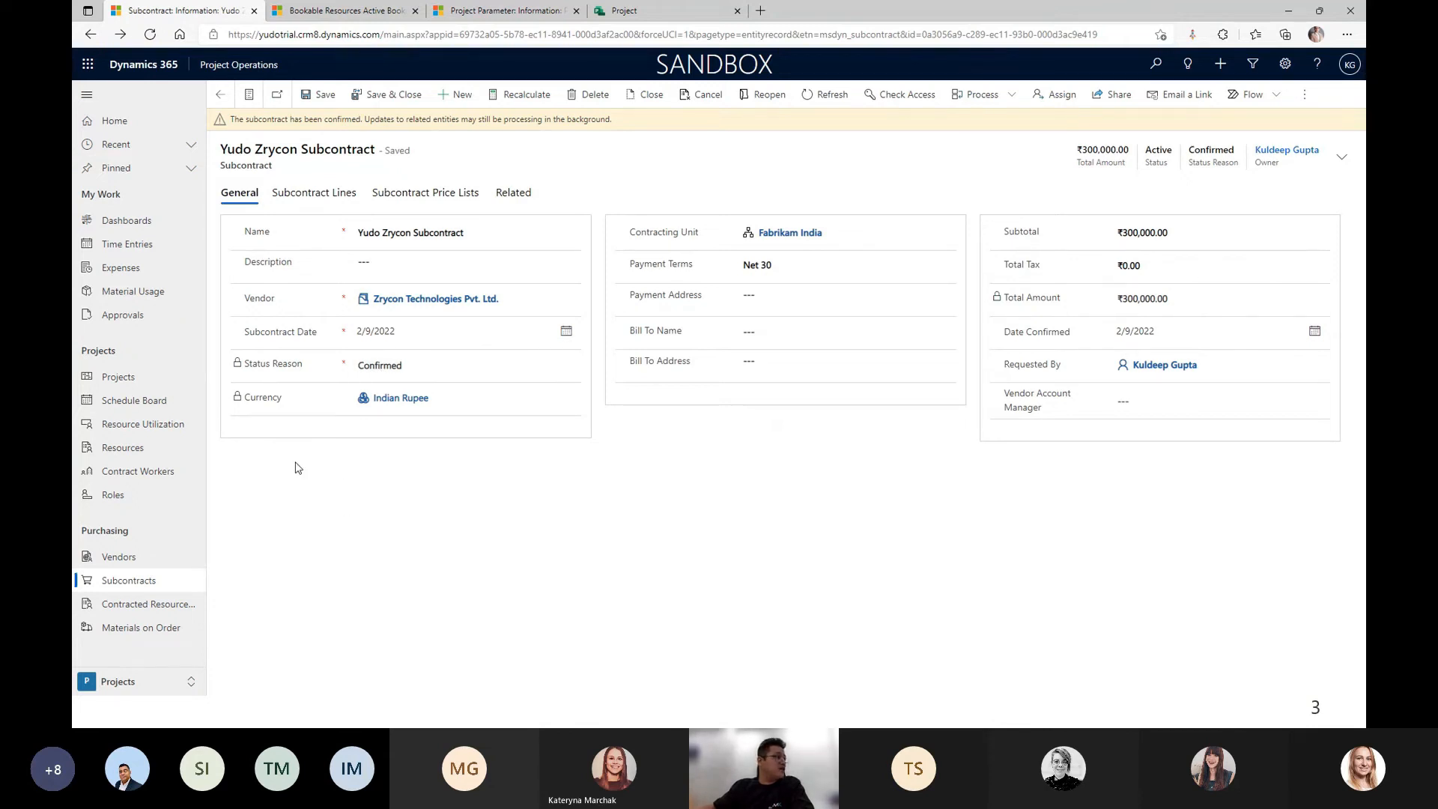
pyautogui.click(127, 681)
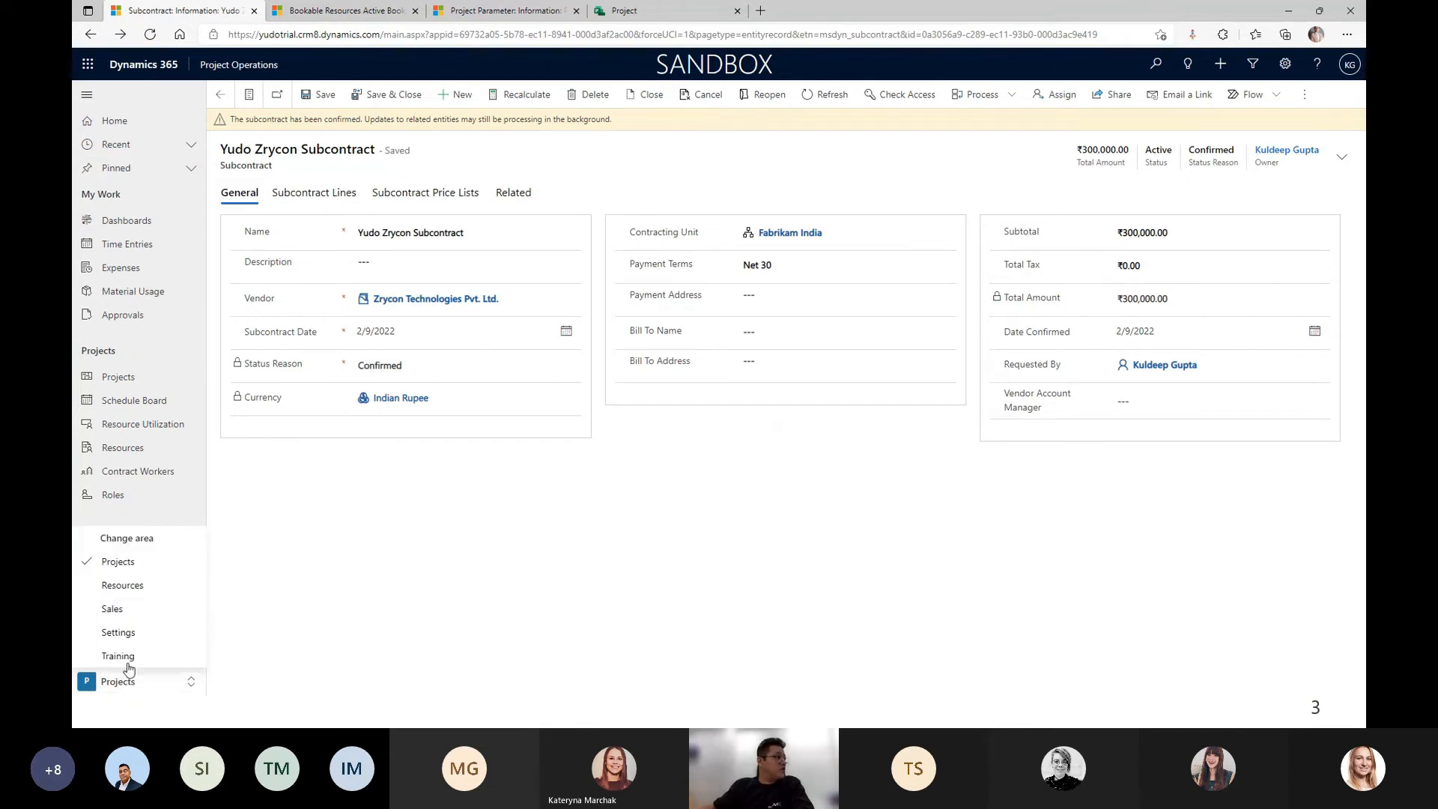
# In Sales, start a new opportunity with topic 'Zrycon Yudo Opportunity'.
pyautogui.click(113, 609)
pyautogui.click(141, 377)
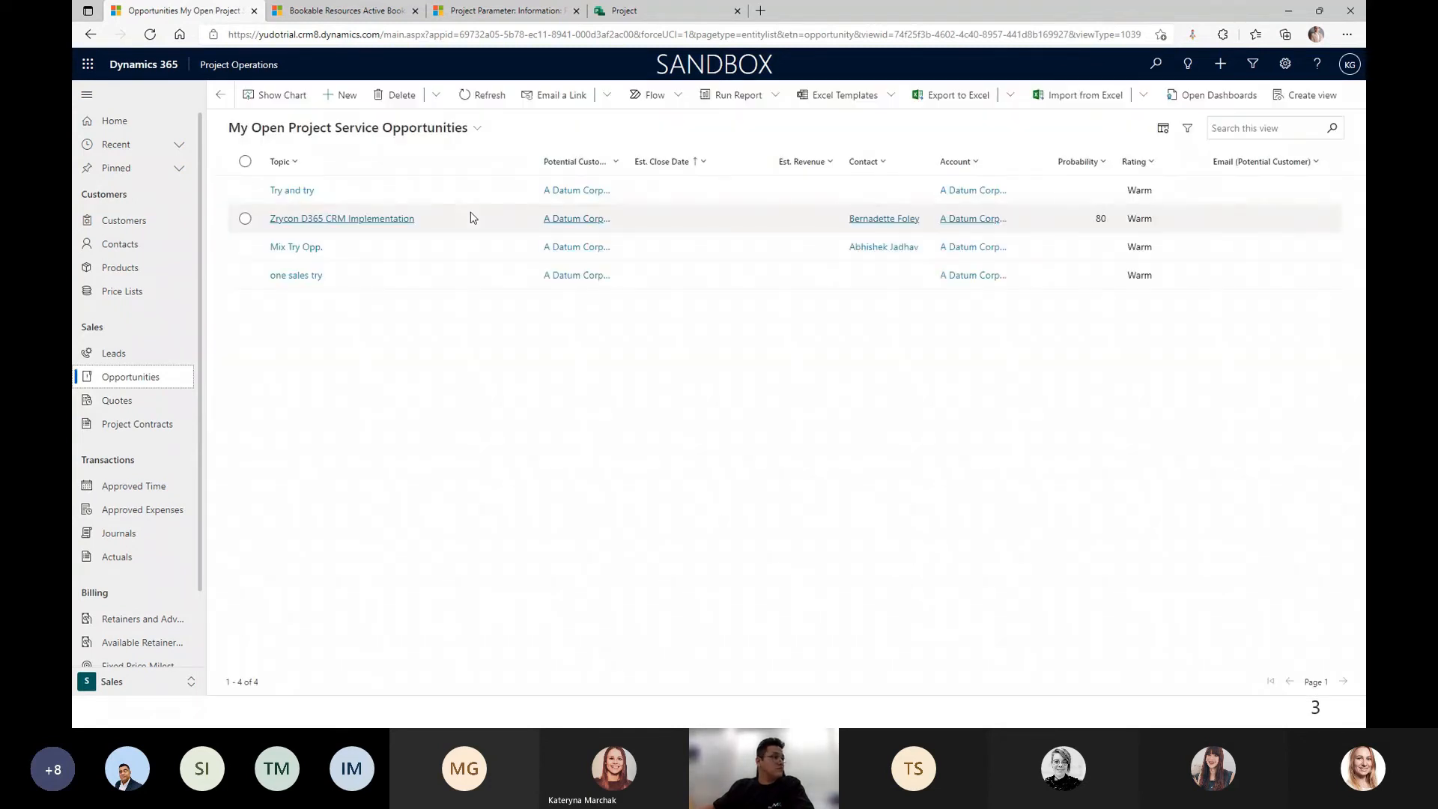
pyautogui.click(348, 93)
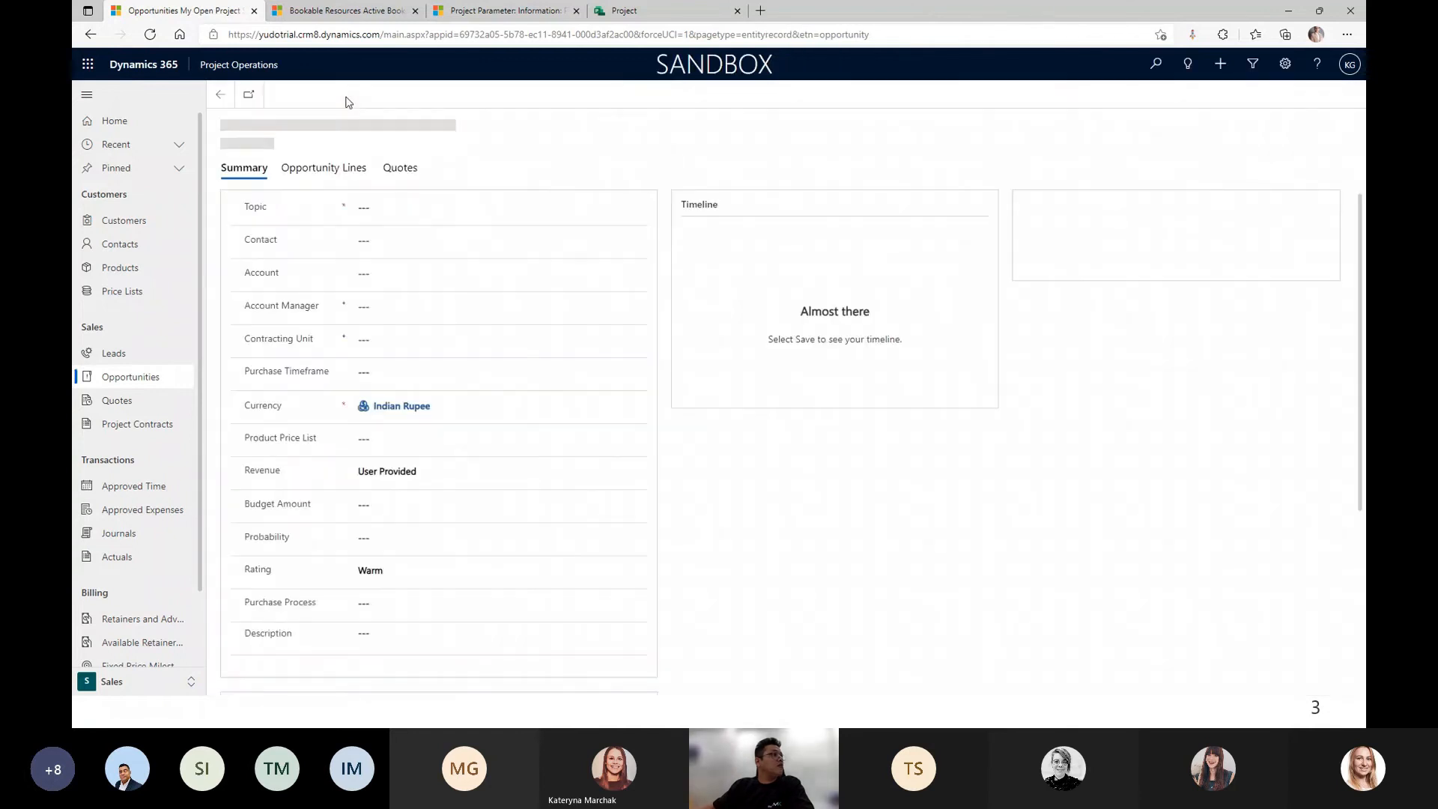
pyautogui.click(378, 210)
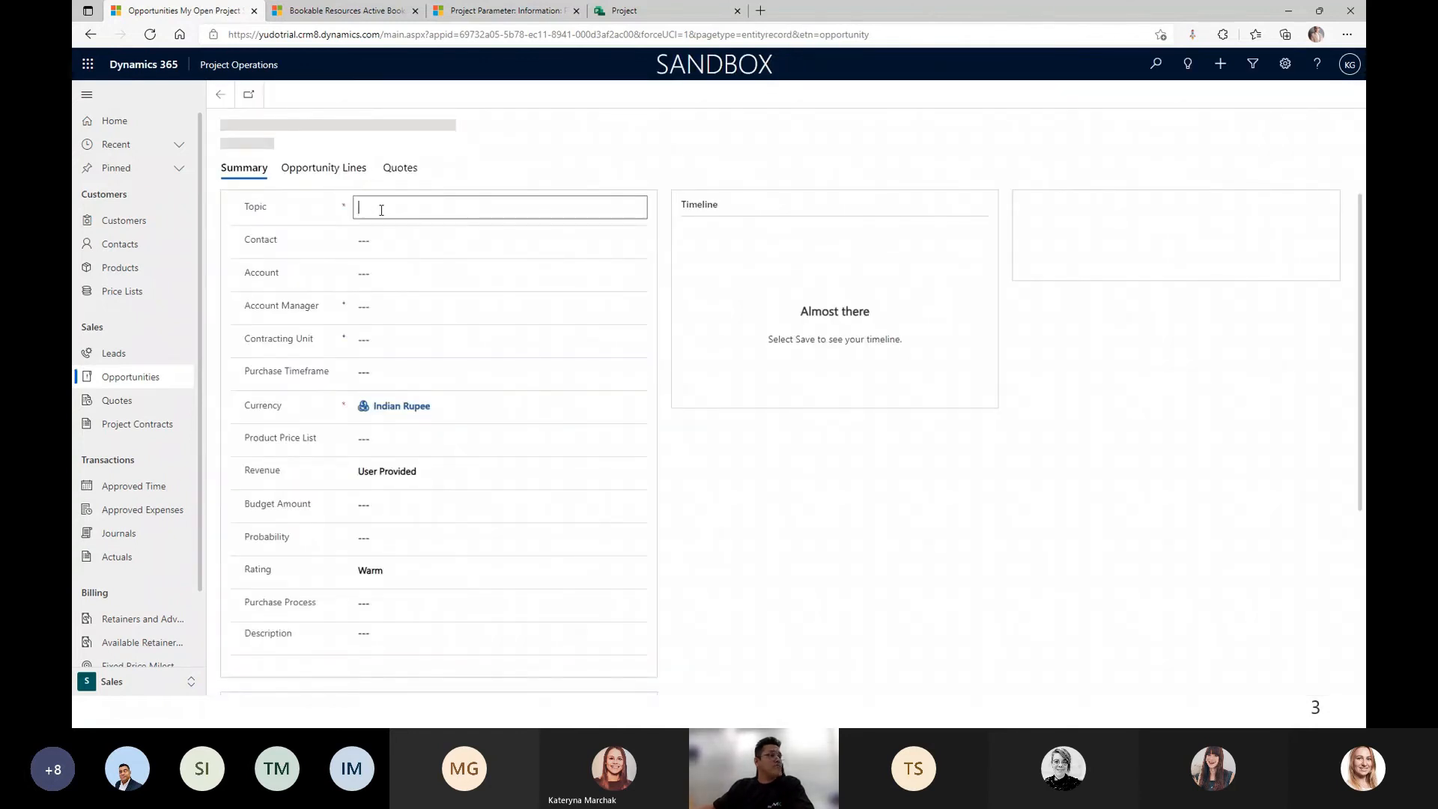
pyautogui.write('Zrycon ')
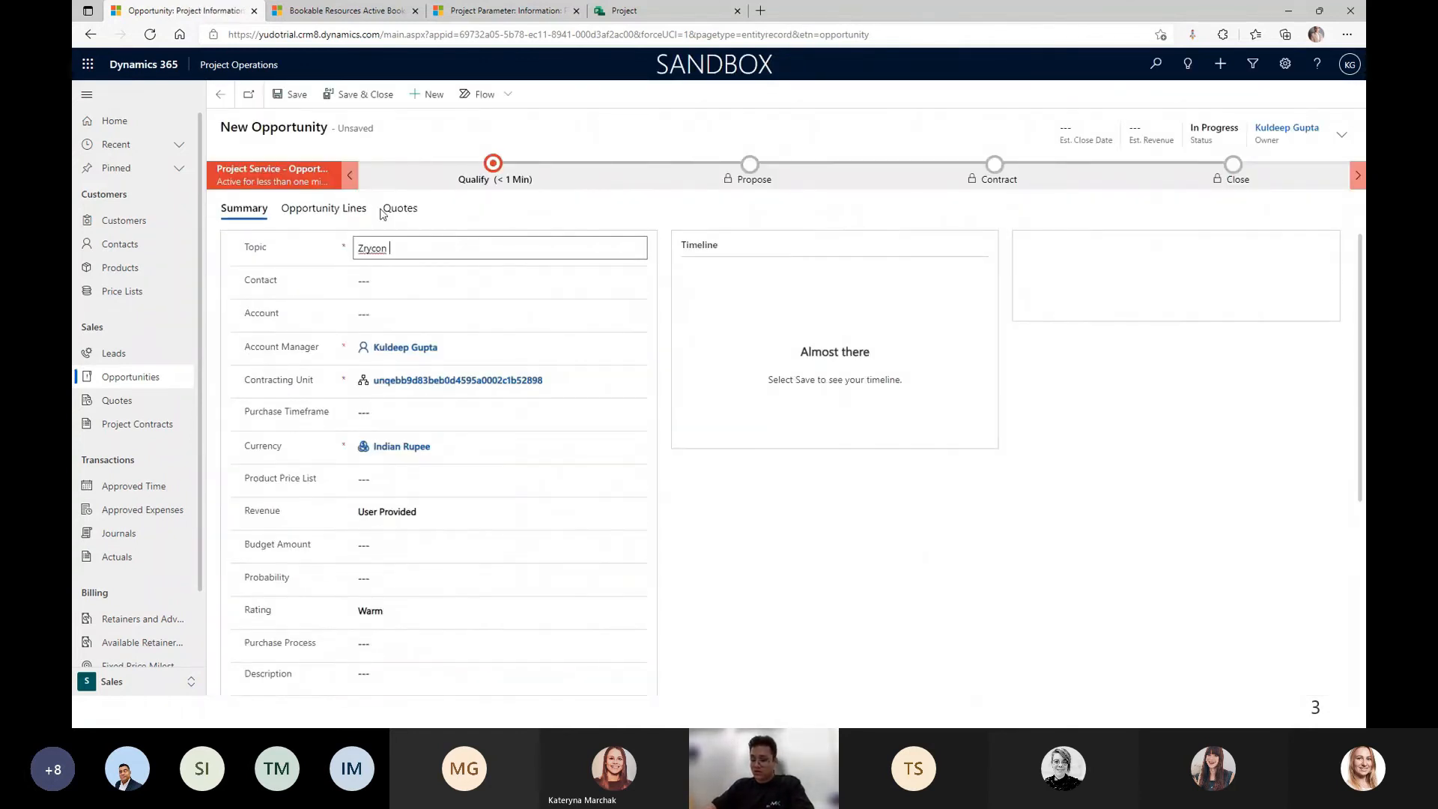
pyautogui.write('Yudo ')
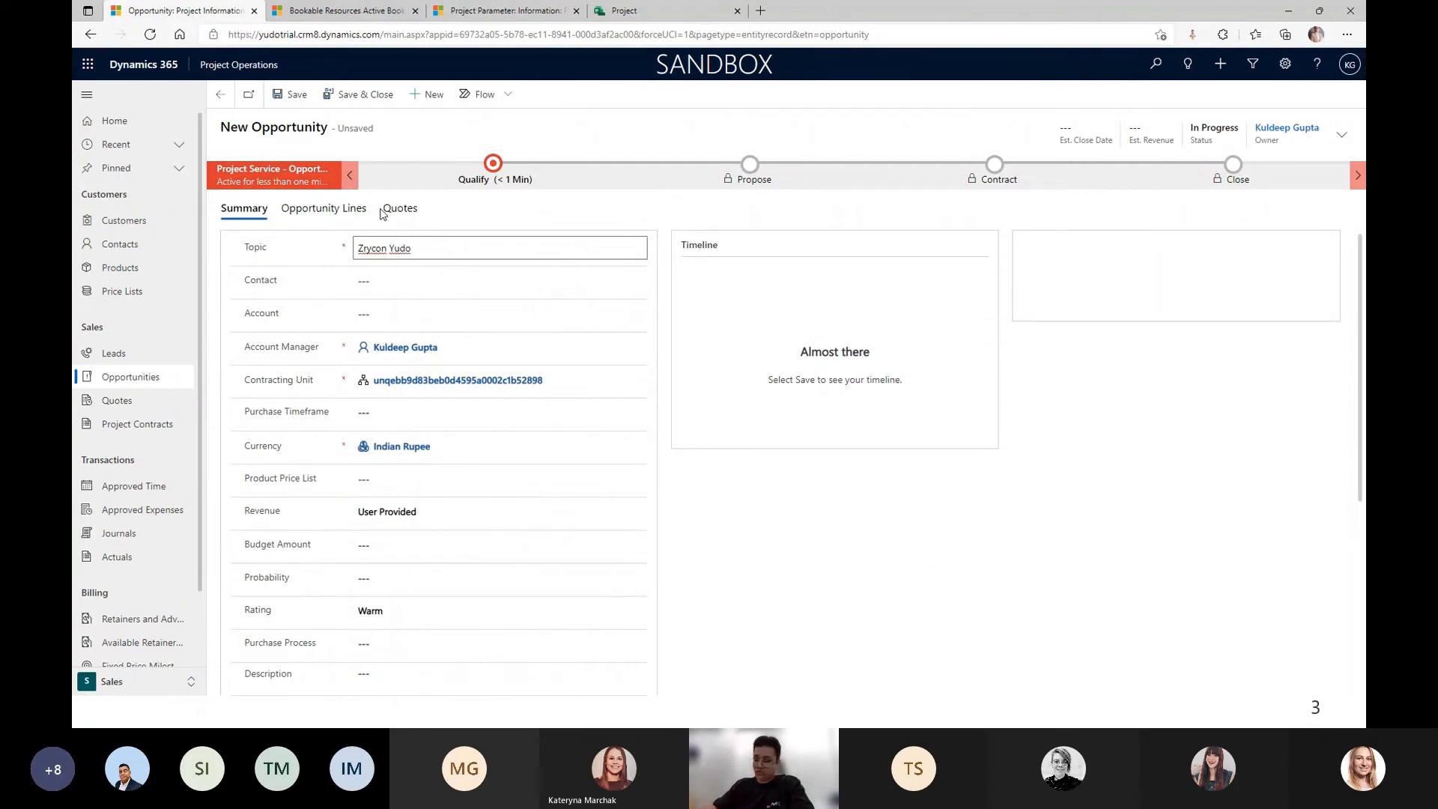
pyautogui.write('Opportunity')
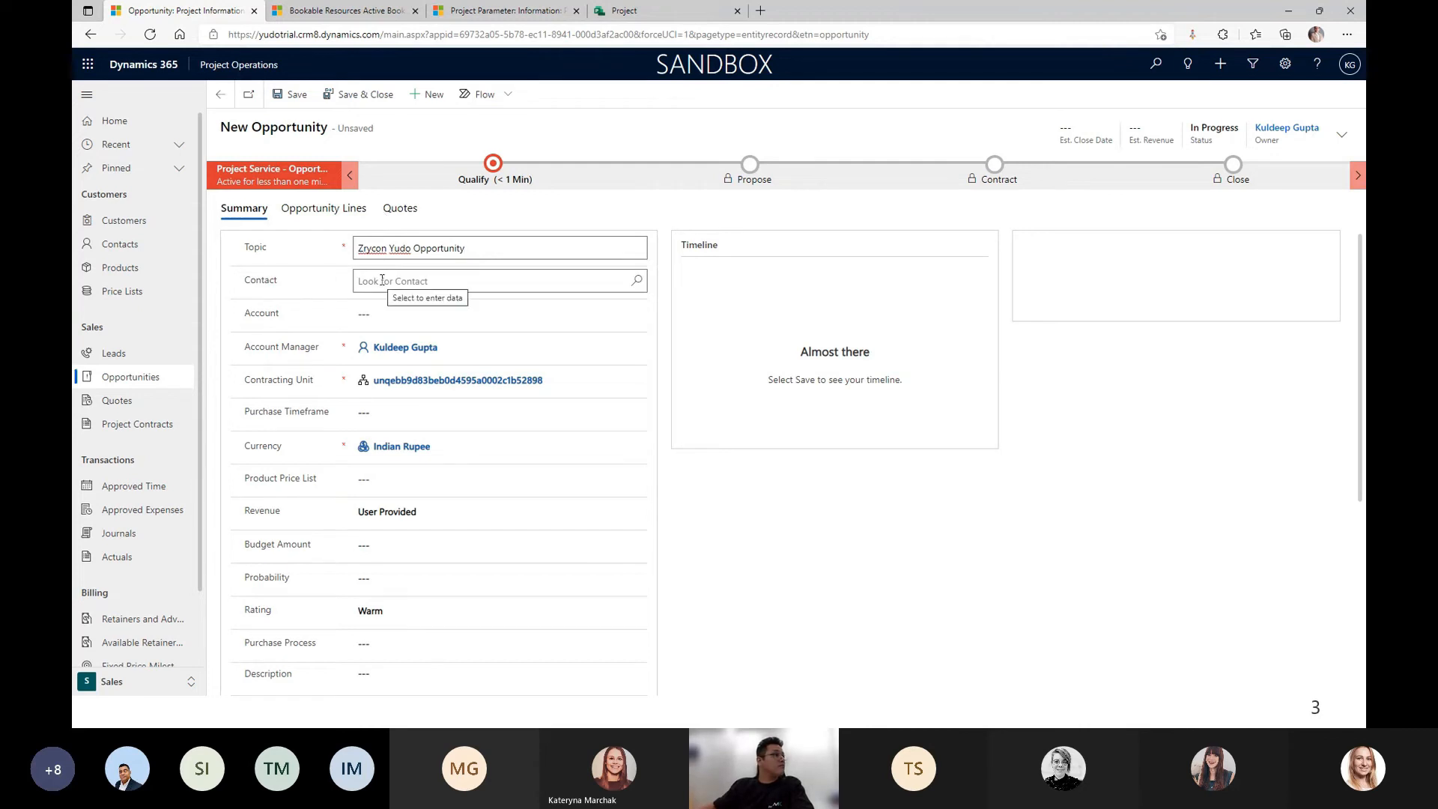
# Set the account to A Datum Corporation and the contracting unit to Fabrikam India.
pyautogui.click(431, 318)
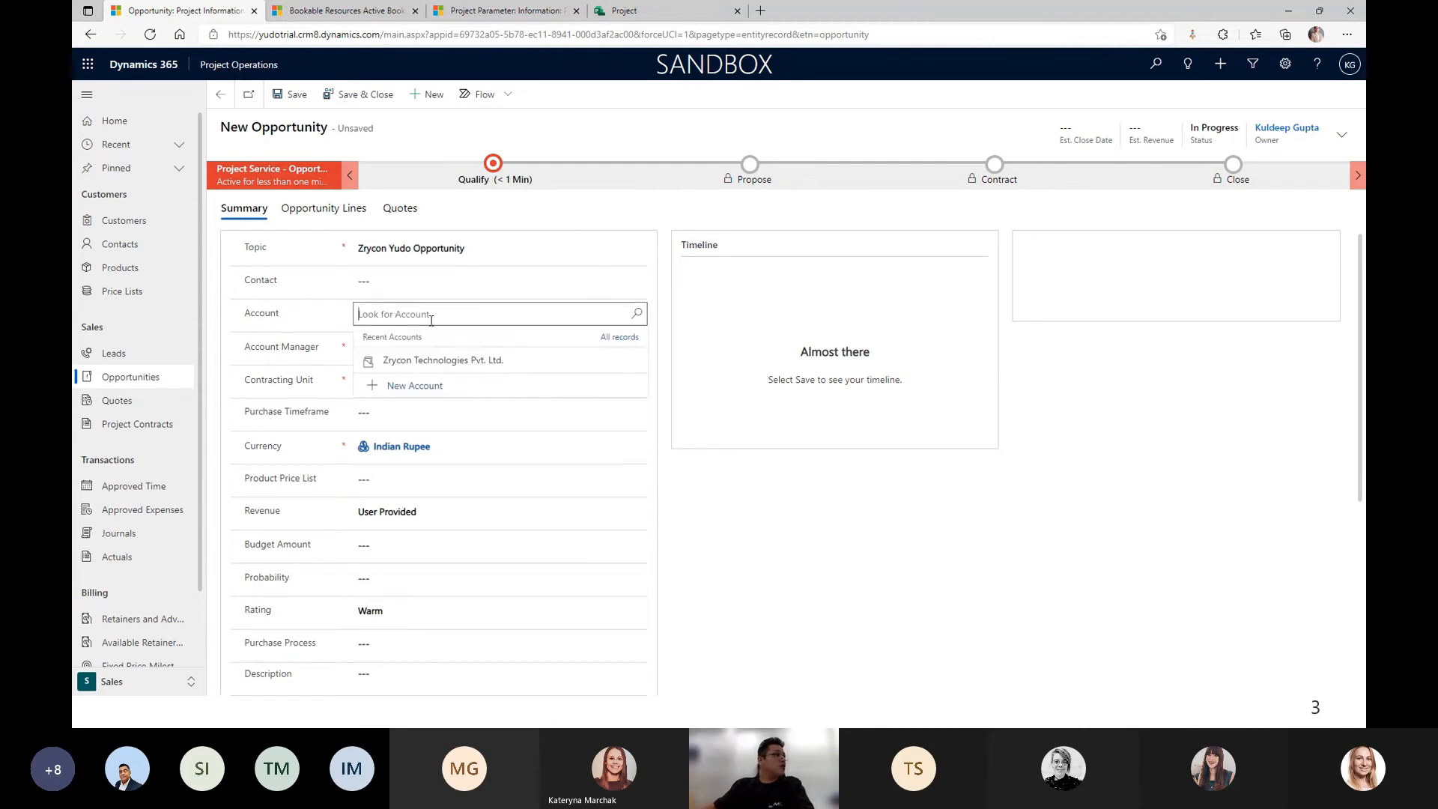
pyautogui.click(442, 360)
pyautogui.click(508, 314)
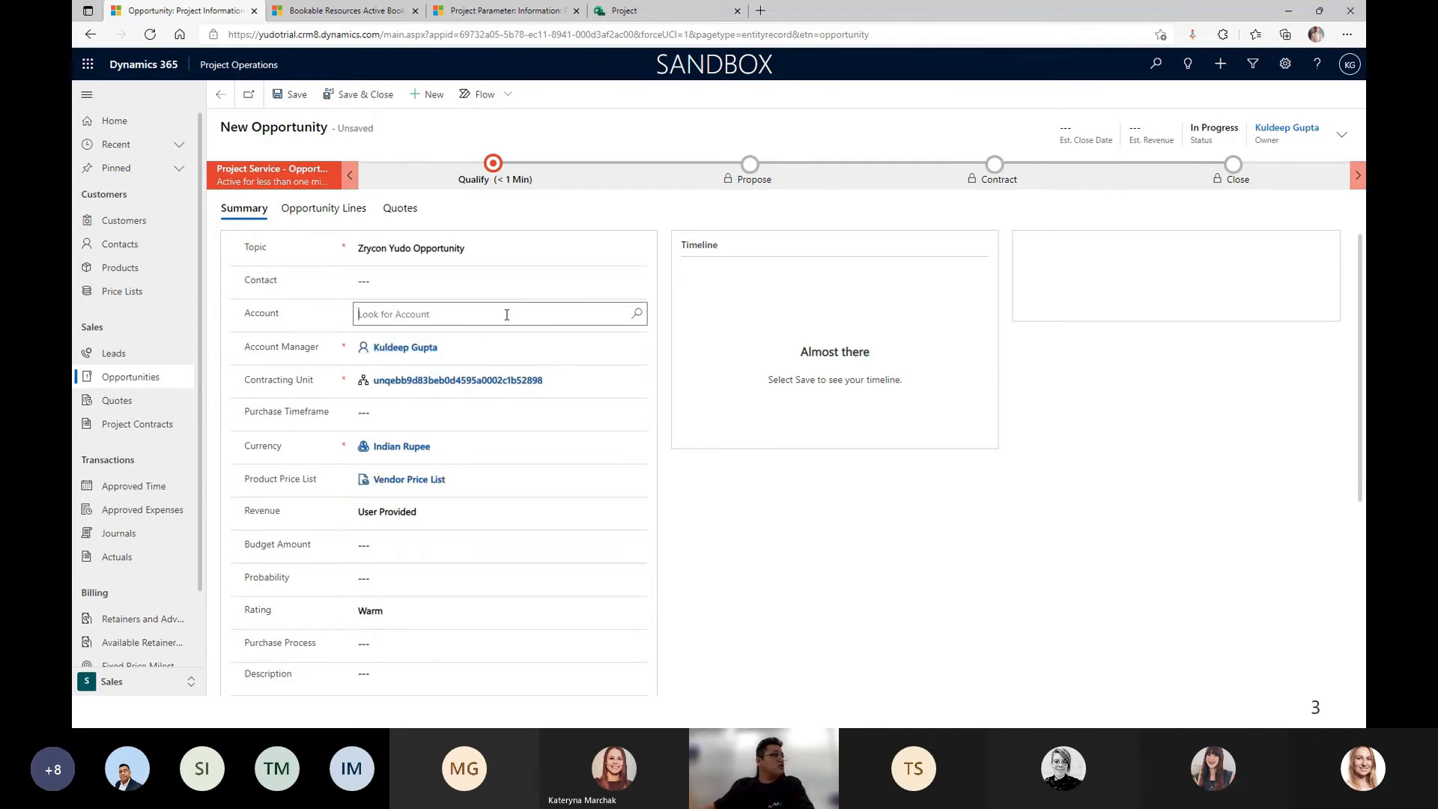
pyautogui.write('a')
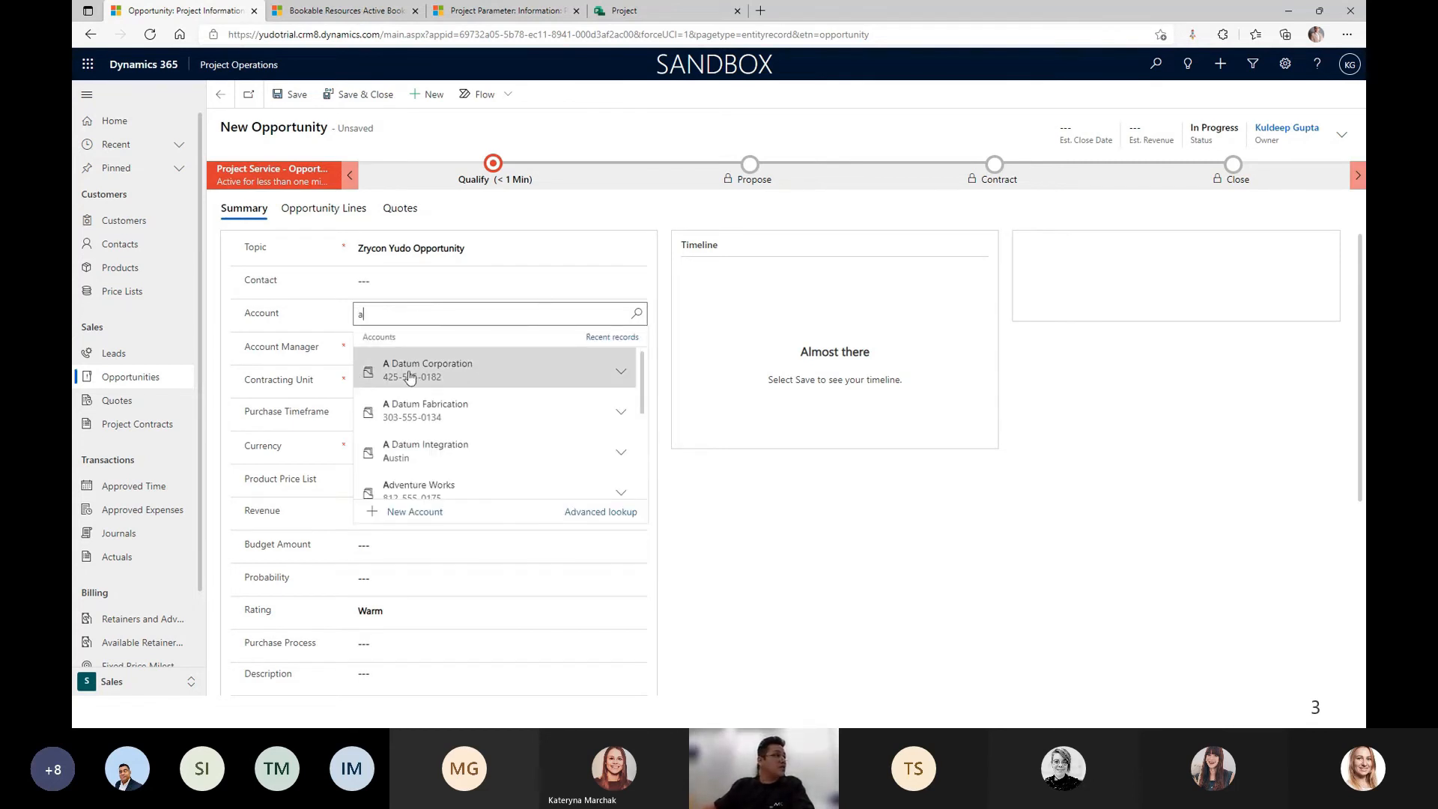
pyautogui.click(426, 369)
pyautogui.click(554, 379)
pyautogui.click(547, 380)
pyautogui.write('fabrik')
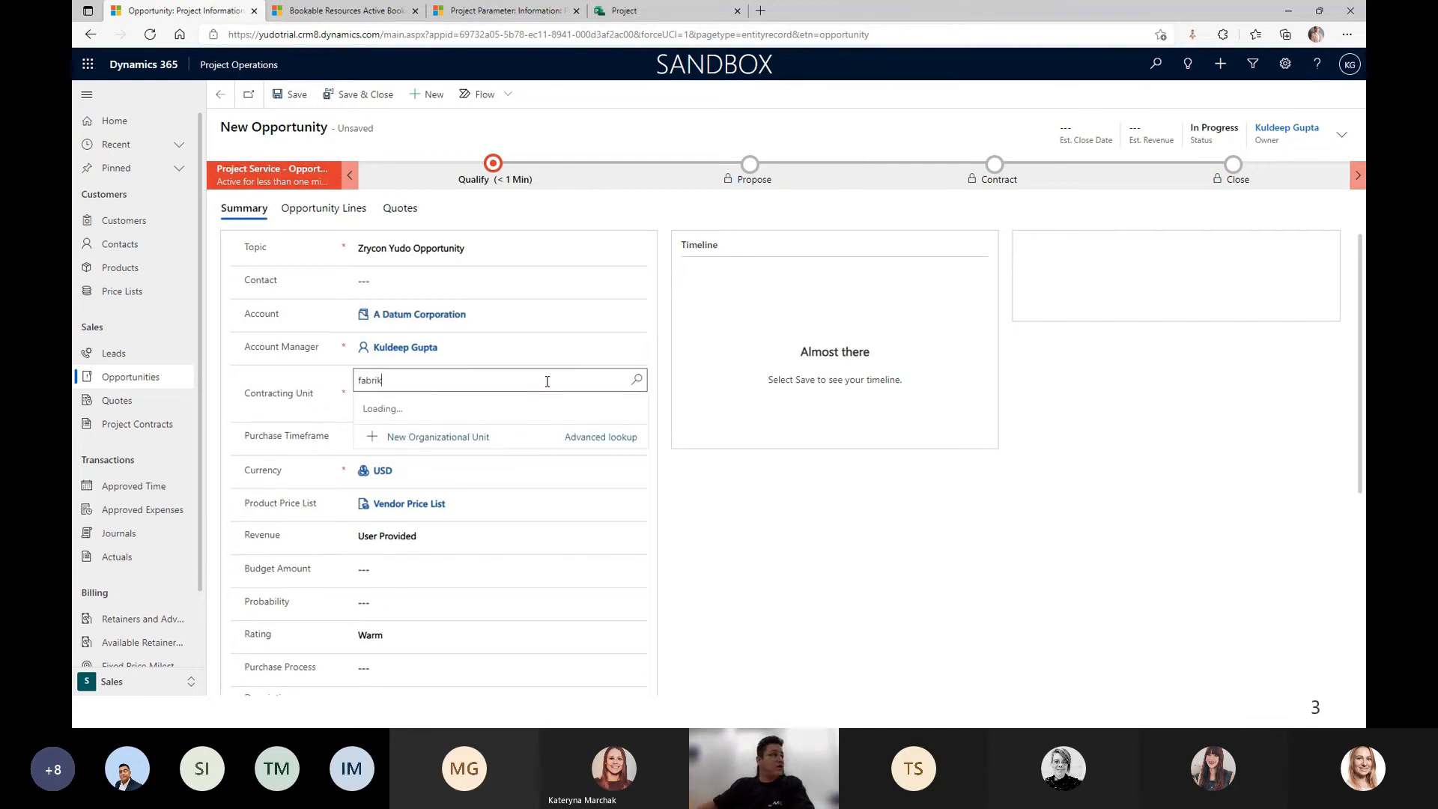
pyautogui.click(464, 505)
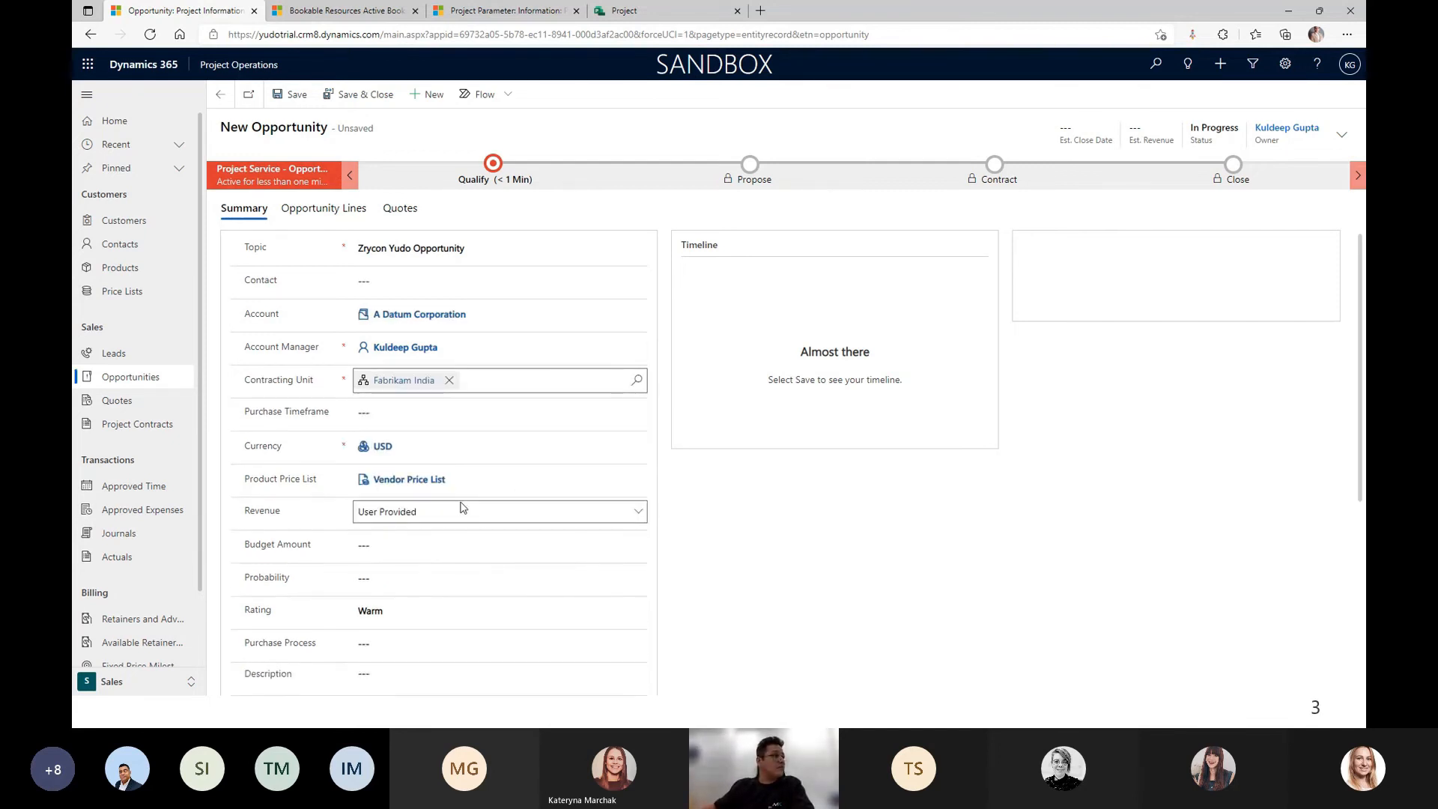
# Set currency to Indian Rupee and budget amount to 600000, then save the opportunity.
pyautogui.click(405, 447)
pyautogui.write('indi')
pyautogui.click(415, 494)
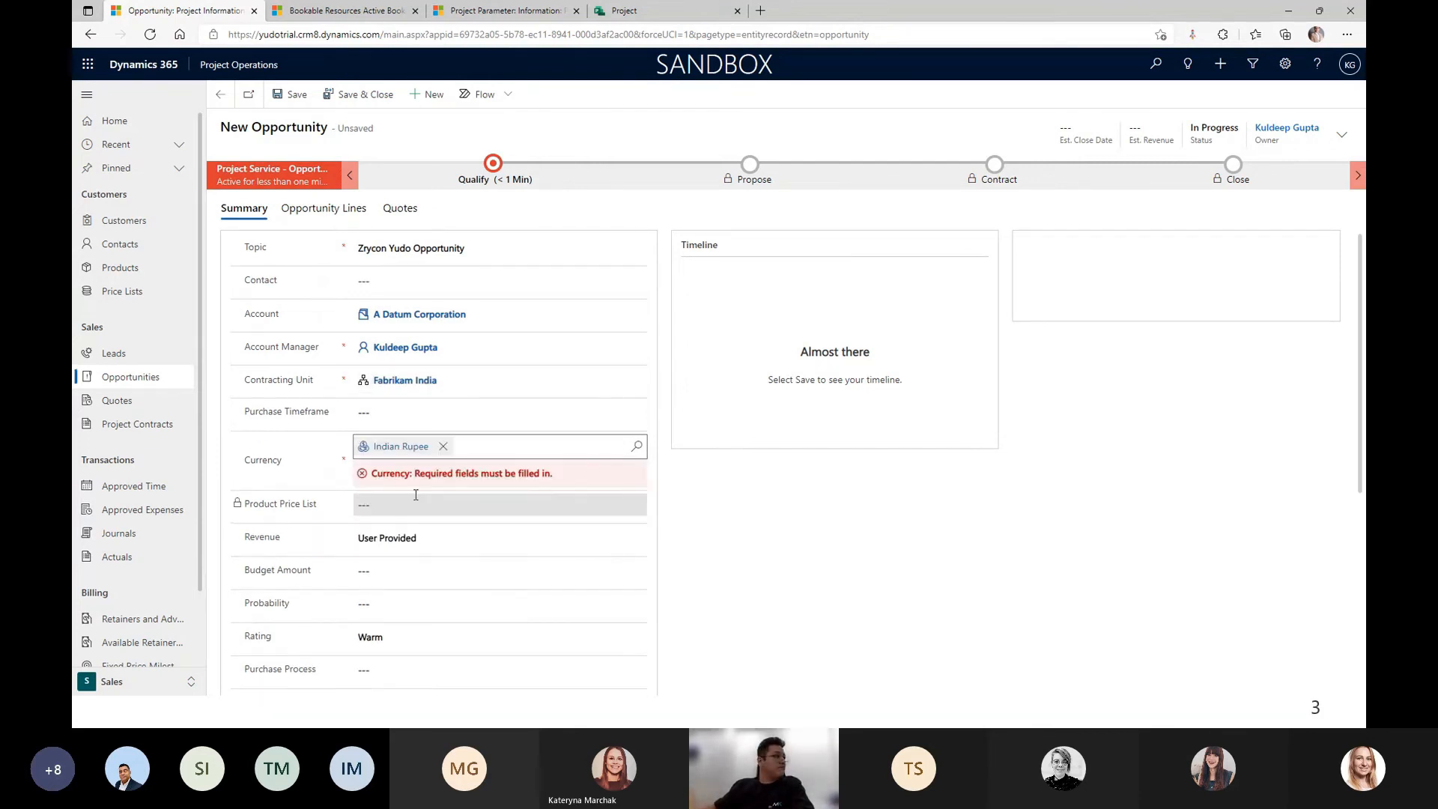
pyautogui.click(405, 544)
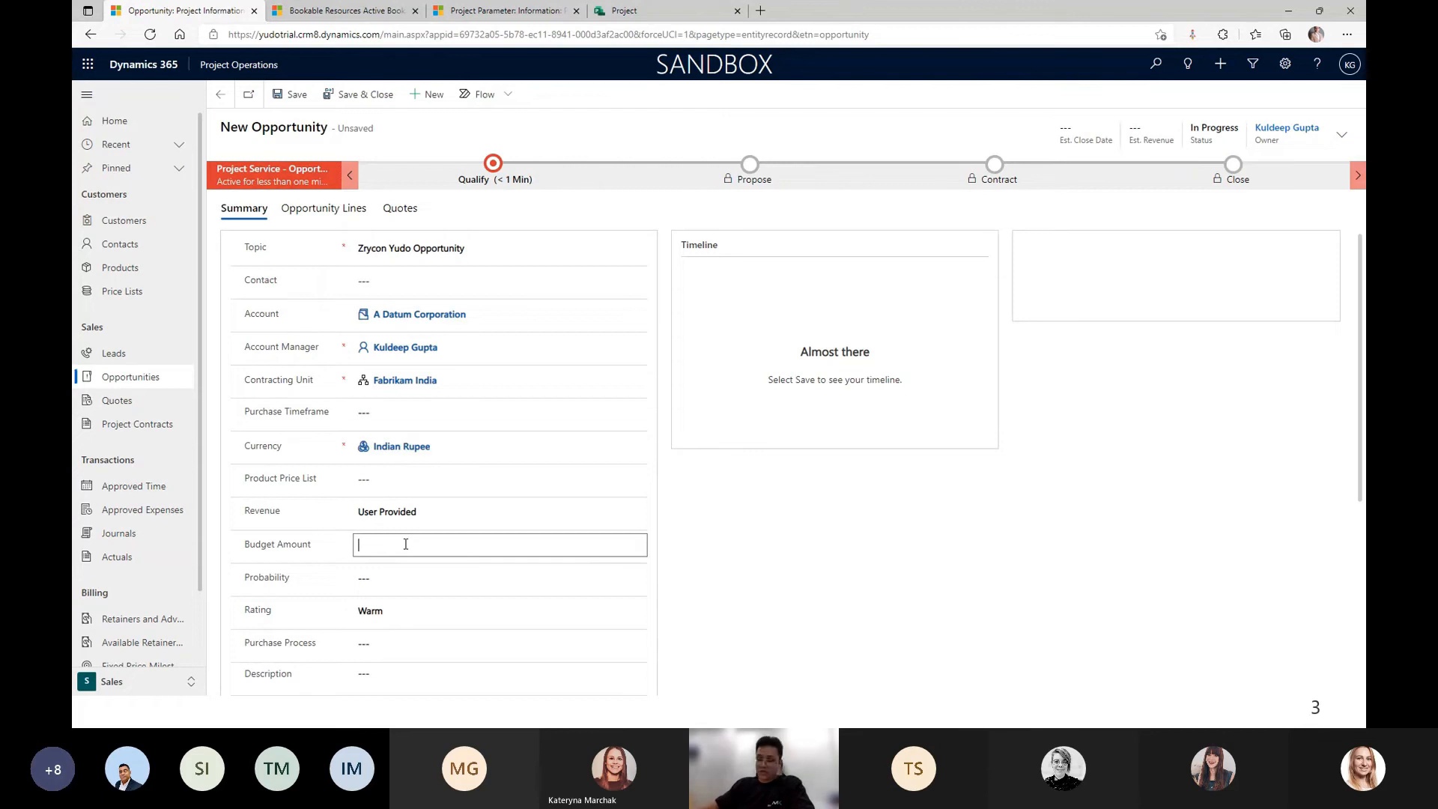
pyautogui.write('600000')
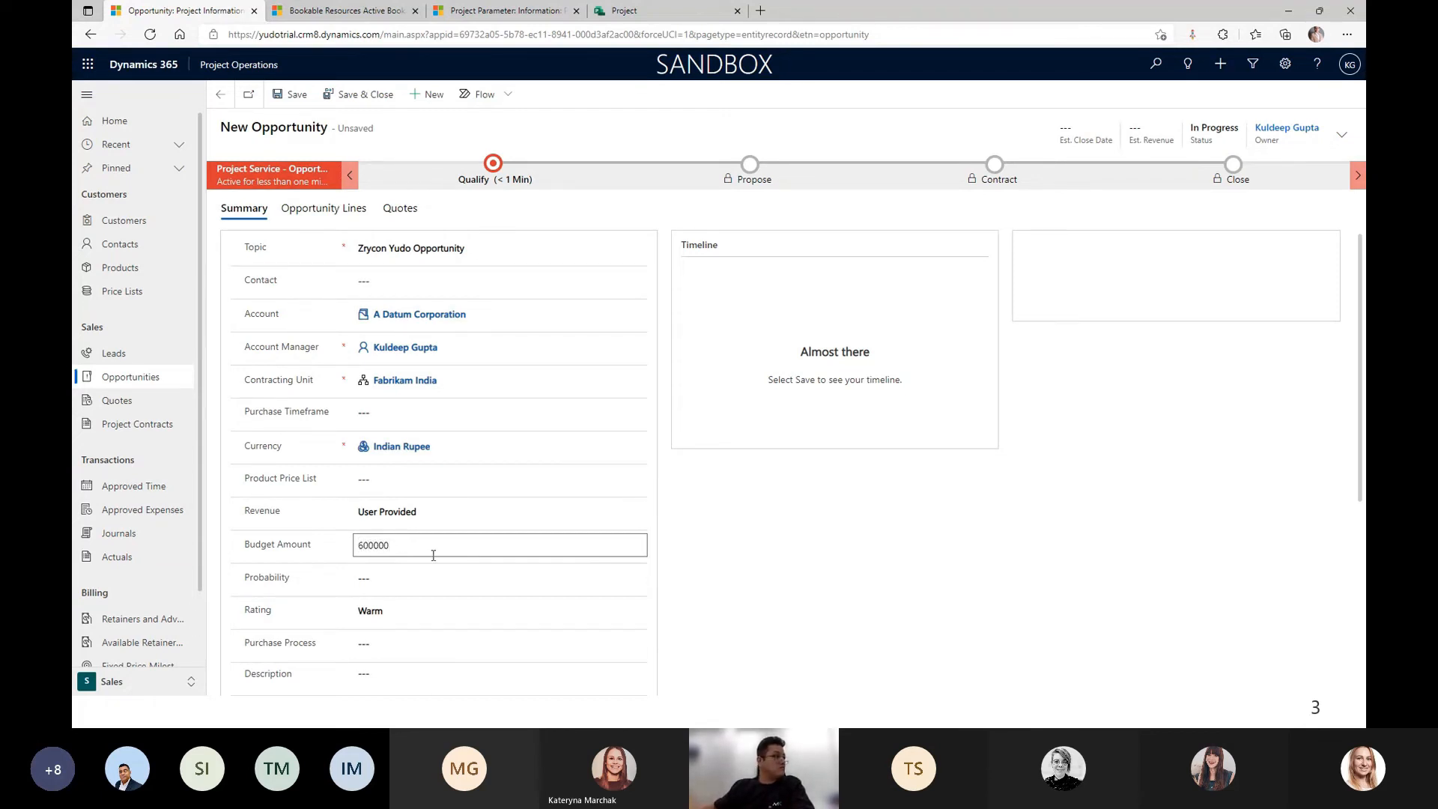
pyautogui.click(769, 556)
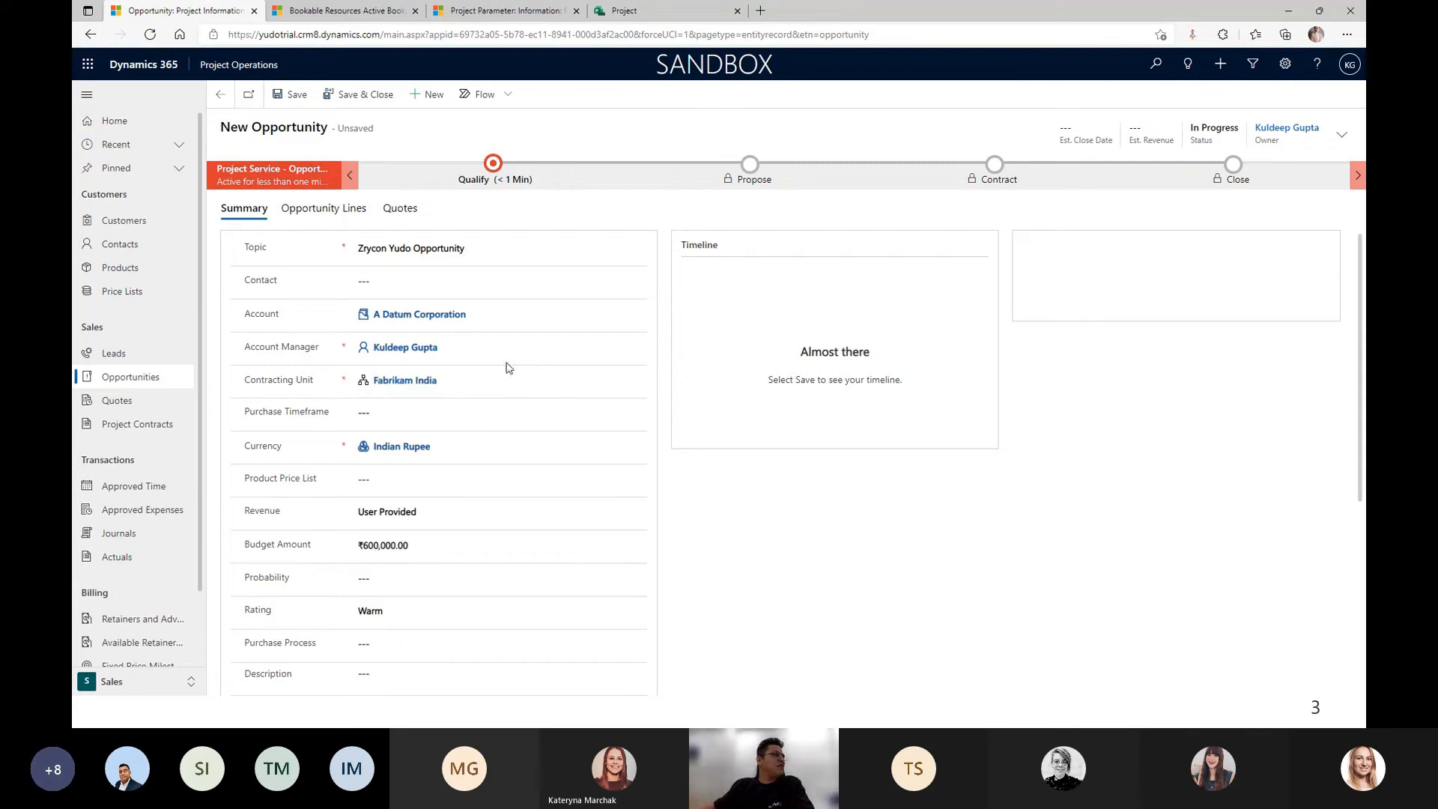
pyautogui.click(291, 95)
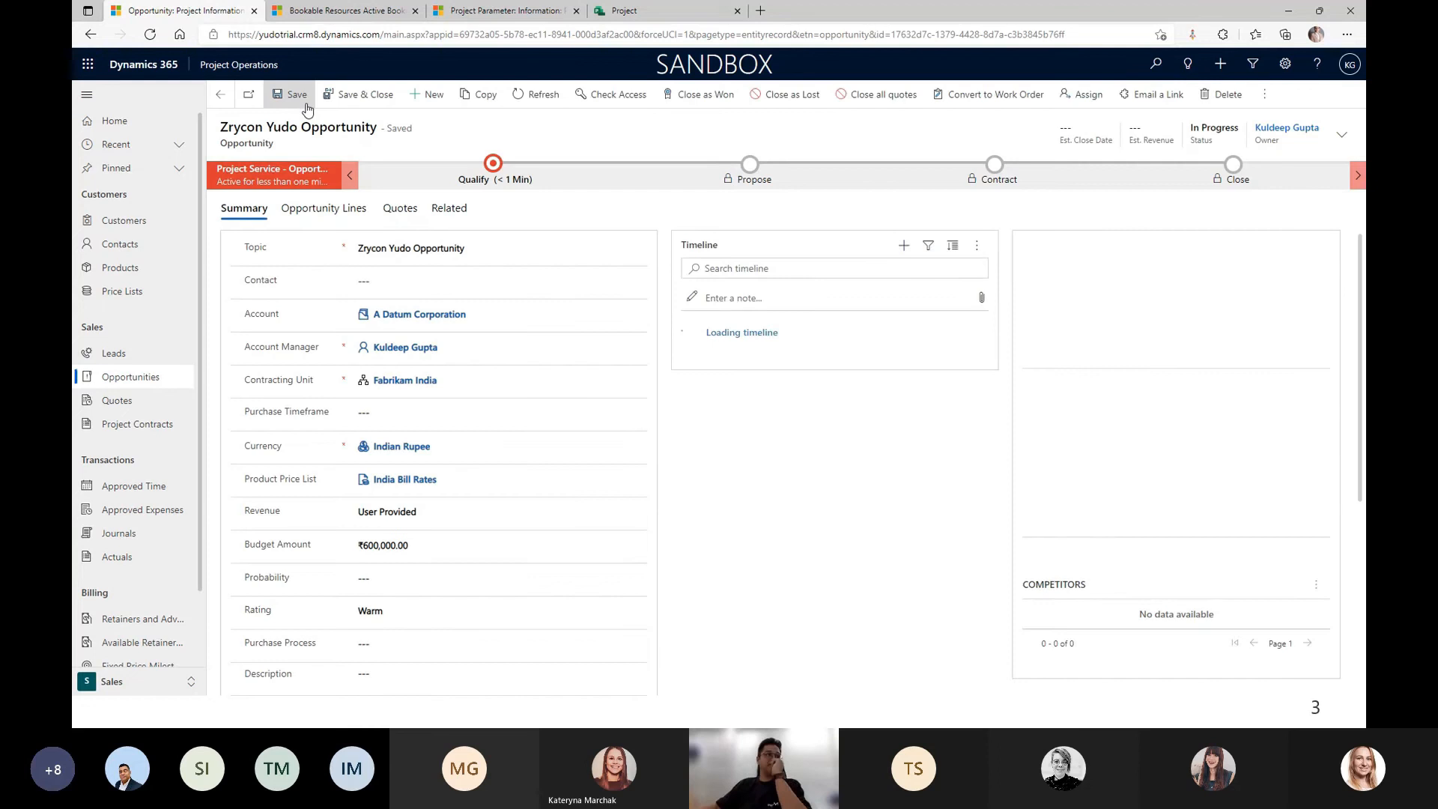
# Advance the opportunity past the Qualify stage and create a new quote.
pyautogui.click(492, 172)
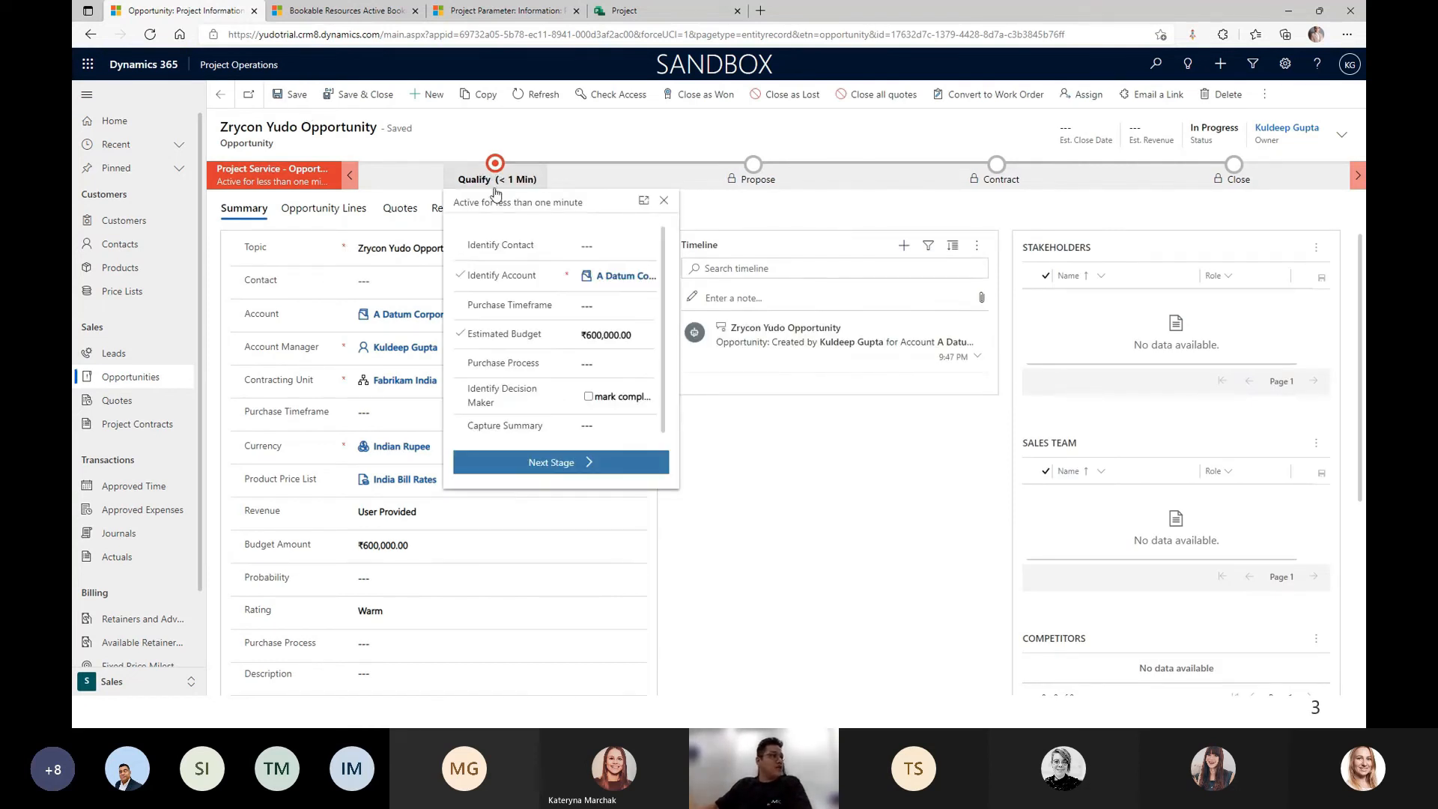
pyautogui.click(569, 464)
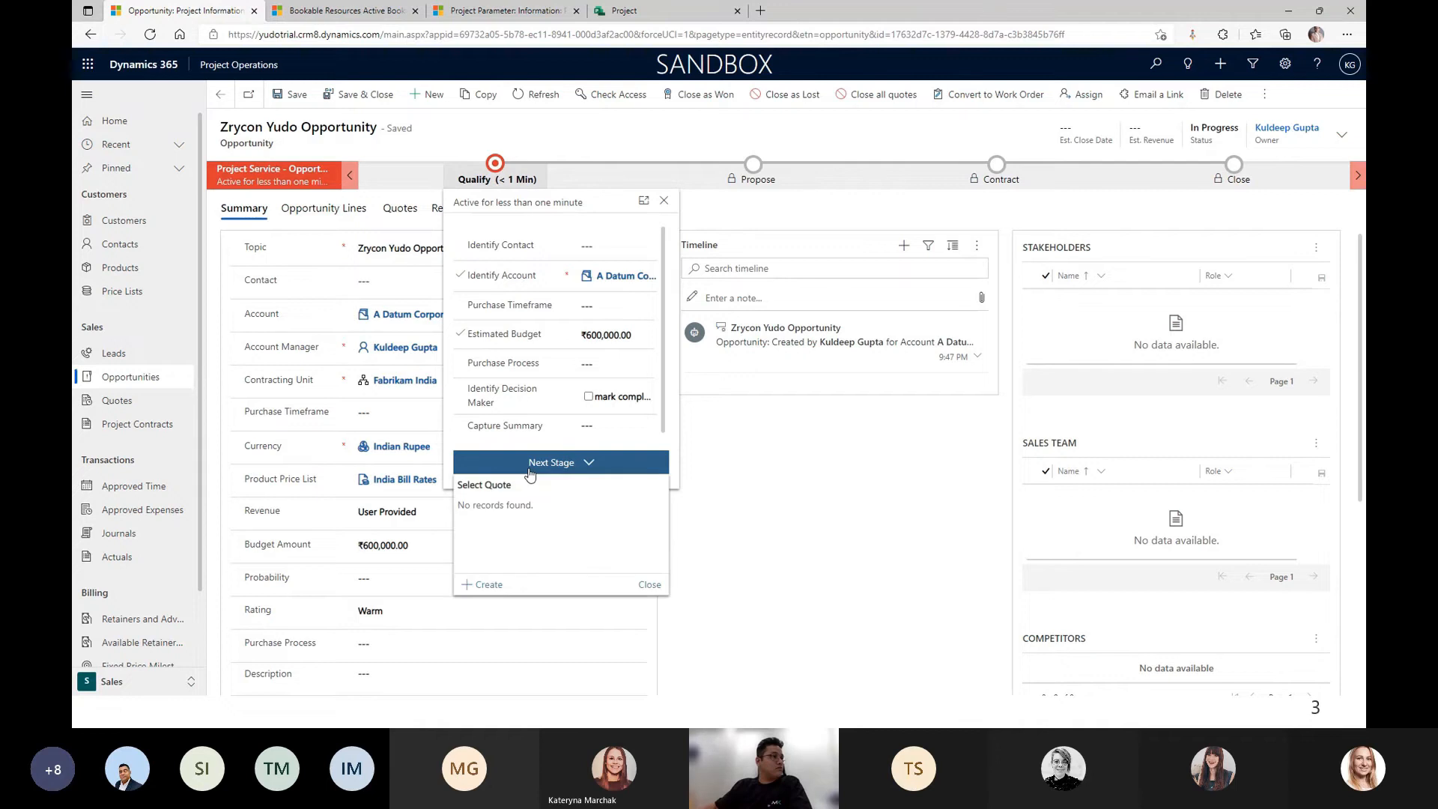
pyautogui.click(483, 586)
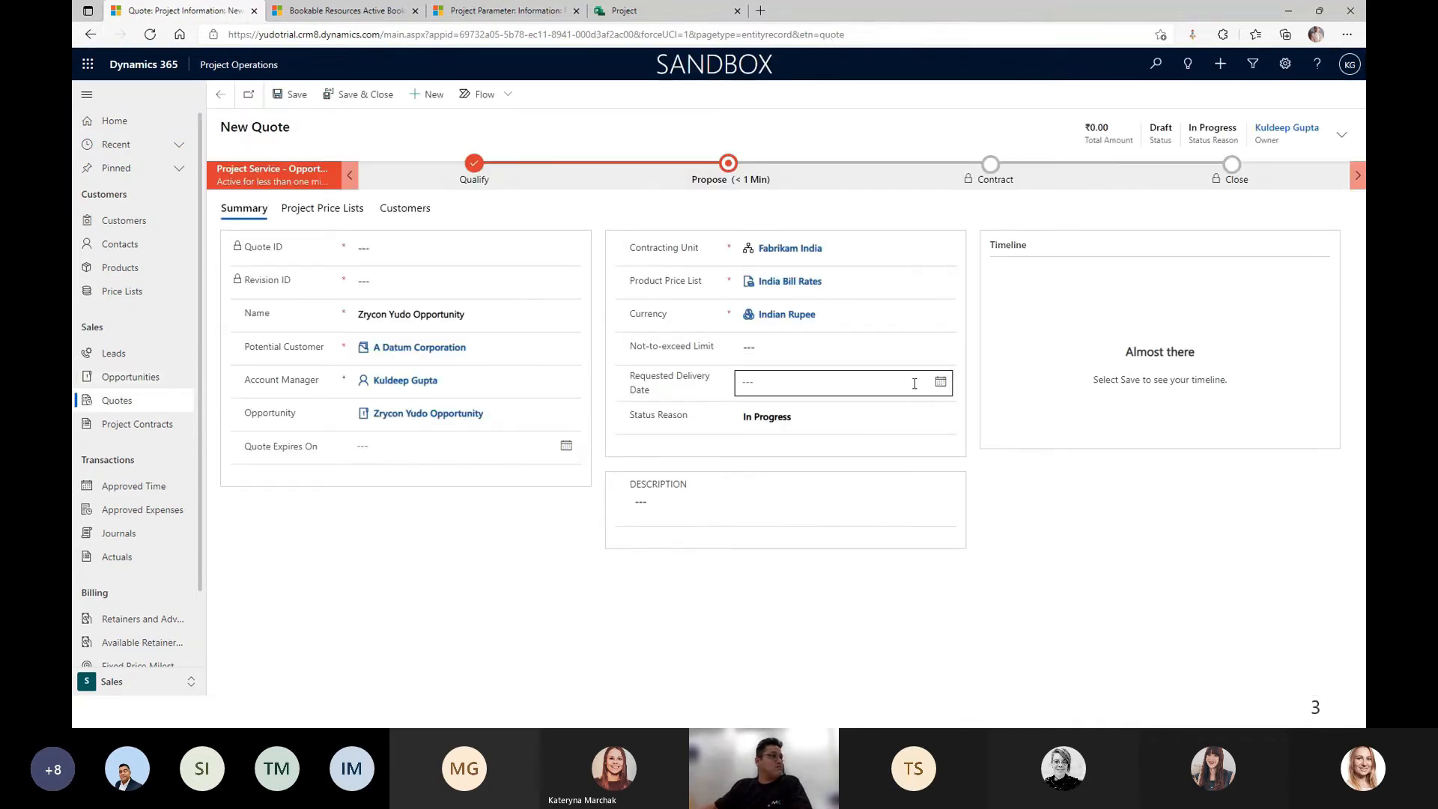
# Set requested delivery to 5/31/2022 and expiry to 2/18/2022, save, and view quote lines.
pyautogui.click(937, 383)
pyautogui.click(865, 416)
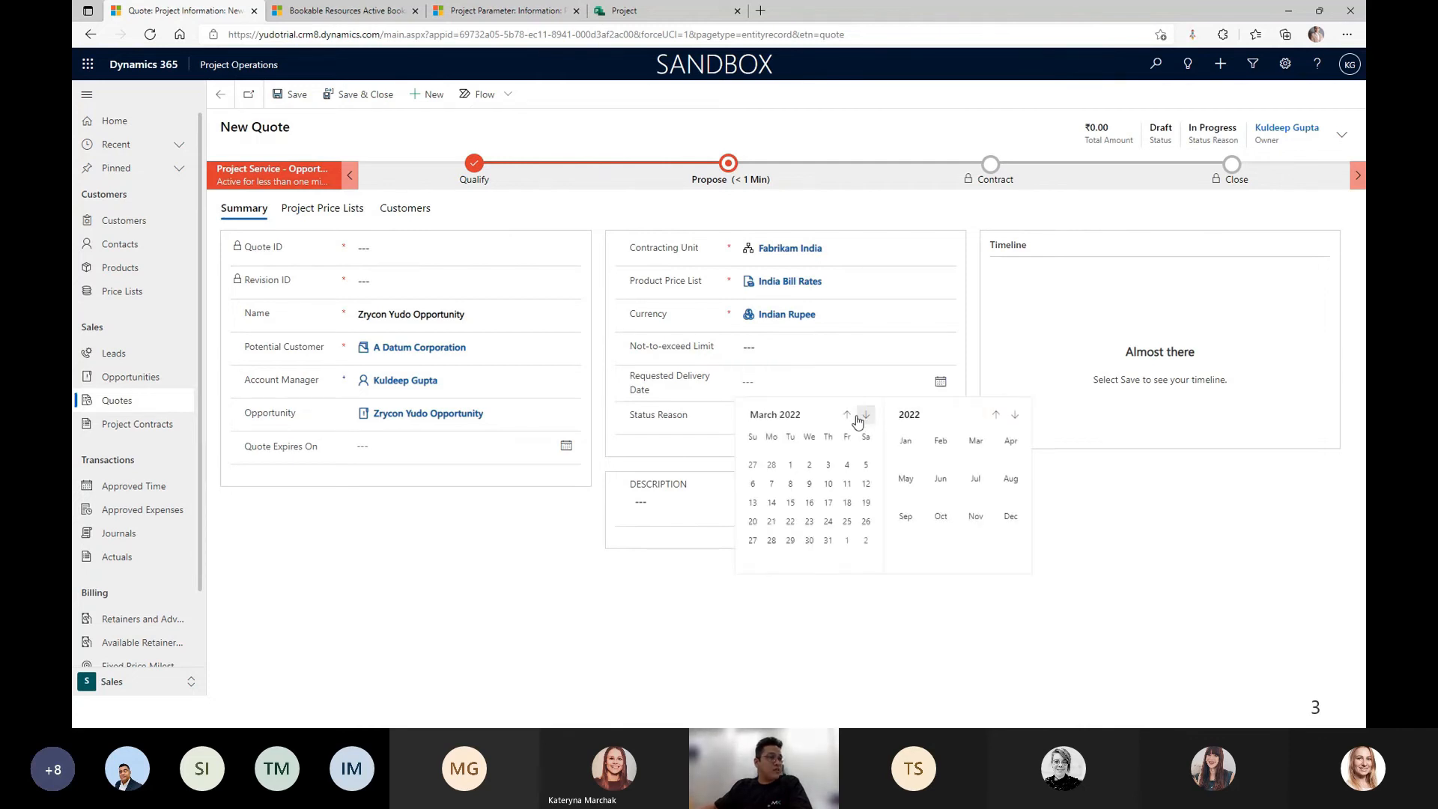
pyautogui.click(865, 417)
pyautogui.click(865, 416)
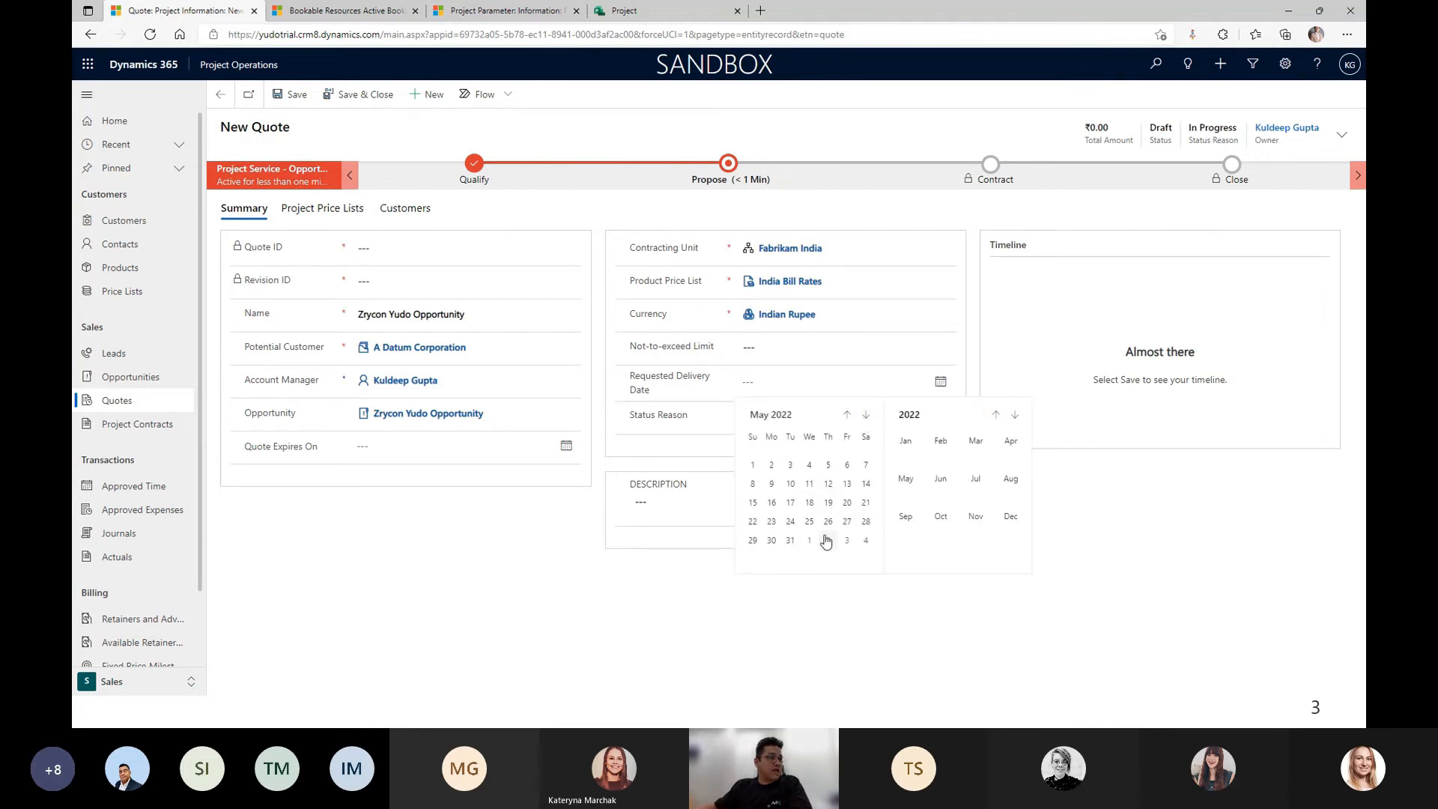
pyautogui.click(791, 541)
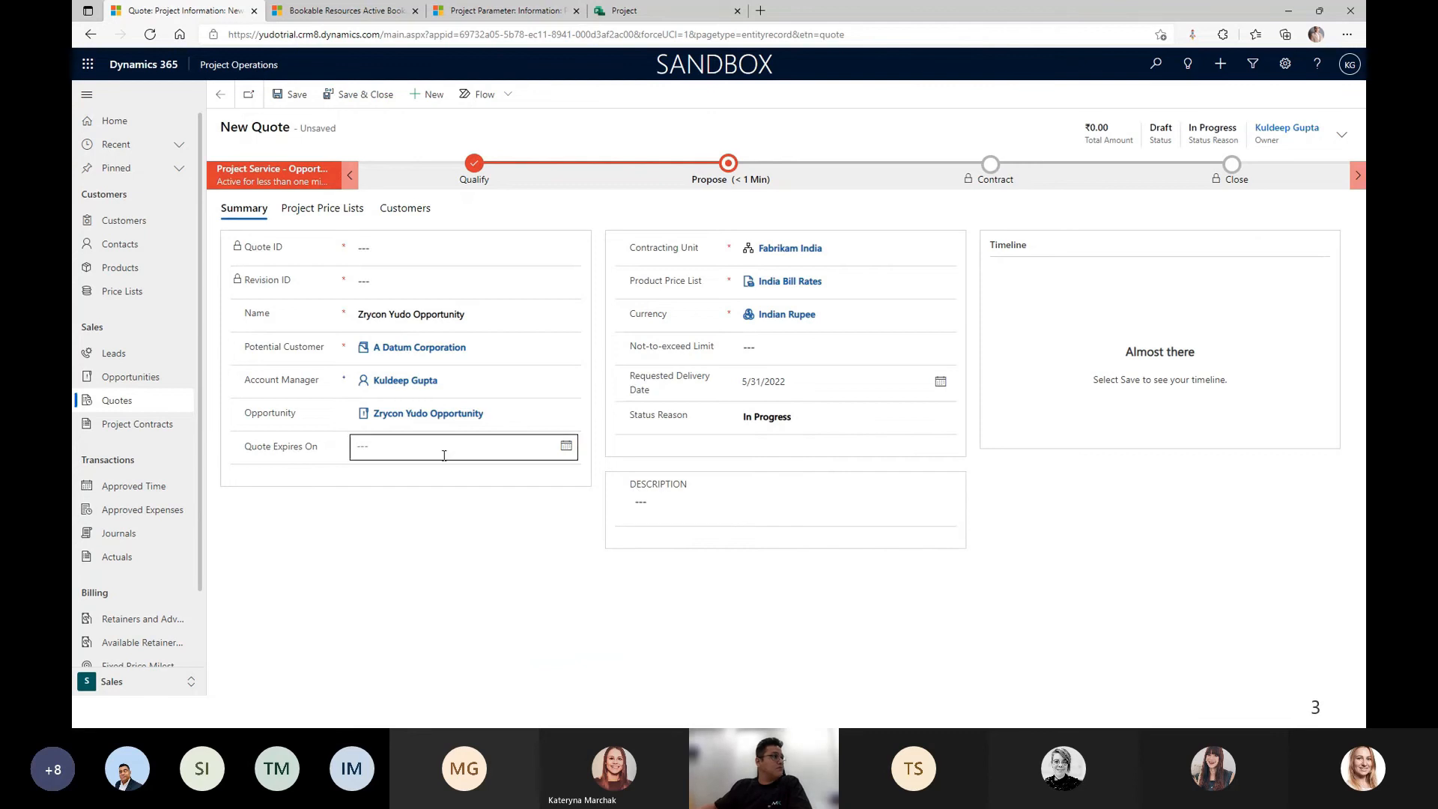
pyautogui.click(564, 447)
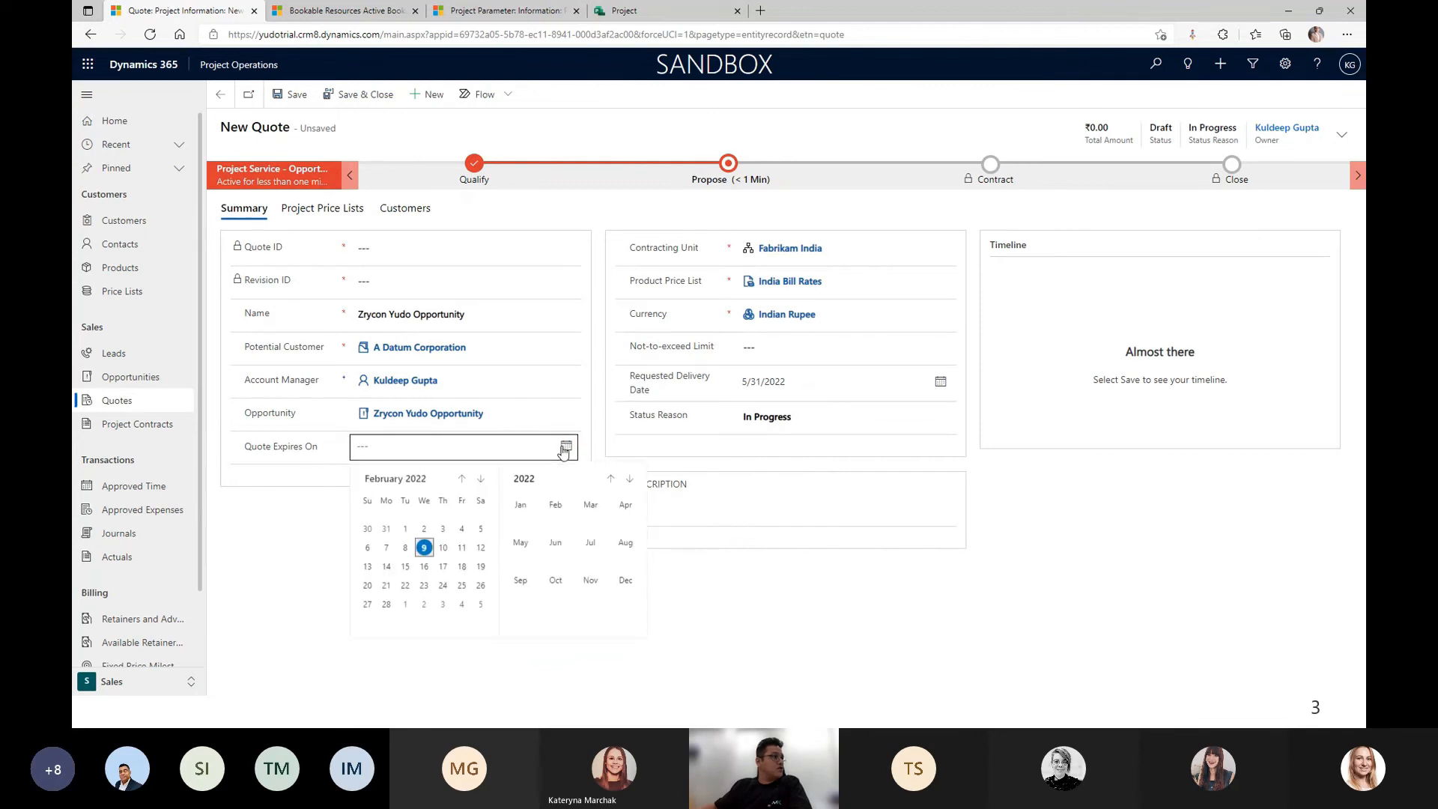
pyautogui.click(462, 566)
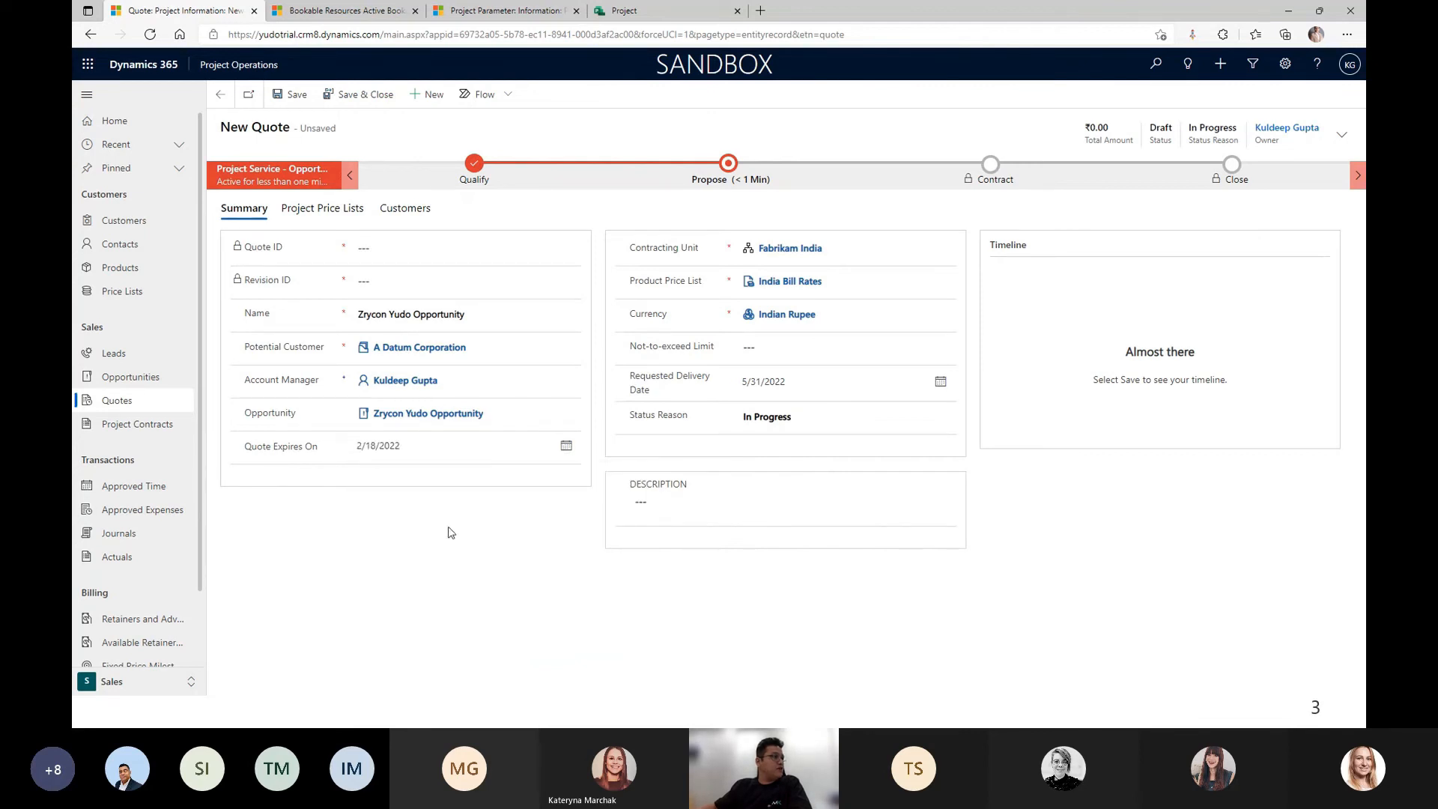
pyautogui.click(288, 95)
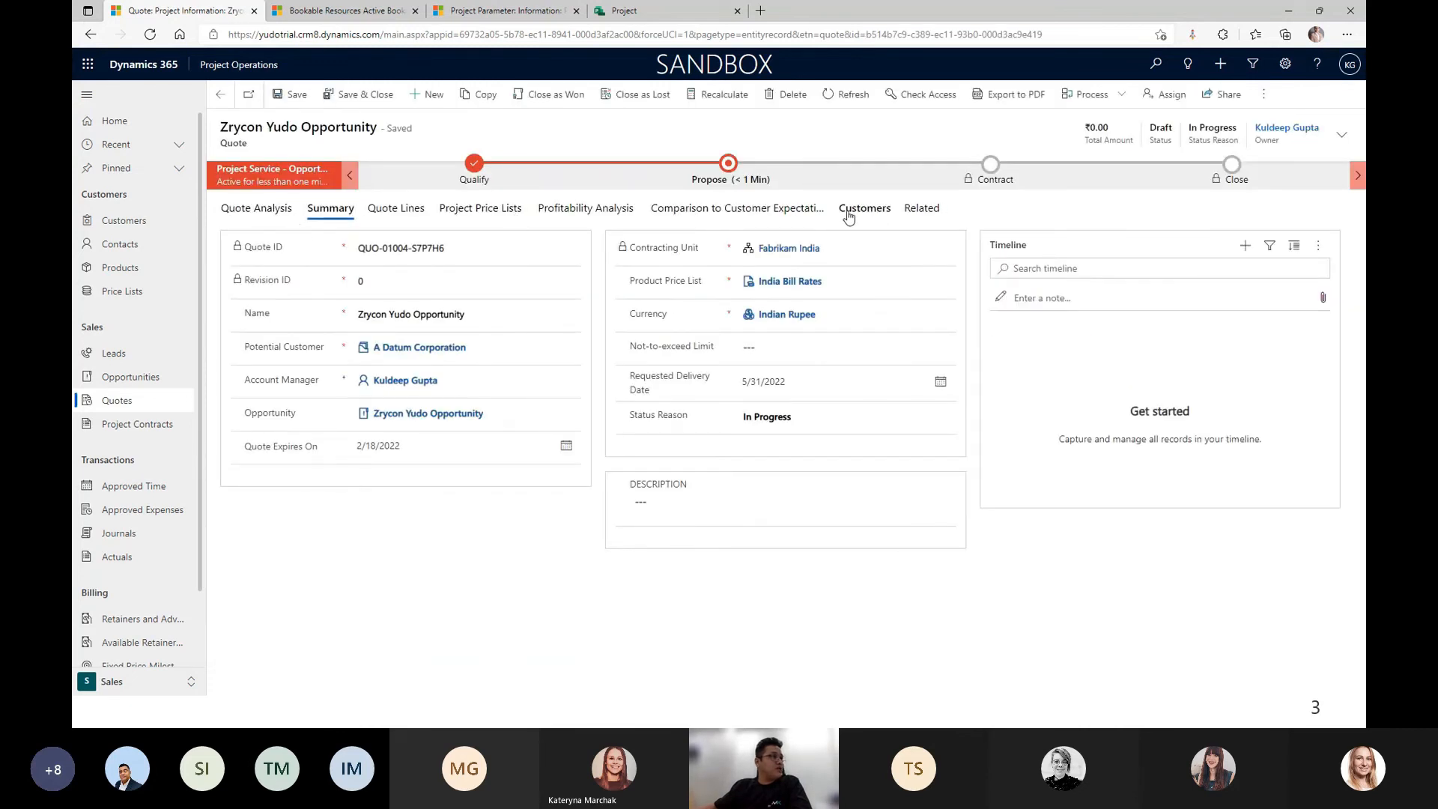
pyautogui.click(420, 216)
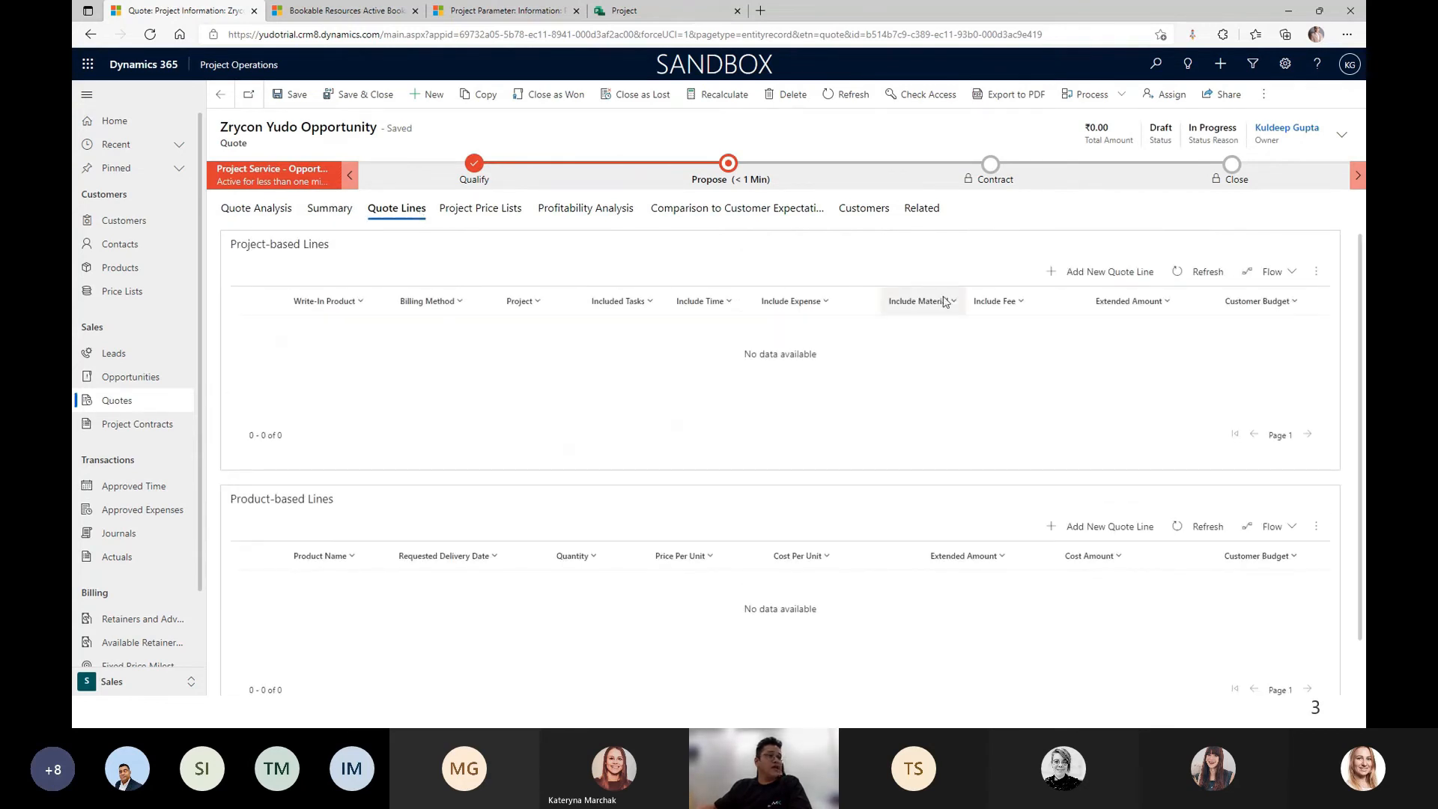
# Add a quote line named 'Zyrcon Yudo FP QL' with Fixed Price billing.
pyautogui.click(1141, 281)
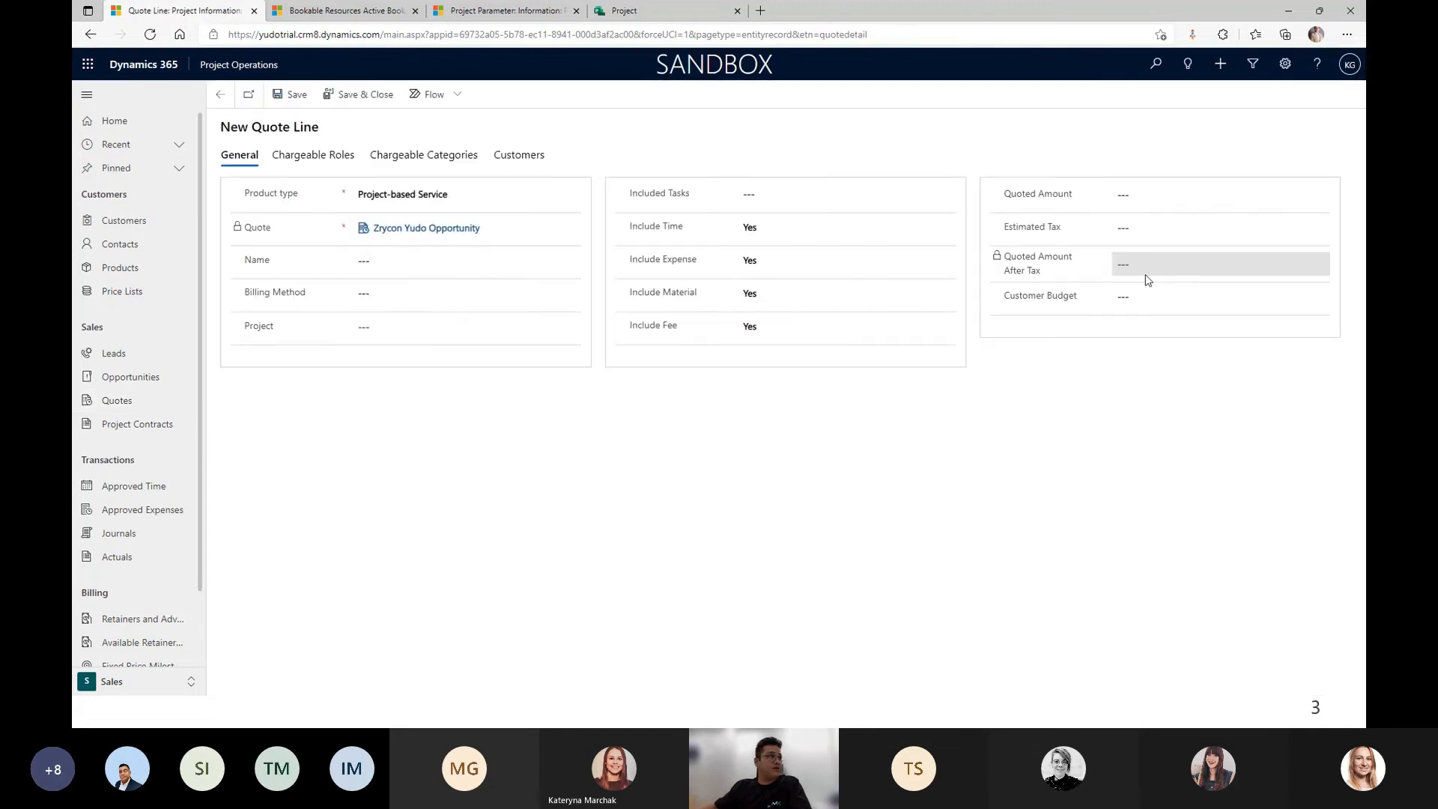
pyautogui.click(544, 266)
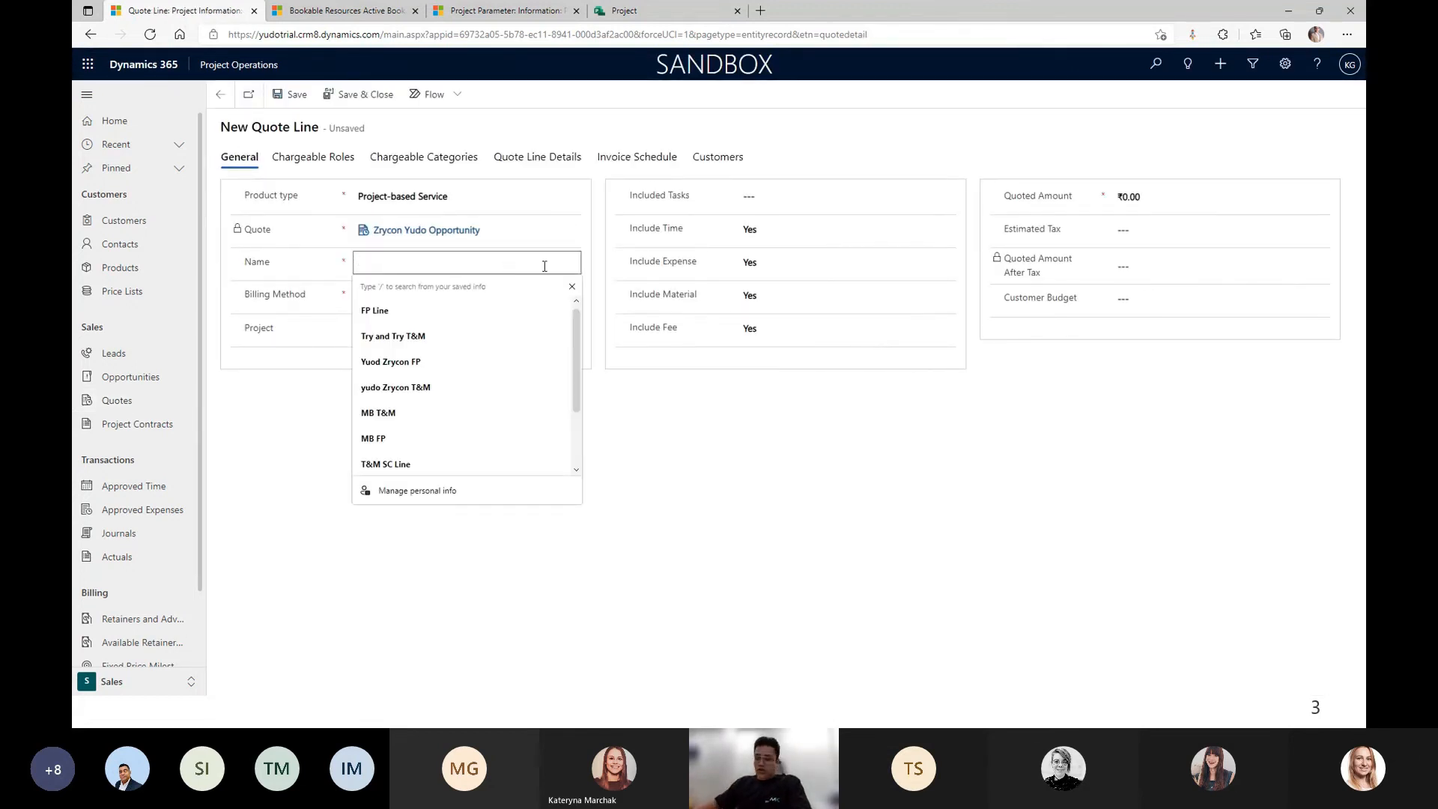
pyautogui.write('Zyr')
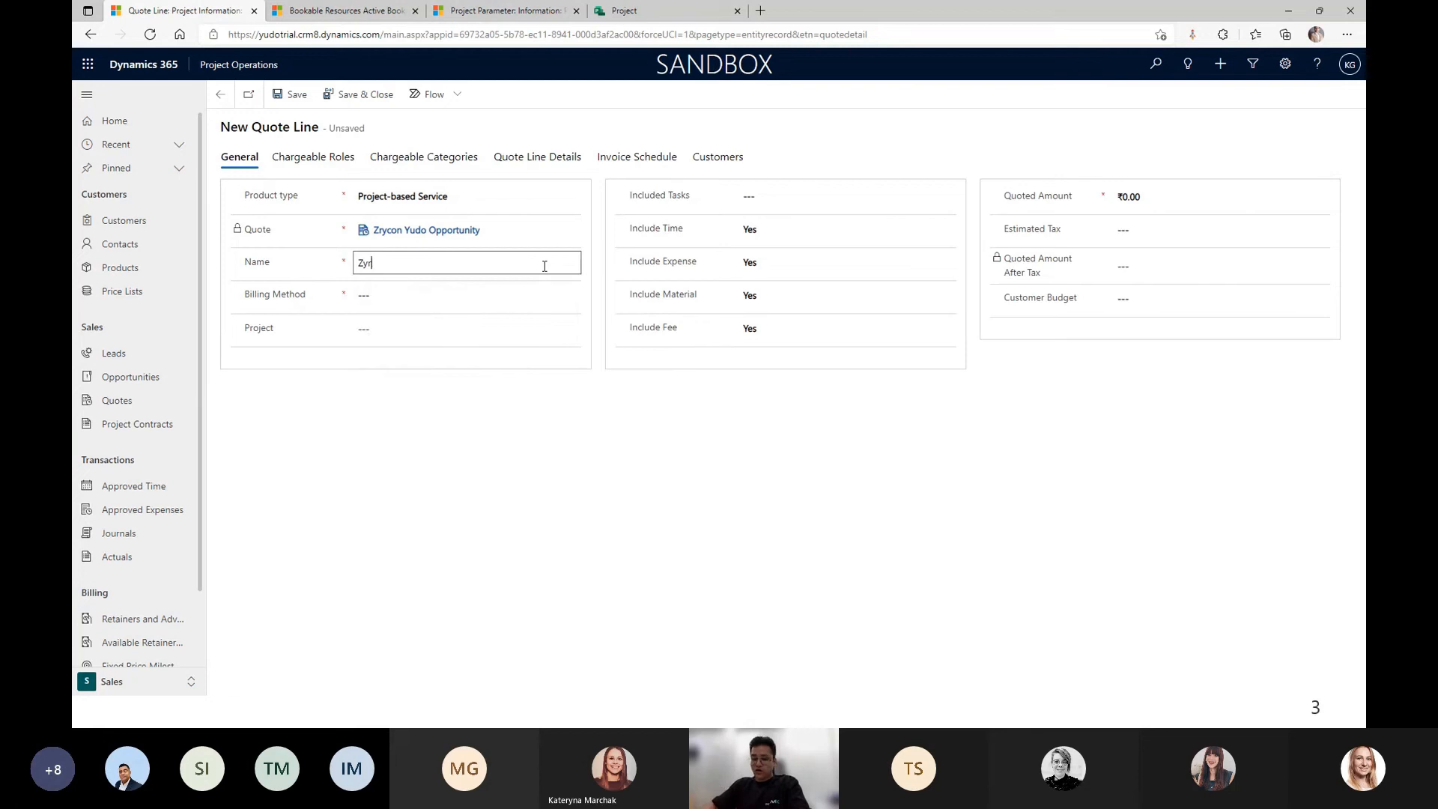
pyautogui.write('con ')
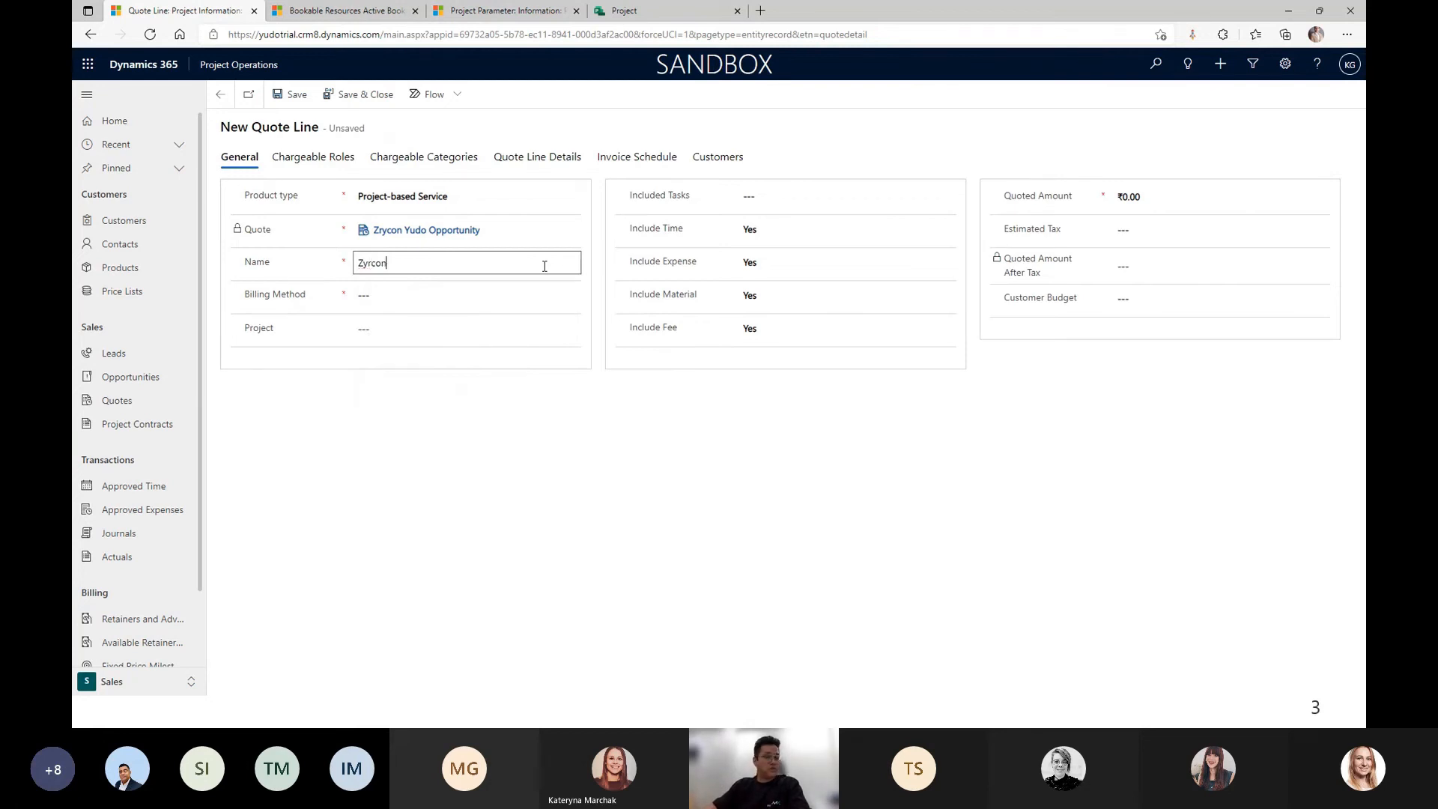
pyautogui.write('Yudo FP')
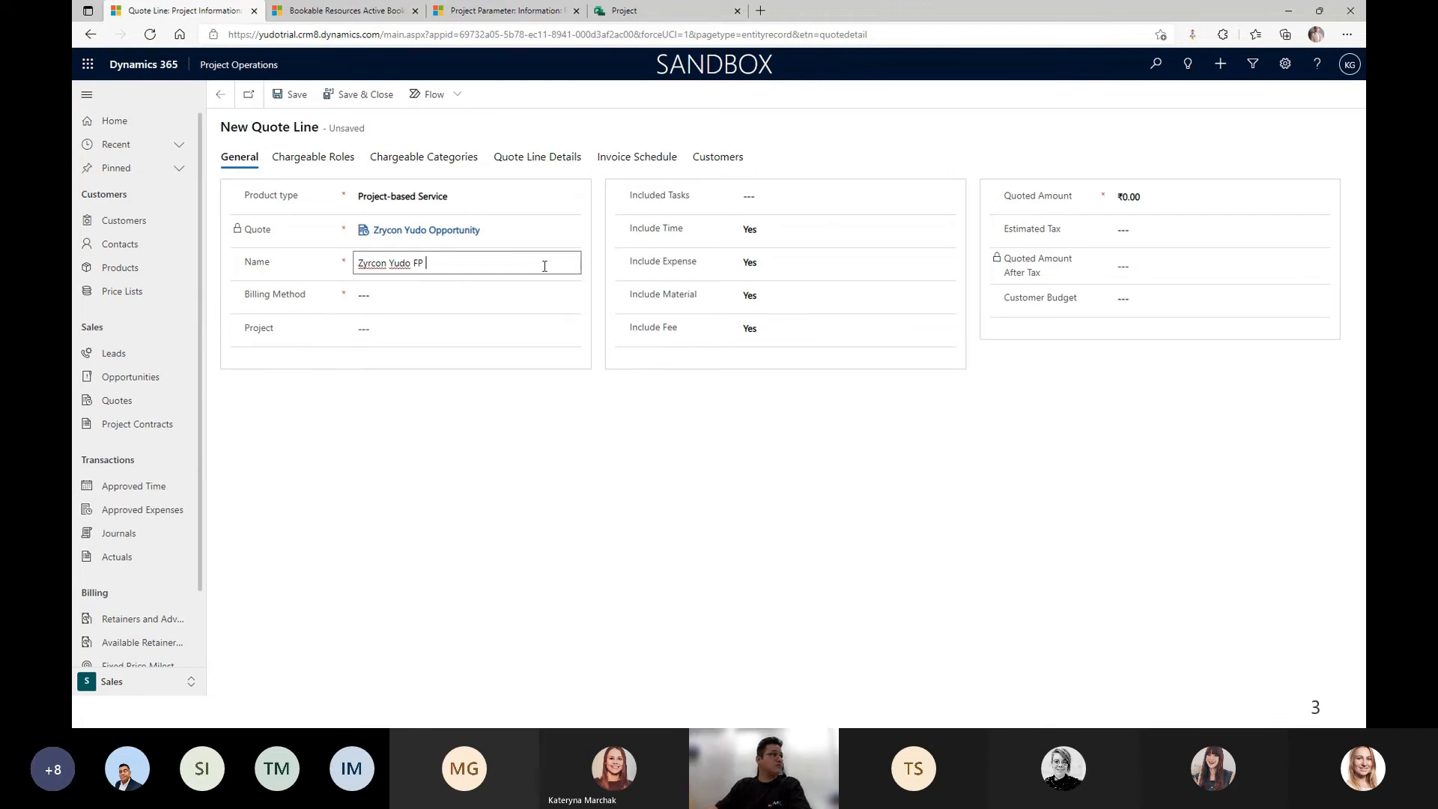
pyautogui.write(' QL')
pyautogui.click(400, 299)
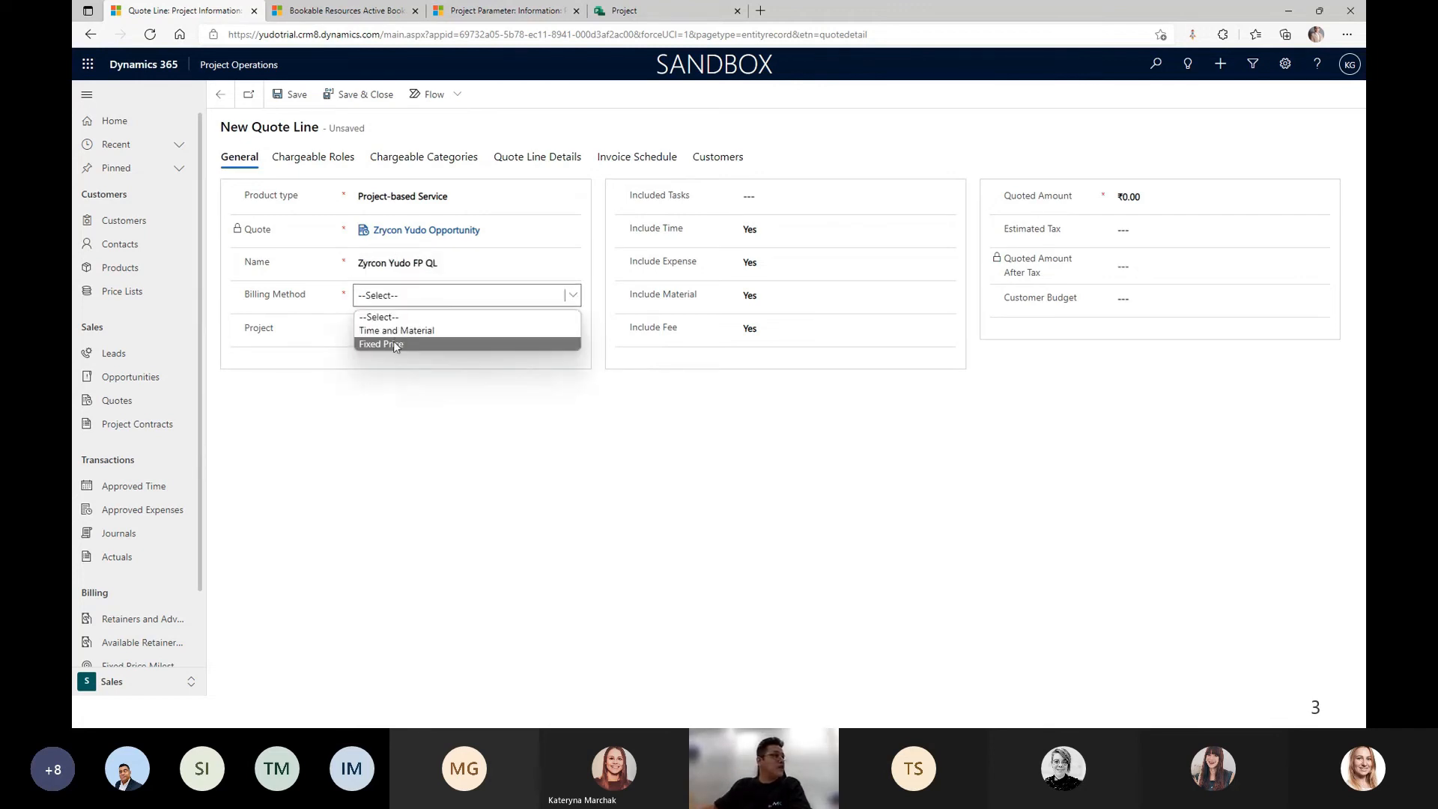
pyautogui.click(393, 344)
pyautogui.click(396, 329)
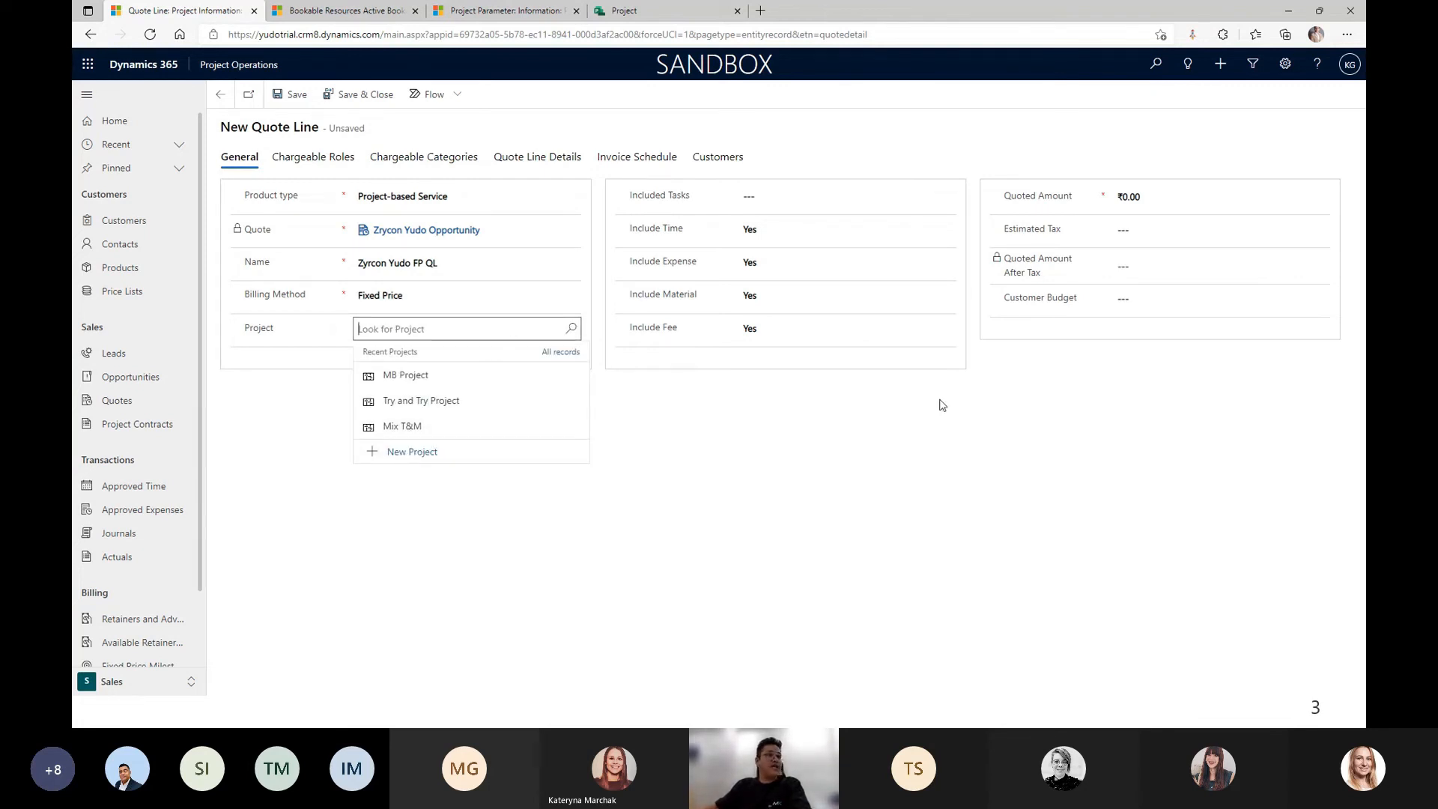
# Quick-create project 'Zrycon Yudo Project' starting 2/9/2022, then discard the leftover empty form.
pyautogui.click(411, 452)
pyautogui.click(1186, 113)
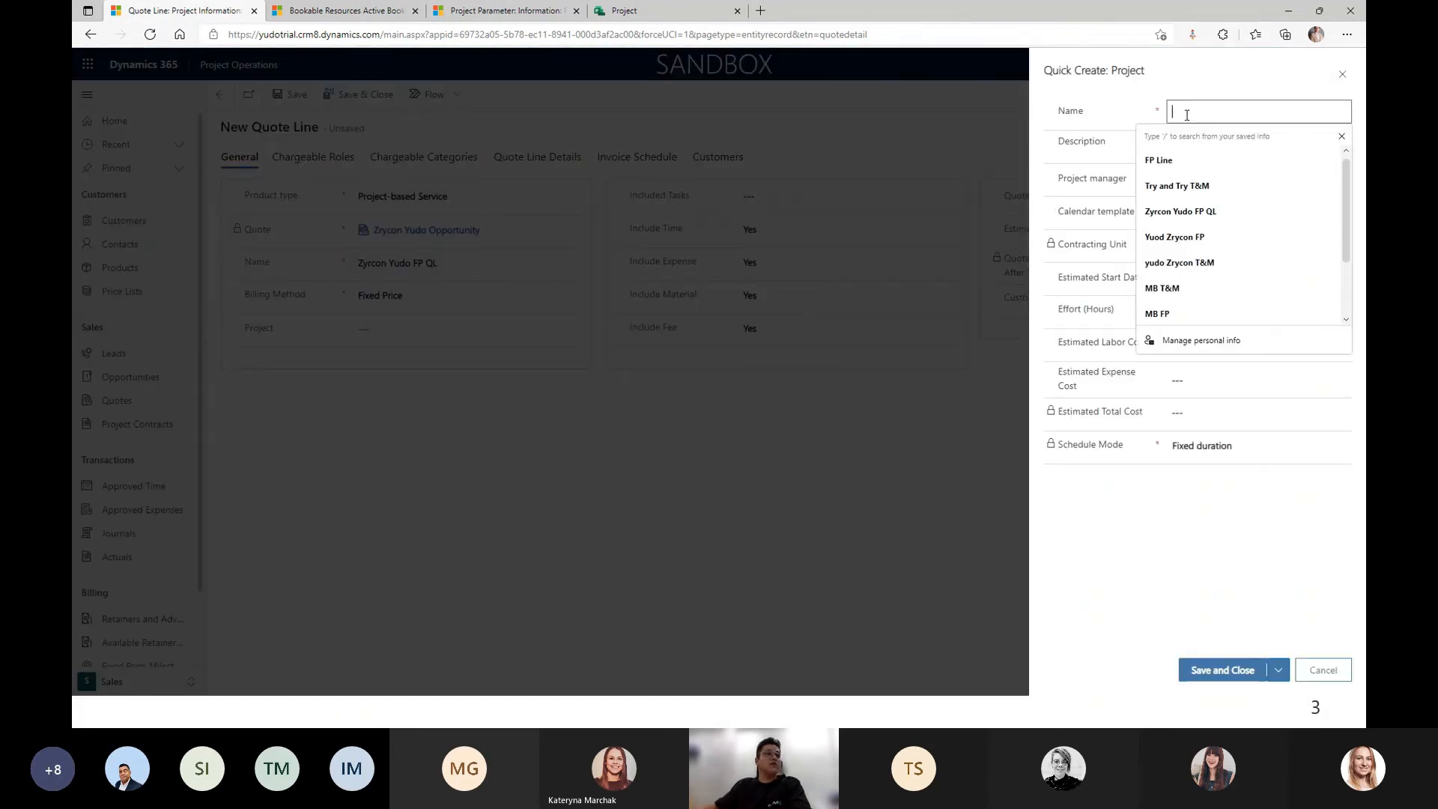
pyautogui.write('Zrycon ')
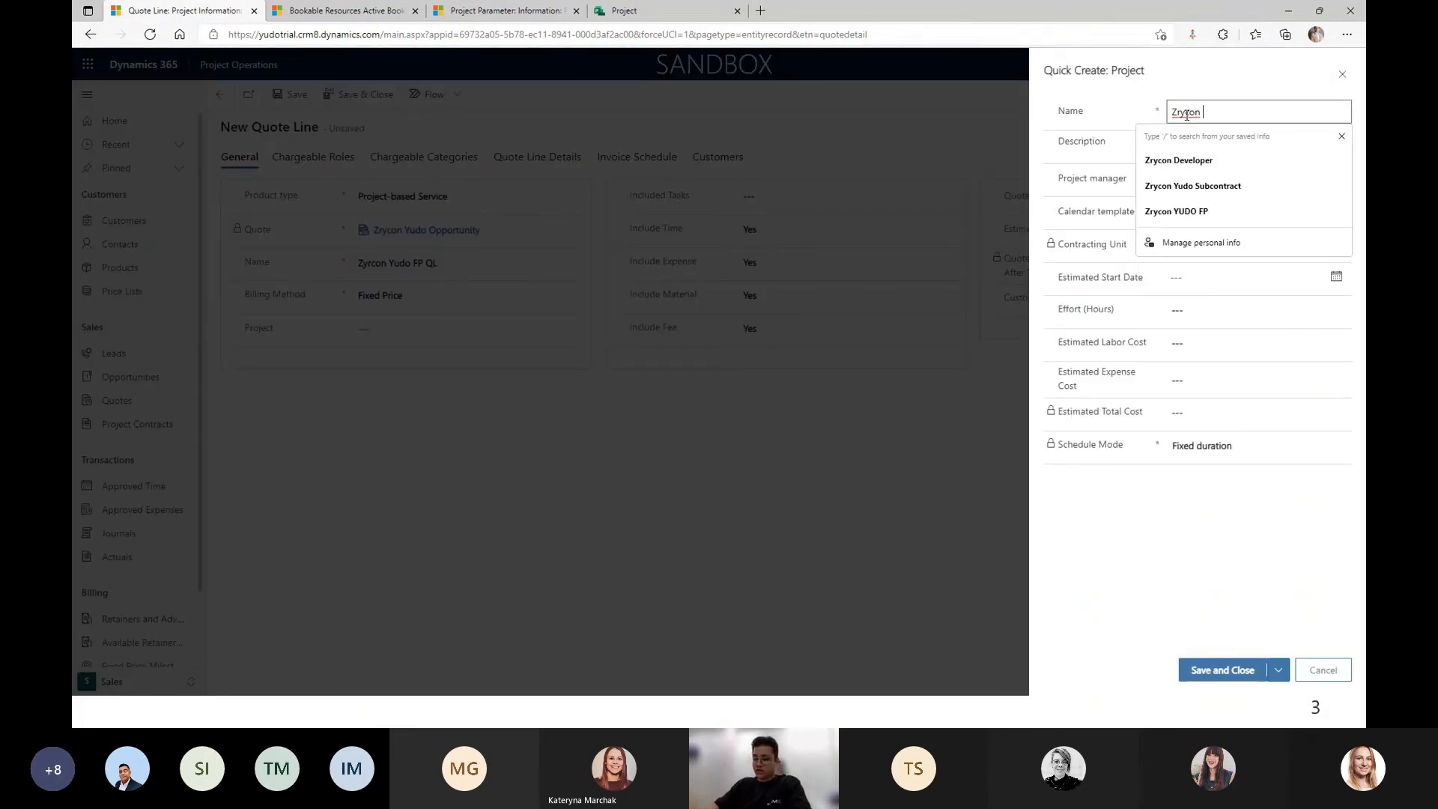
pyautogui.write('Yudo Project')
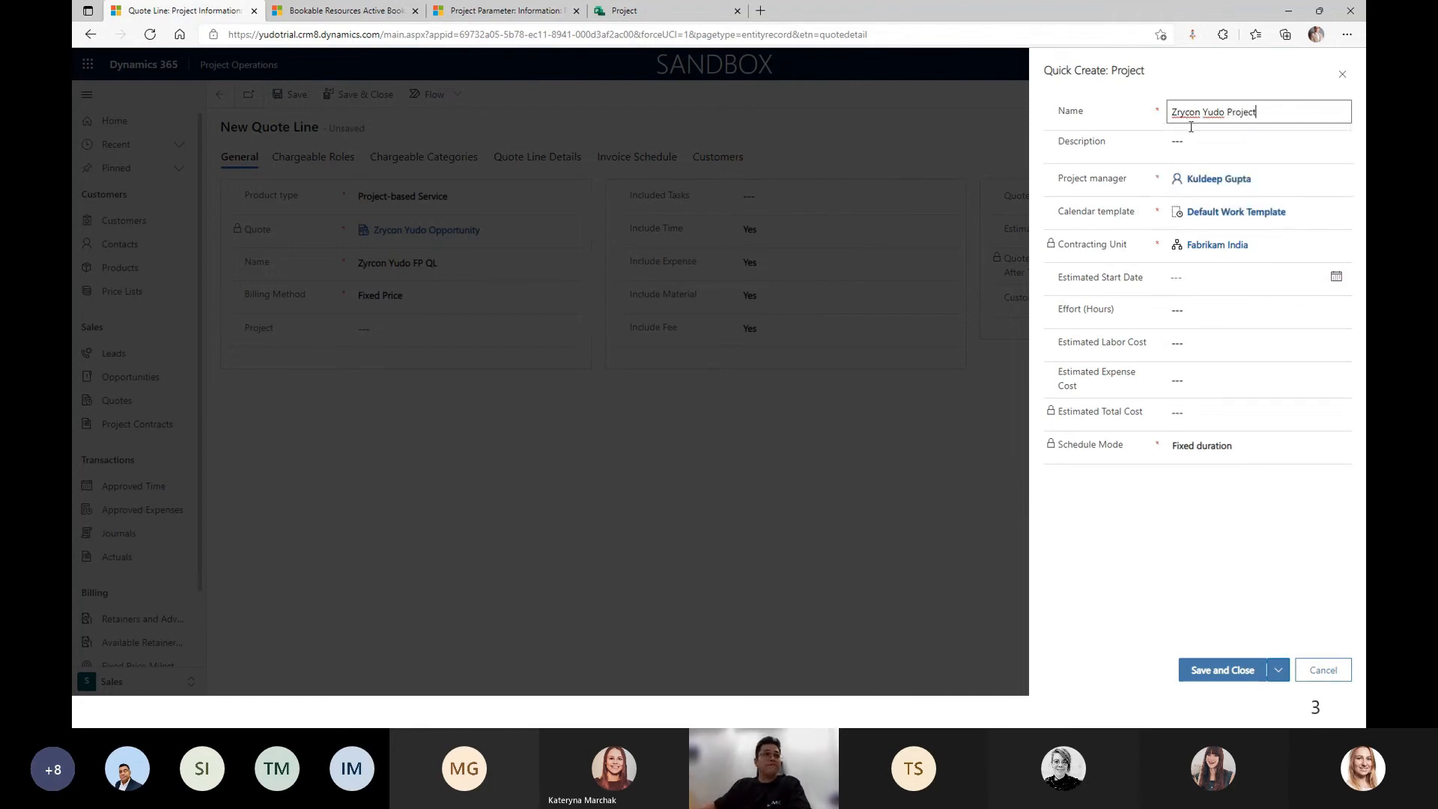
pyautogui.click(1326, 278)
pyautogui.click(1237, 377)
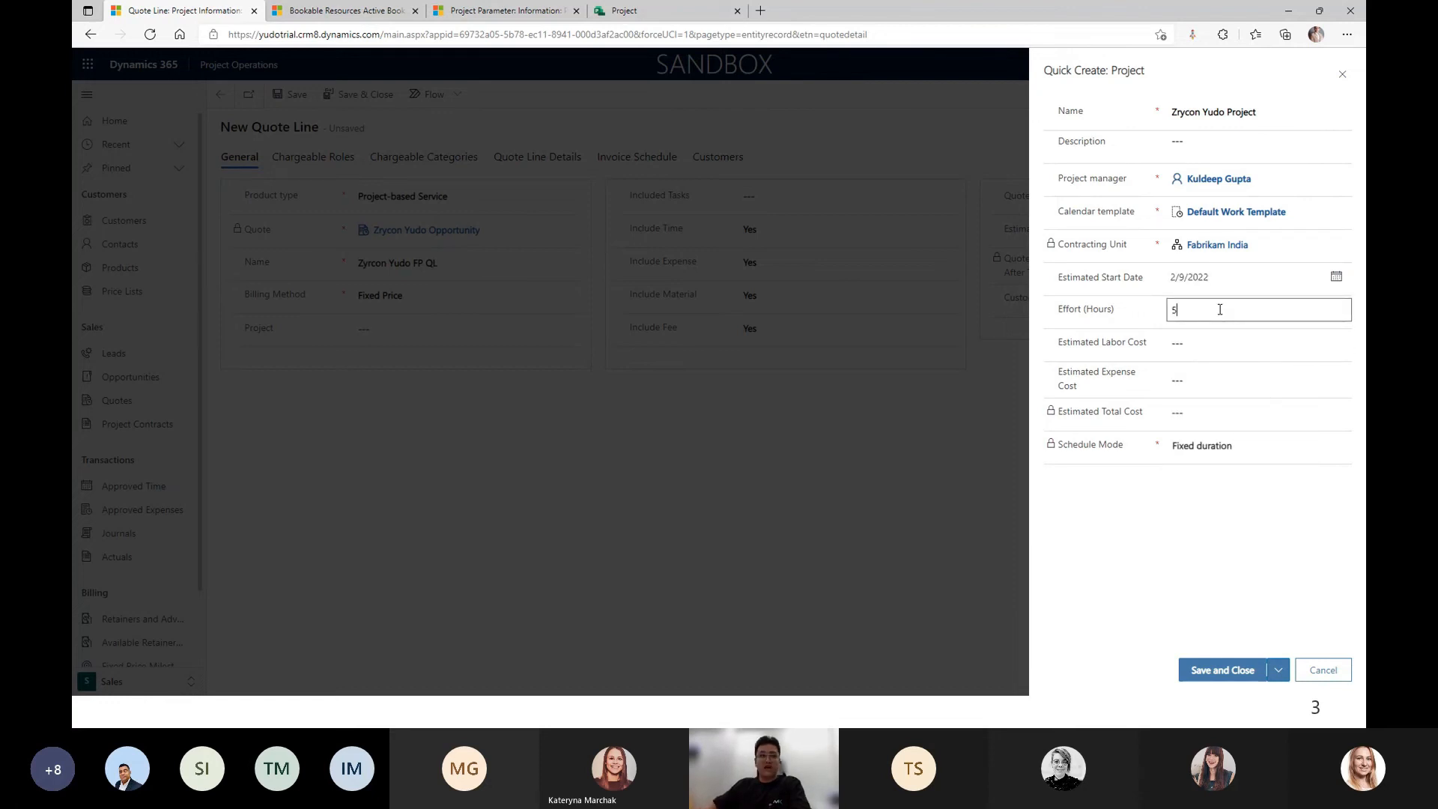
pyautogui.click(1221, 669)
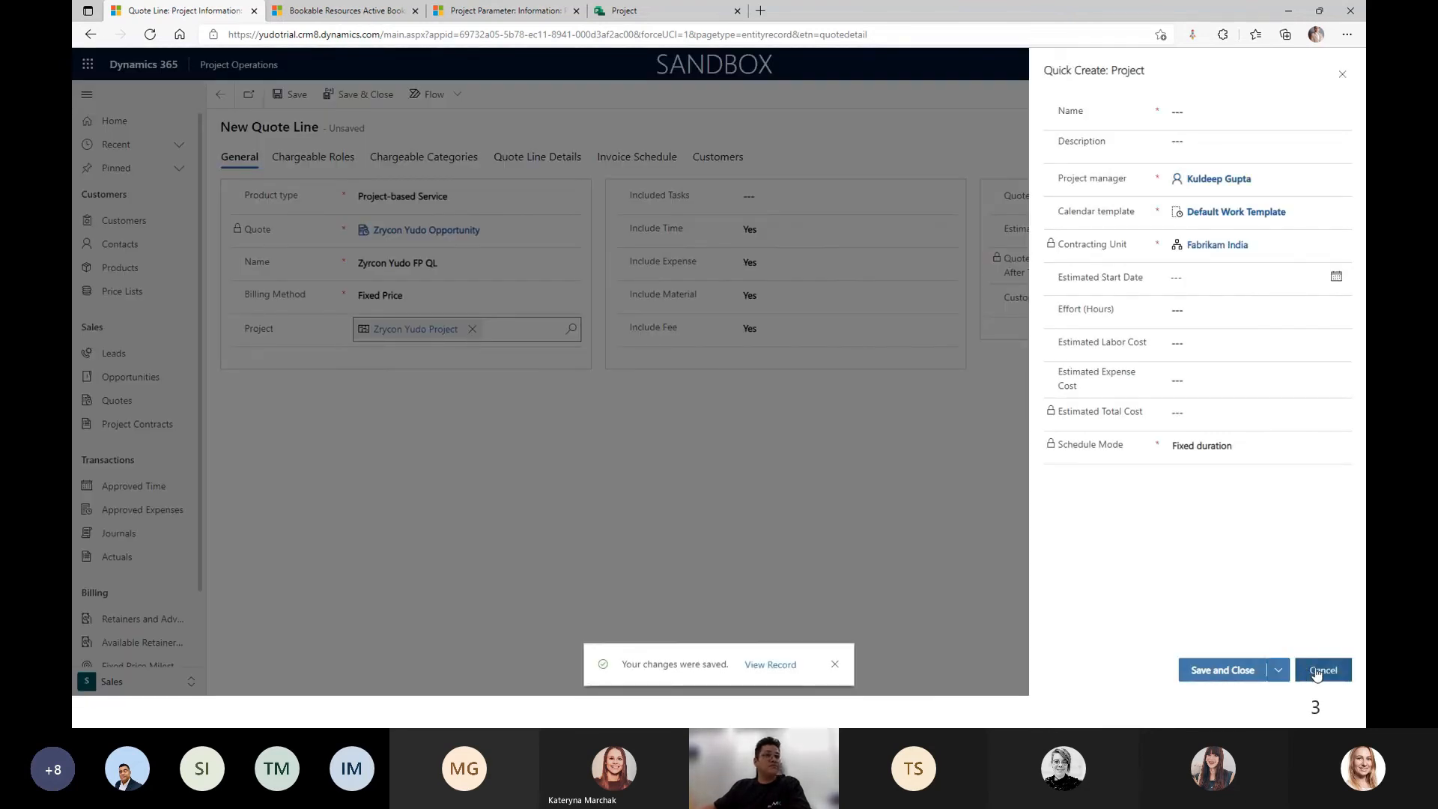
pyautogui.click(1316, 671)
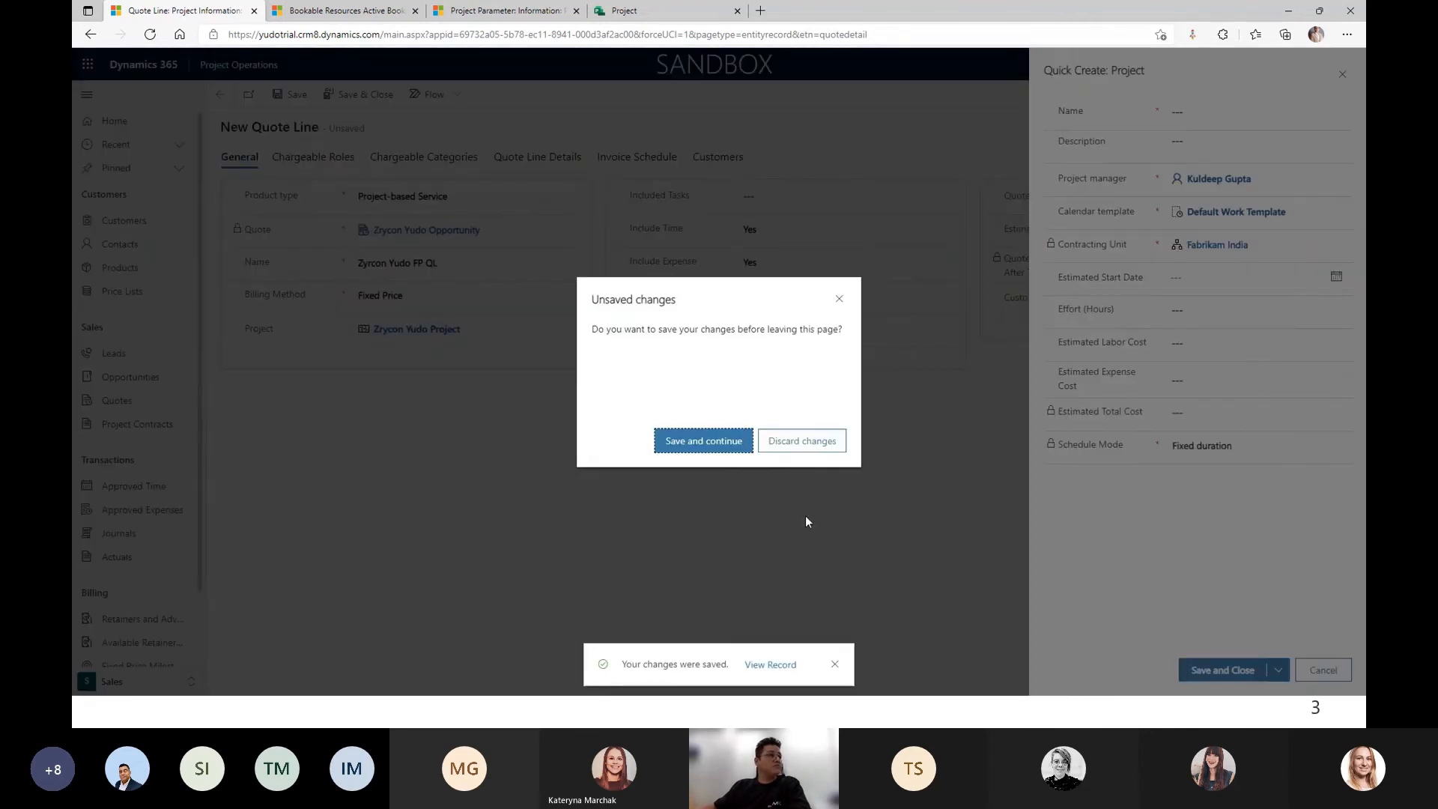
pyautogui.click(805, 443)
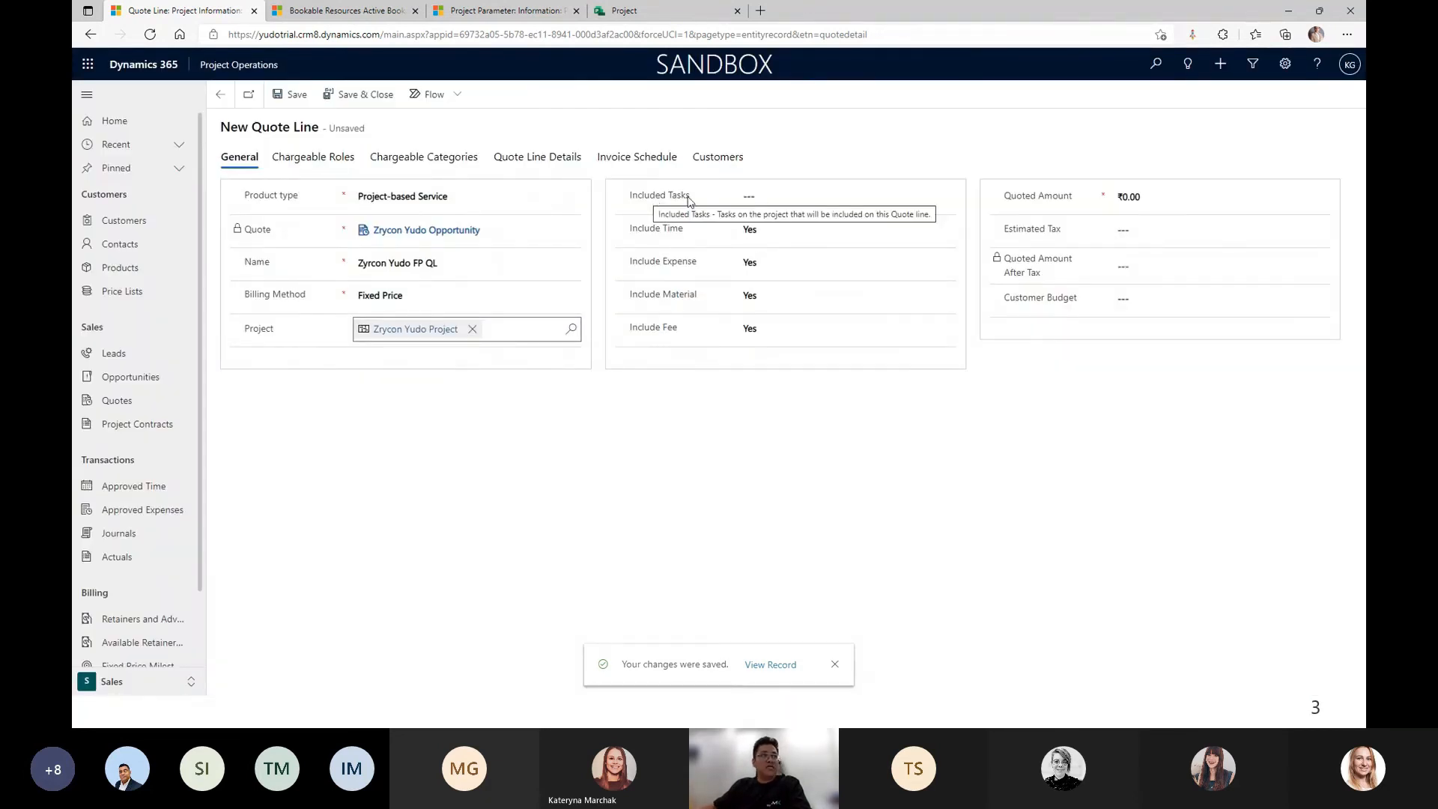
# Limit the quote line to selected project tasks and exclude time, expense and material.
pyautogui.click(783, 198)
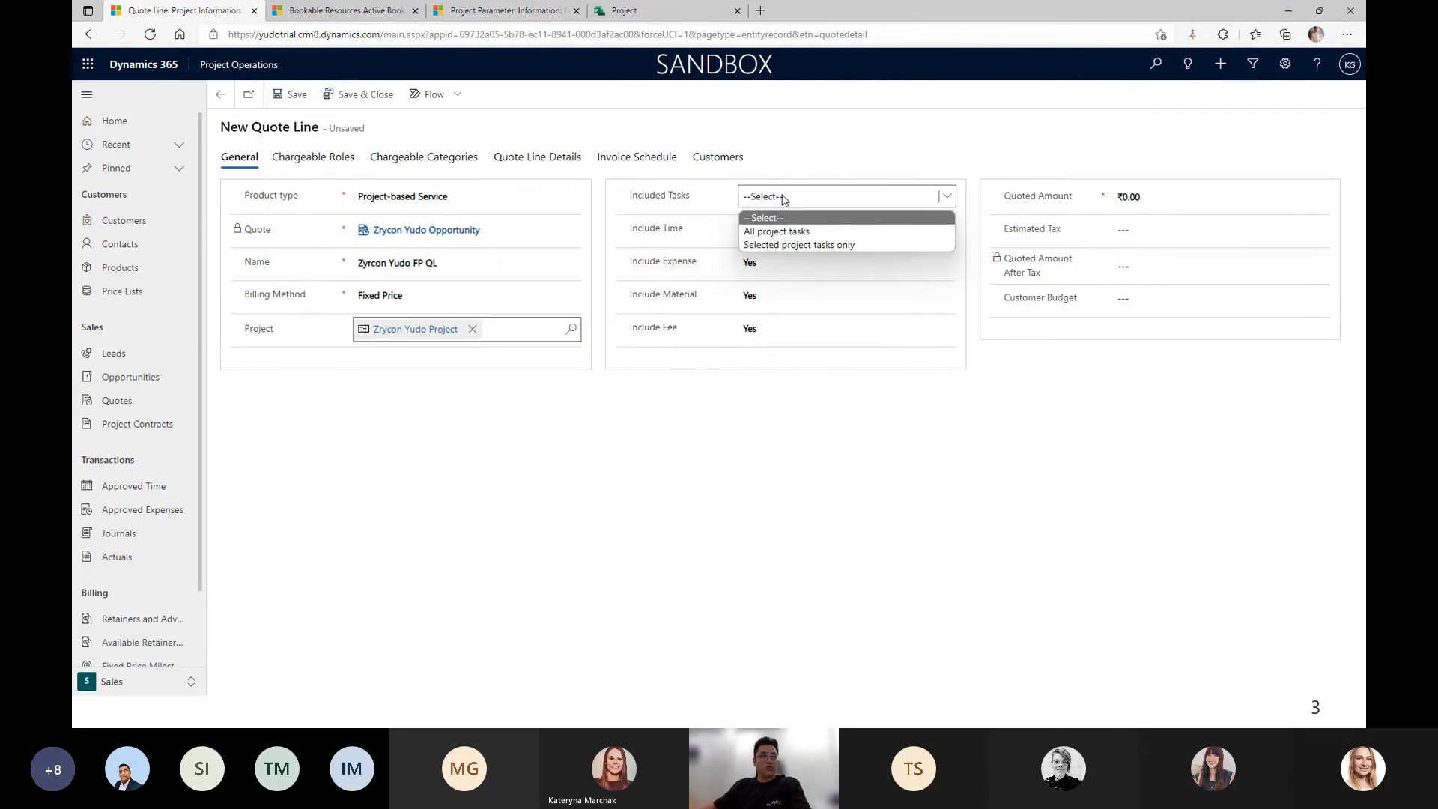
pyautogui.click(781, 244)
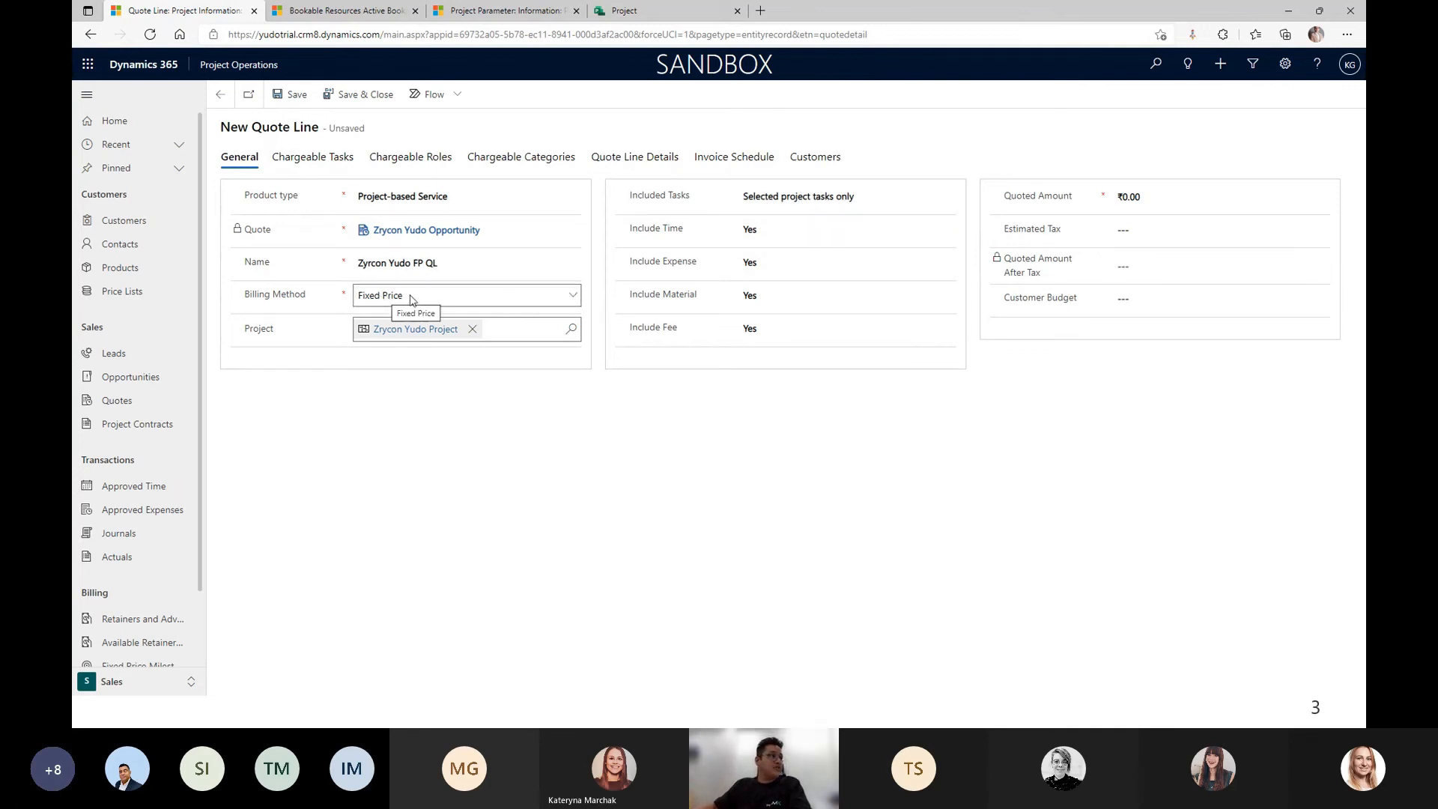
pyautogui.click(782, 232)
pyautogui.click(779, 257)
pyautogui.click(779, 258)
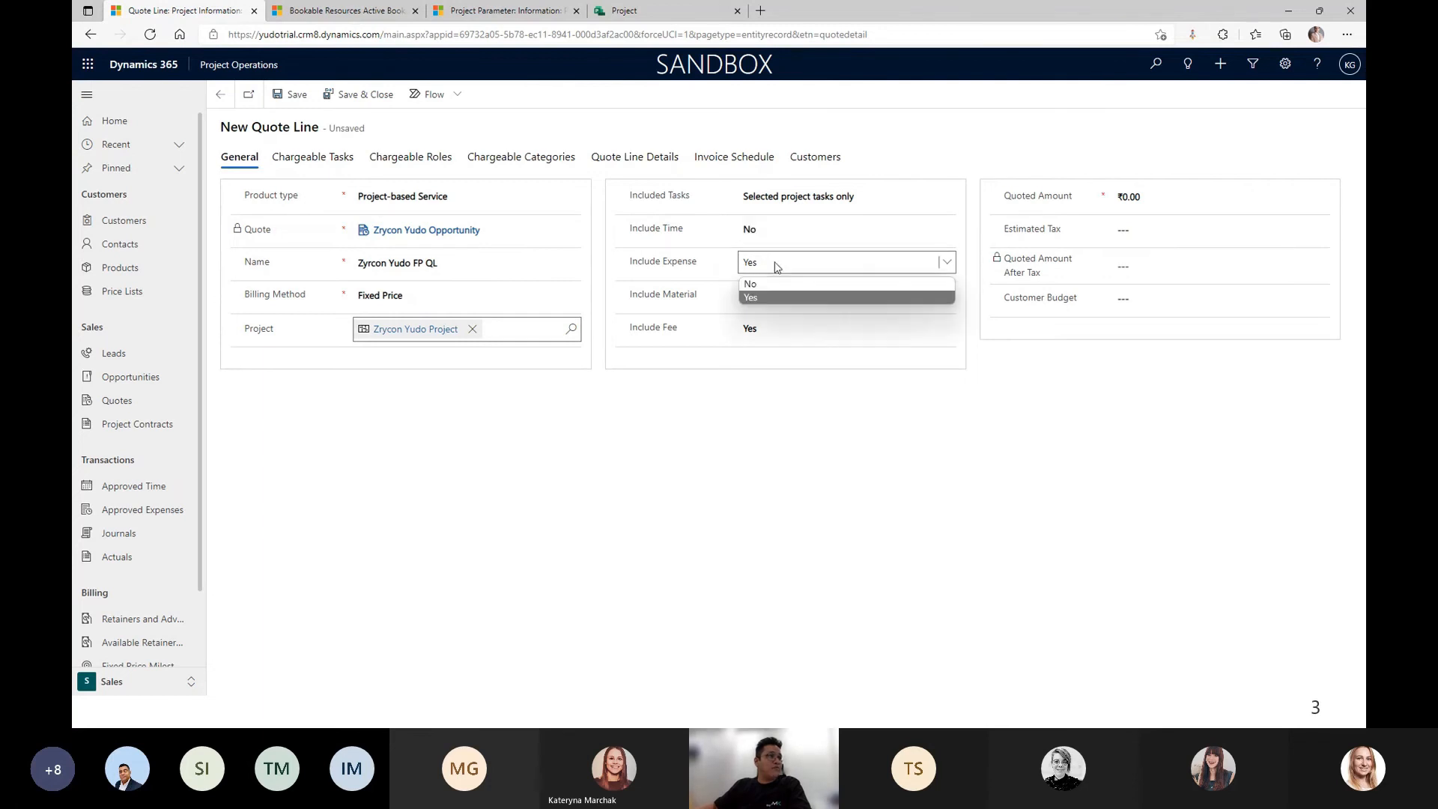
pyautogui.click(771, 283)
pyautogui.click(773, 295)
pyautogui.click(771, 317)
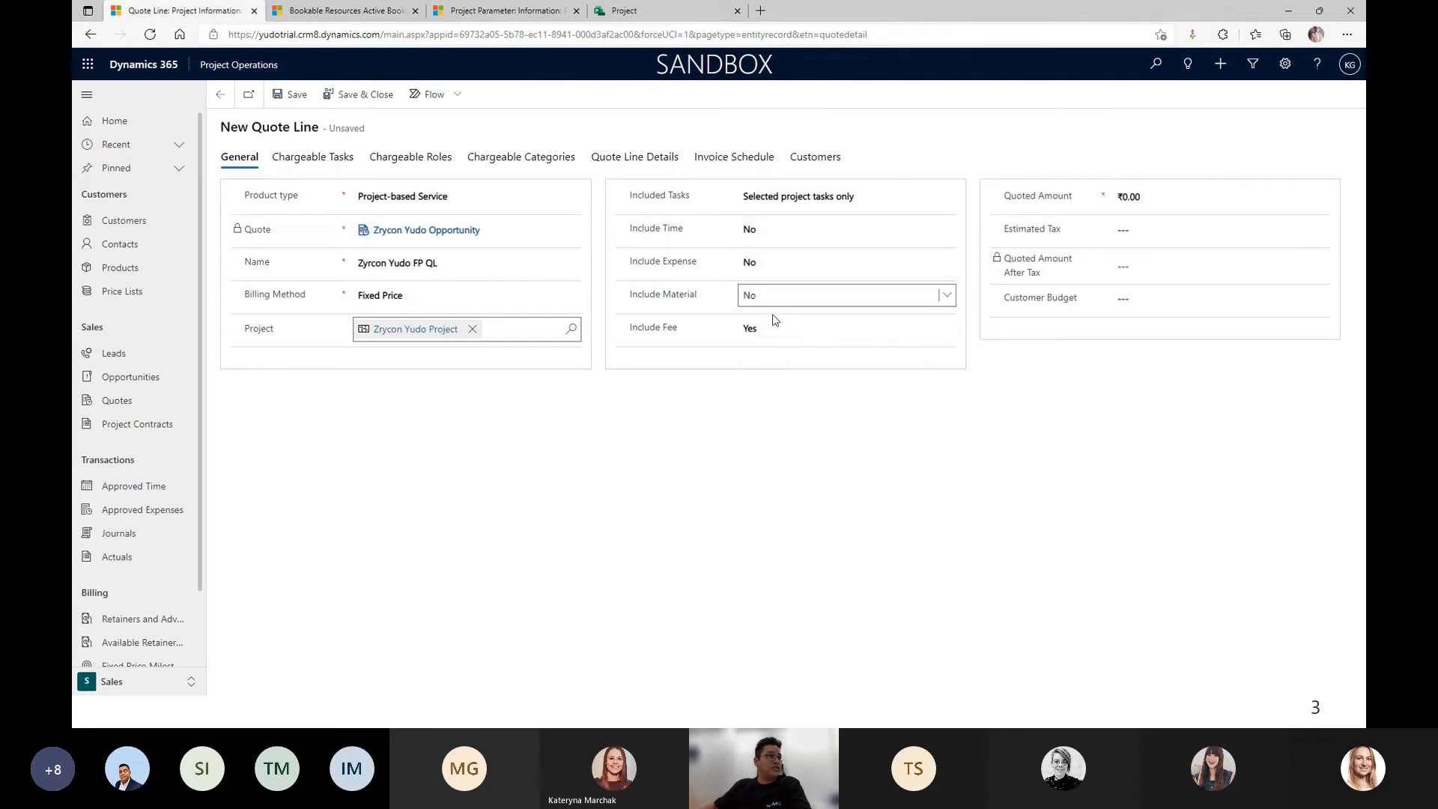
# Enter a quoted amount of ₹500,000 and save the line to the quote.
pyautogui.click(1184, 205)
pyautogui.write('5')
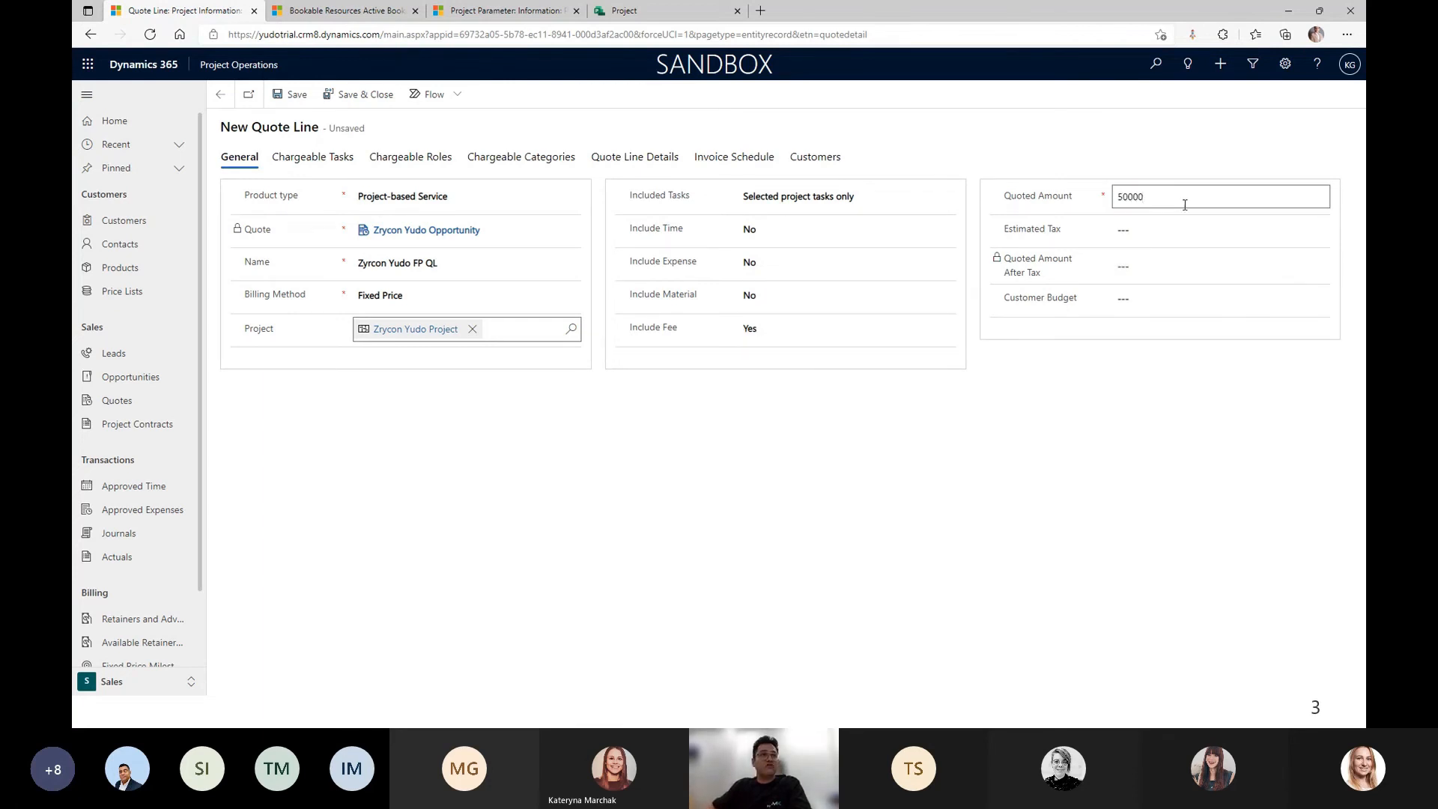
pyautogui.write('00,000')
pyautogui.click(1114, 445)
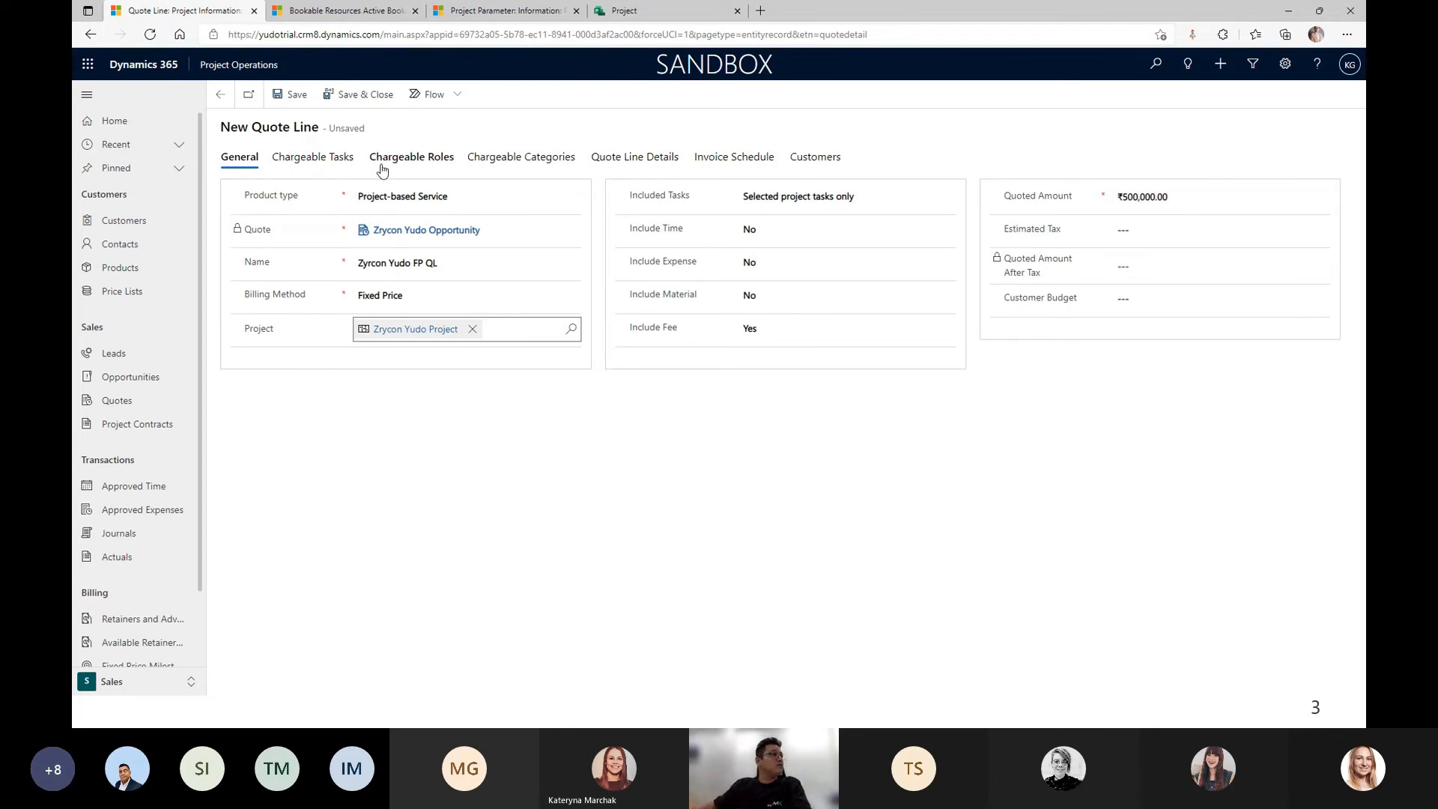
pyautogui.click(339, 98)
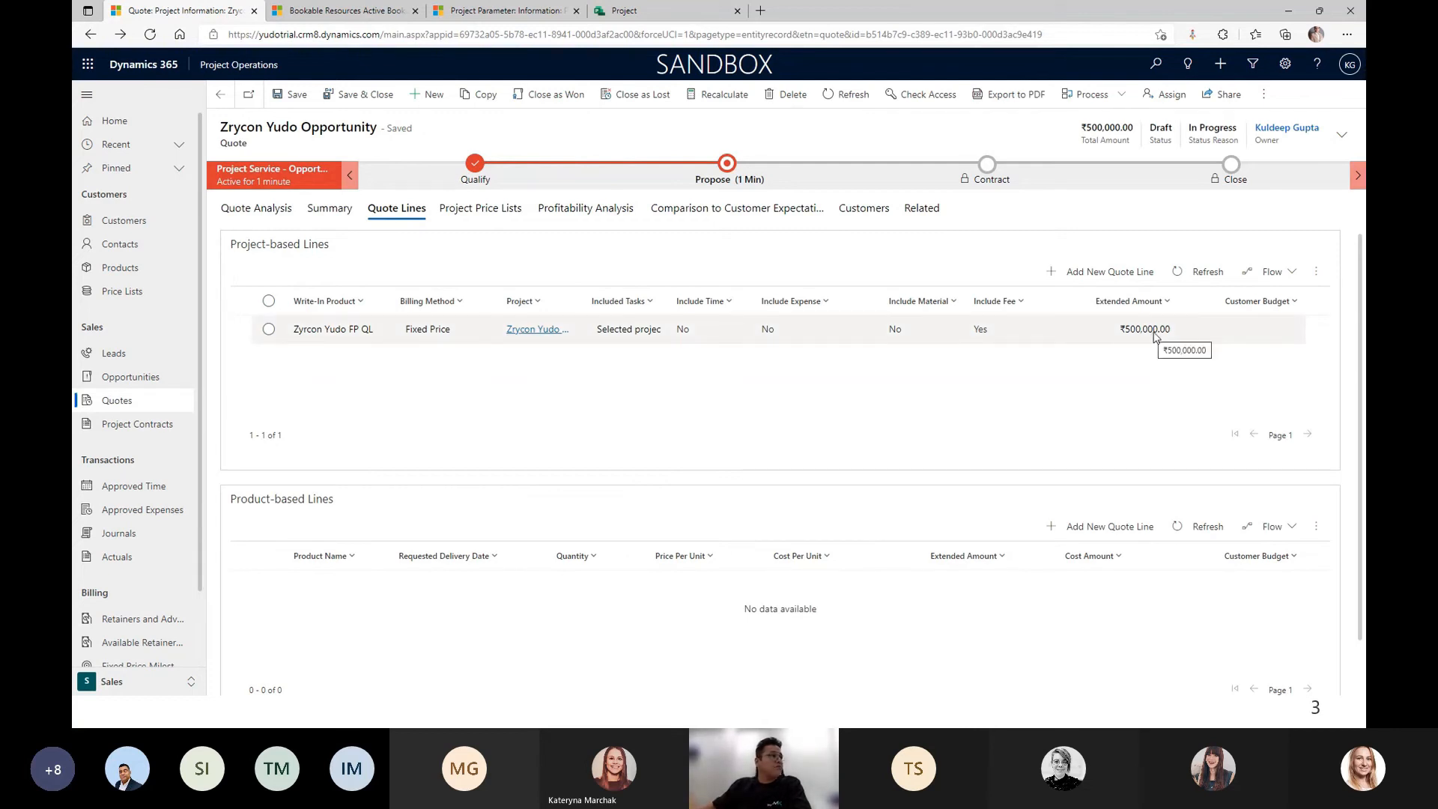
# Create quote line 'Zrycon Yudo T&M' as Time and Material, linked to Zrycon Yudo Project.
pyautogui.click(1116, 277)
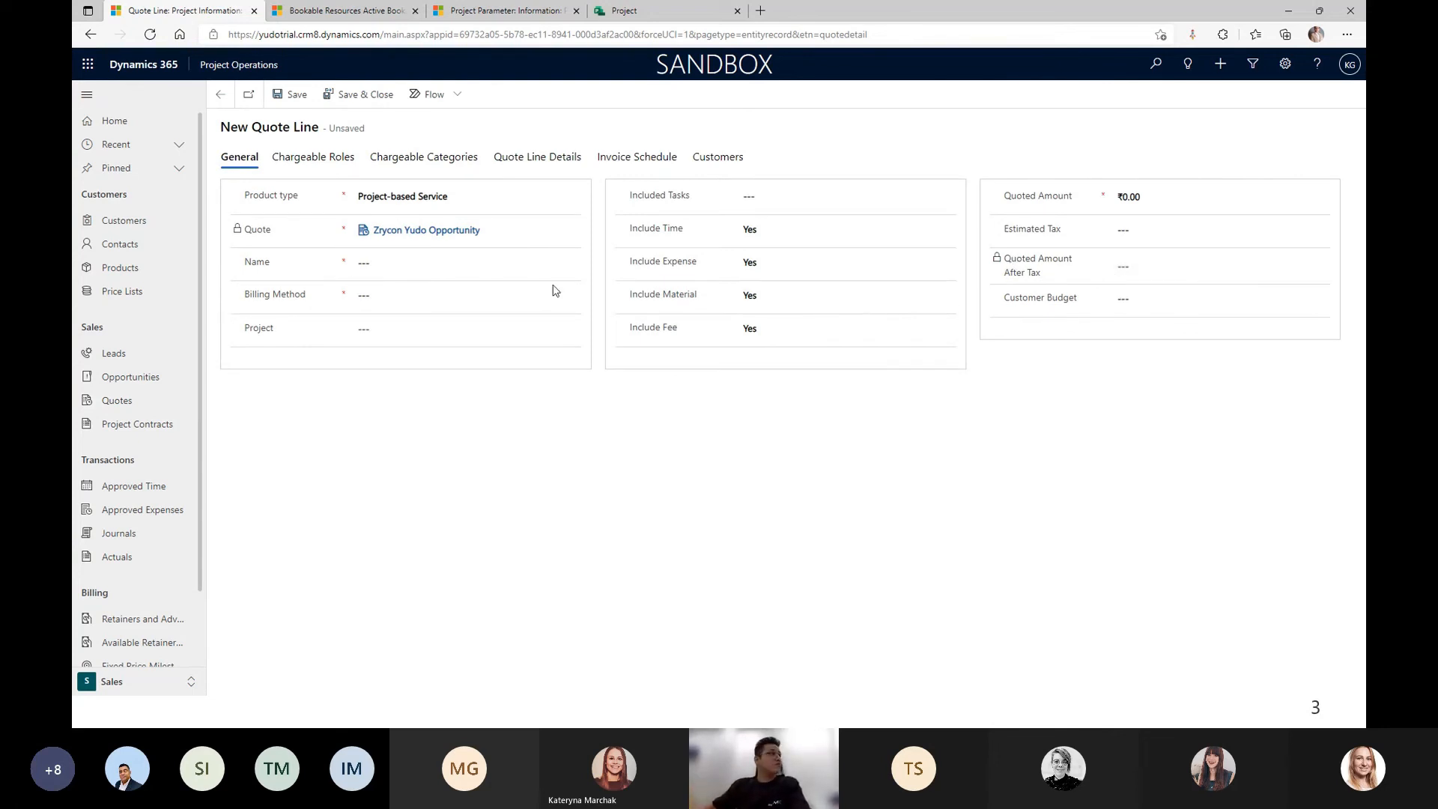
pyautogui.click(438, 262)
pyautogui.write('Z')
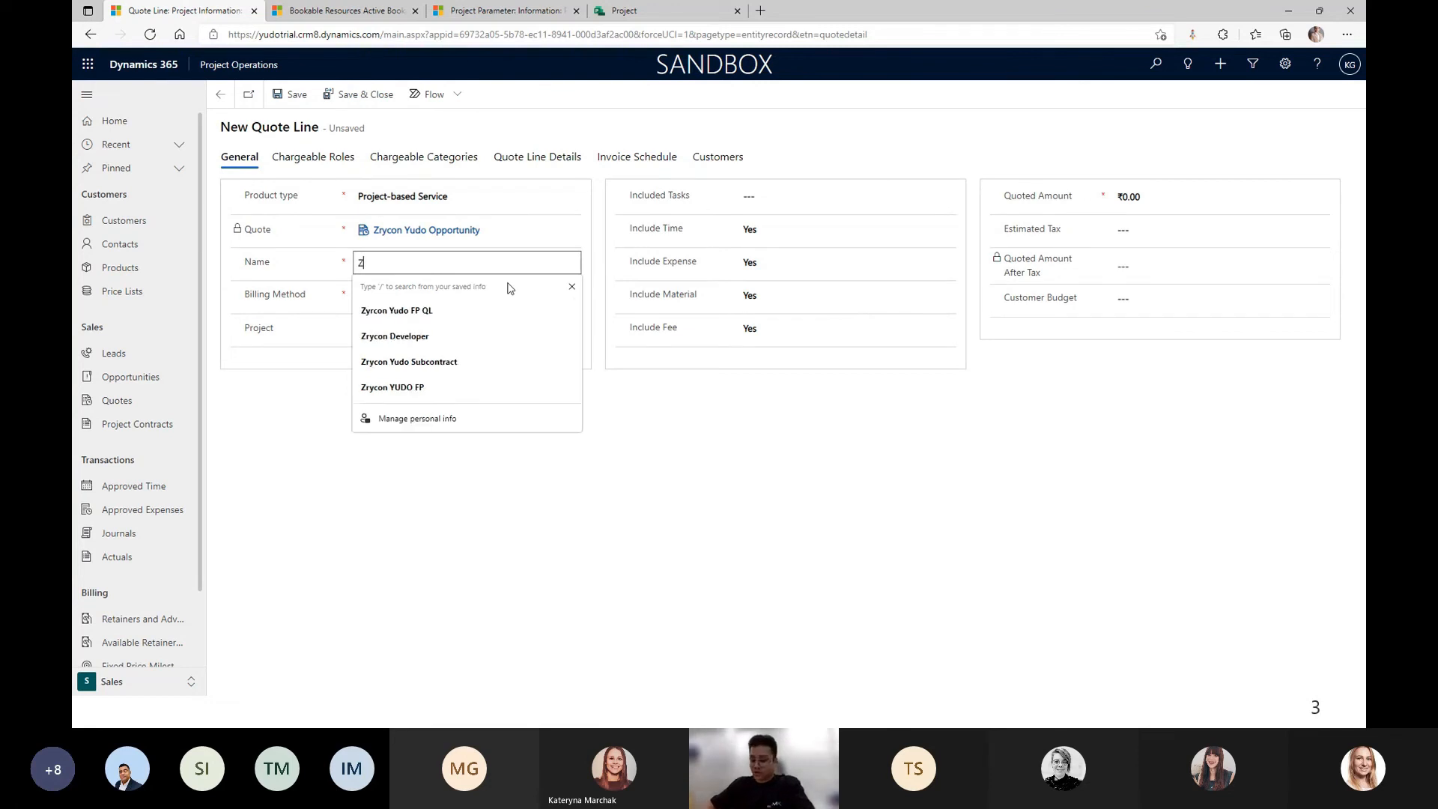
pyautogui.write('rycon Yudo ')
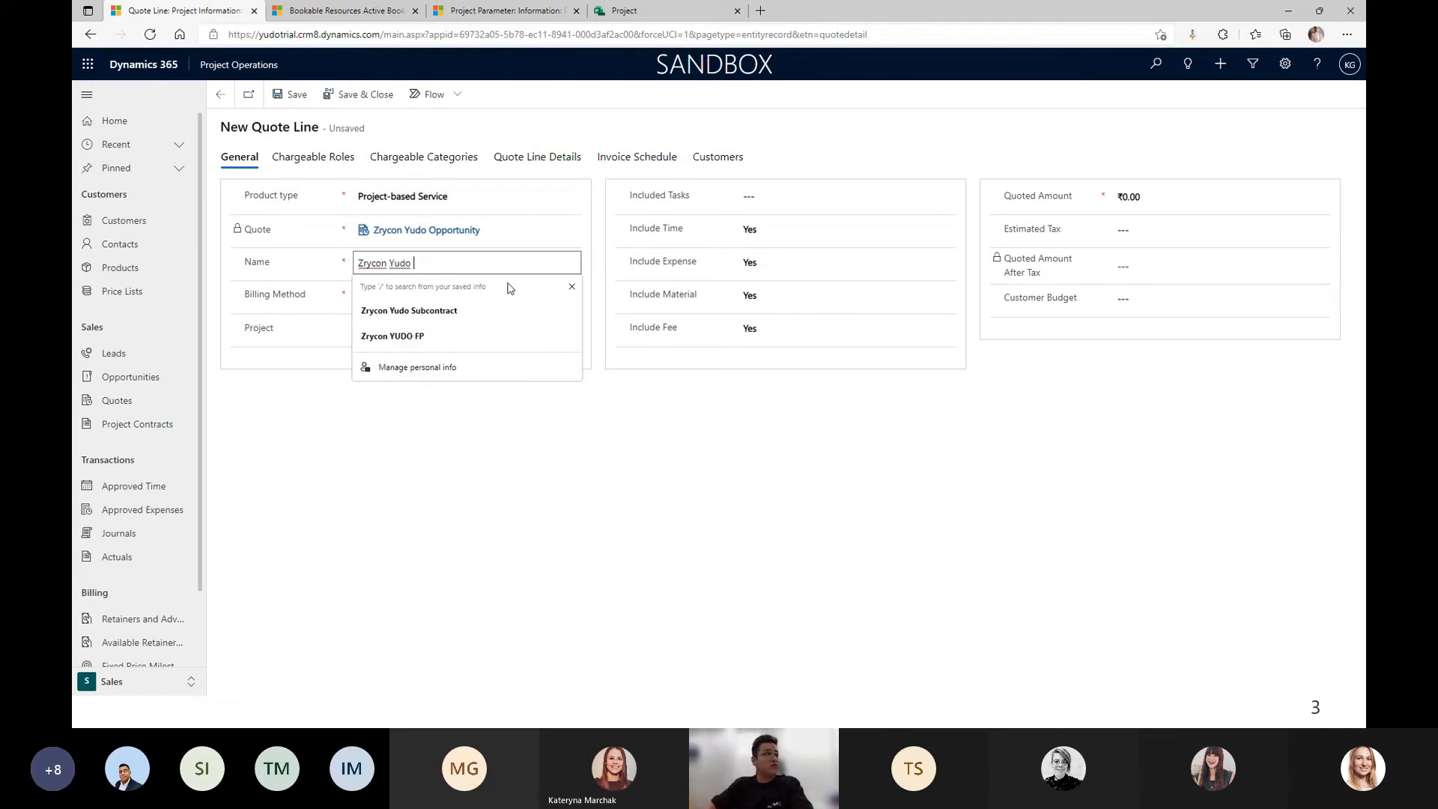
pyautogui.write('T&')
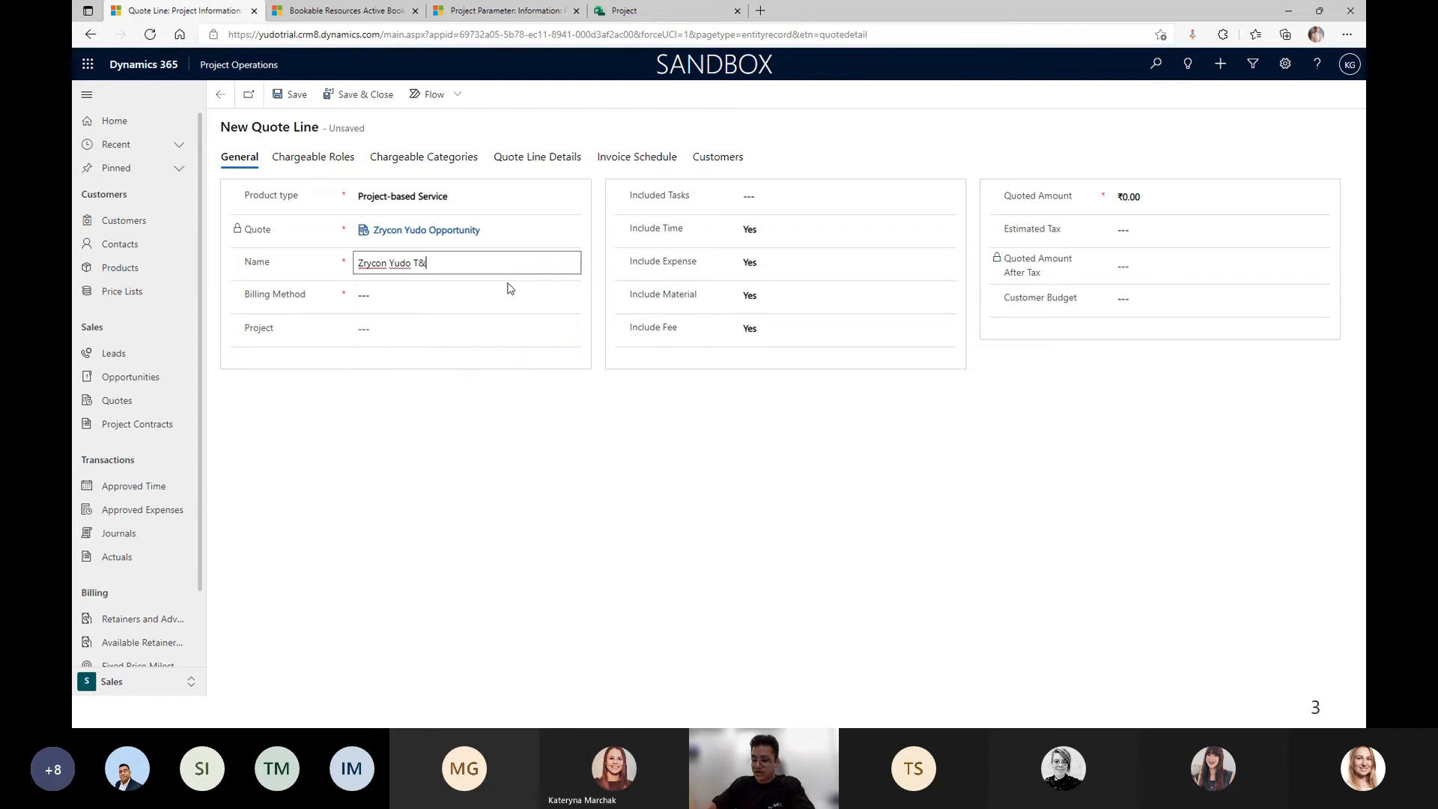
pyautogui.click(406, 295)
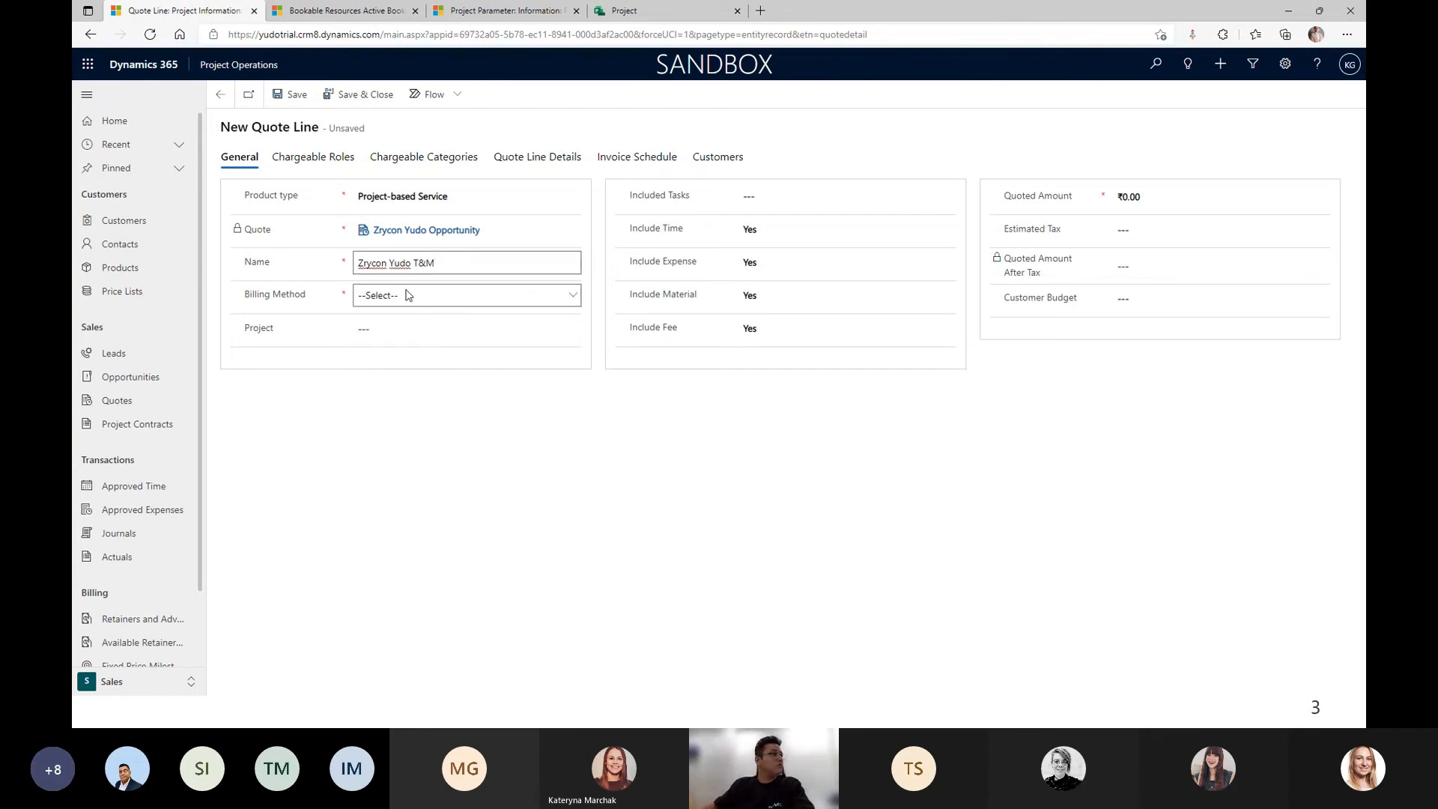
pyautogui.click(406, 295)
pyautogui.click(405, 326)
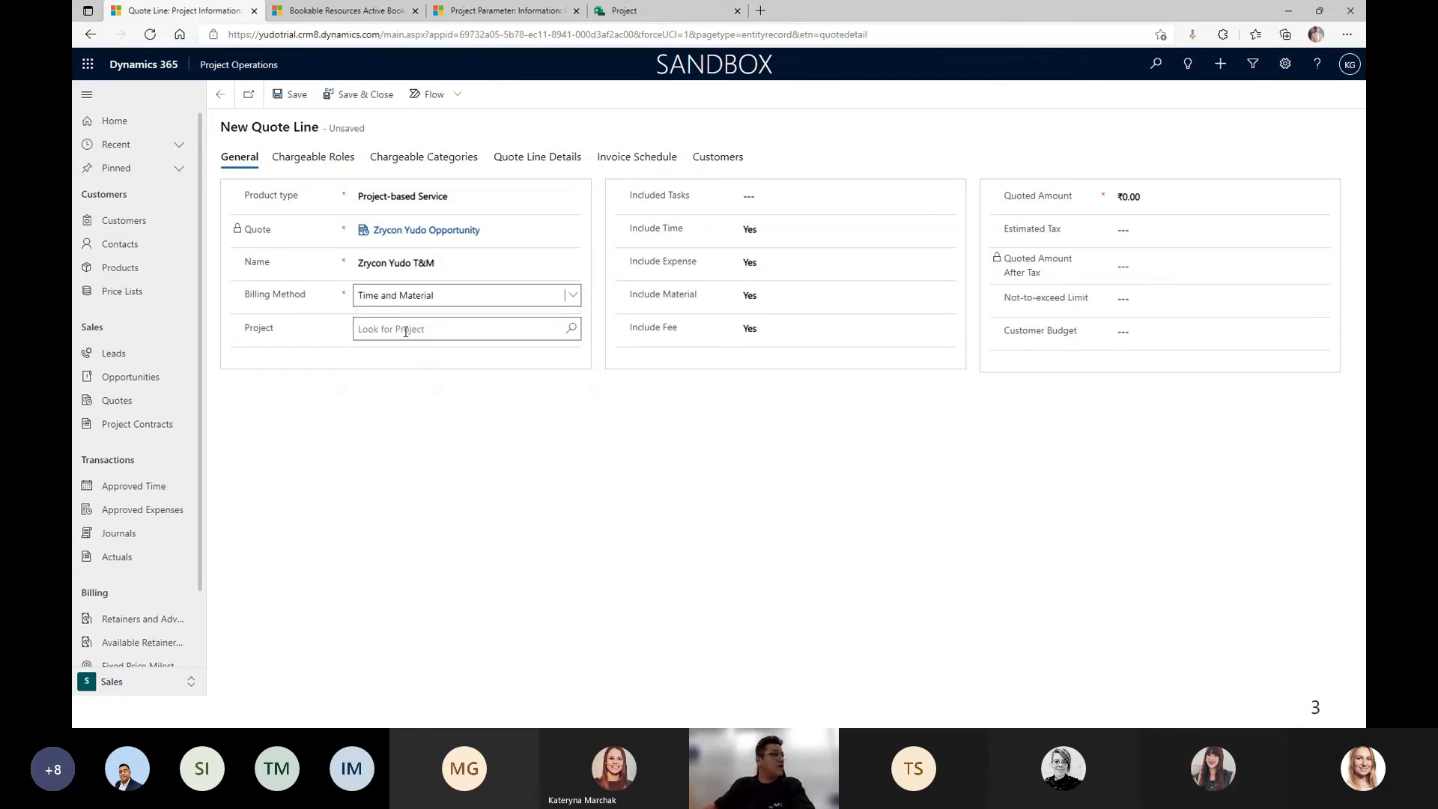
pyautogui.click(405, 330)
pyautogui.click(413, 373)
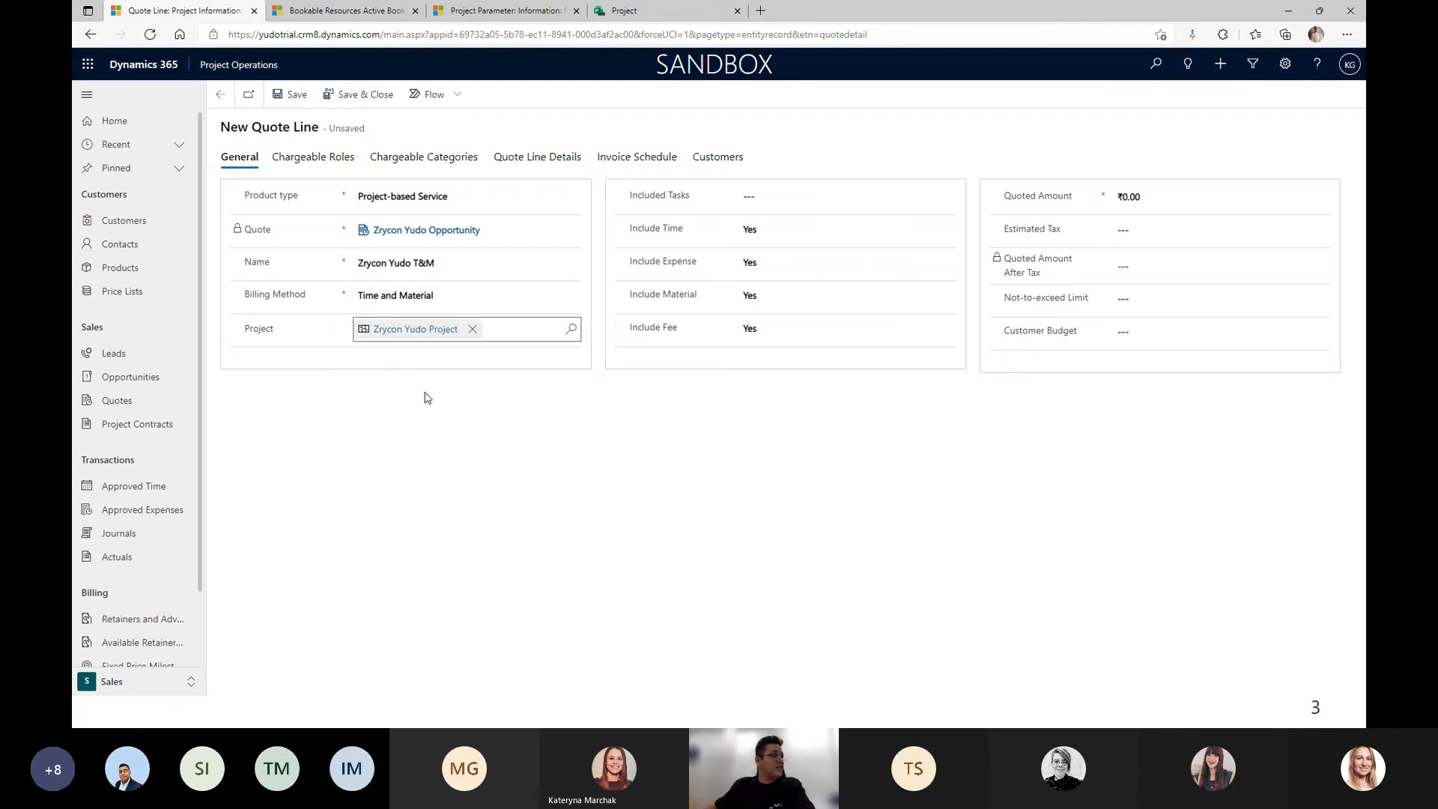
# Exclude fees, include only selected project tasks, and save the new line.
pyautogui.click(779, 327)
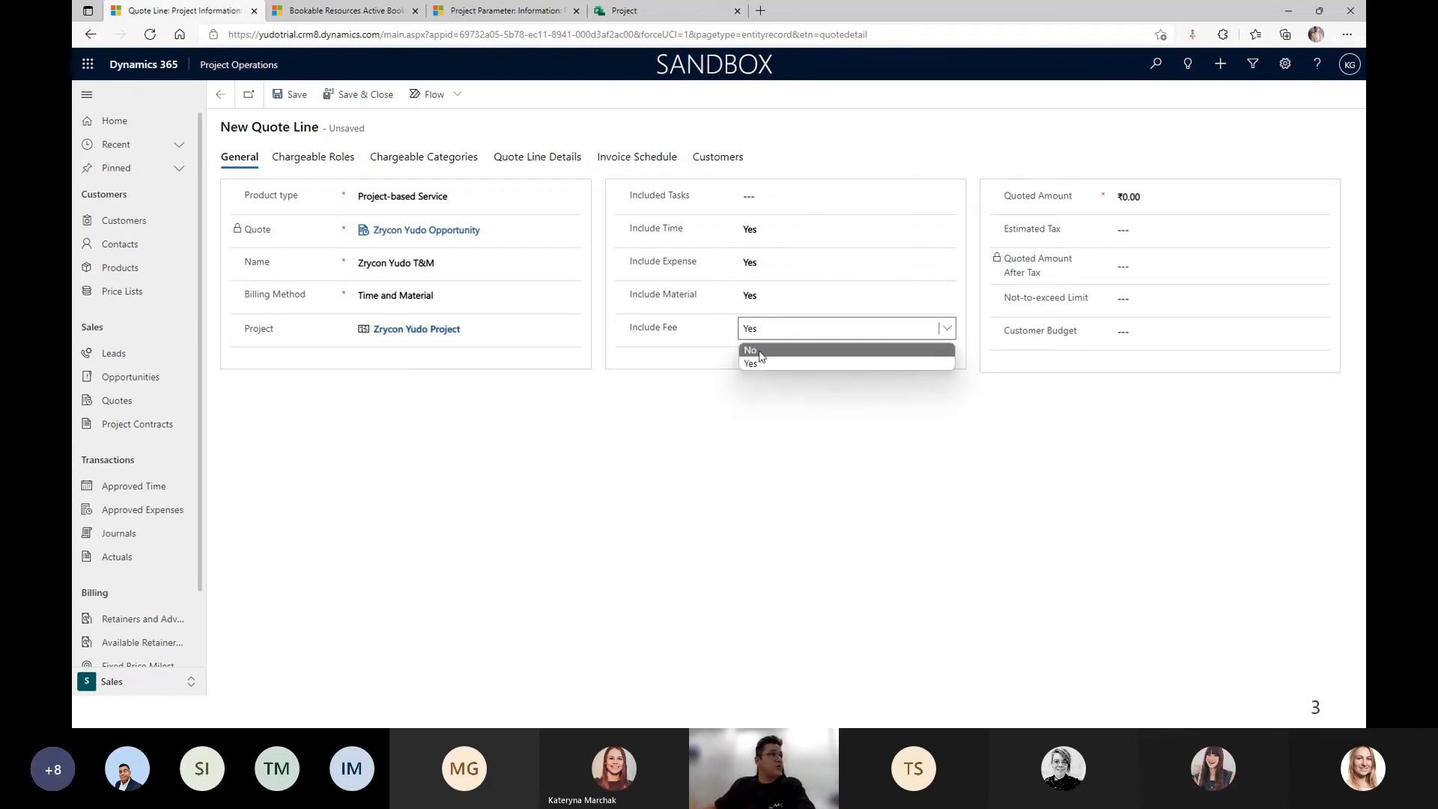
pyautogui.click(761, 349)
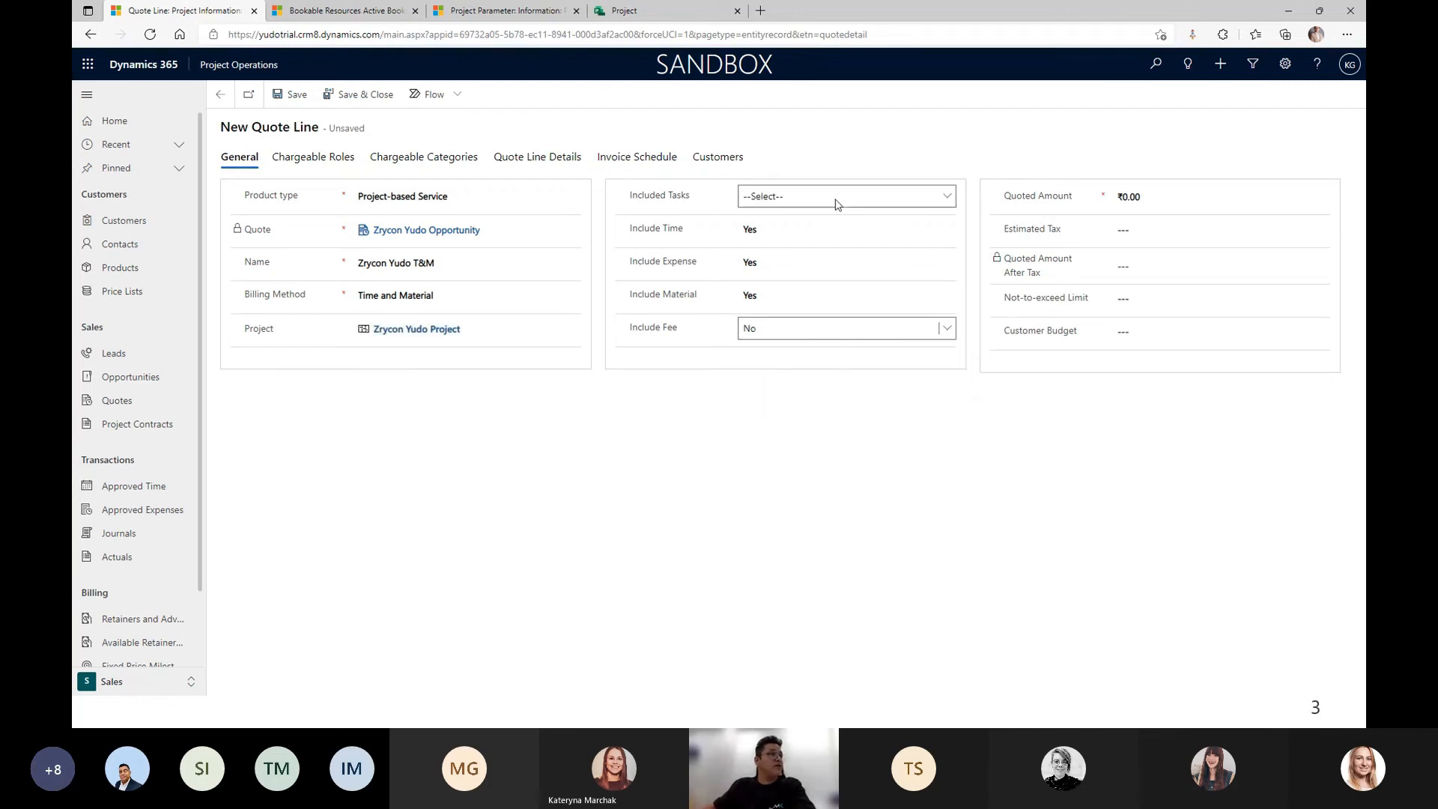
pyautogui.click(822, 200)
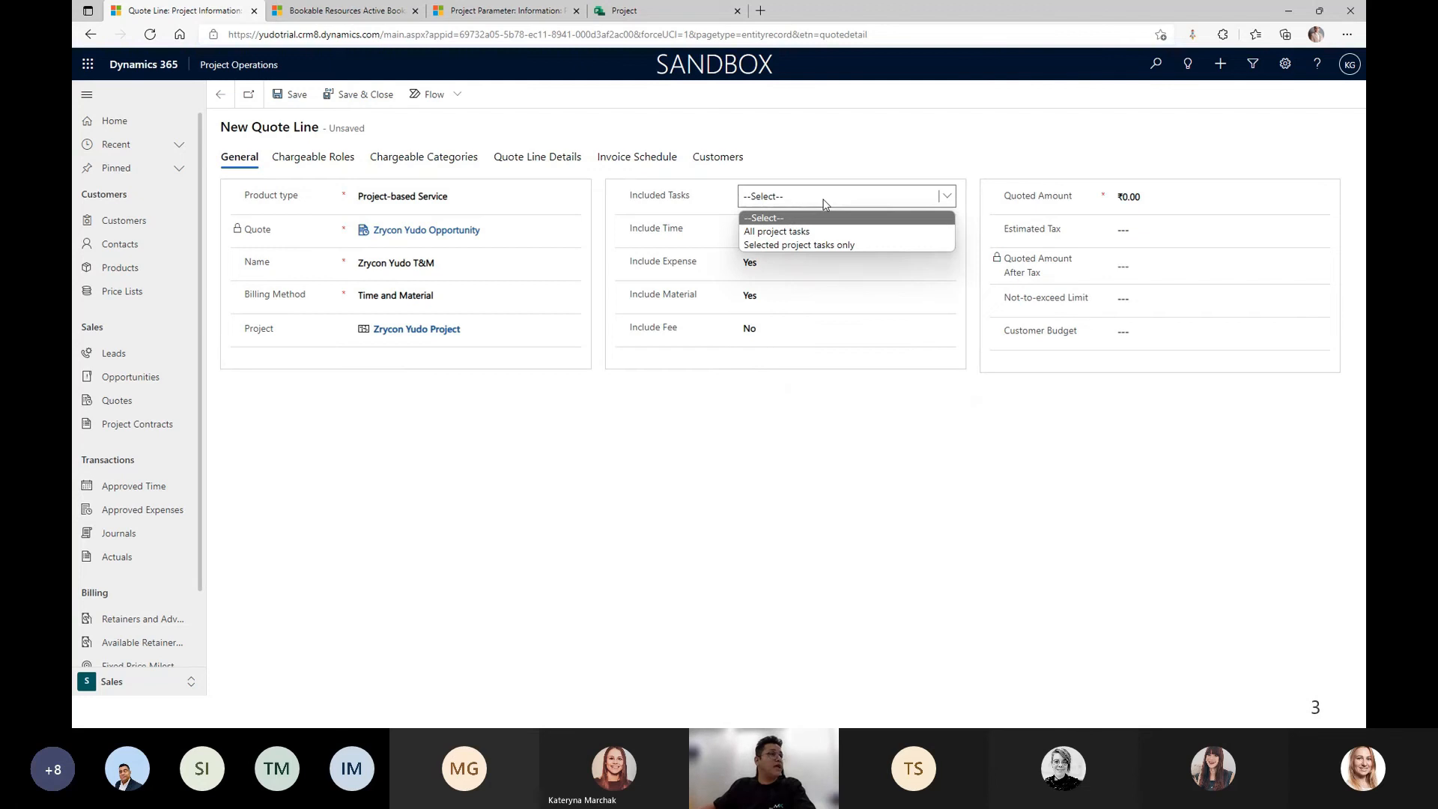
pyautogui.click(801, 245)
pyautogui.click(292, 94)
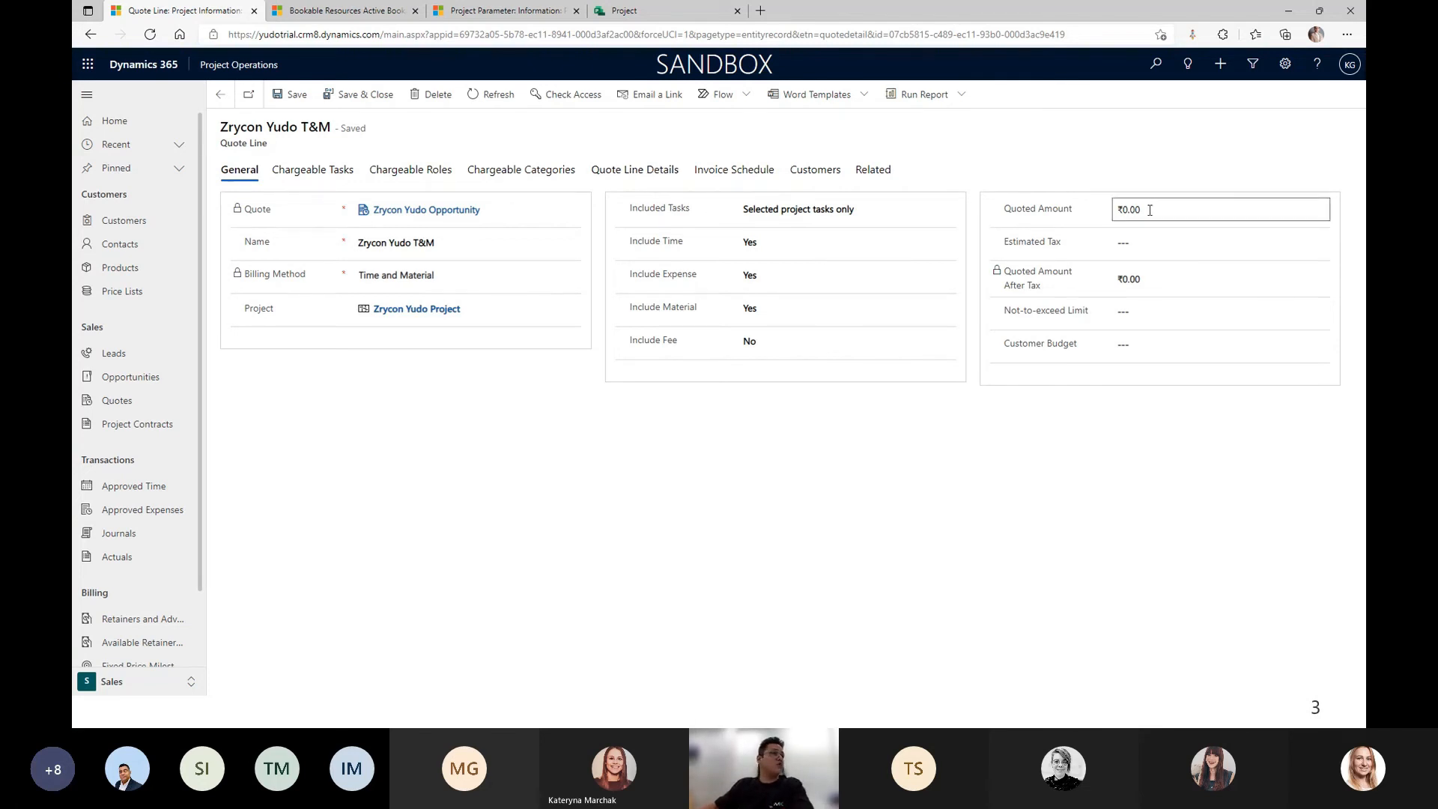
# Return to the quote and review the Zrycon Yudo T&M line's detail and related tabs.
pyautogui.click(217, 97)
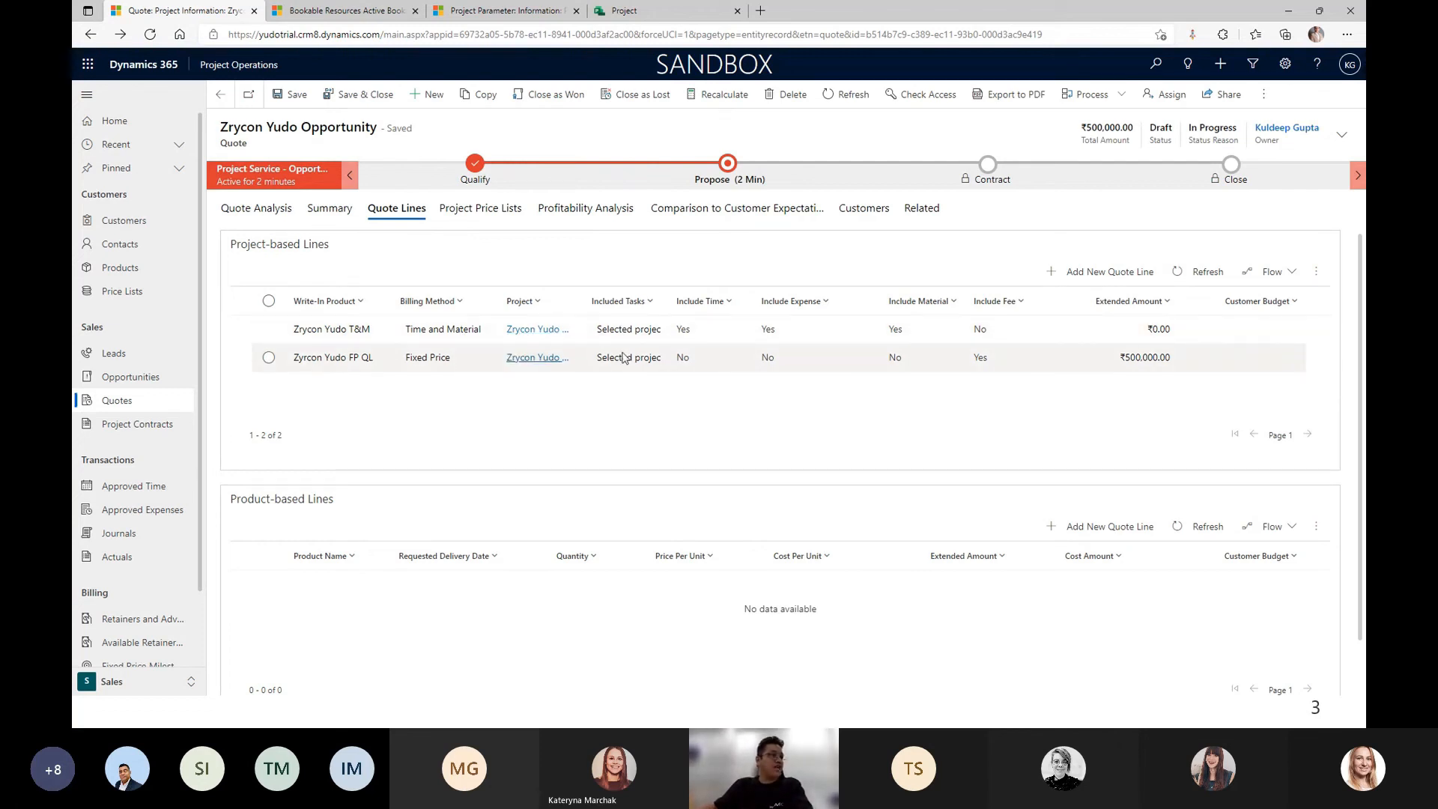
pyautogui.click(922, 213)
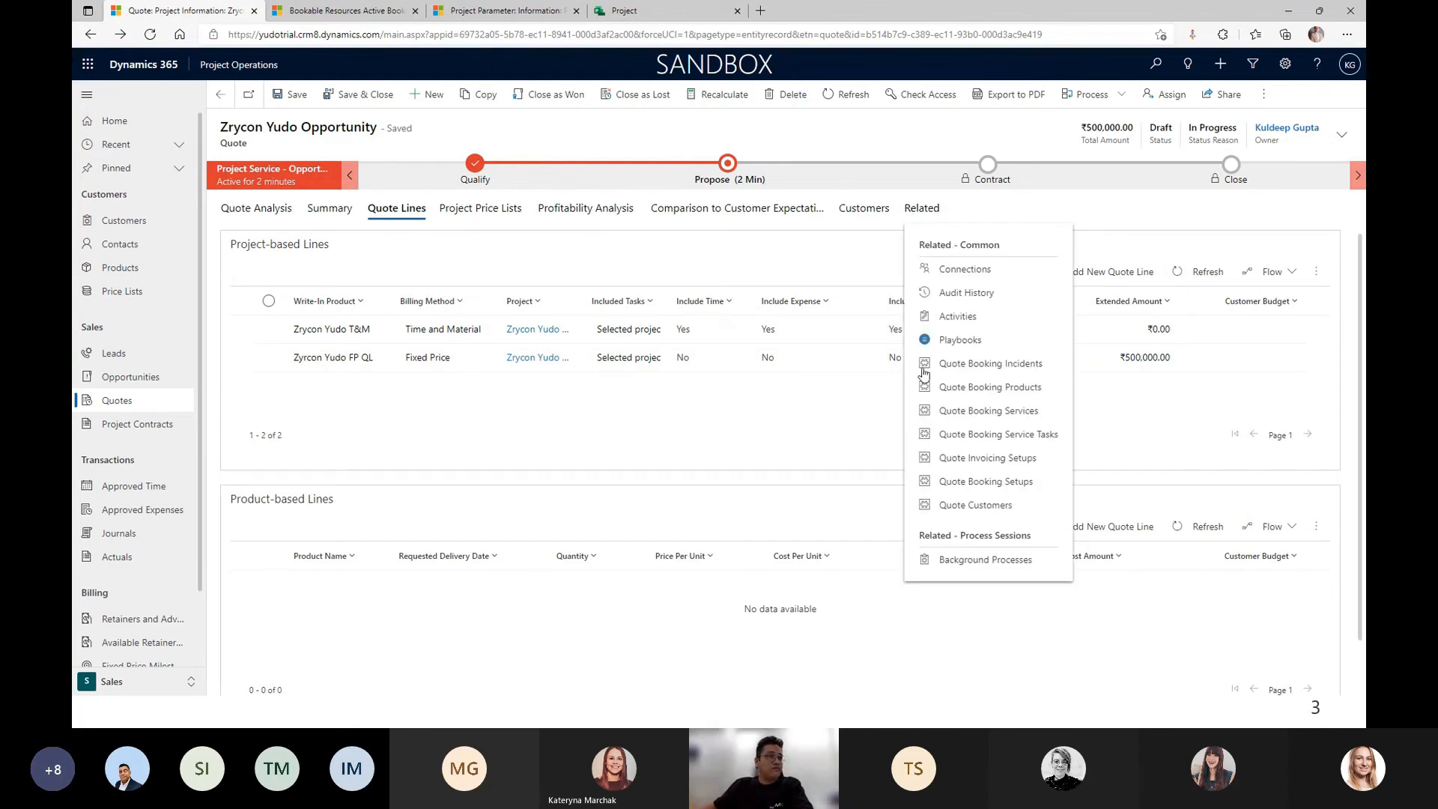
pyautogui.click(713, 444)
pyautogui.doubleClick(450, 330)
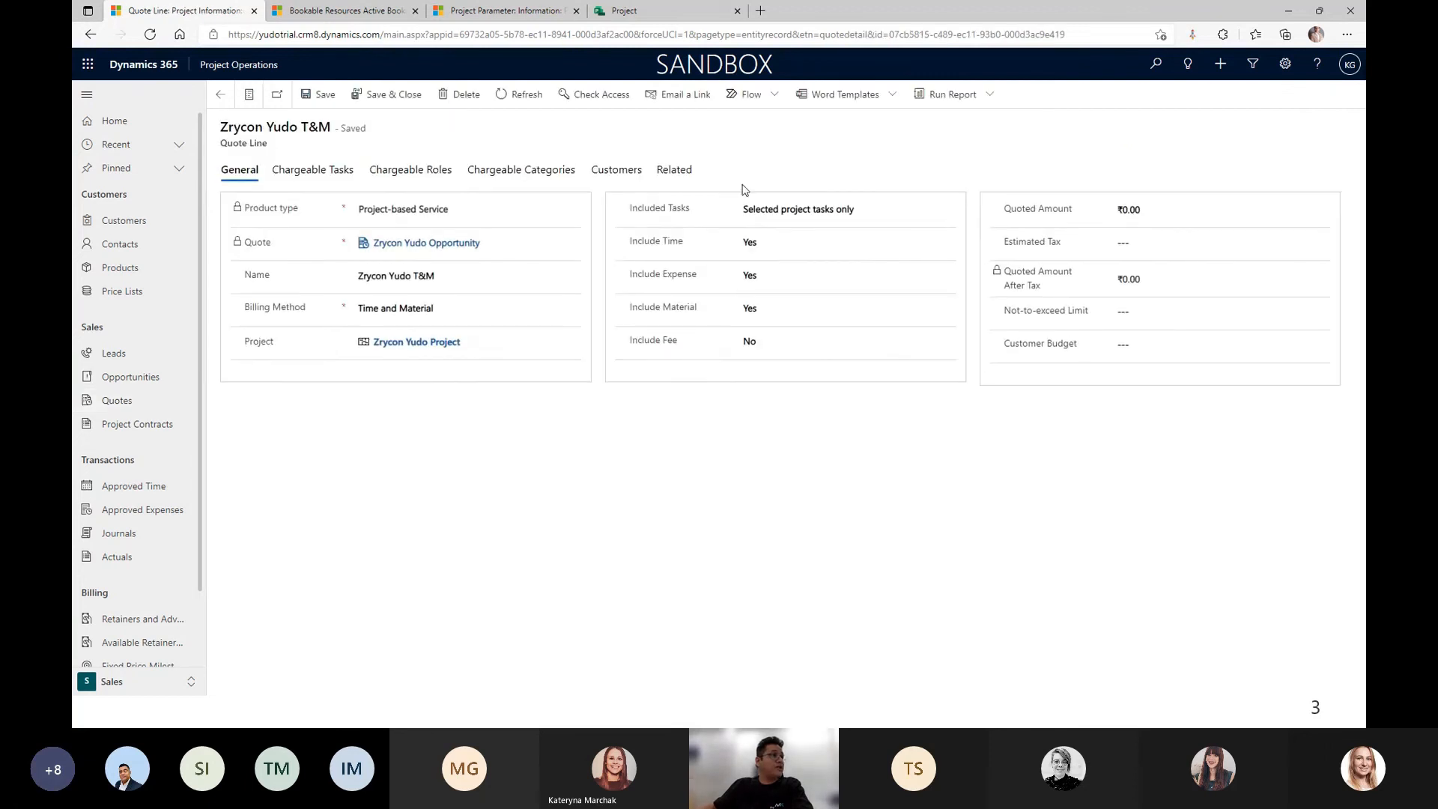
pyautogui.click(659, 174)
pyautogui.click(874, 171)
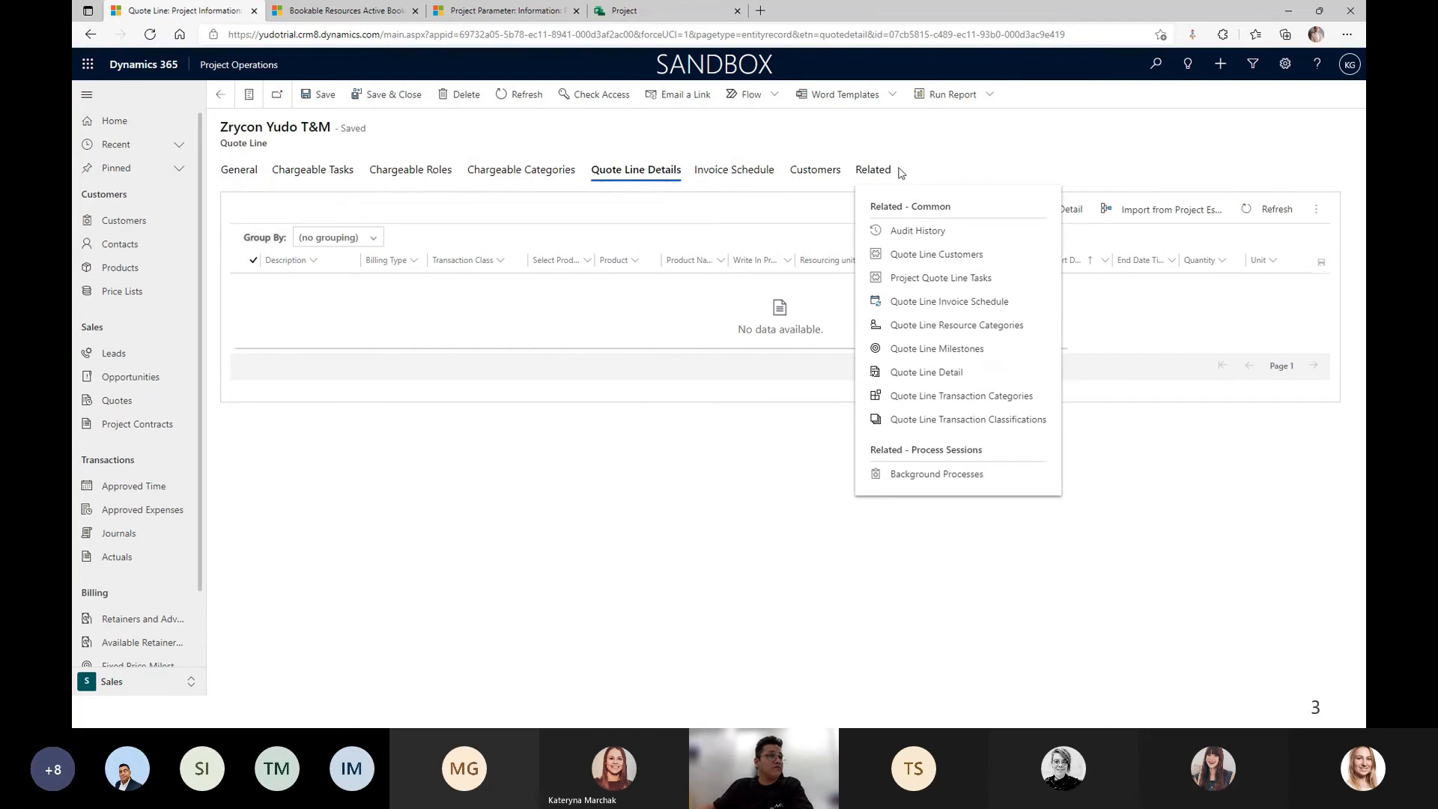
pyautogui.click(237, 174)
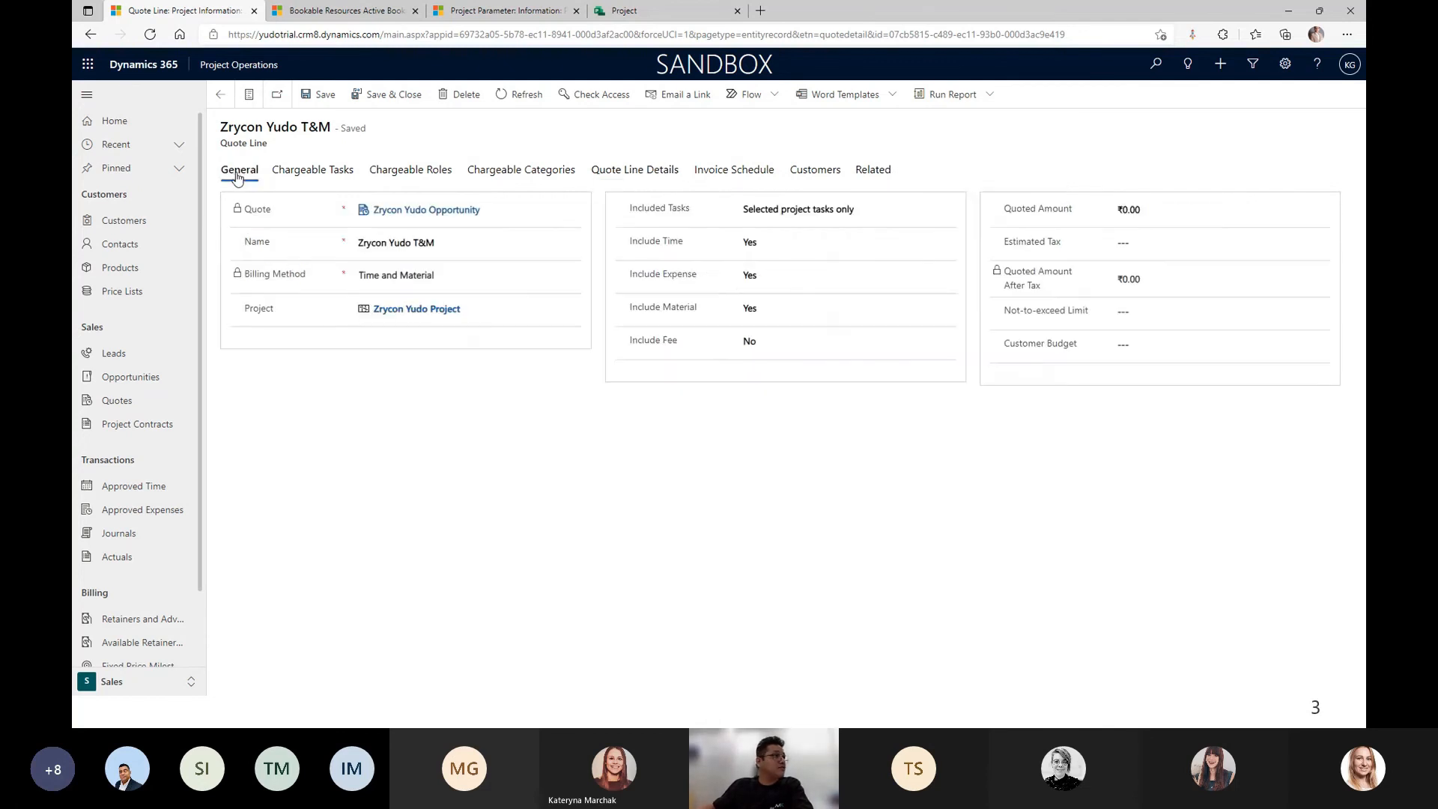
# Go back to the quote and open the Zrycon Yudo Project record from its line.
pyautogui.click(222, 96)
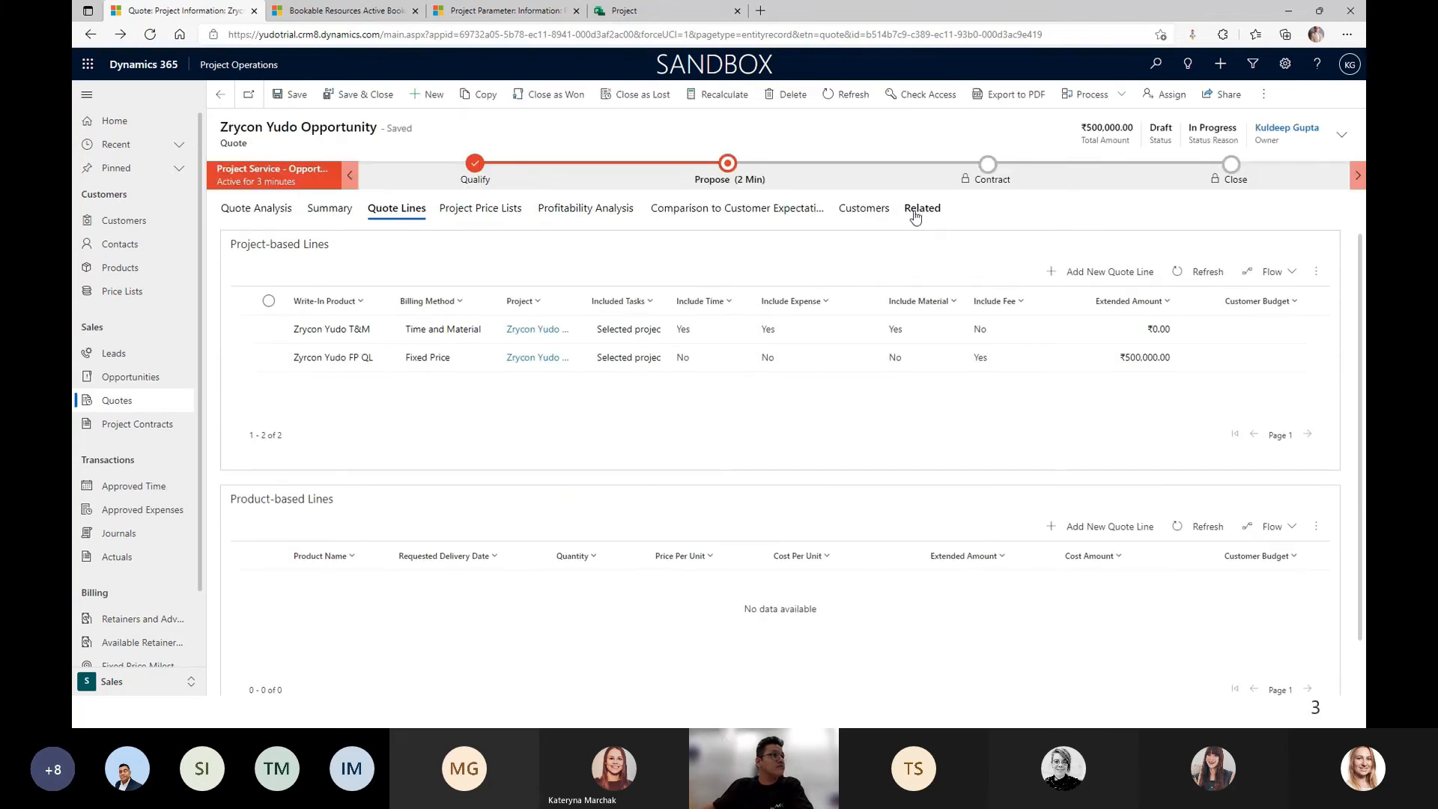
pyautogui.click(919, 210)
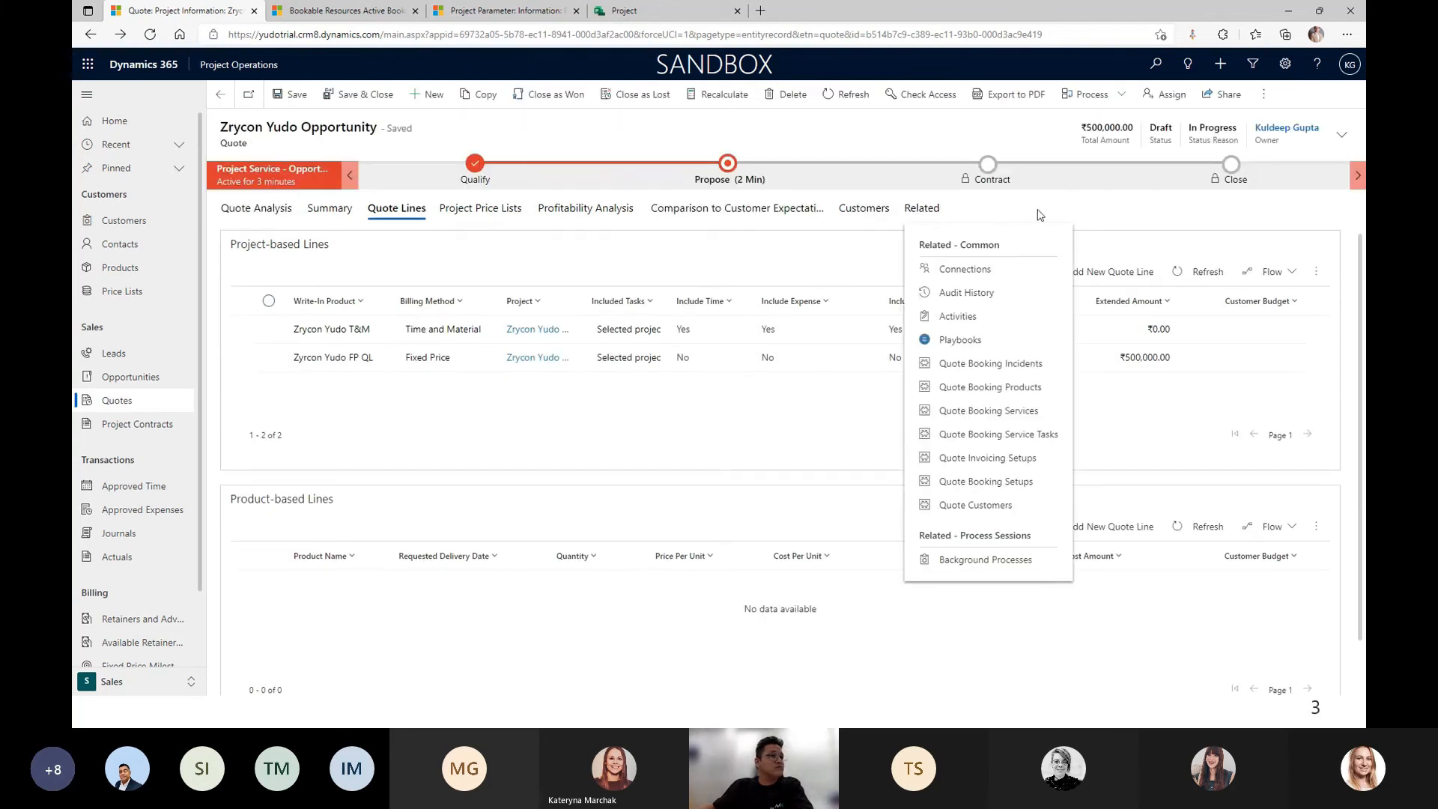
pyautogui.click(1039, 215)
pyautogui.click(542, 330)
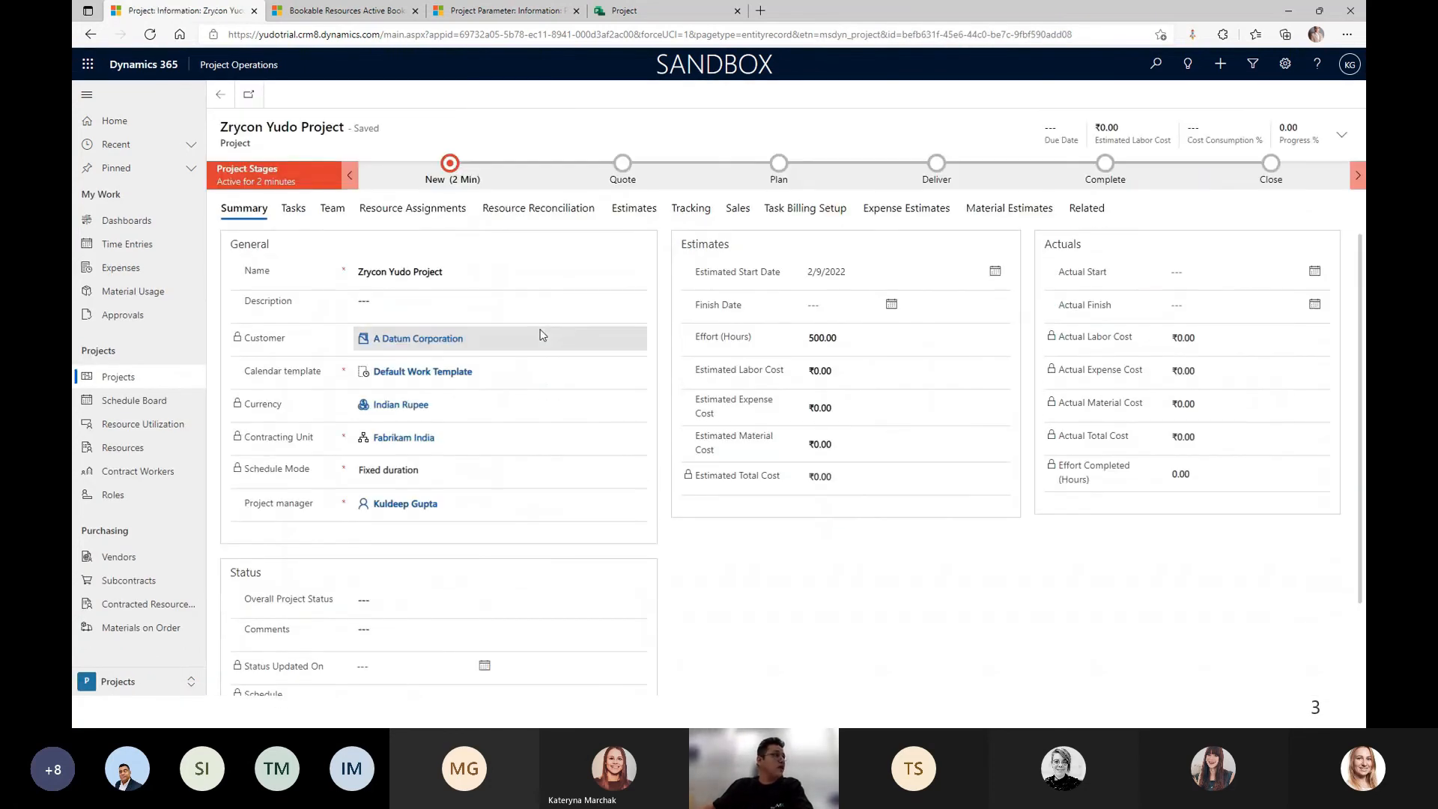
# Show the project's Tasks tab, then load project.microsoft.com in the other browser tab.
pyautogui.click(293, 228)
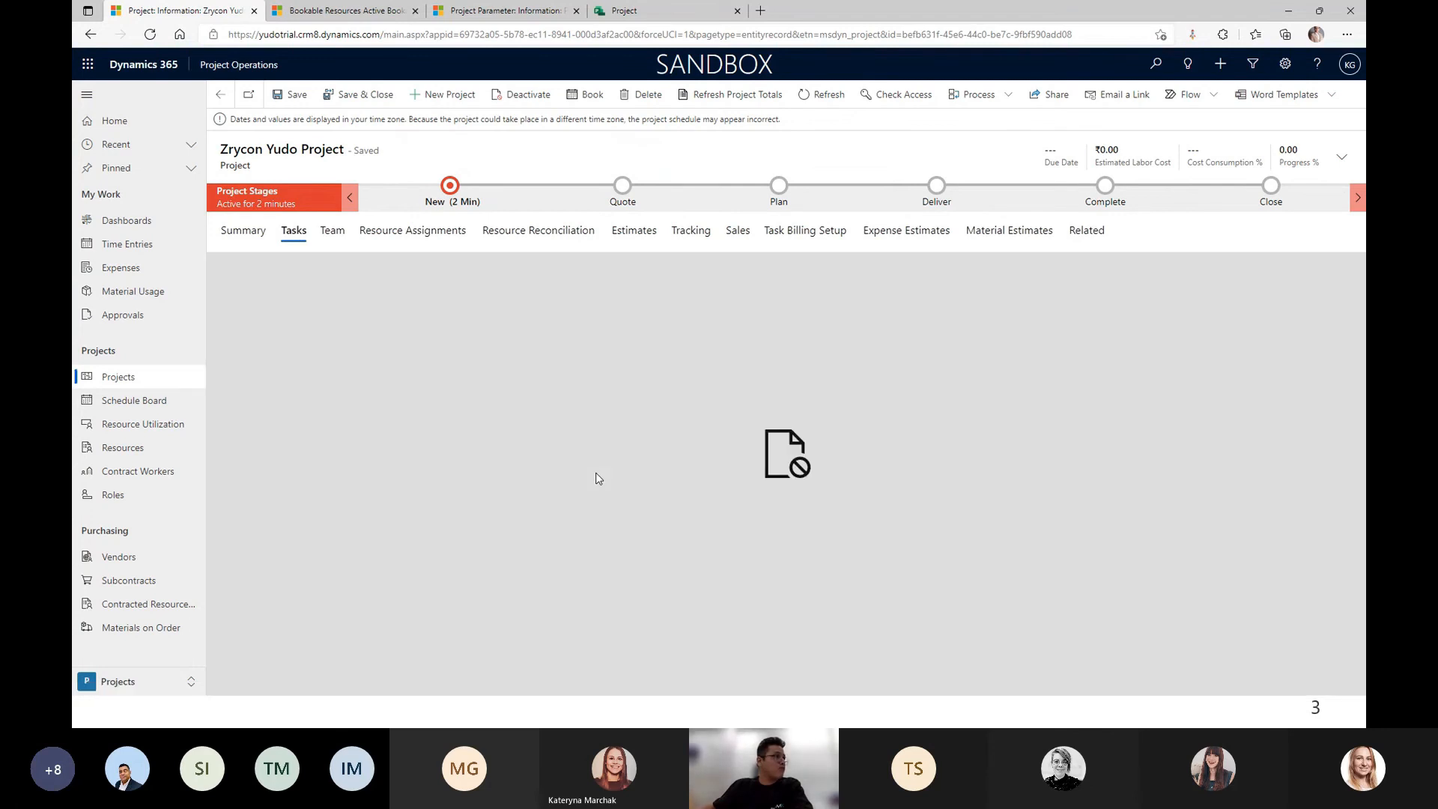
pyautogui.click(614, 12)
pyautogui.click(569, 36)
pyautogui.write('pro')
pyautogui.press('Return')
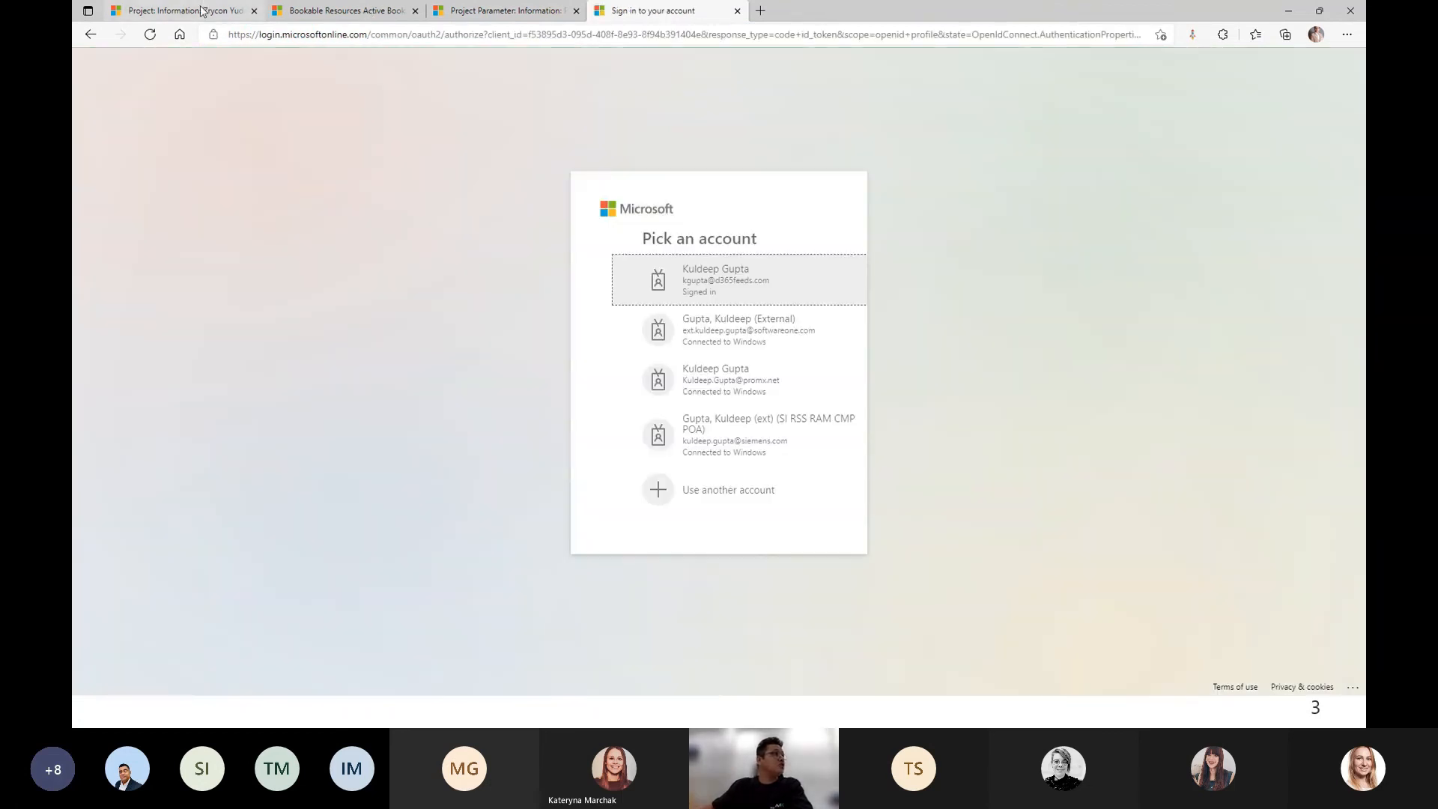
# Sign in to Project for the web with the work account, then return to the Dynamics 365 project.
pyautogui.click(206, 12)
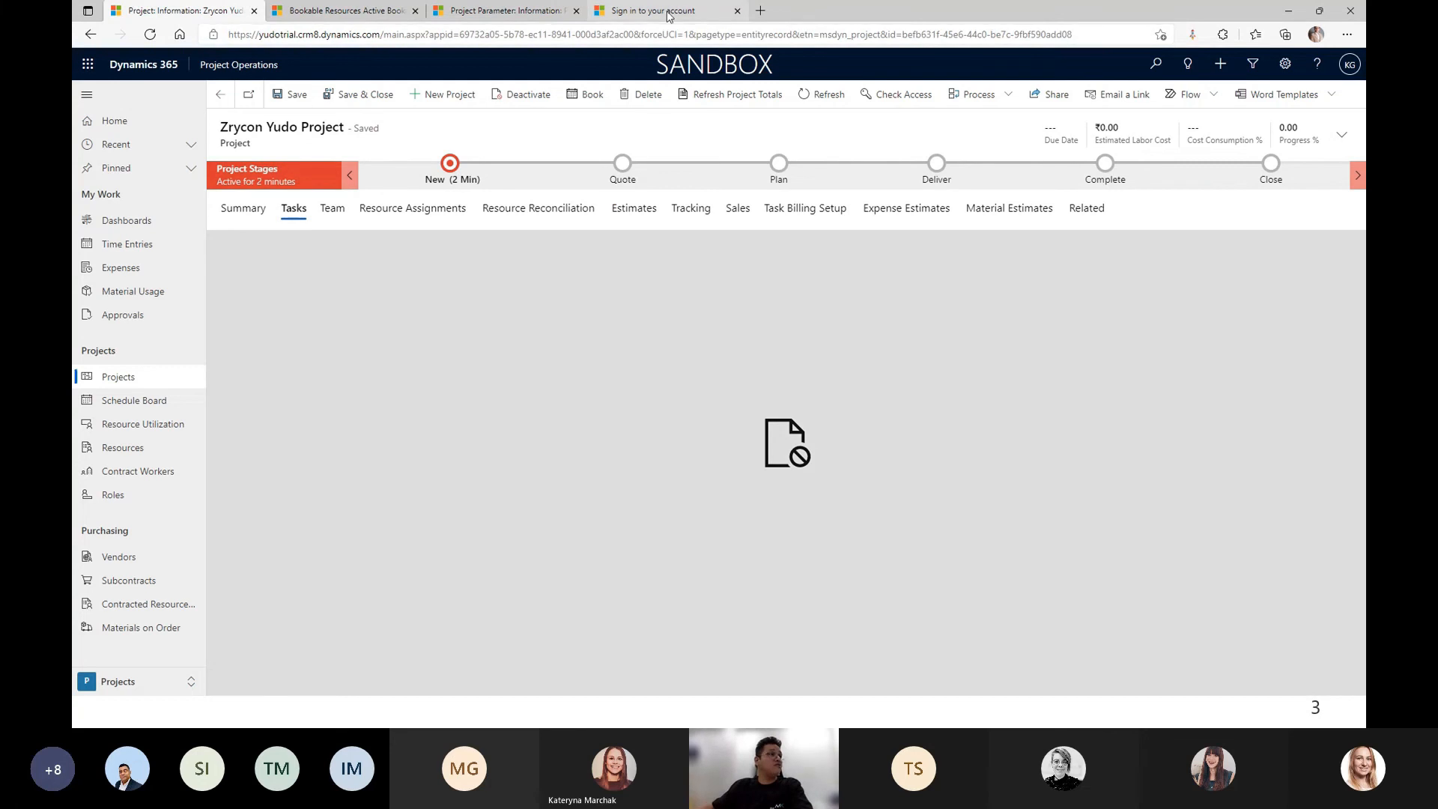
pyautogui.click(669, 15)
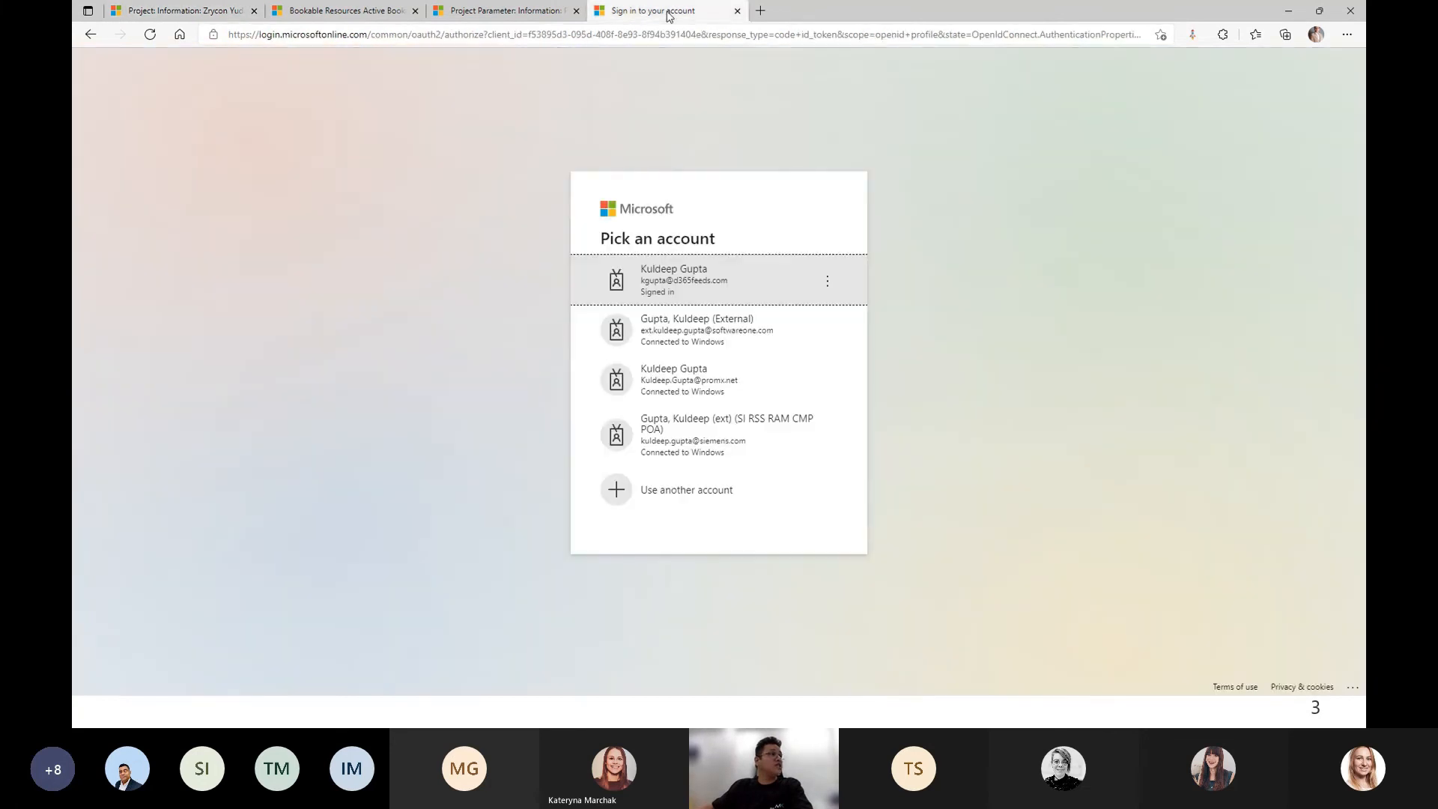
pyautogui.click(712, 281)
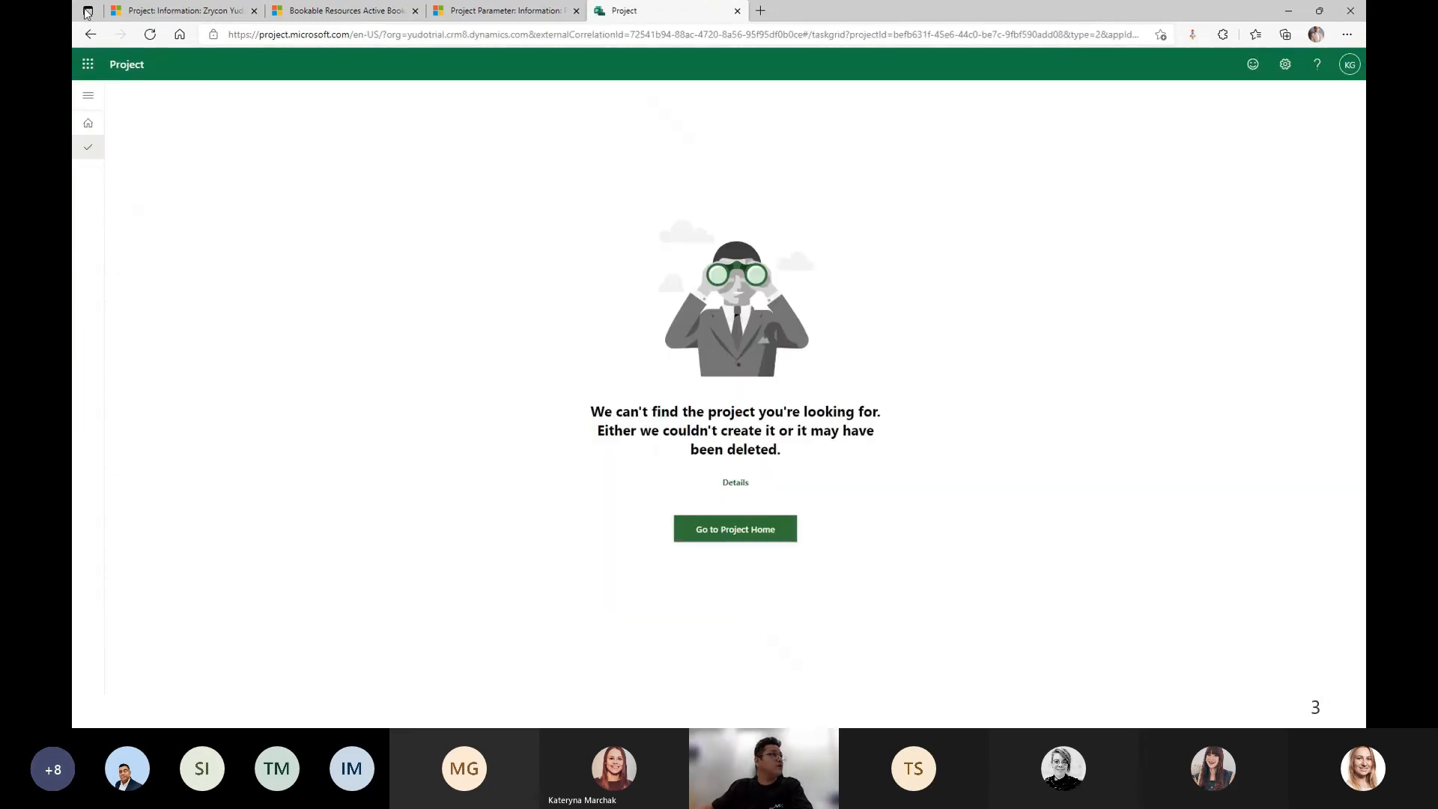
pyautogui.click(177, 9)
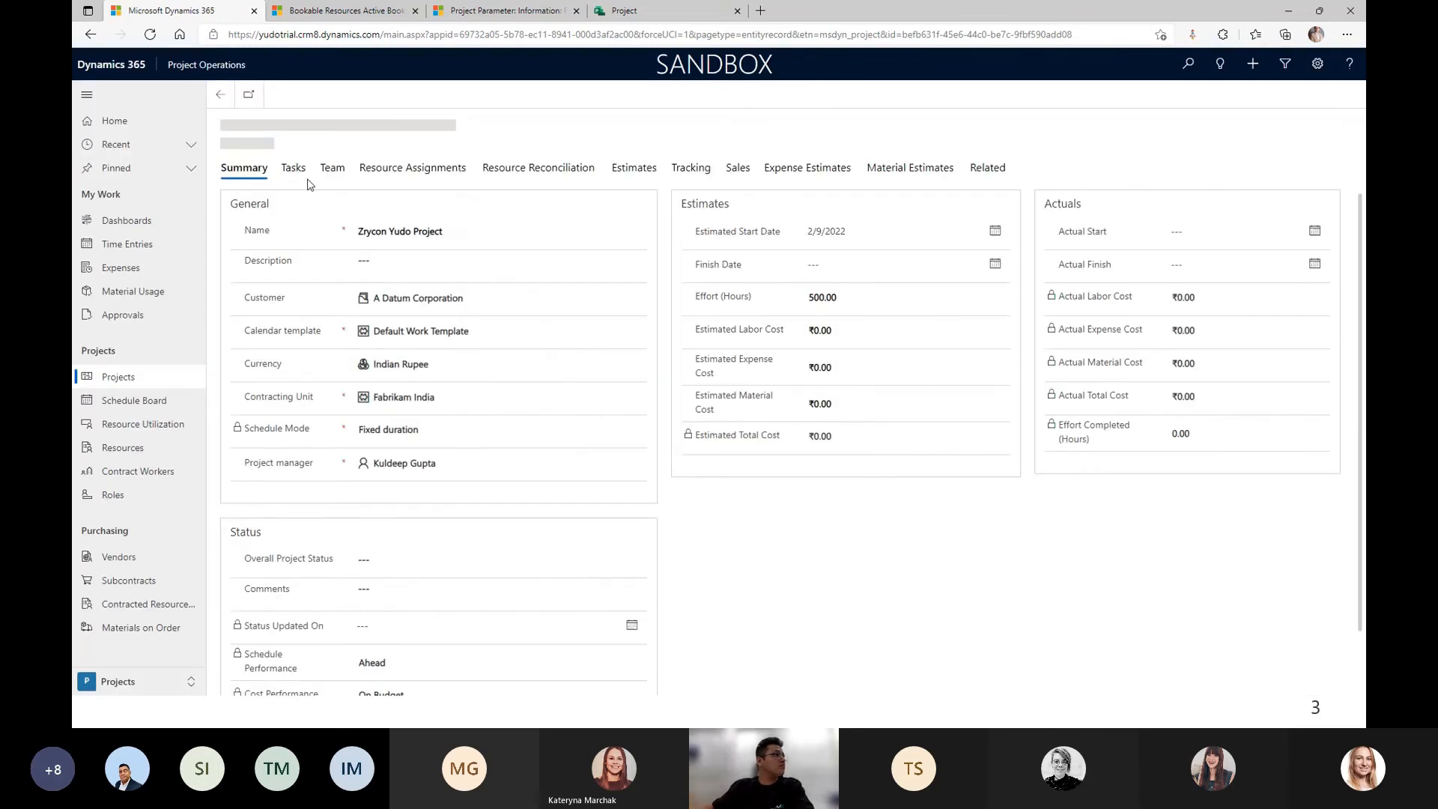
# Add tasks Task 1 T&M, Task 2 T&M, Task 3 FP and Task 4 FP to the project's task list.
pyautogui.click(295, 230)
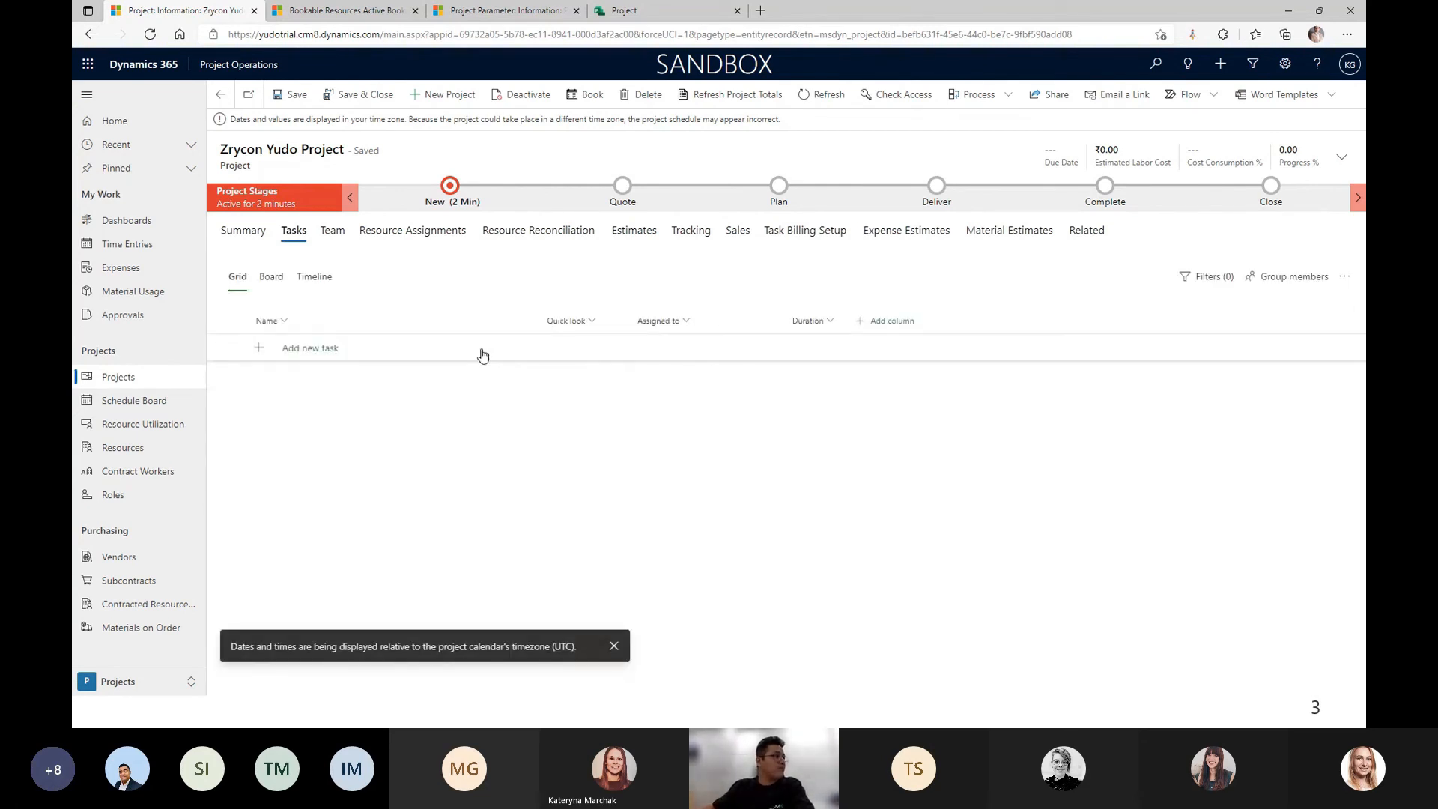
pyautogui.click(334, 349)
pyautogui.write('Task 1')
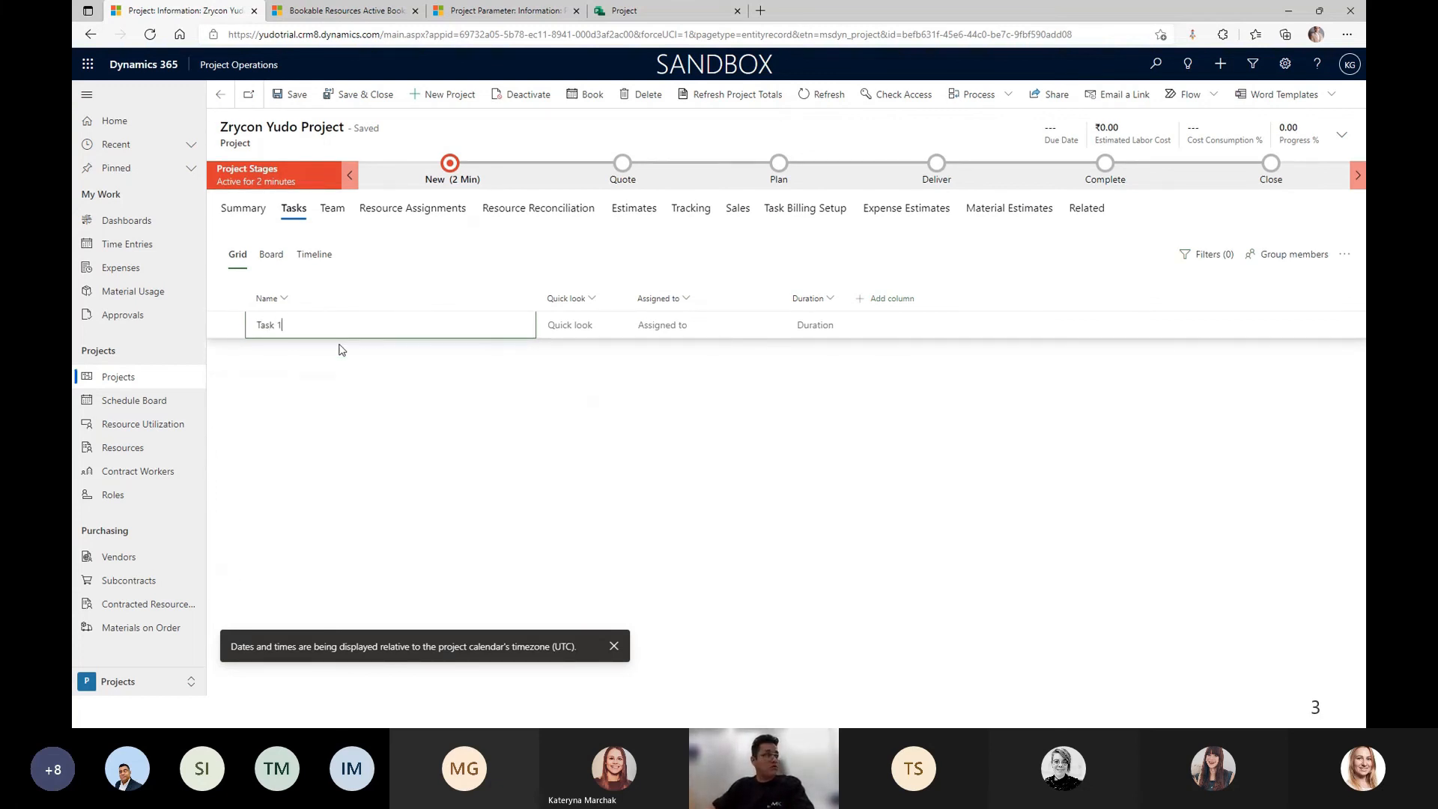
pyautogui.write(' T&M')
pyautogui.press('Return')
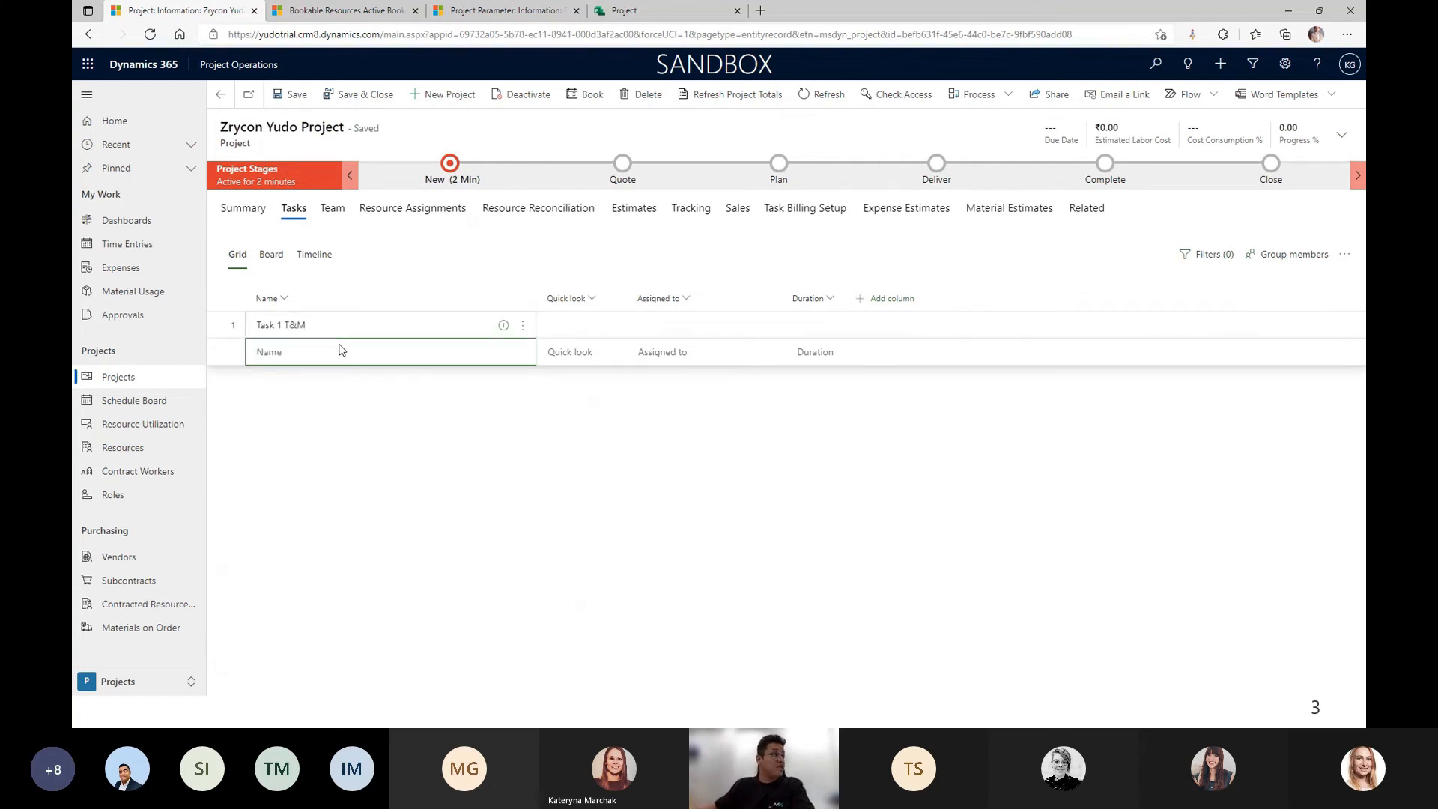
pyautogui.click(294, 363)
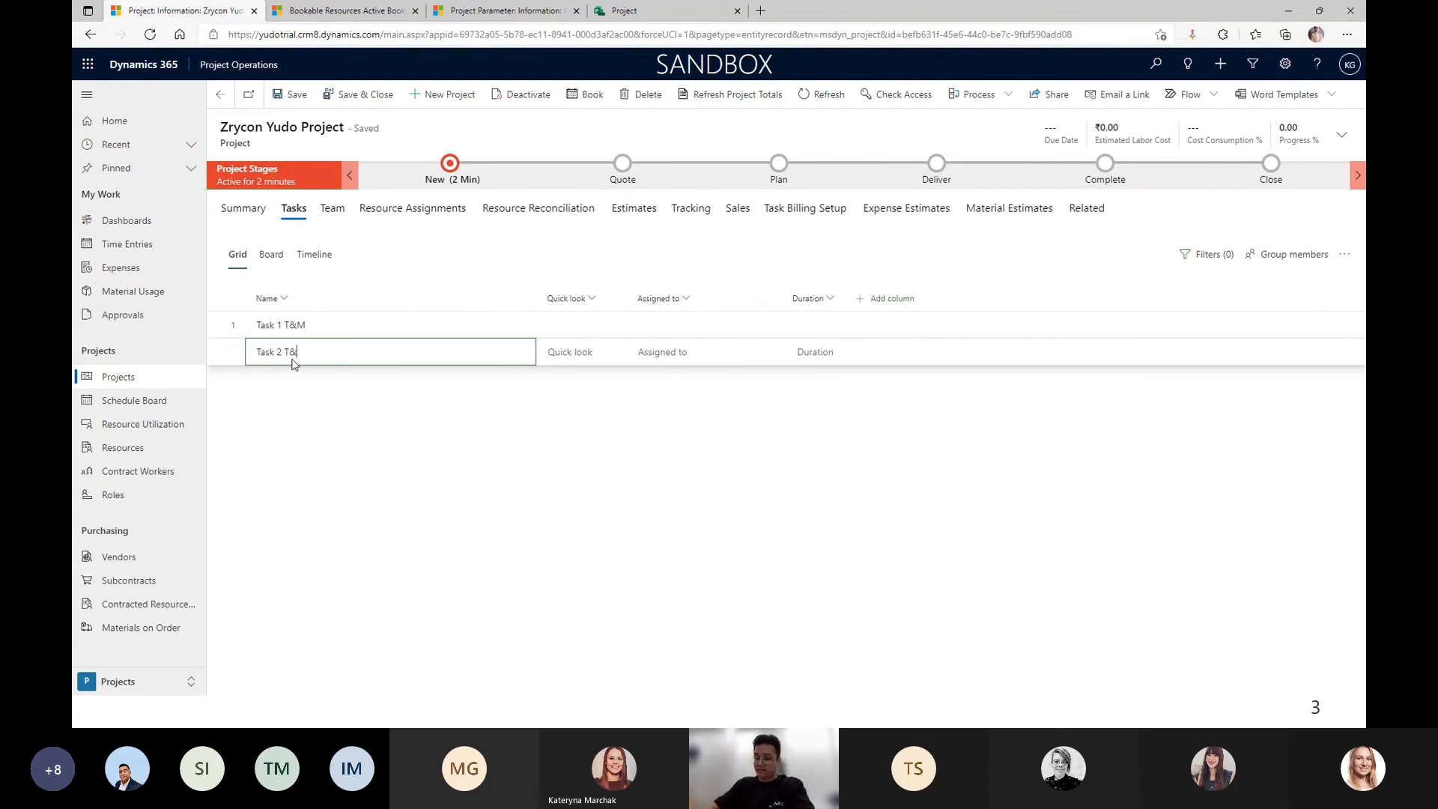
pyautogui.press('Return')
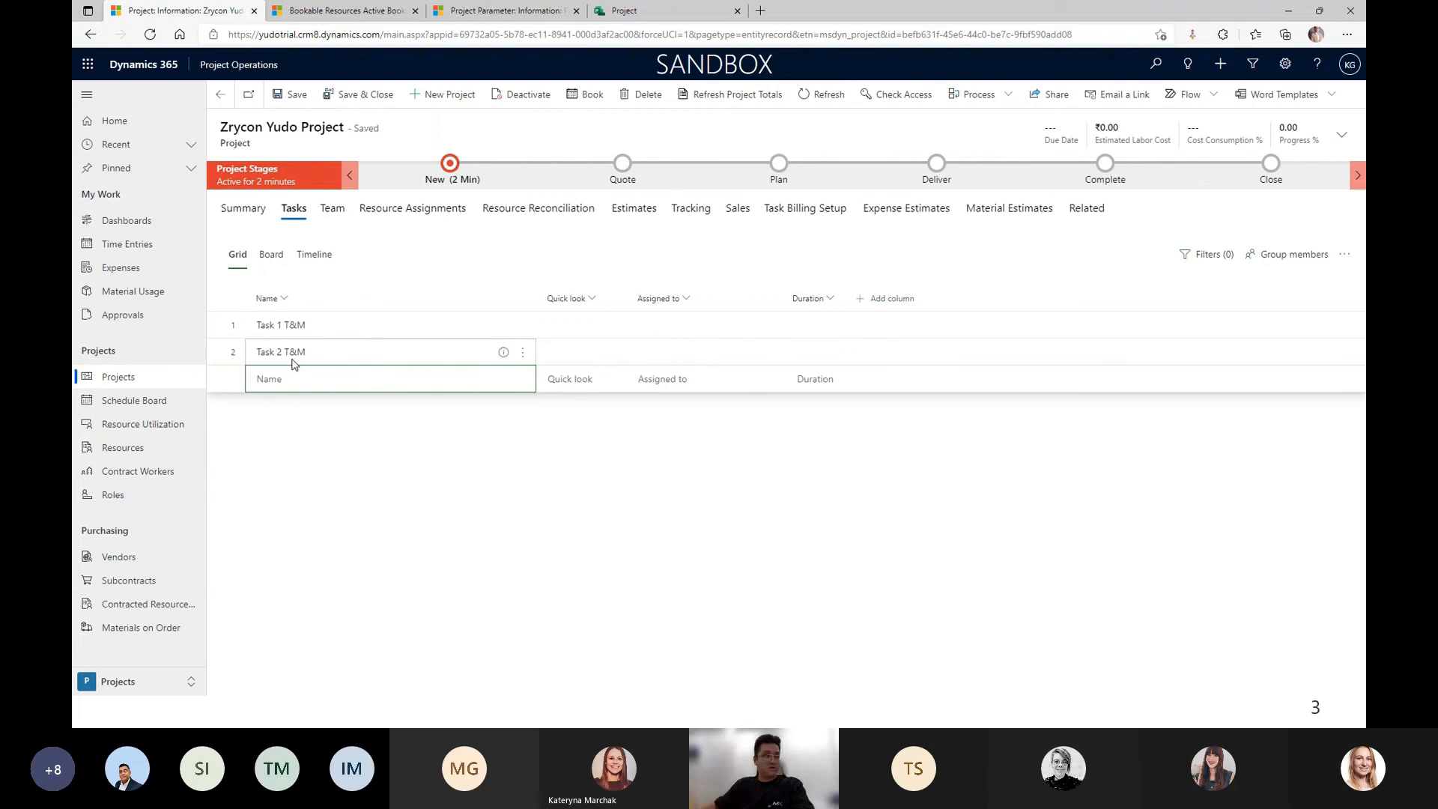
pyautogui.click(308, 388)
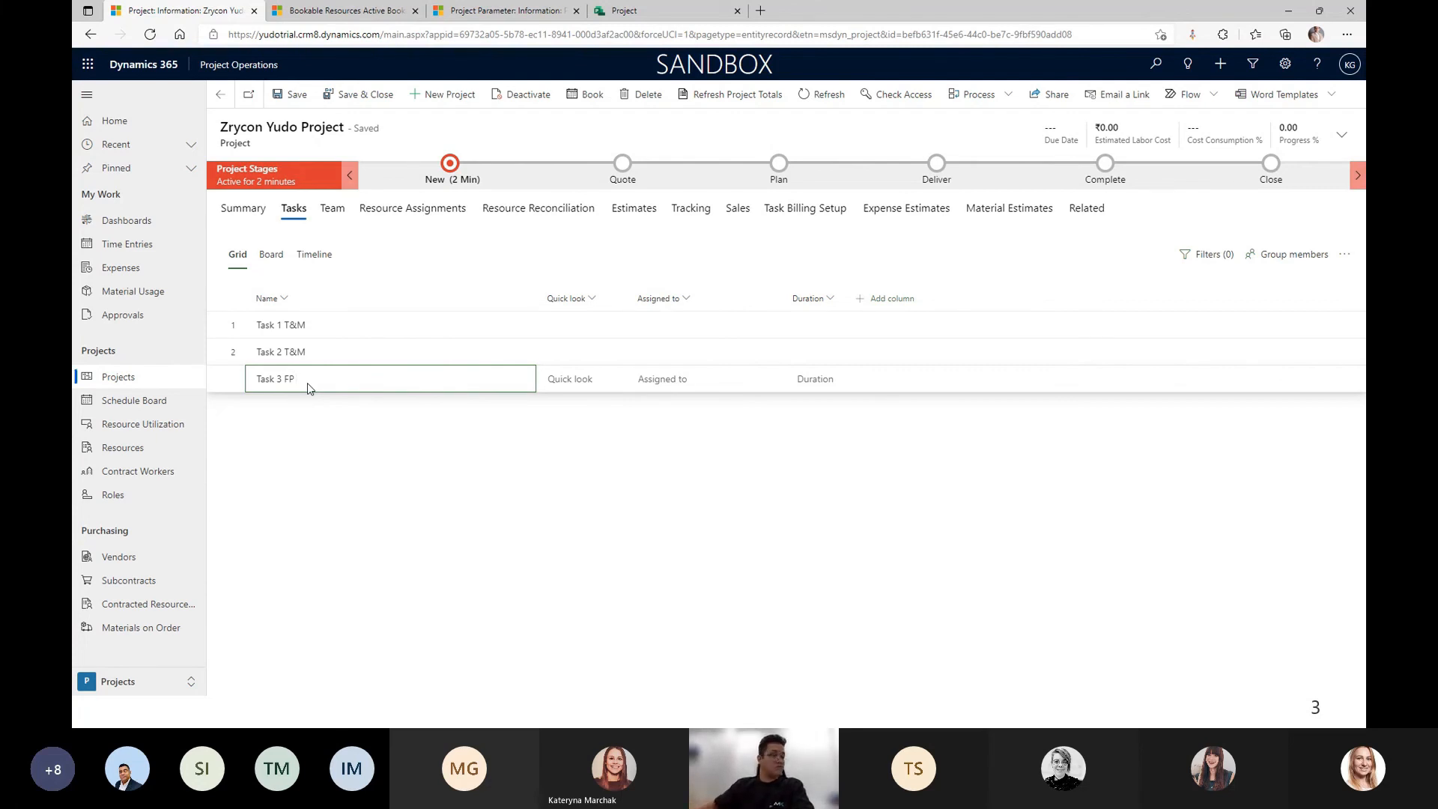
pyautogui.press('Return')
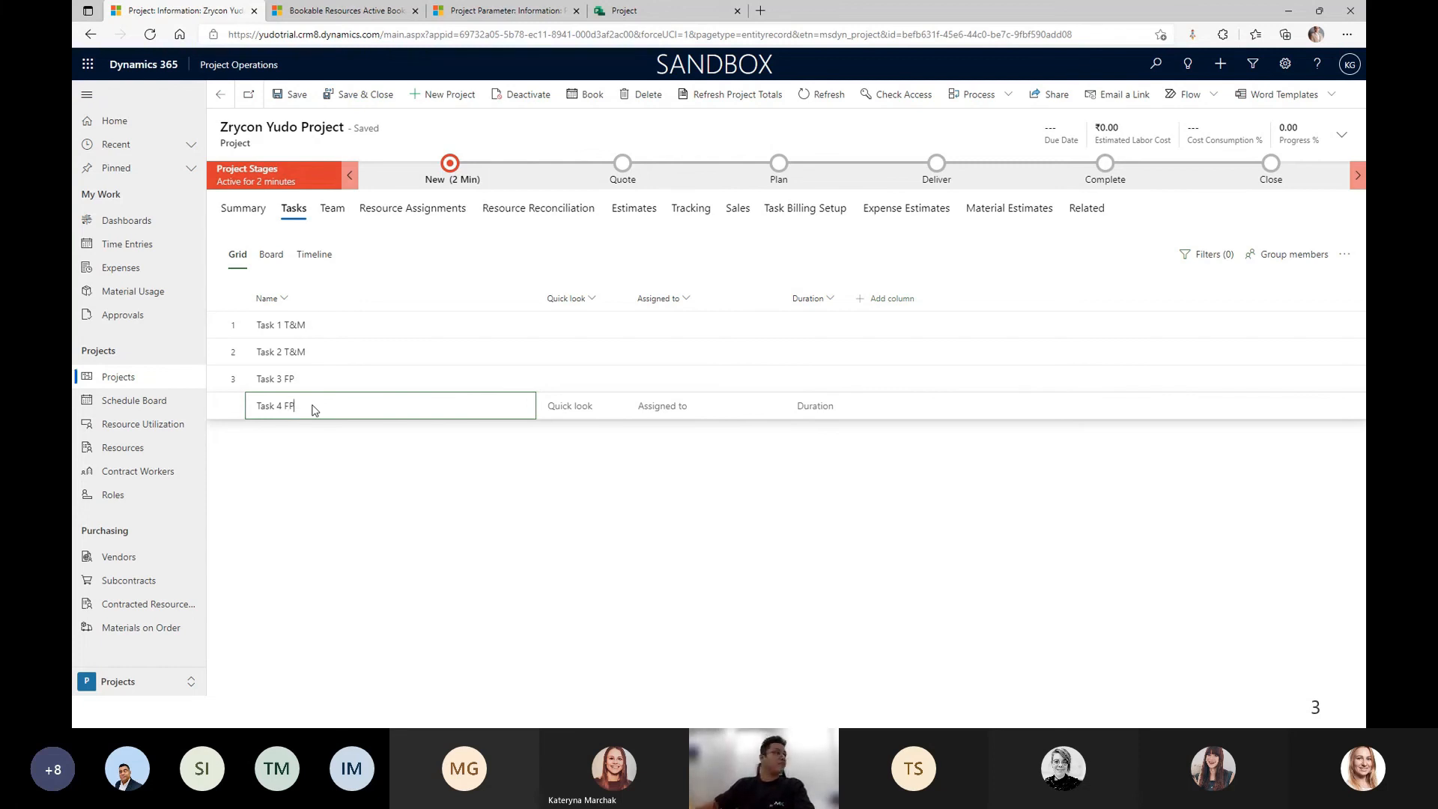
pyautogui.click(696, 330)
# Add an Effort column and give Task 1 T&M 10 days and 80 hours.
pyautogui.click(881, 306)
pyautogui.click(876, 422)
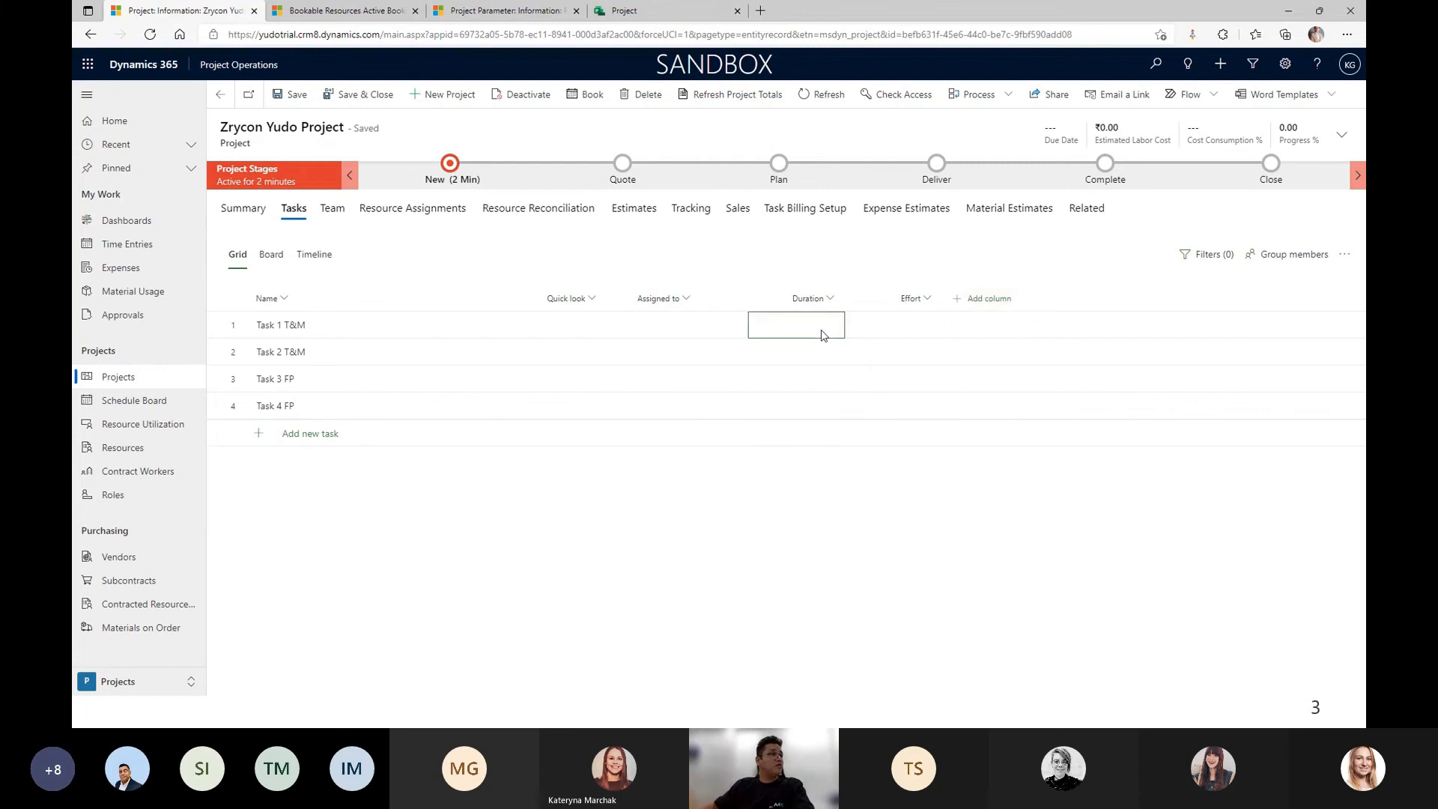
pyautogui.click(821, 335)
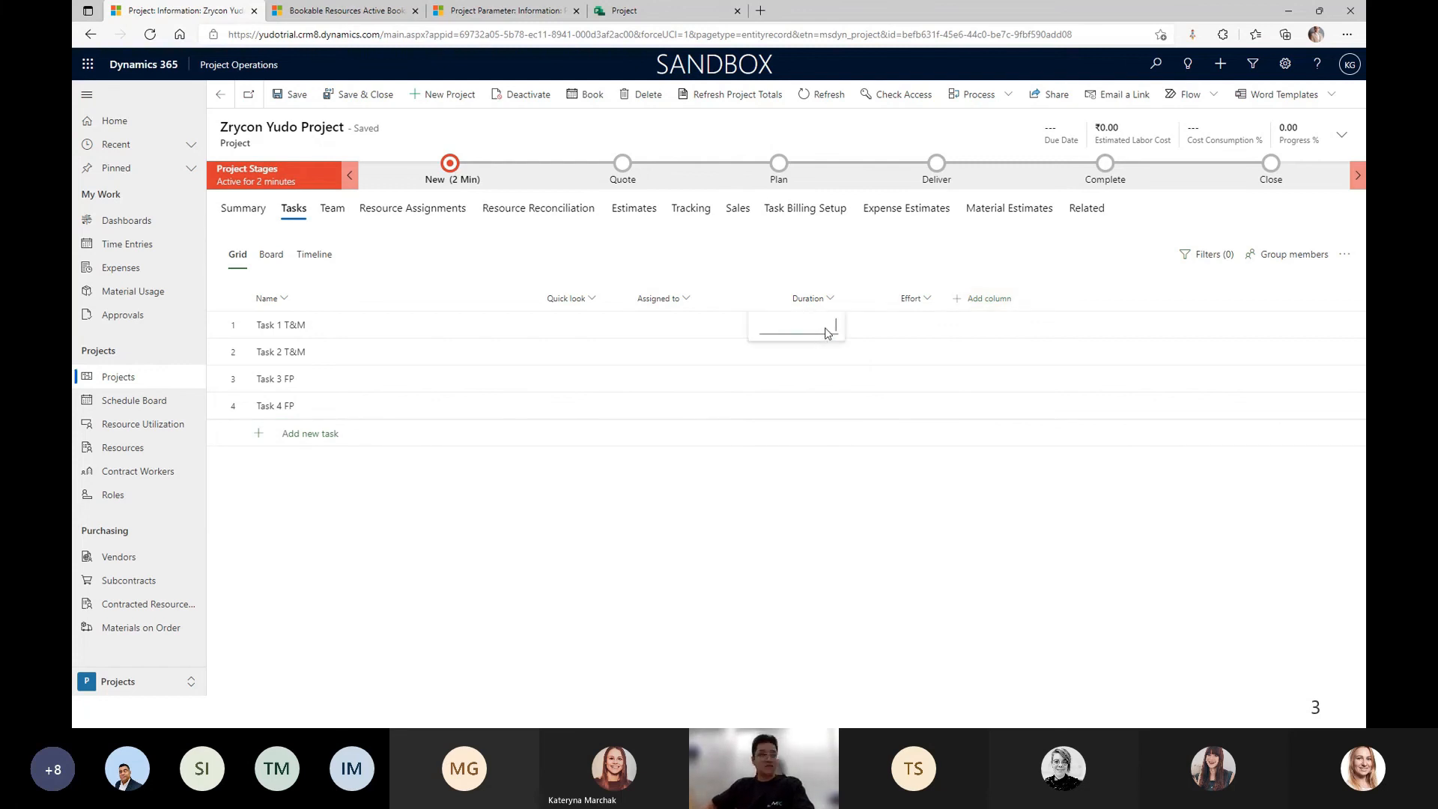
pyautogui.write('10')
pyautogui.press('Return')
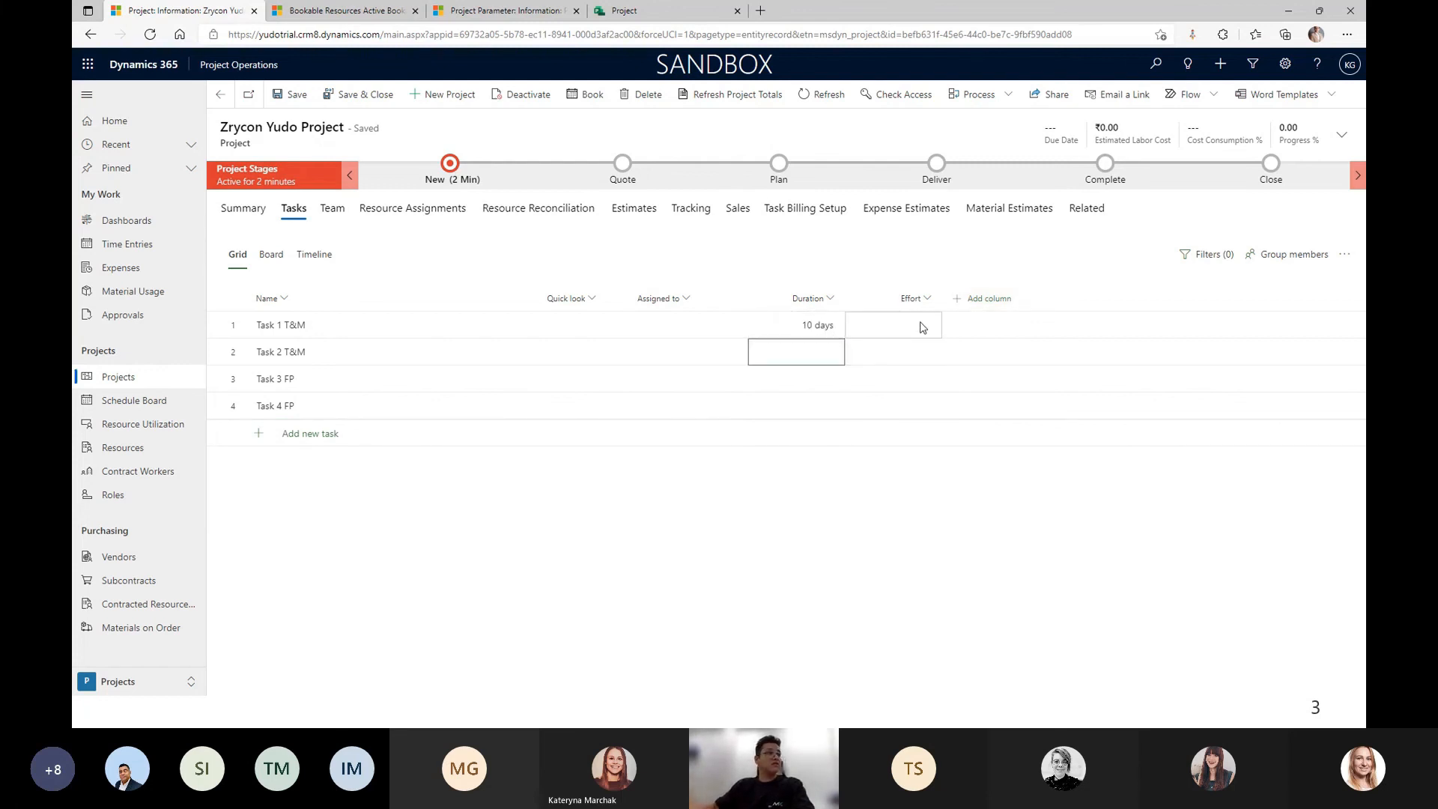
pyautogui.click(898, 332)
pyautogui.click(911, 332)
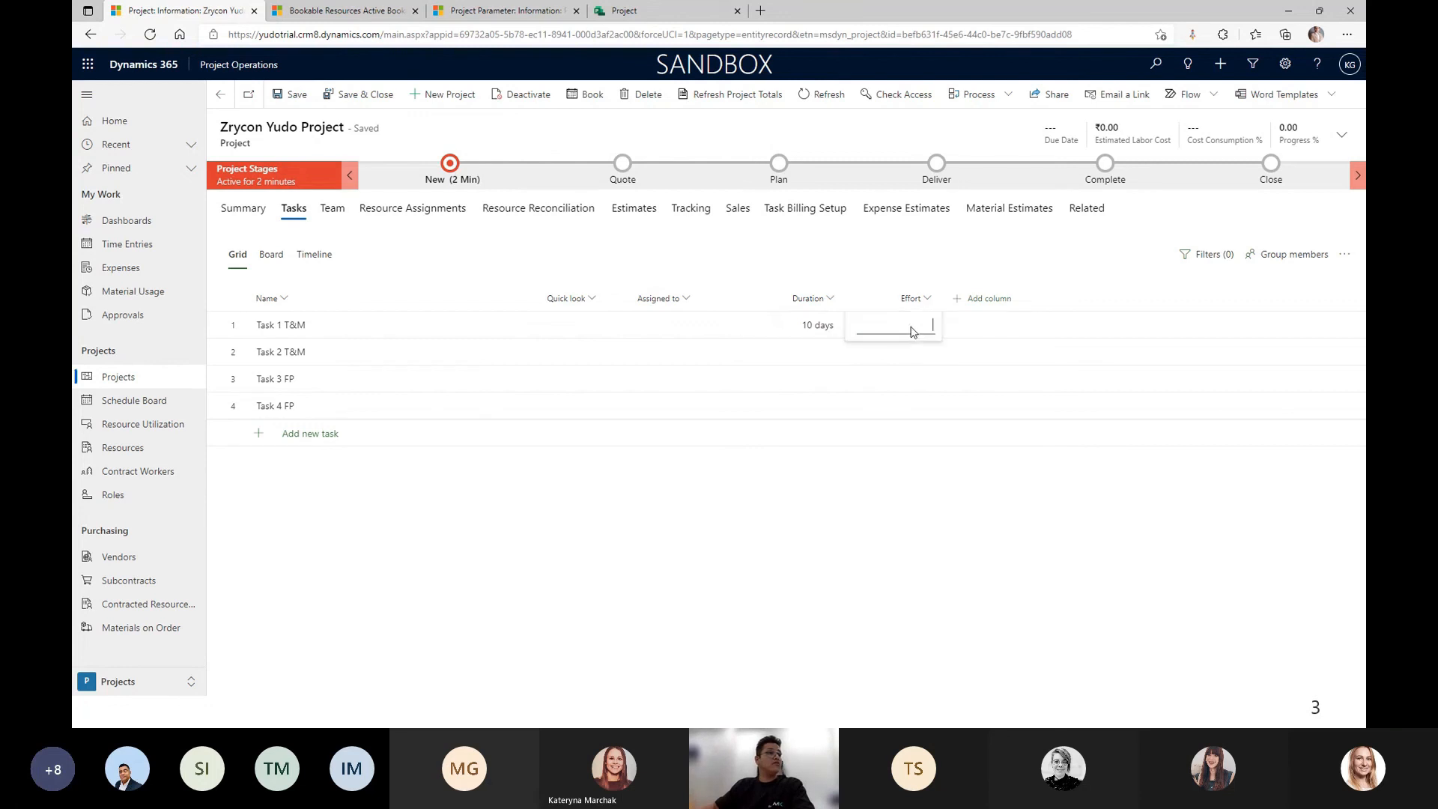
pyautogui.write('80')
pyautogui.press('Return')
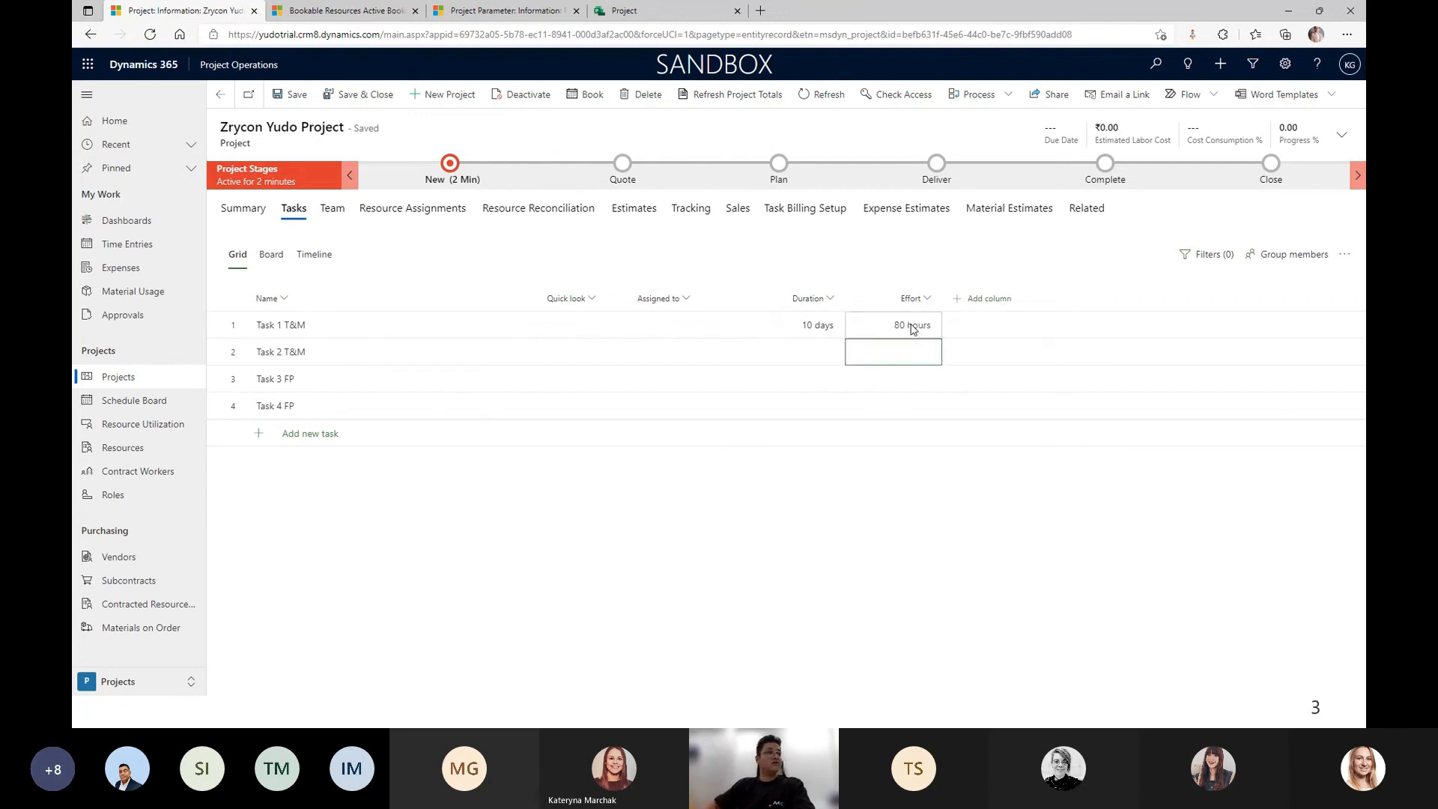
# Give Task 2 T&M a 20-day duration and 160 hours of effort.
pyautogui.click(824, 355)
pyautogui.click(824, 359)
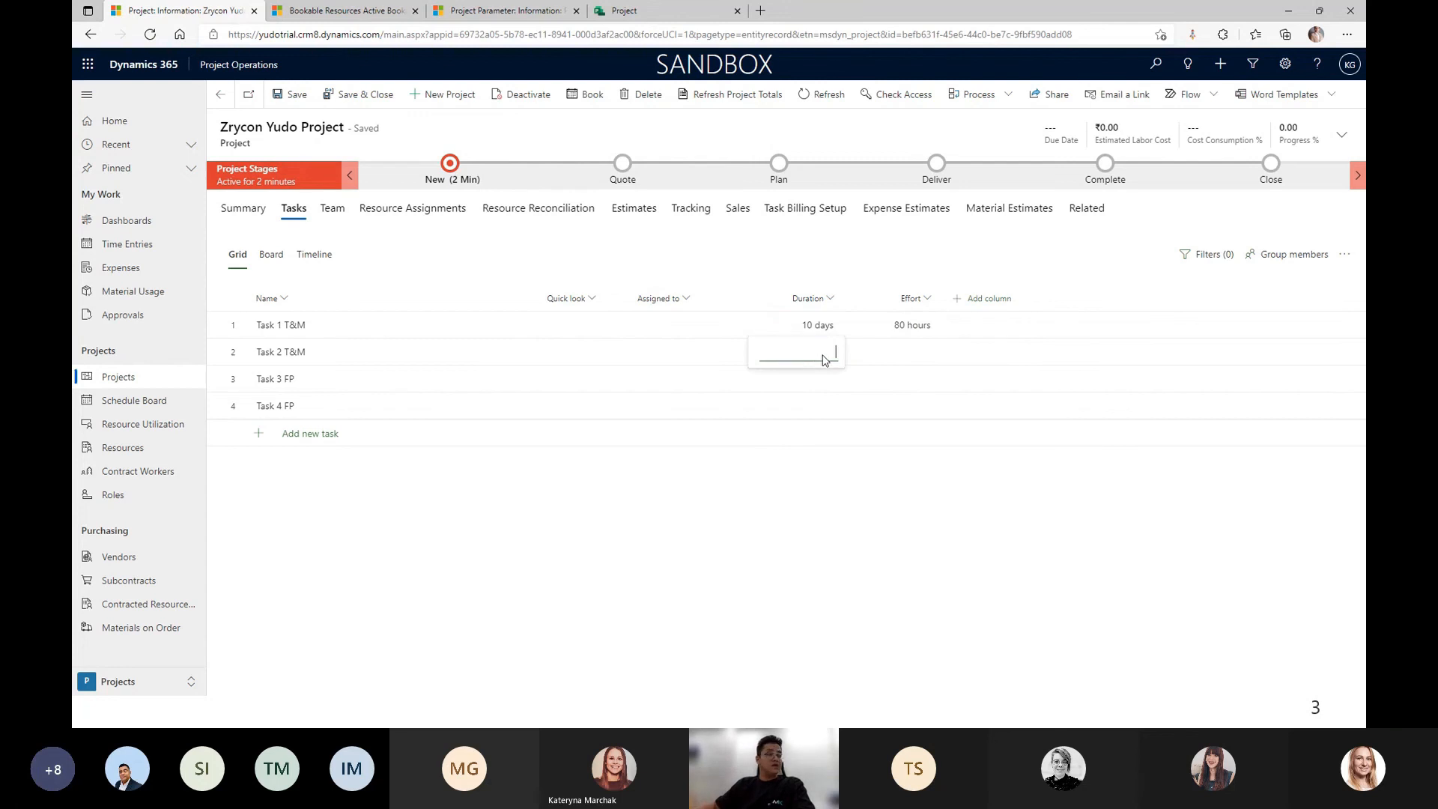
pyautogui.write('20')
pyautogui.press('Return')
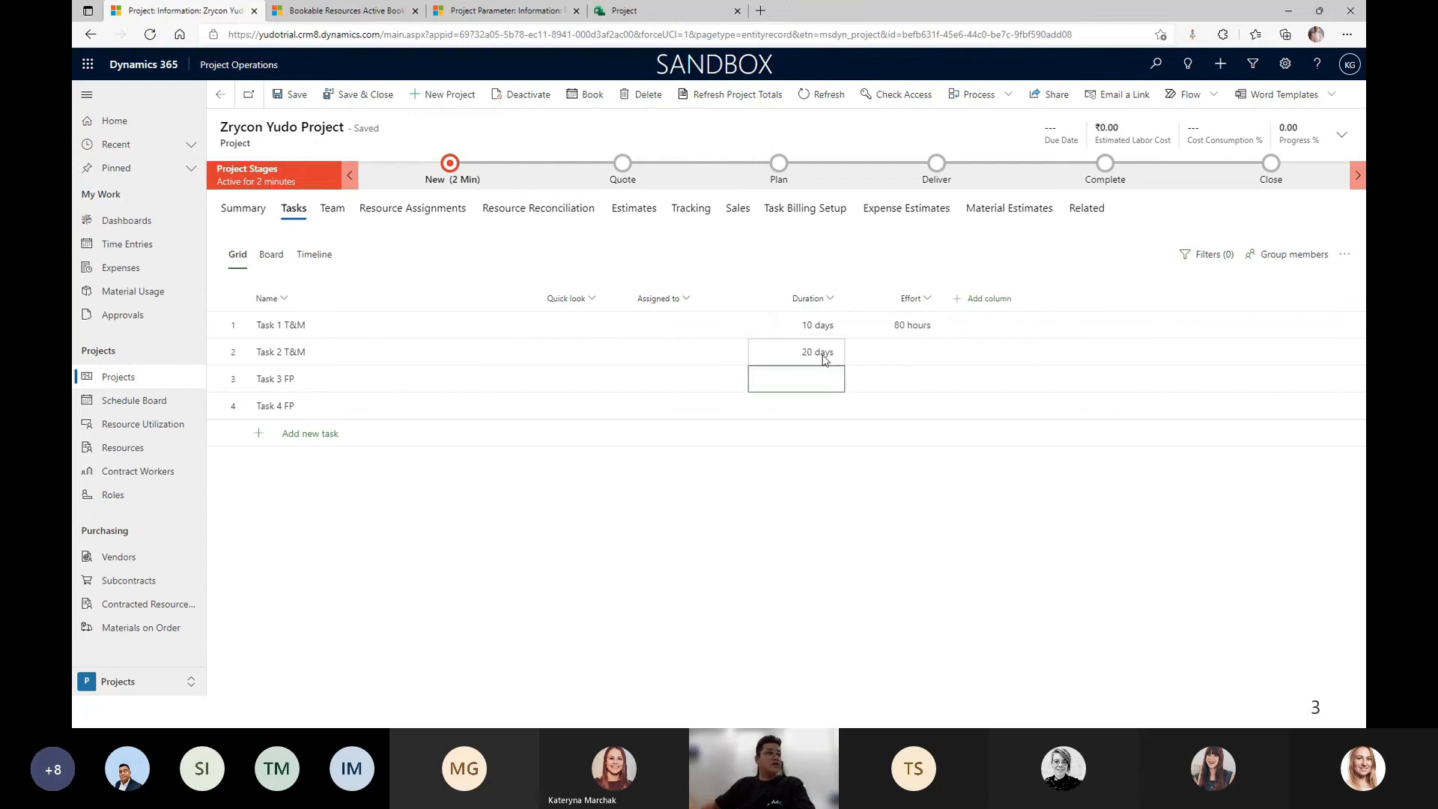
pyautogui.click(910, 361)
pyautogui.click(910, 361)
pyautogui.write('160')
pyautogui.press('Return')
# Give Task 3 FP and Task 4 FP 10 days and 80 hours each.
pyautogui.click(816, 380)
pyautogui.click(815, 381)
pyautogui.write('30')
pyautogui.press('BackSpace')
pyautogui.write('10')
pyautogui.press('Return')
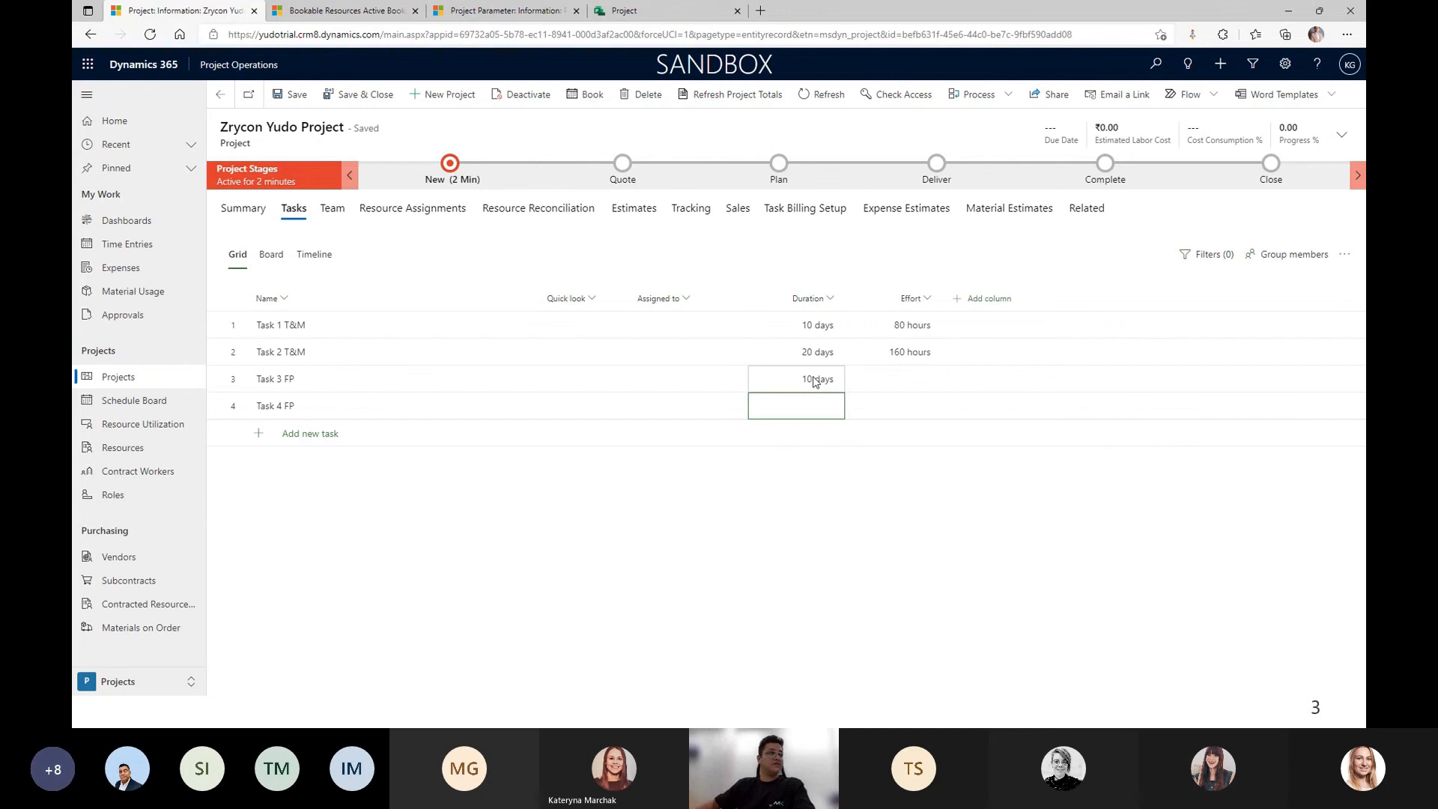
pyautogui.click(819, 414)
pyautogui.write('10')
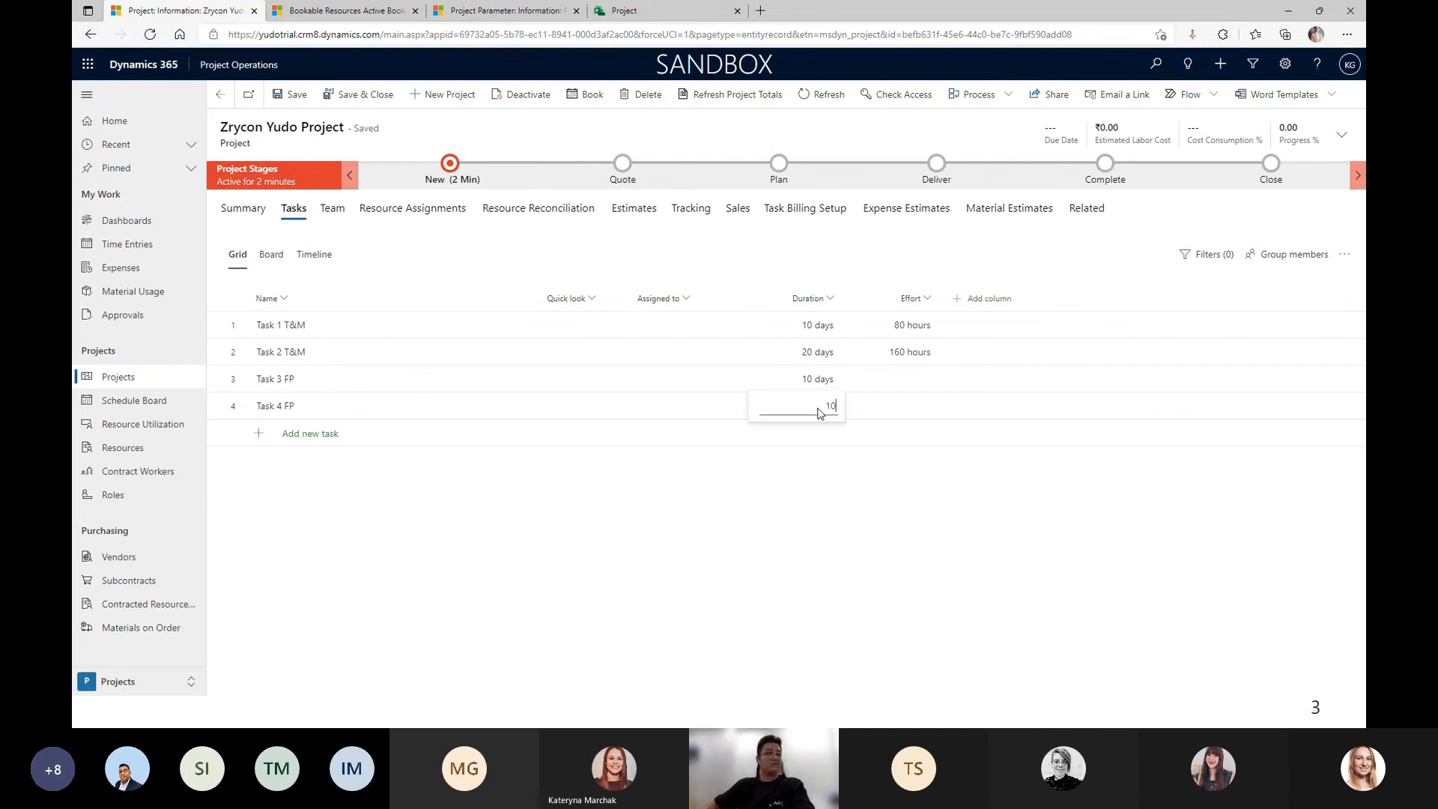
pyautogui.press('Return')
pyautogui.click(933, 384)
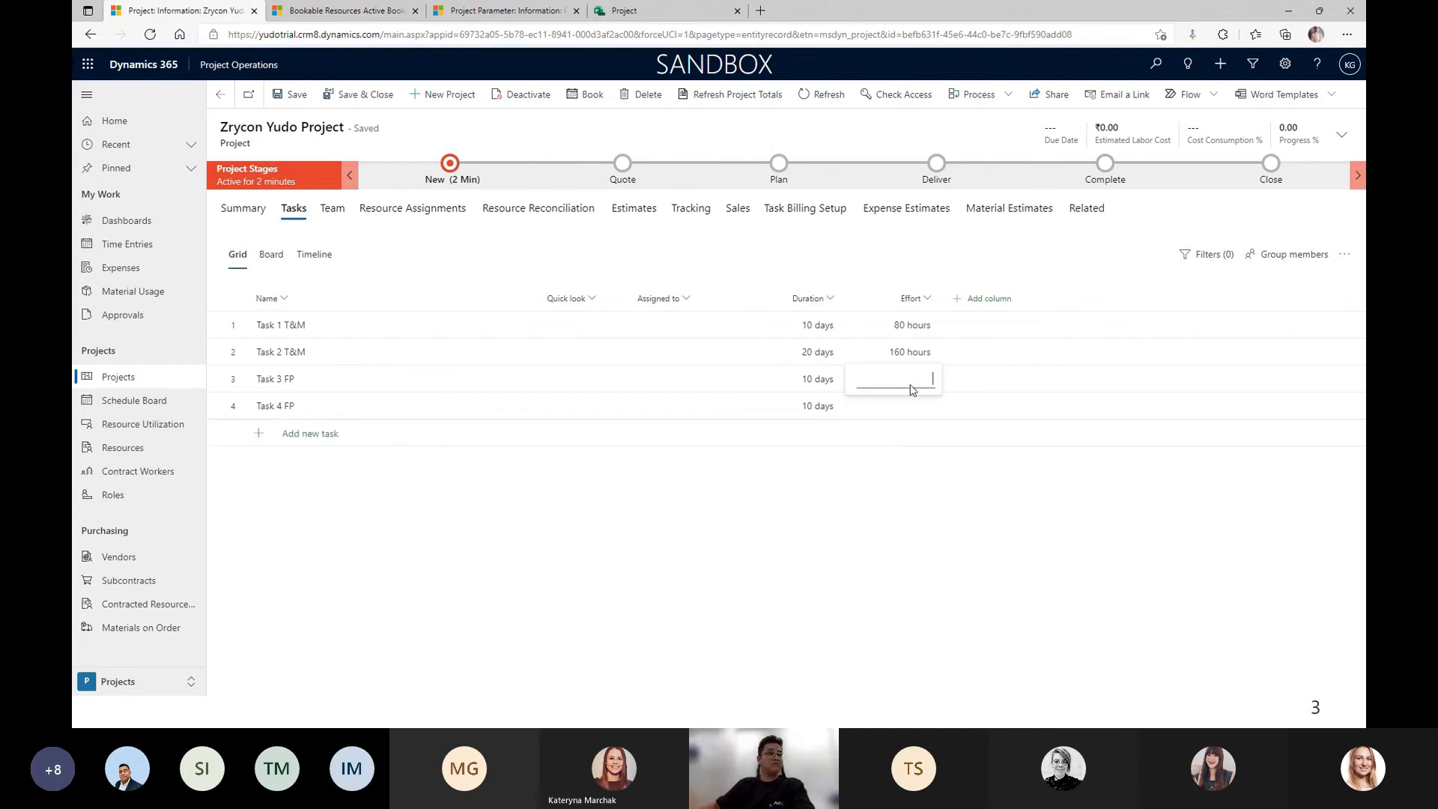
pyautogui.press('Return')
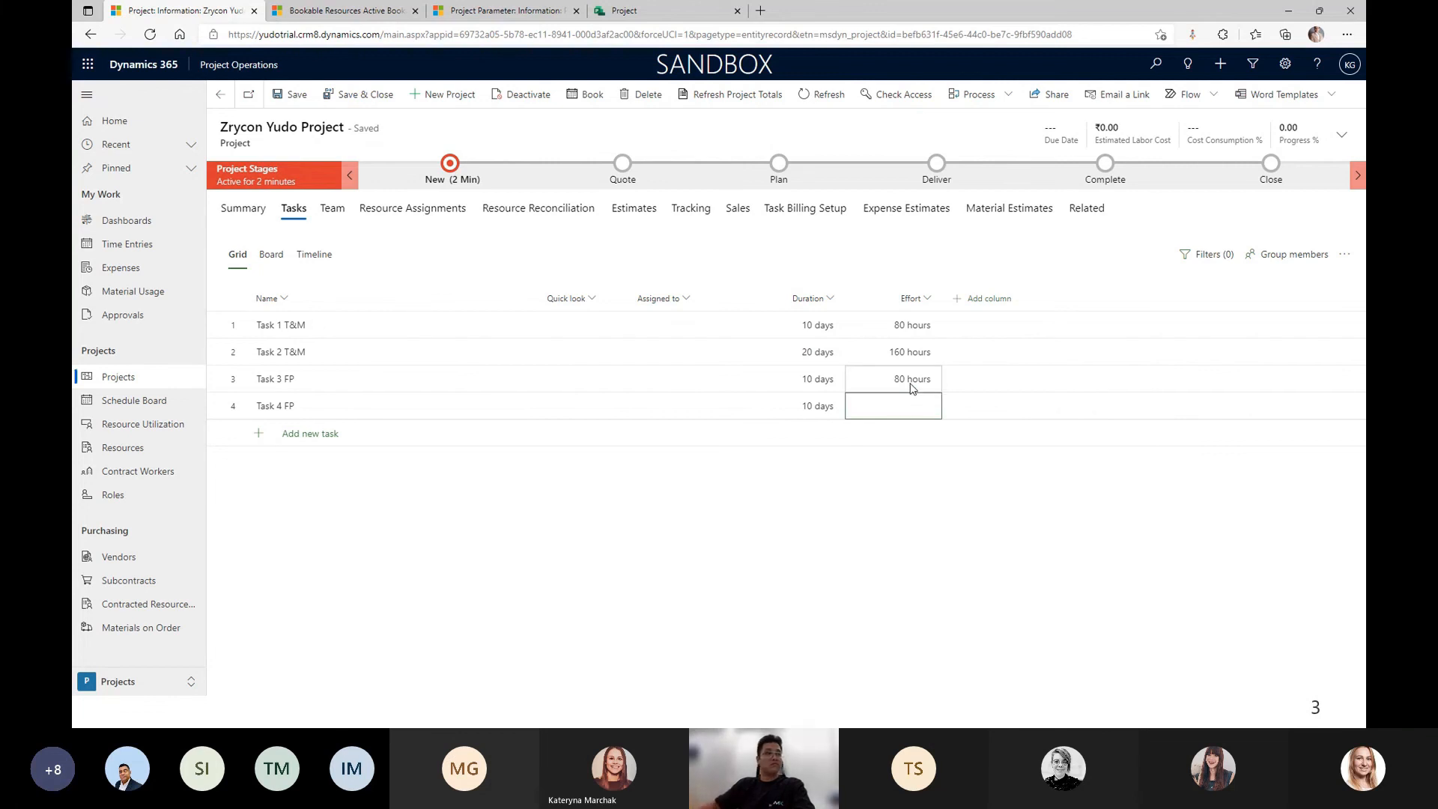
pyautogui.click(915, 415)
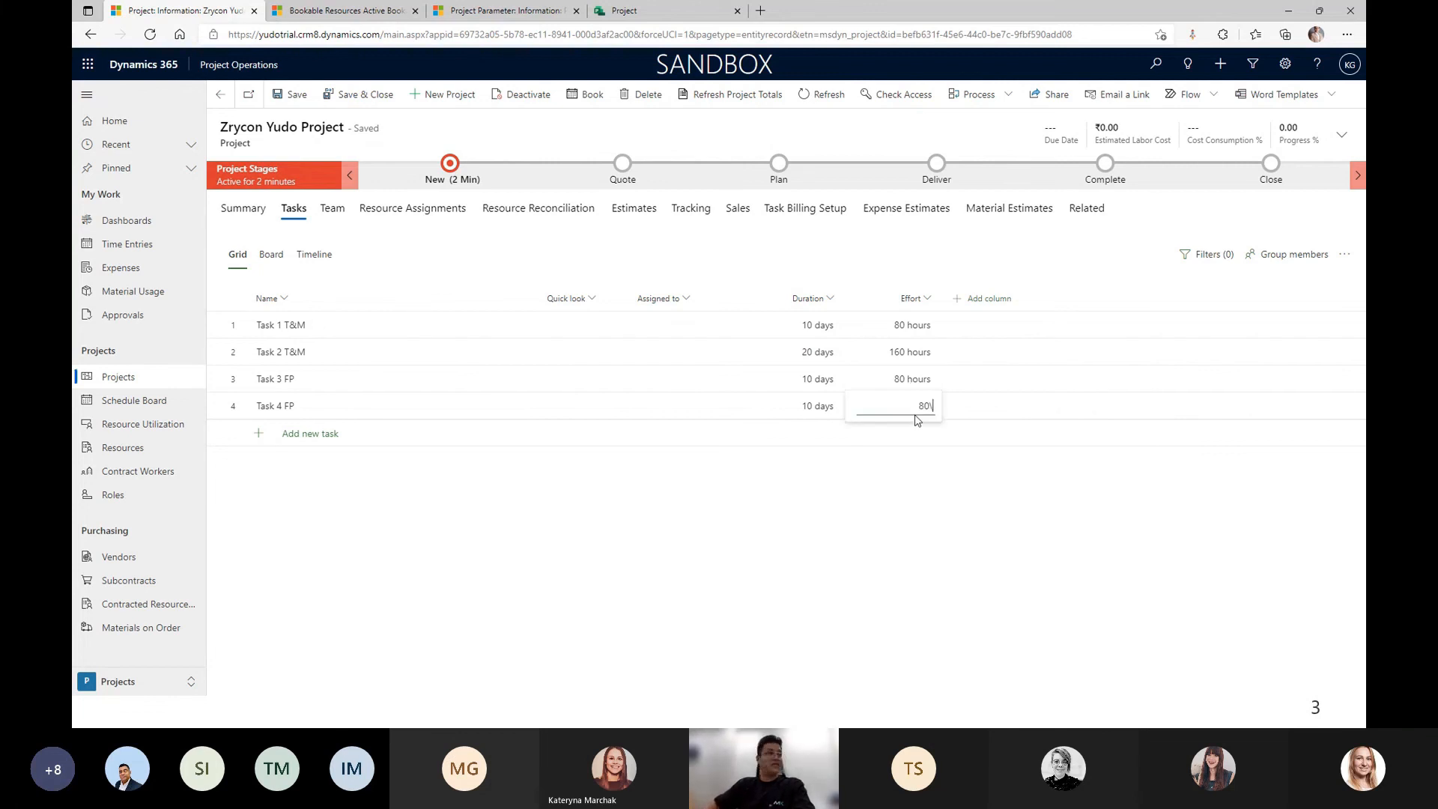
pyautogui.write('80')
pyautogui.press('Return')
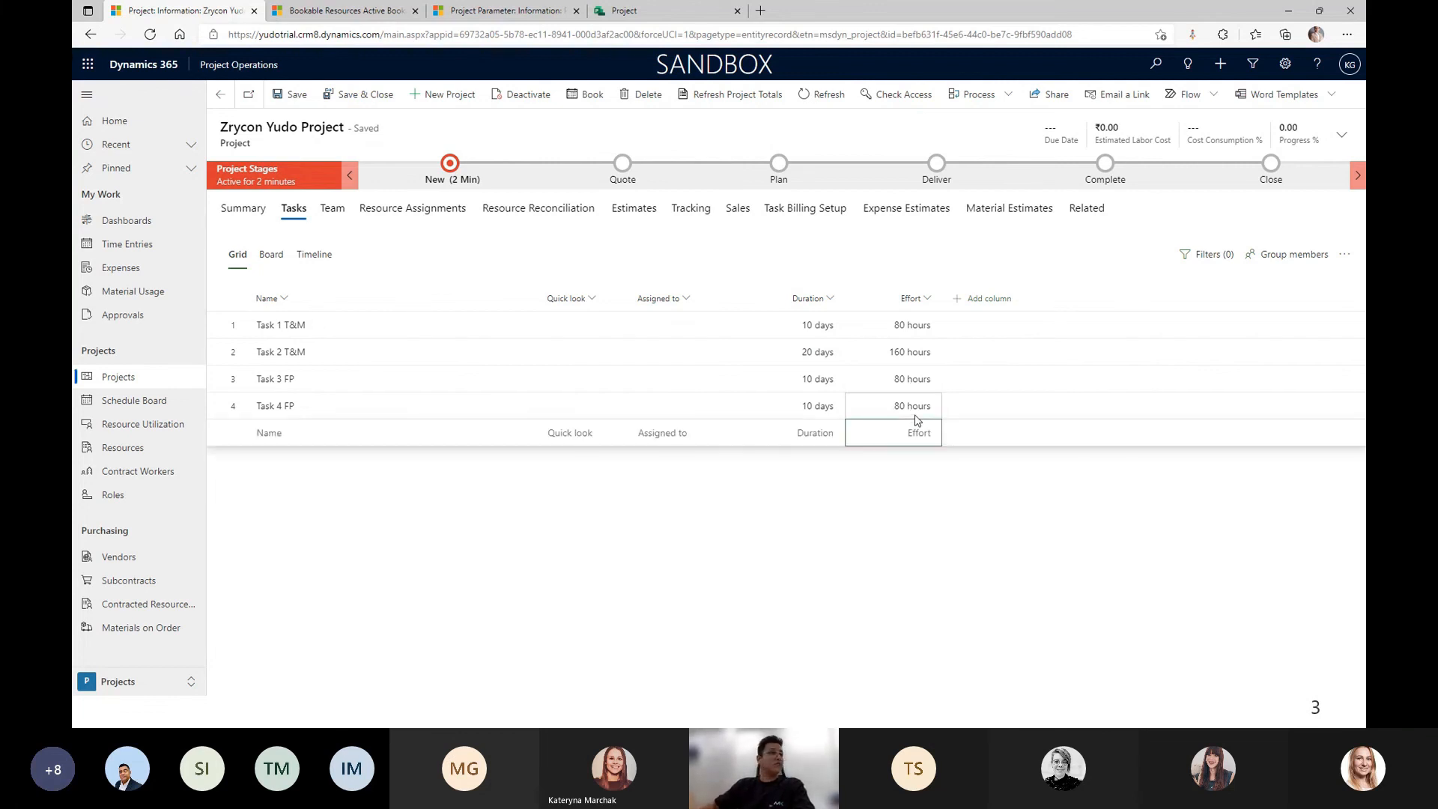
# Assign a searched resource to Task 1 and another to Task 2.
pyautogui.click(723, 329)
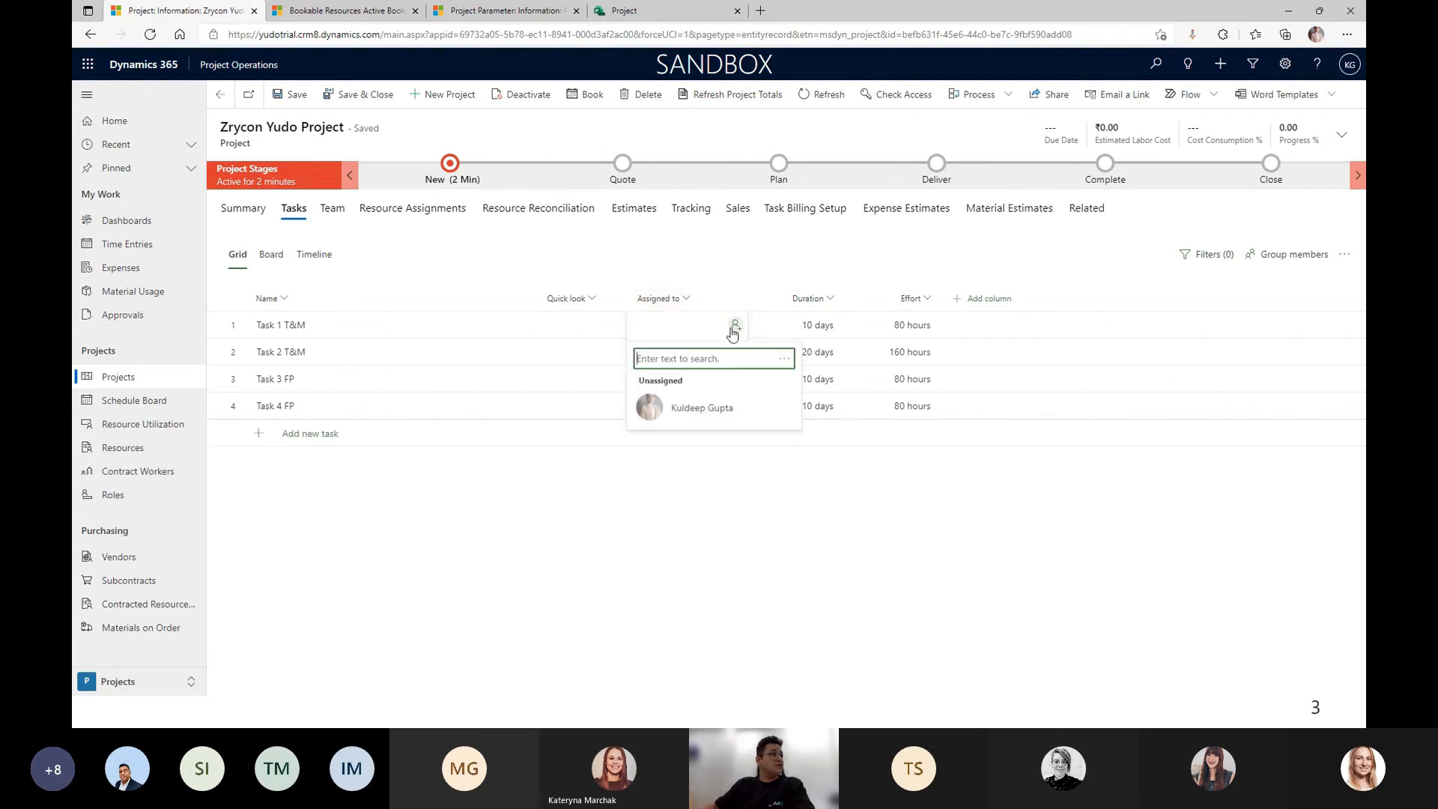
pyautogui.click(723, 352)
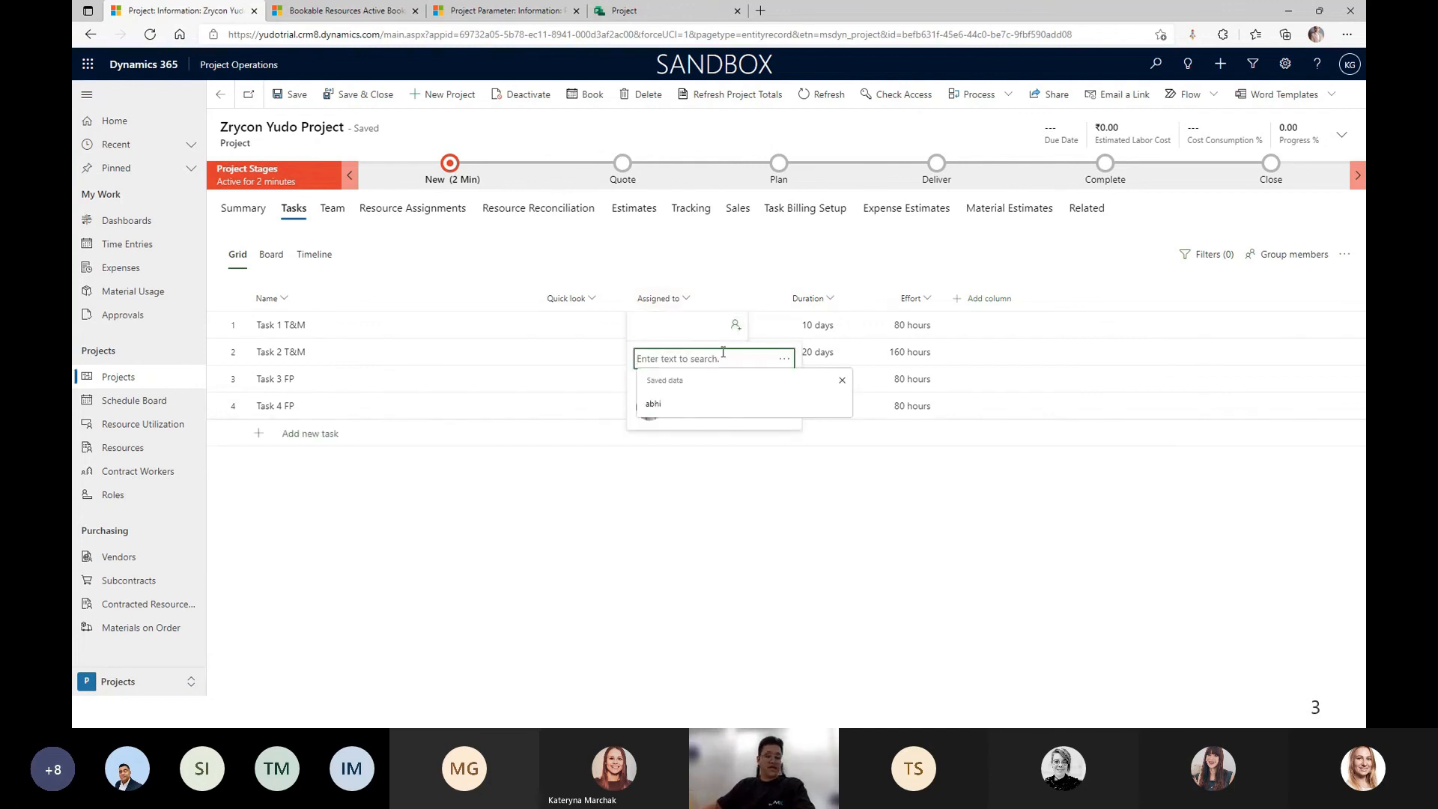
pyautogui.write('john')
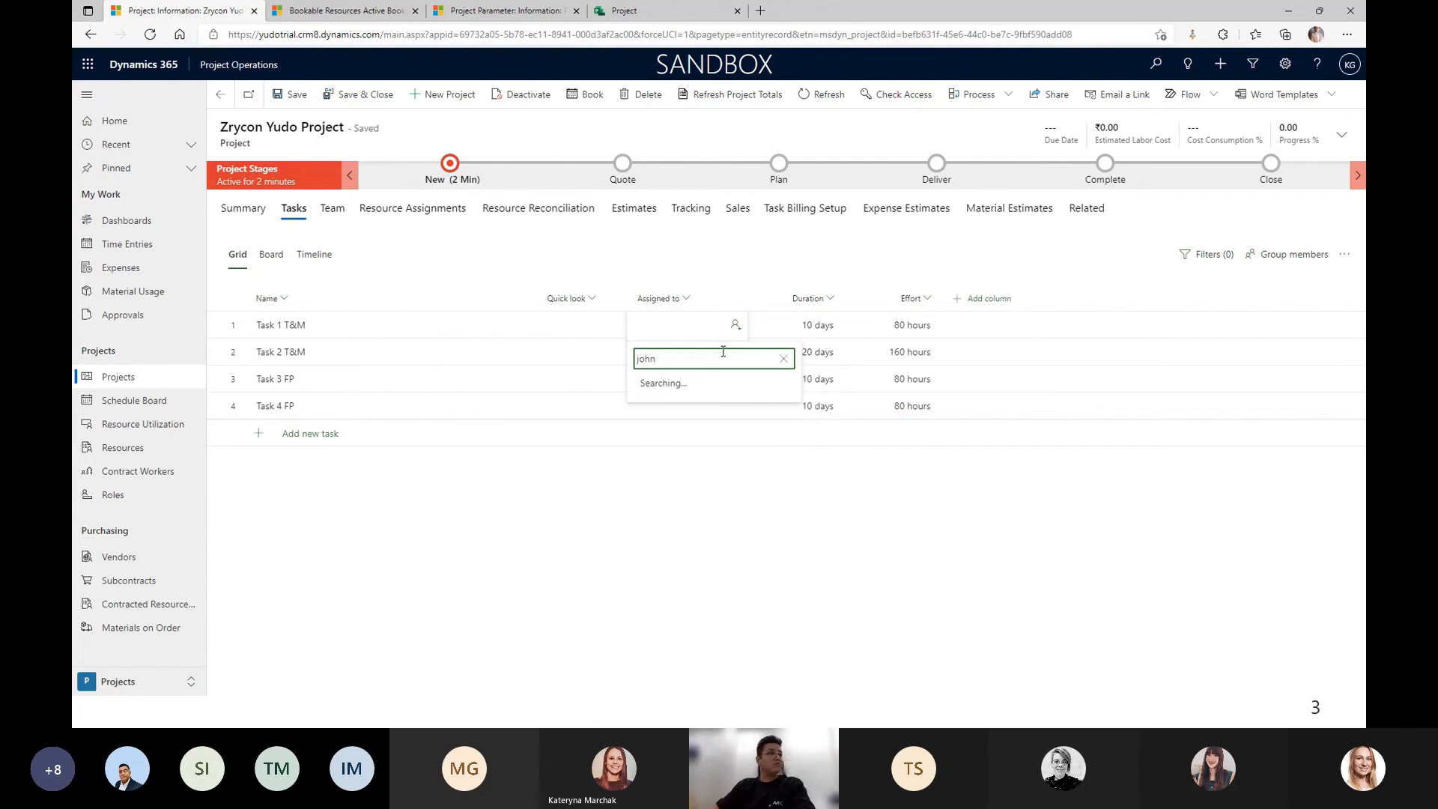
pyautogui.click(700, 407)
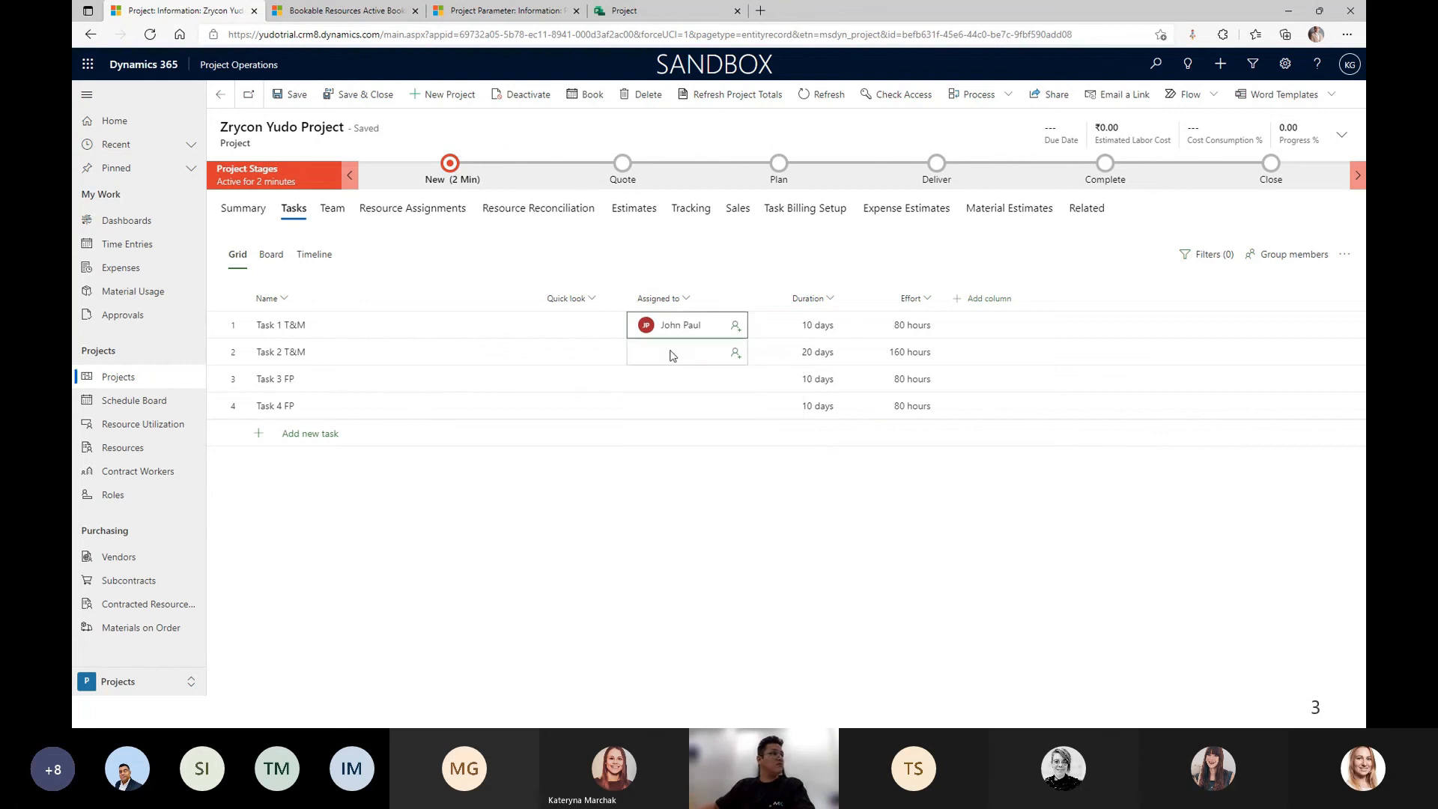
pyautogui.click(734, 352)
pyautogui.write('heer')
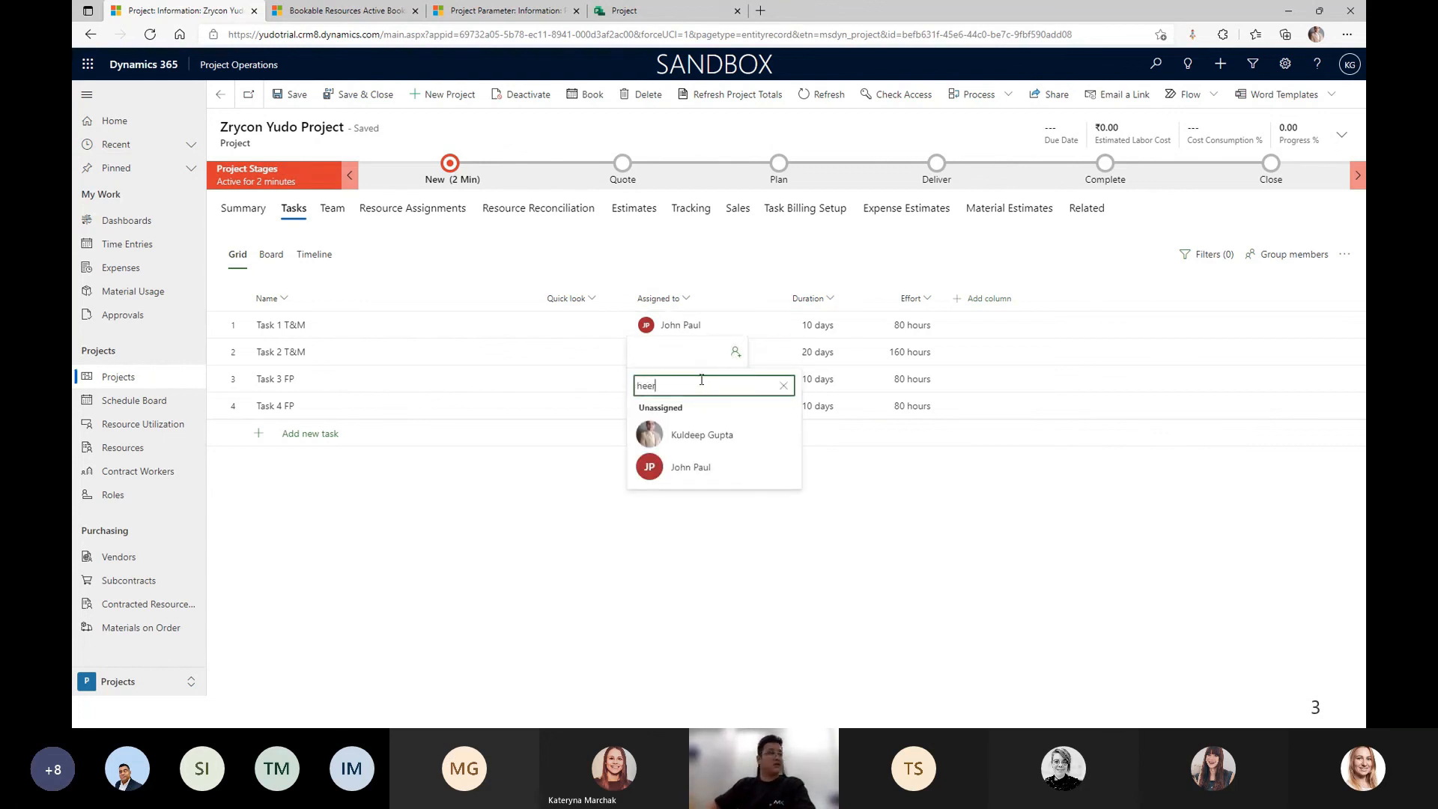
pyautogui.click(686, 438)
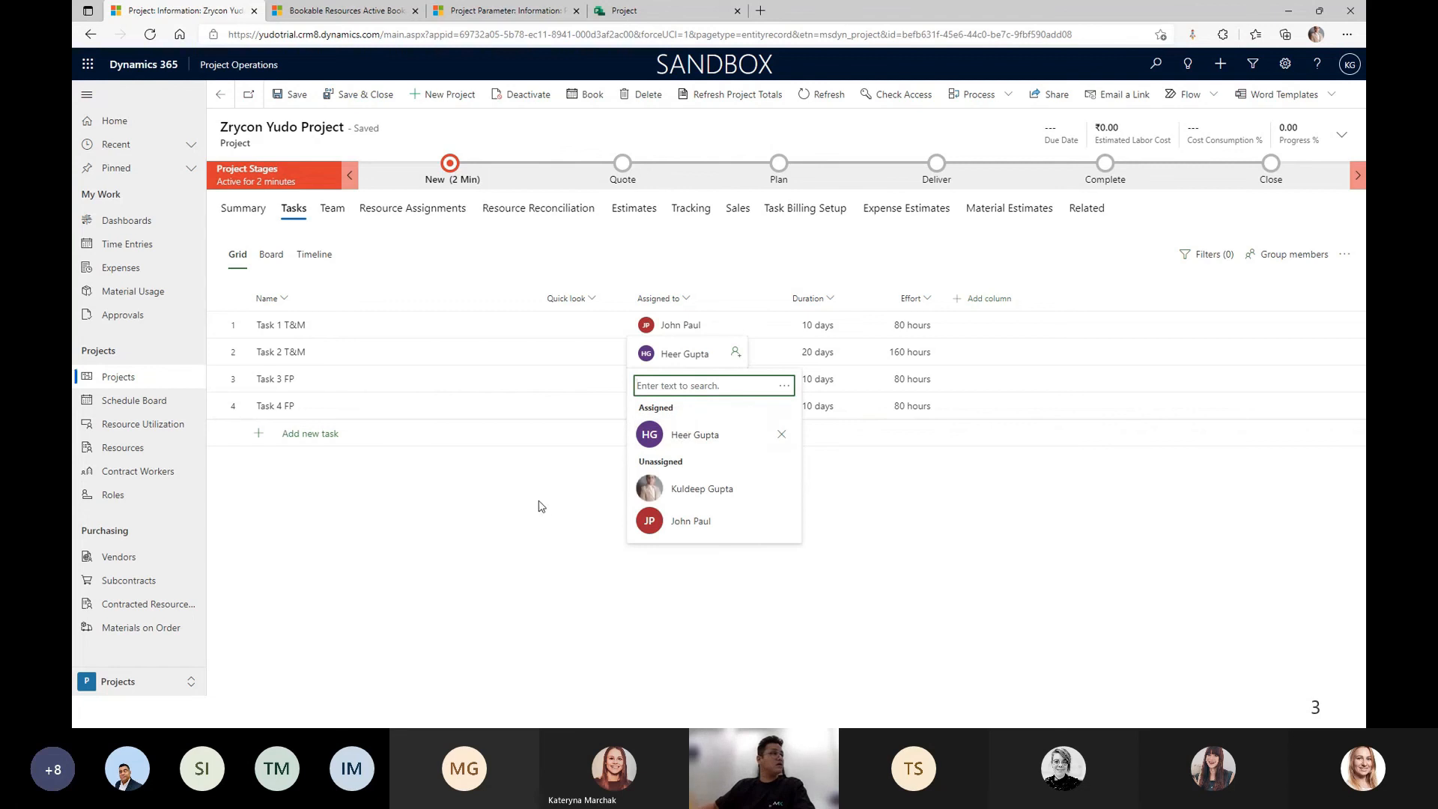
# Assign one person to both Task 3 and Task 4, then save the project.
pyautogui.click(735, 378)
pyautogui.write('abhi')
pyautogui.click(719, 465)
pyautogui.click(554, 480)
pyautogui.click(733, 406)
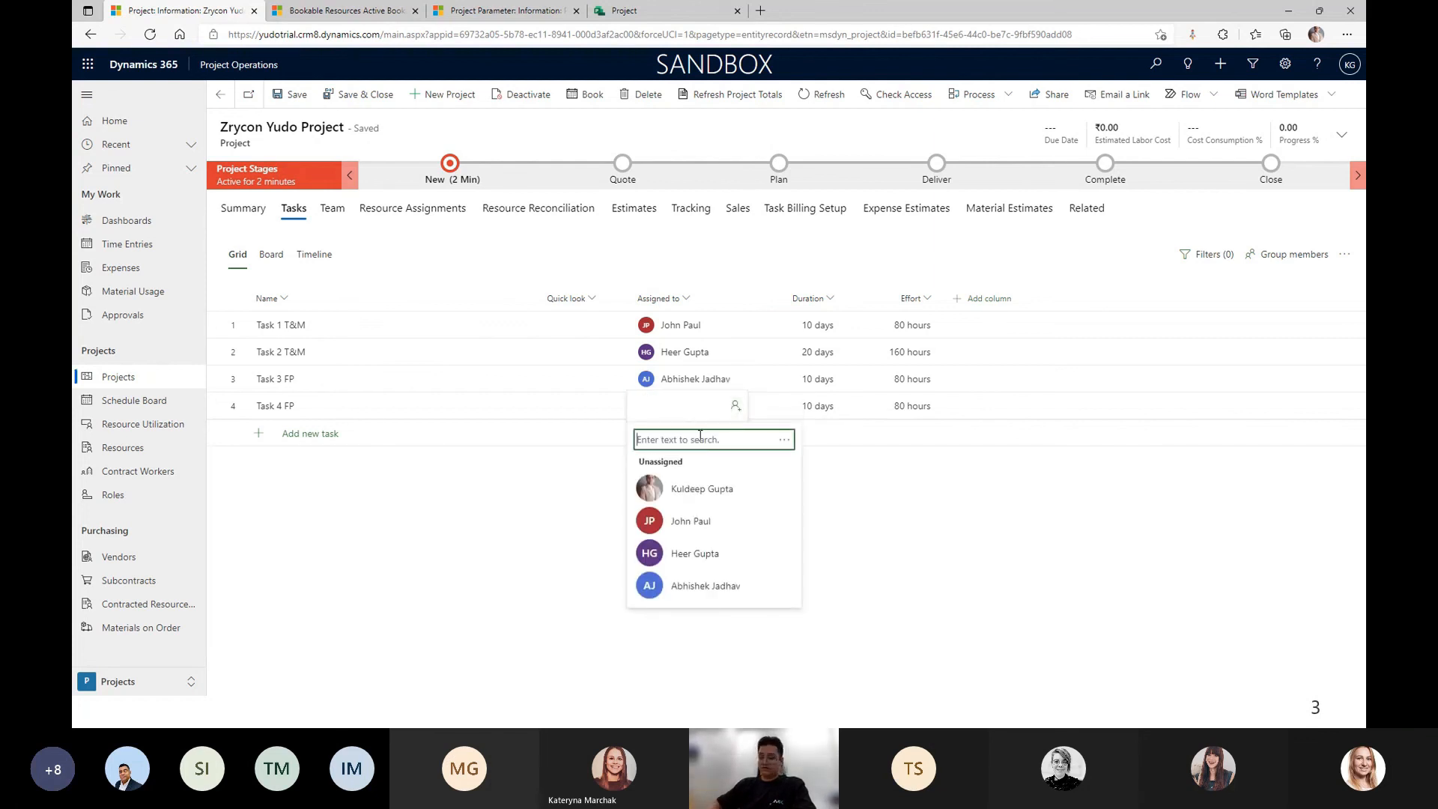
pyautogui.click(707, 590)
pyautogui.click(453, 533)
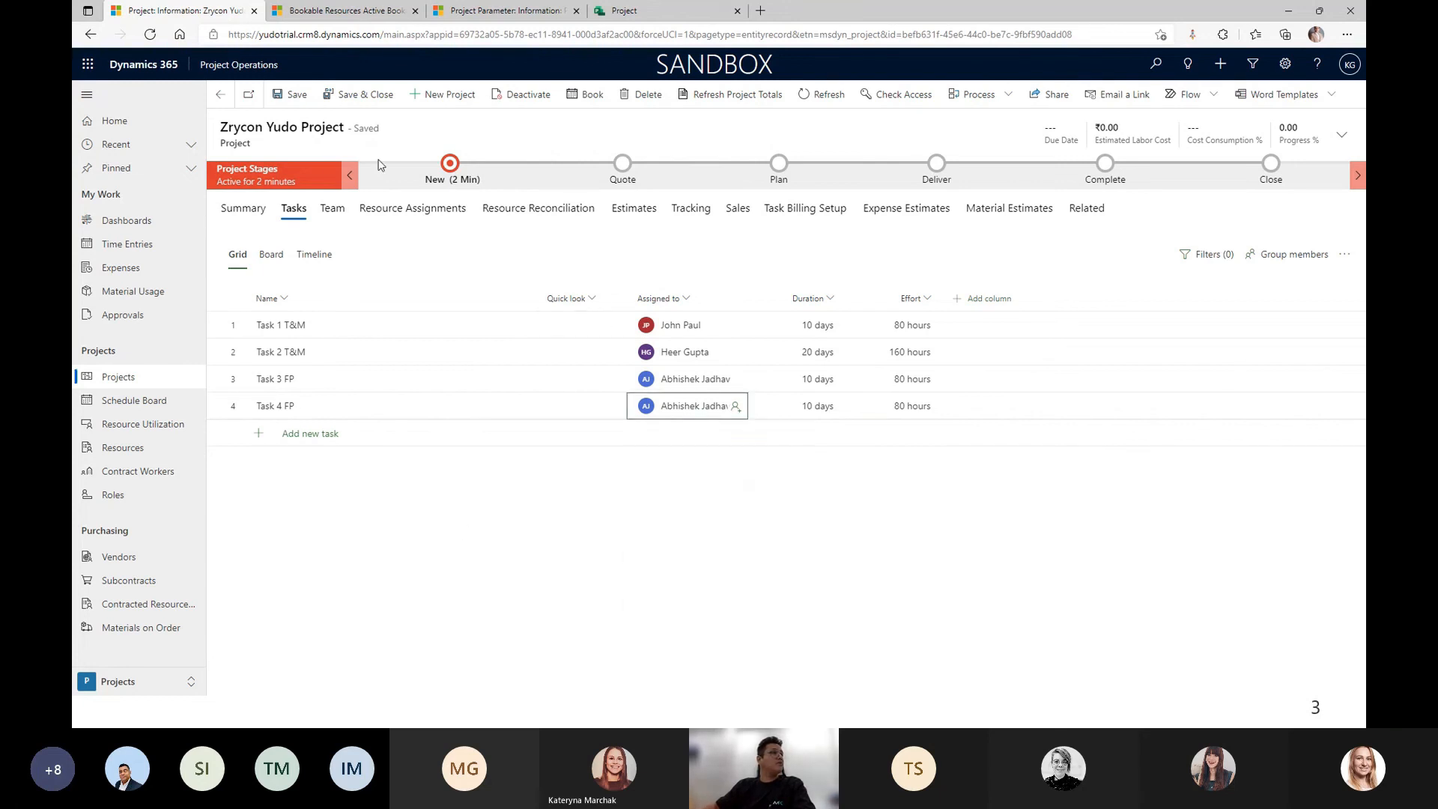
pyautogui.click(295, 96)
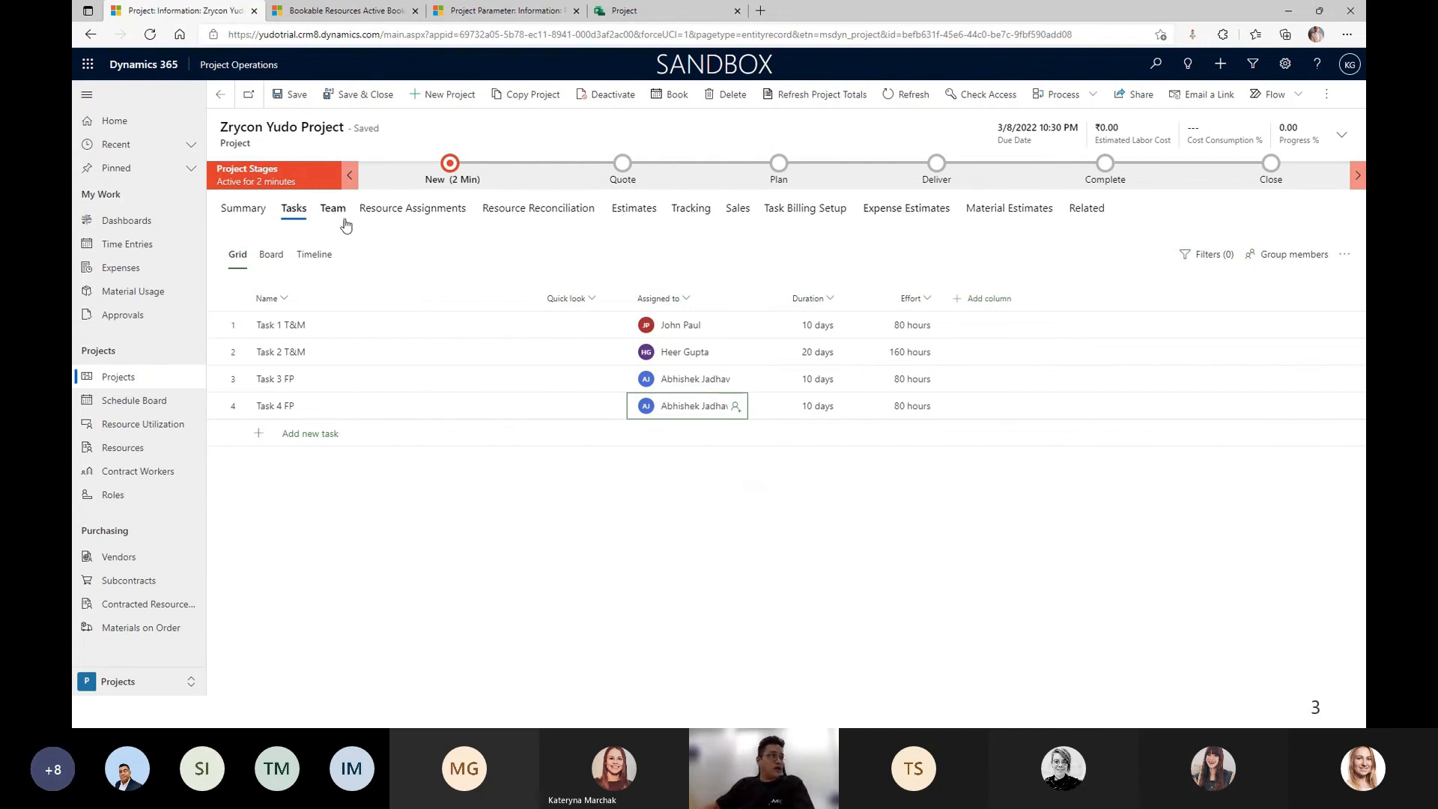
# Add existing subcontract lines Yuod Zrycon FP and yudo Zrycon T&M under Related > Subcontract Lines.
pyautogui.click(1079, 211)
pyautogui.scroll(-3, 1167, 392)
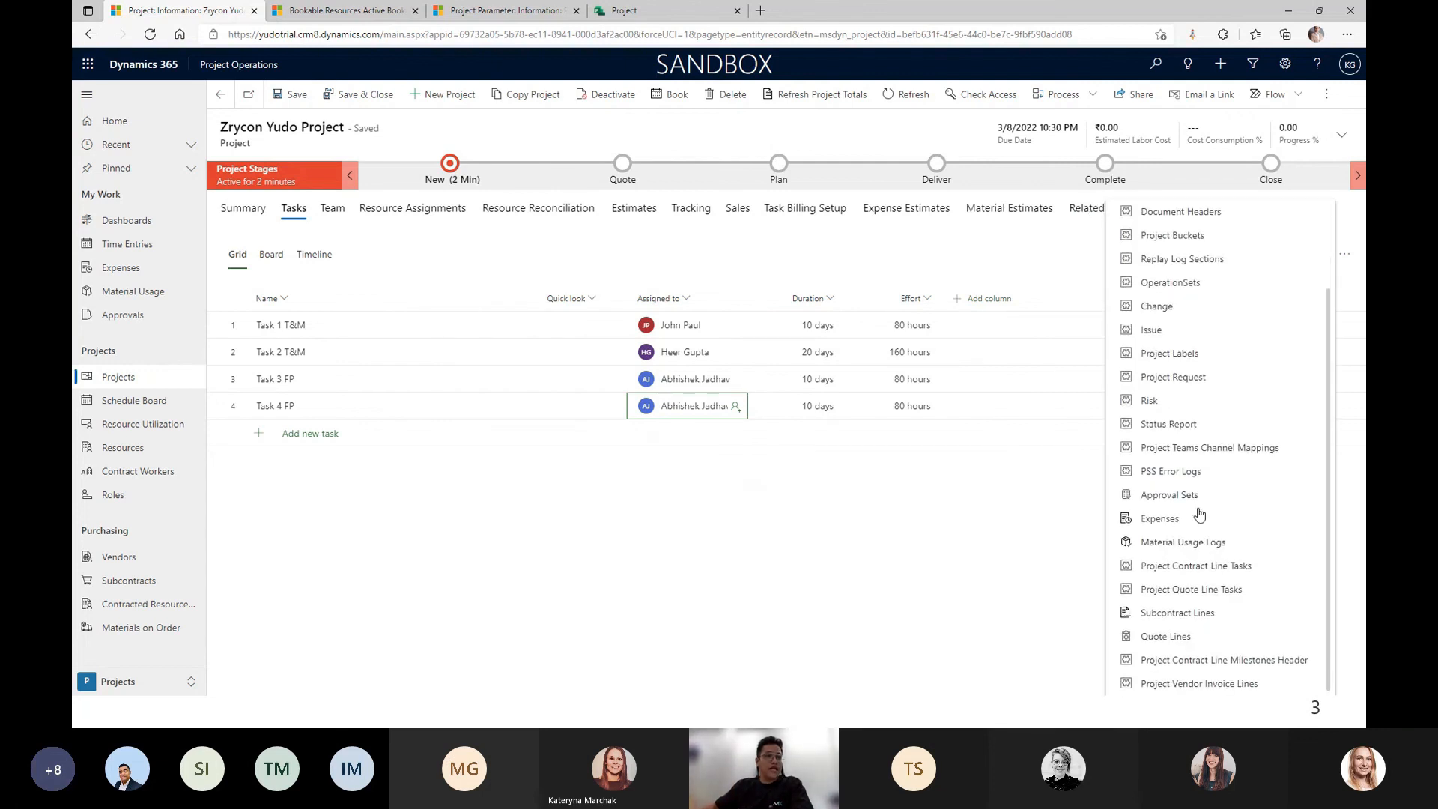
pyautogui.click(1159, 615)
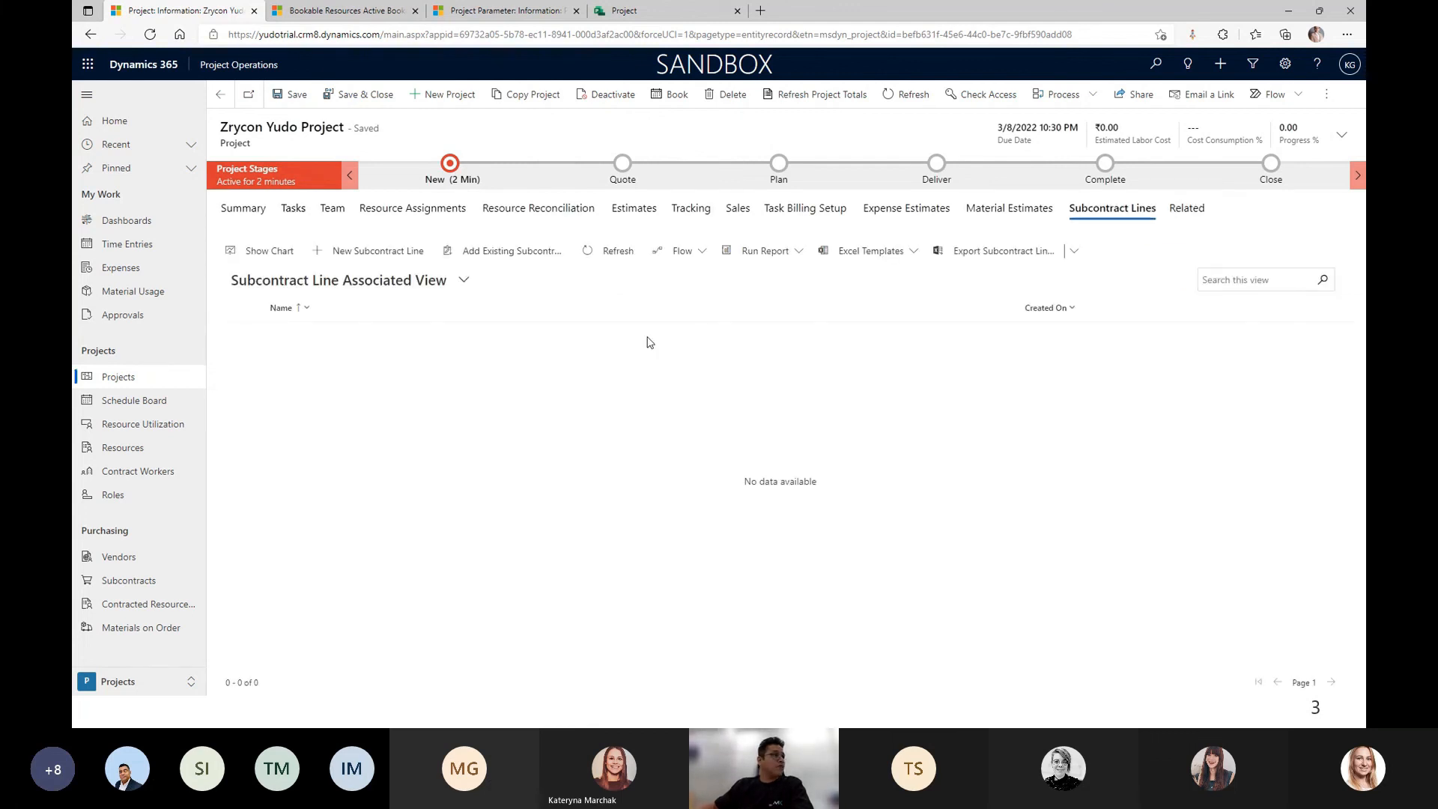
pyautogui.click(495, 252)
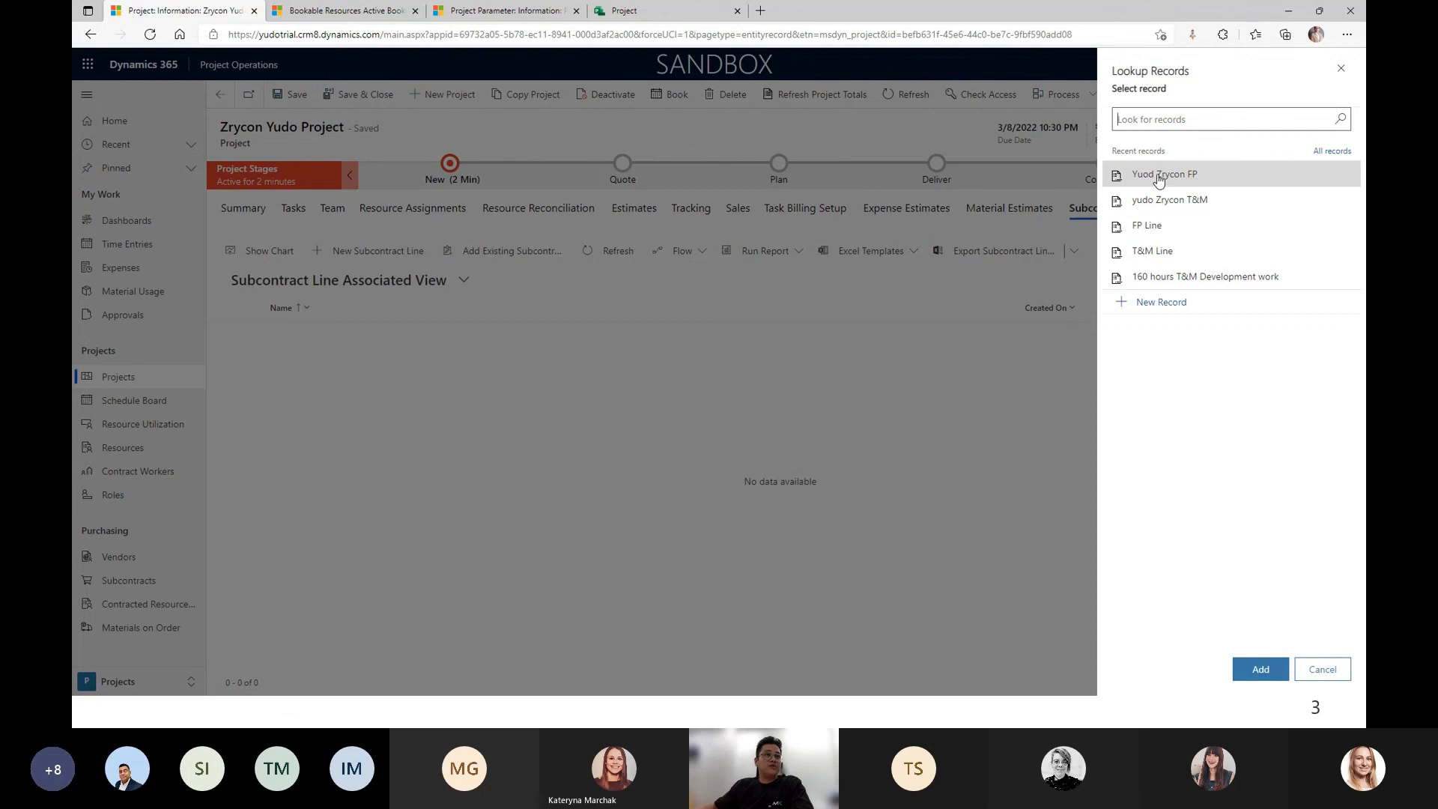
pyautogui.click(1201, 179)
pyautogui.click(1205, 217)
pyautogui.click(1259, 669)
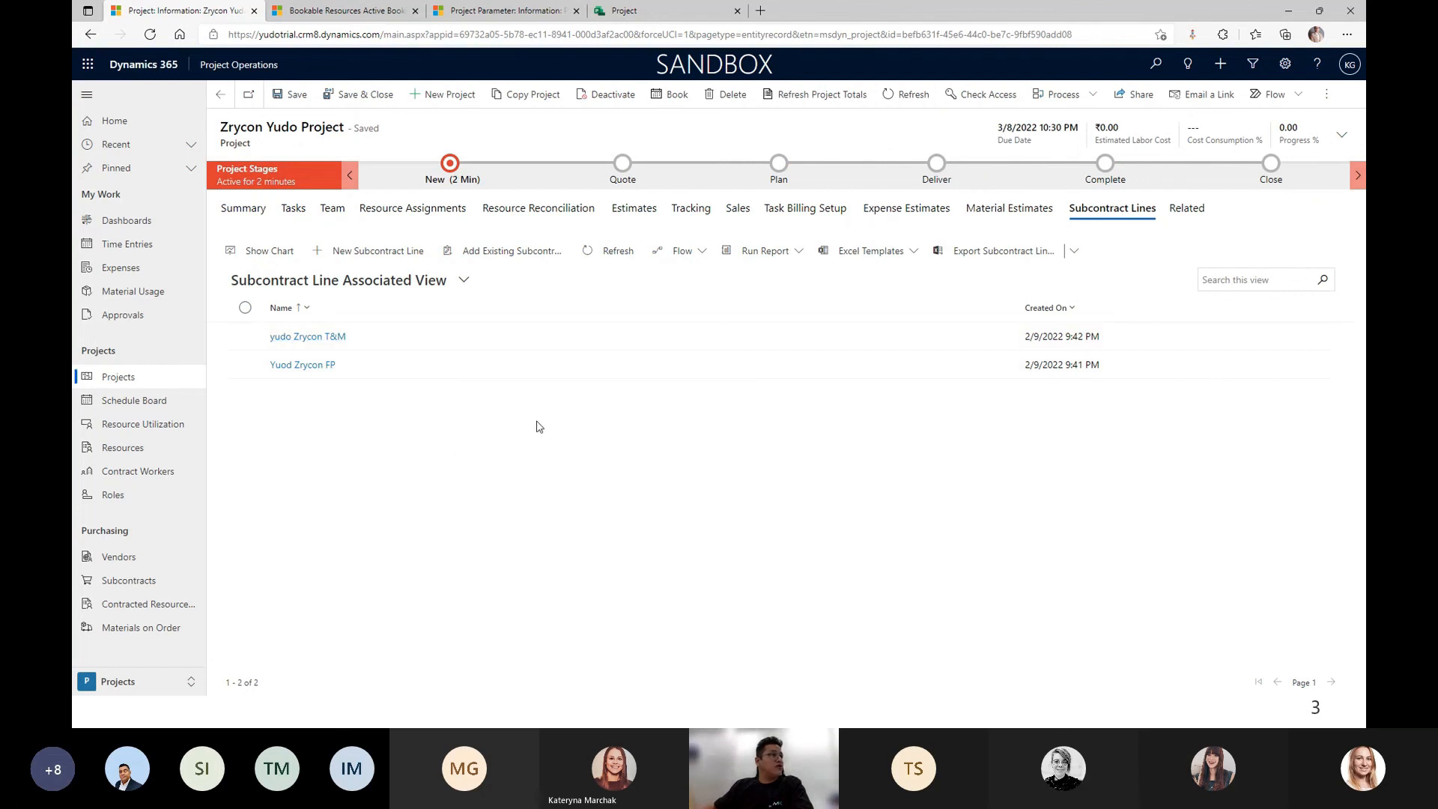
# Show the project team, widen the Worker Type column to full text, and save.
pyautogui.click(334, 211)
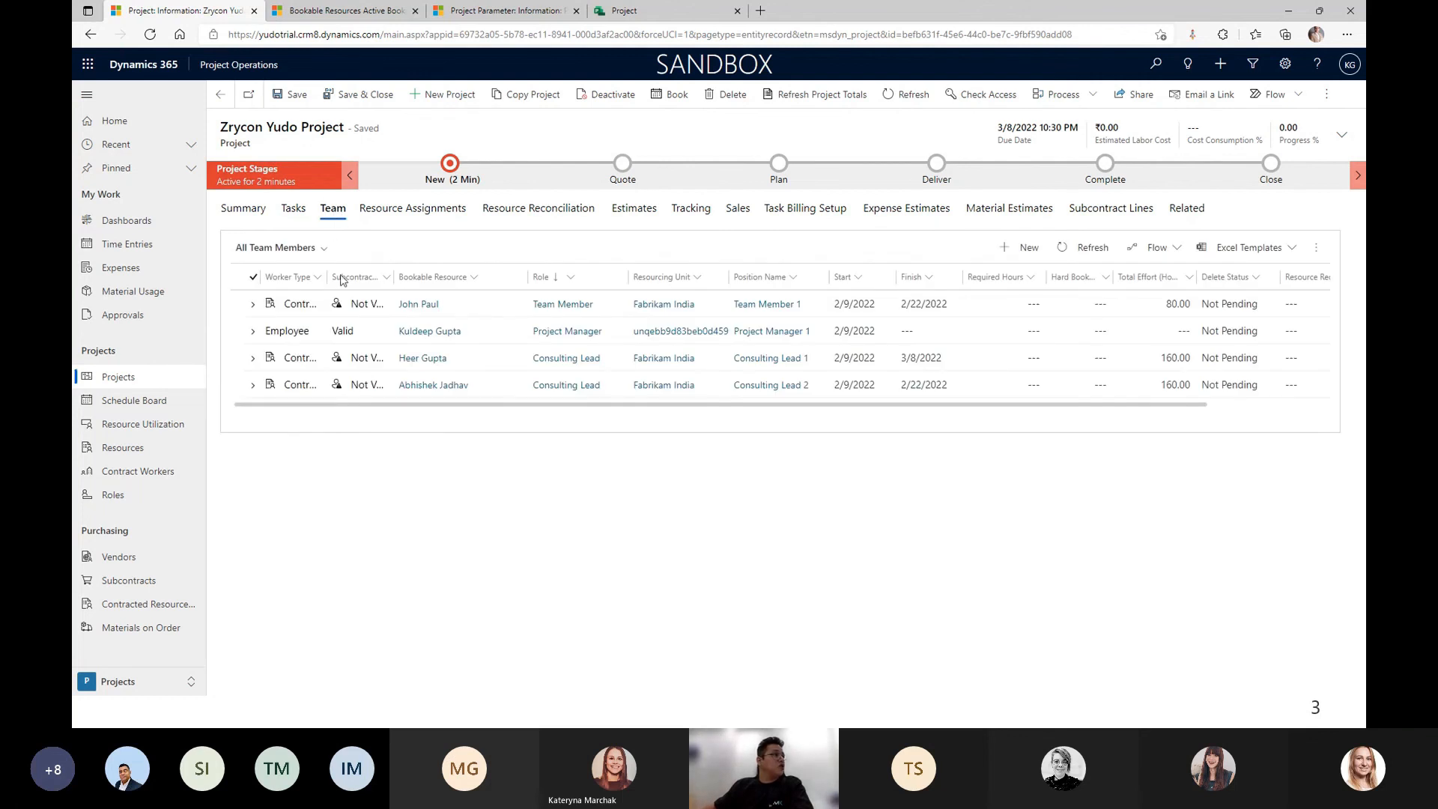
pyautogui.moveTo(328, 277); pyautogui.dragTo(414, 276)
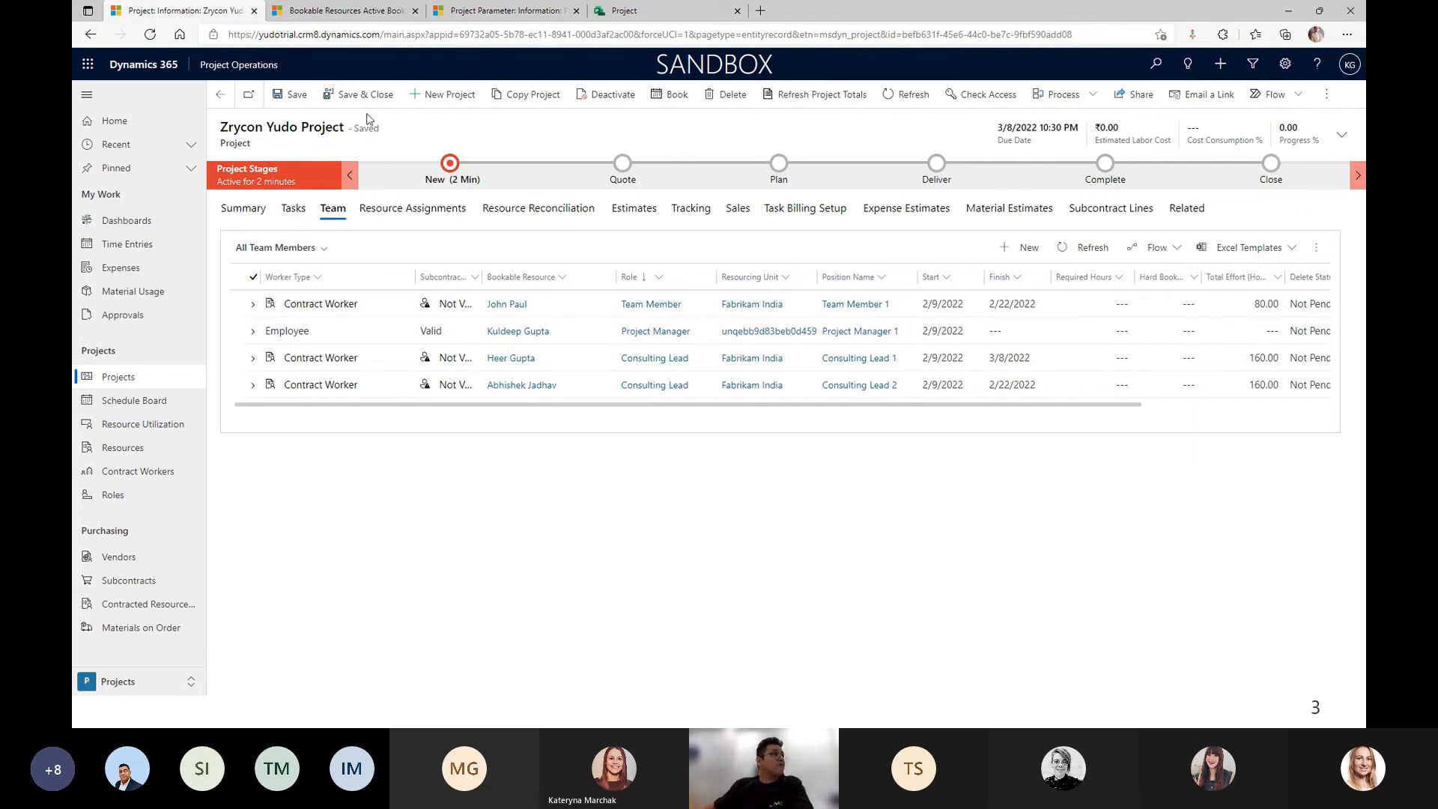
pyautogui.click(281, 97)
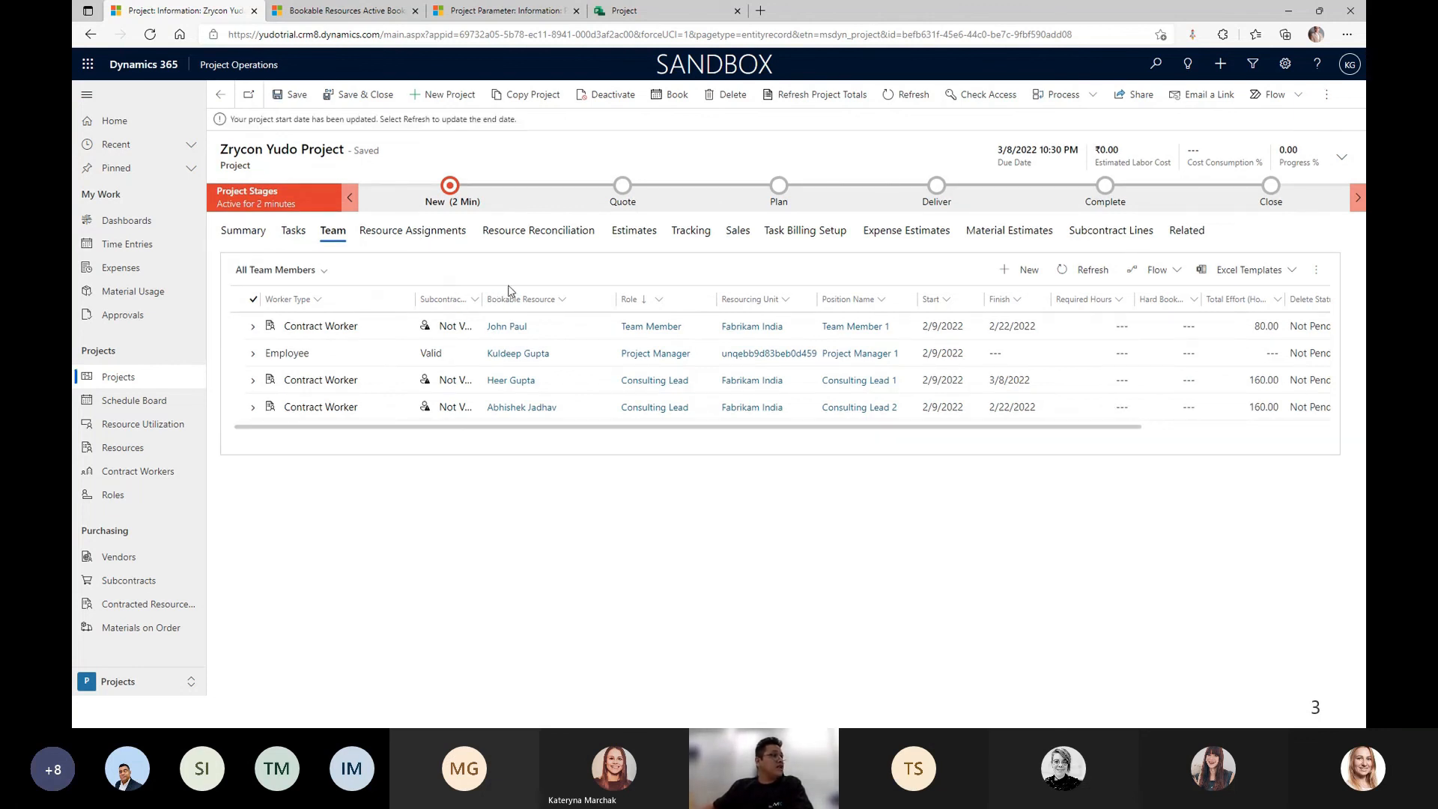
# Change Team Member 1's role from Team Member to Consulting Lead, then return to the team list.
pyautogui.doubleClick(588, 327)
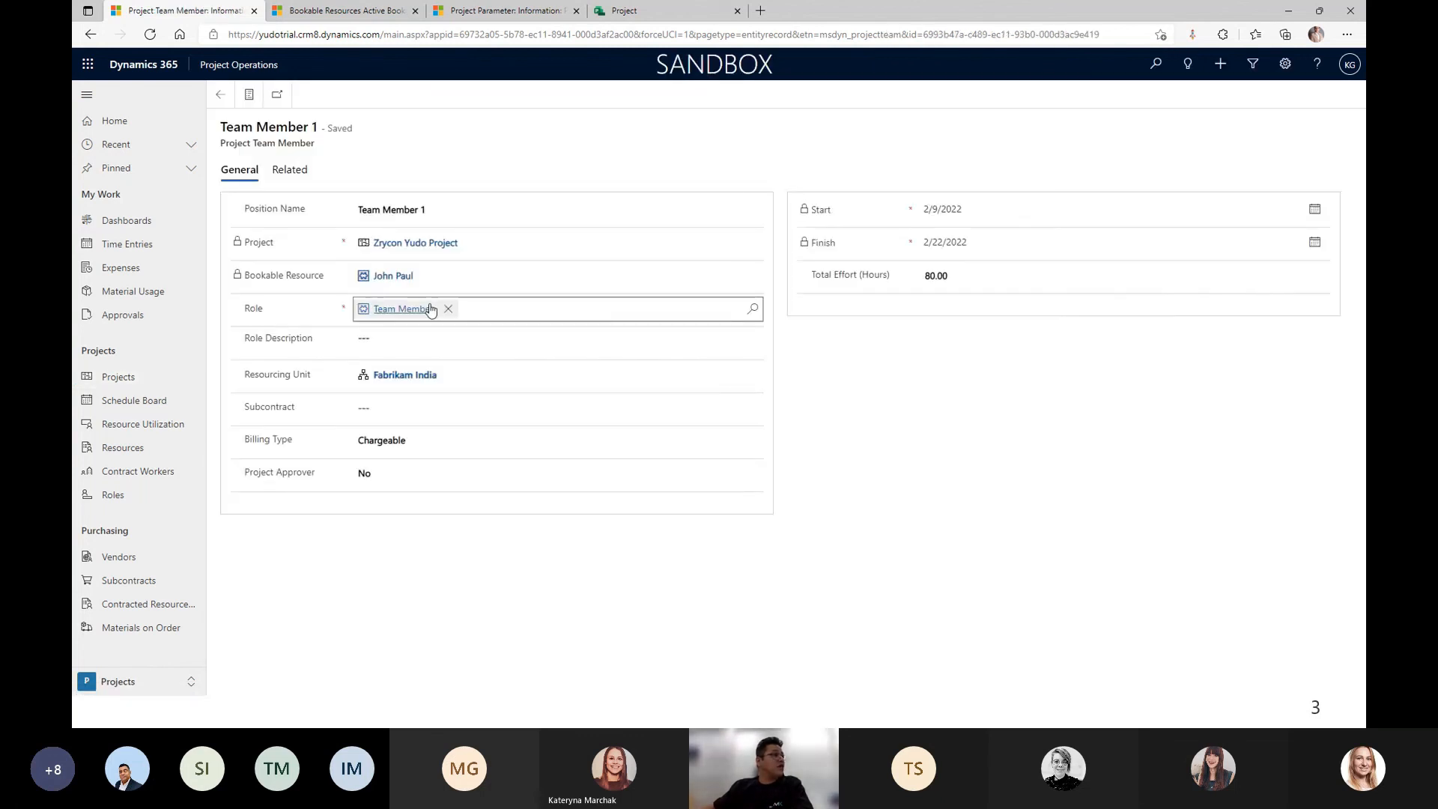
pyautogui.click(448, 308)
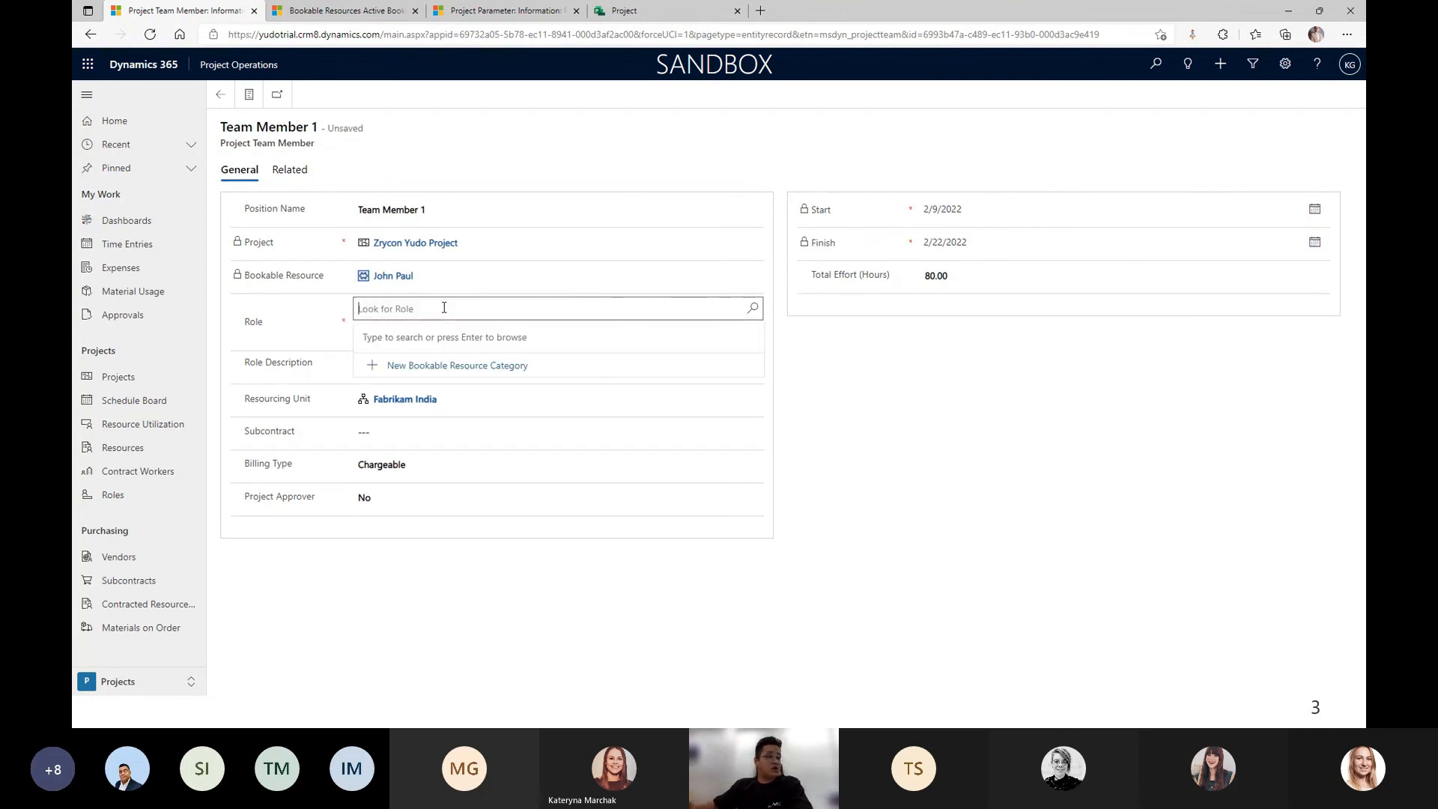
pyautogui.write('consu')
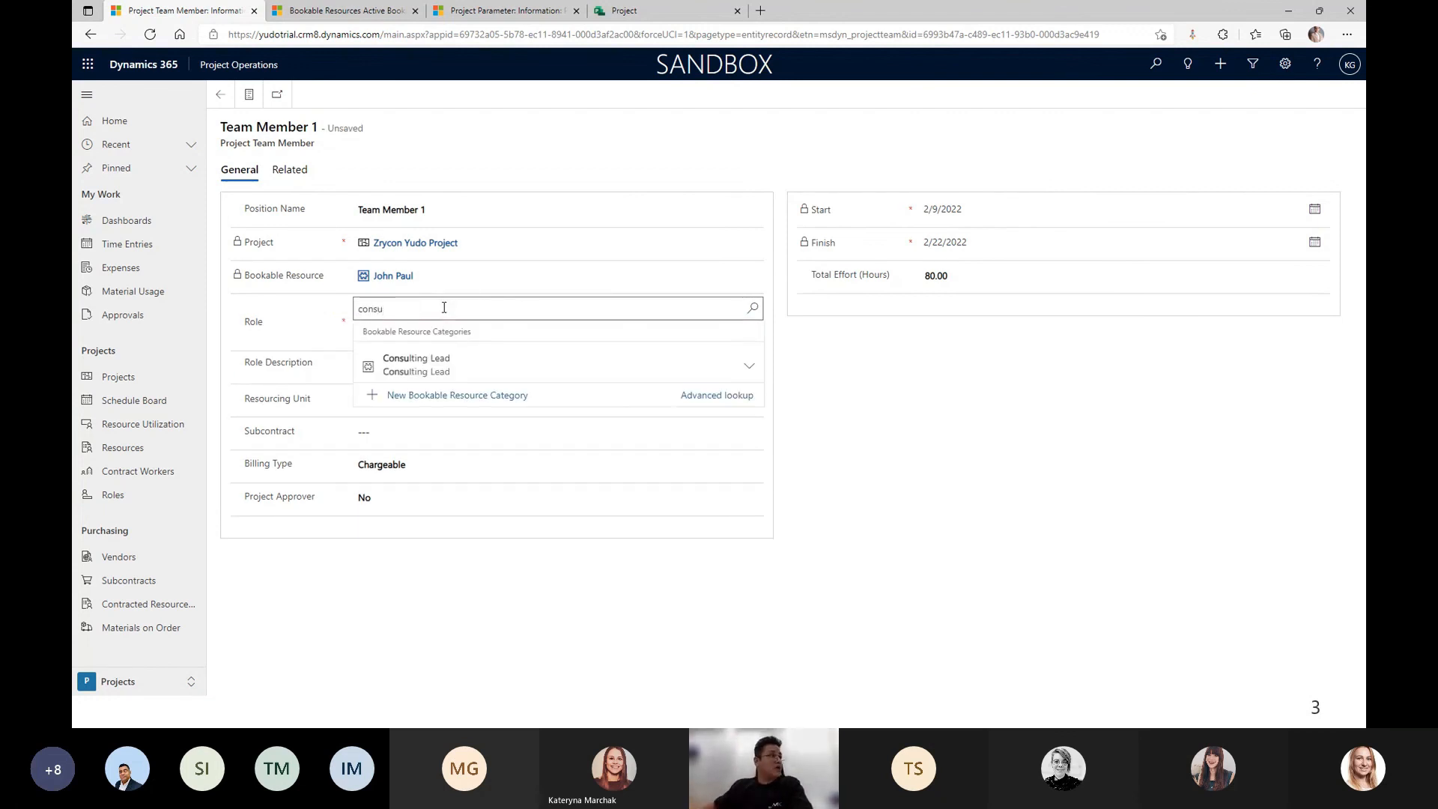
pyautogui.click(439, 358)
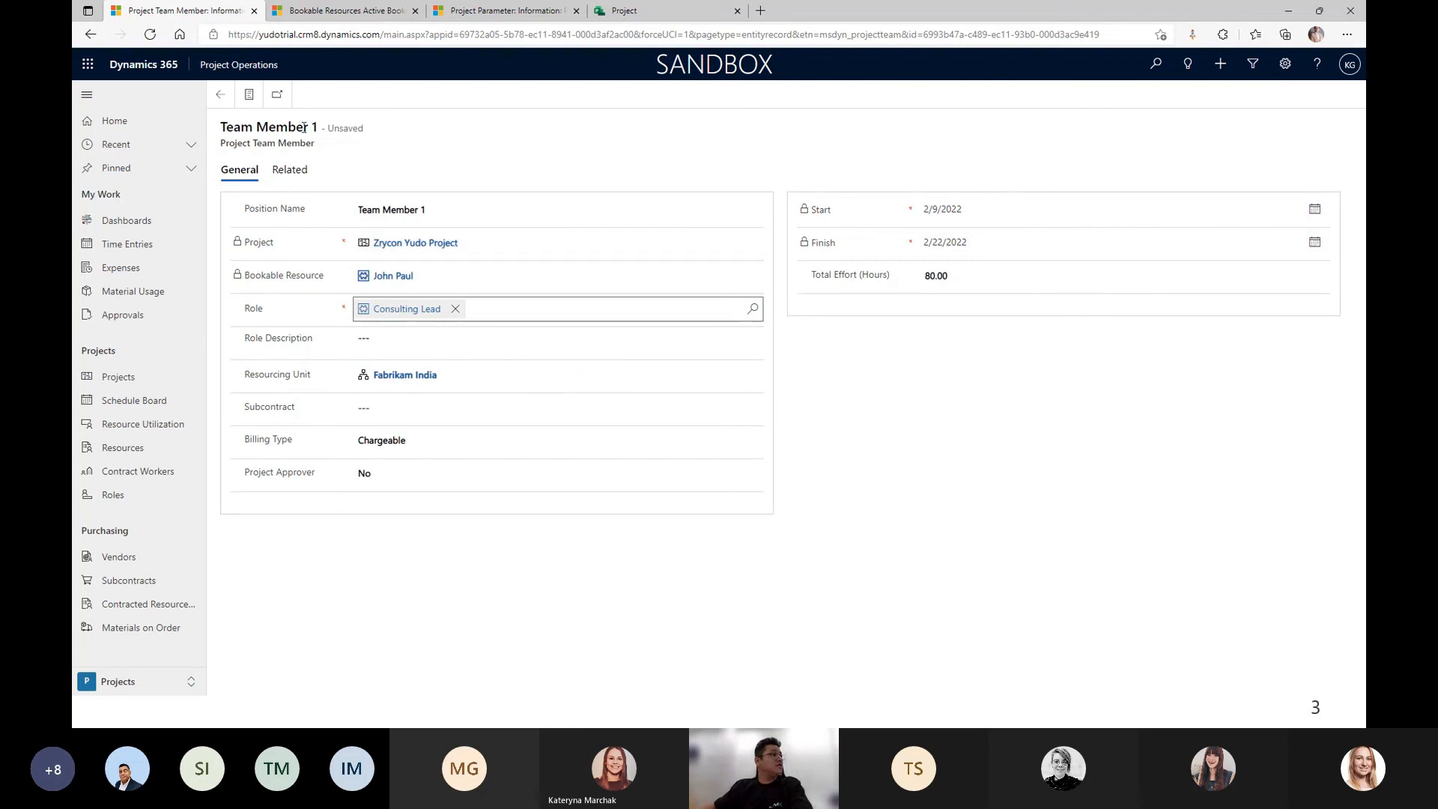
pyautogui.click(224, 95)
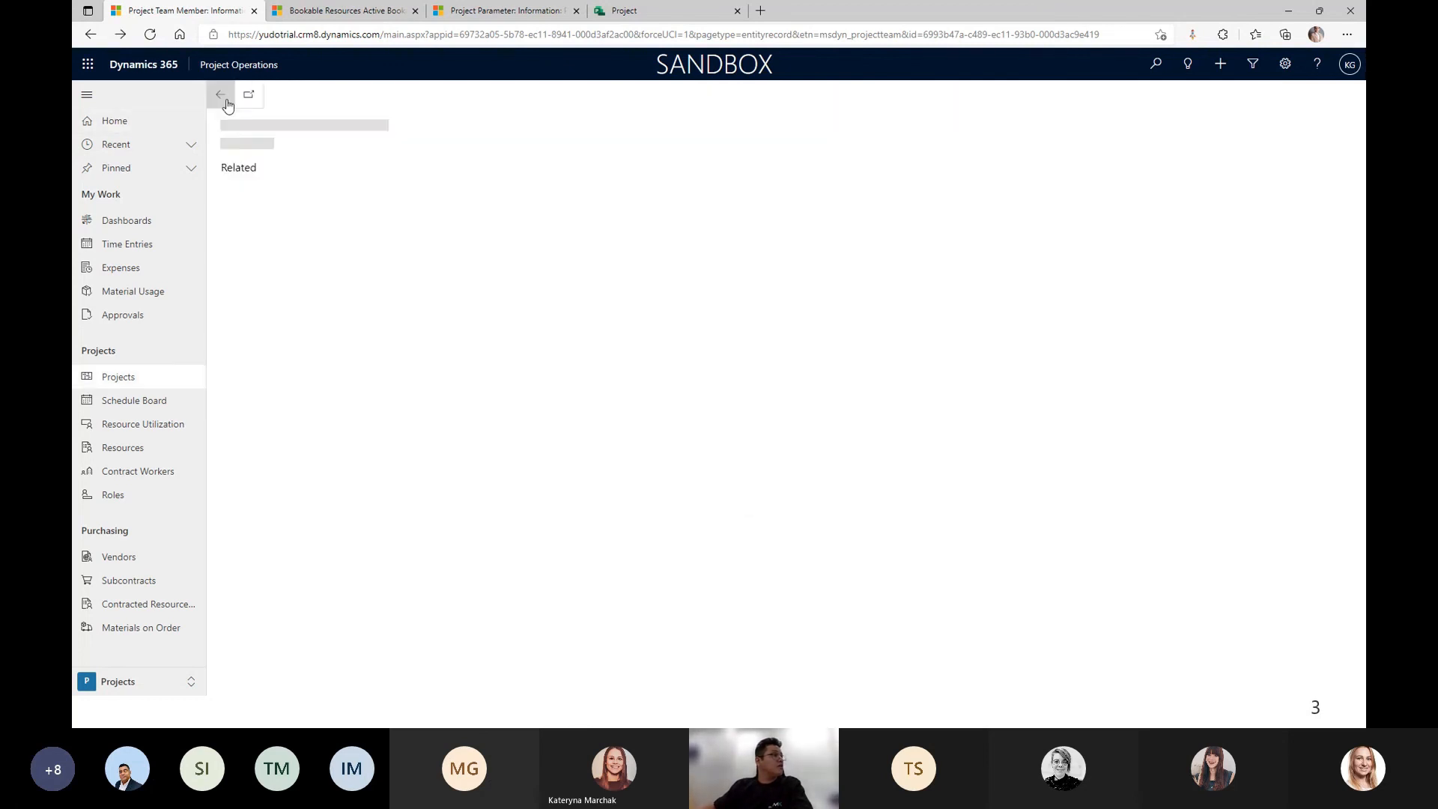